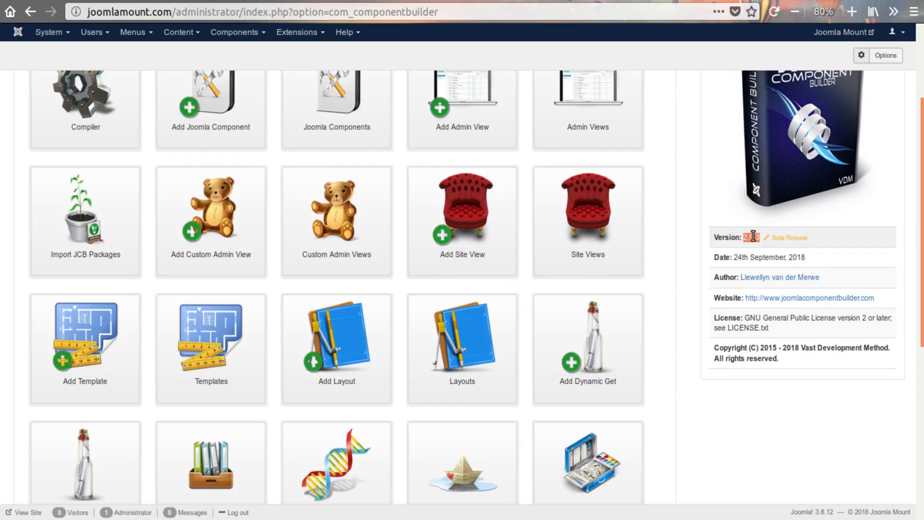
# - Check the Component Builder version number and its release status in the dashboard's information panel
pyautogui.click(747, 264)
pyautogui.moveTo(809, 237); pyautogui.dragTo(774, 237)
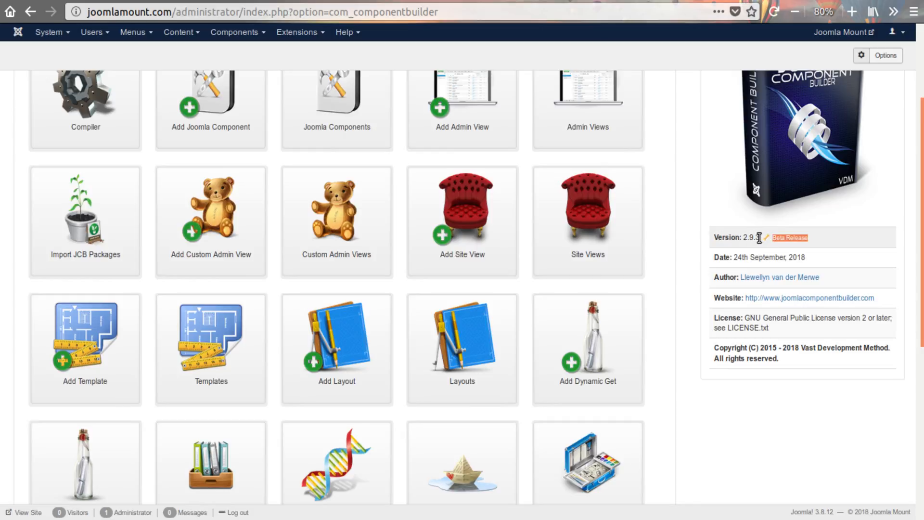
pyautogui.moveTo(761, 237); pyautogui.dragTo(745, 239)
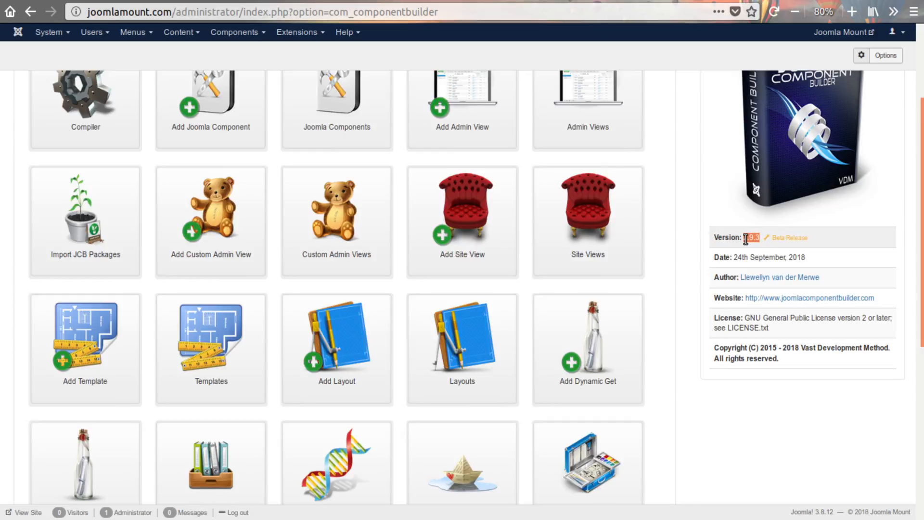
pyautogui.click(684, 244)
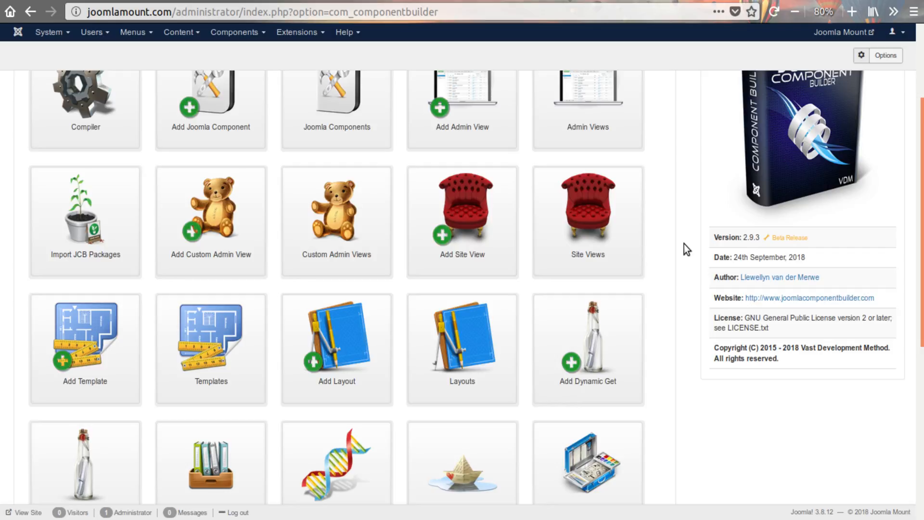
# - Open the Fieldtypes list by way of the Fields list and look through both of its pages
pyautogui.scroll(-5, 684, 244)
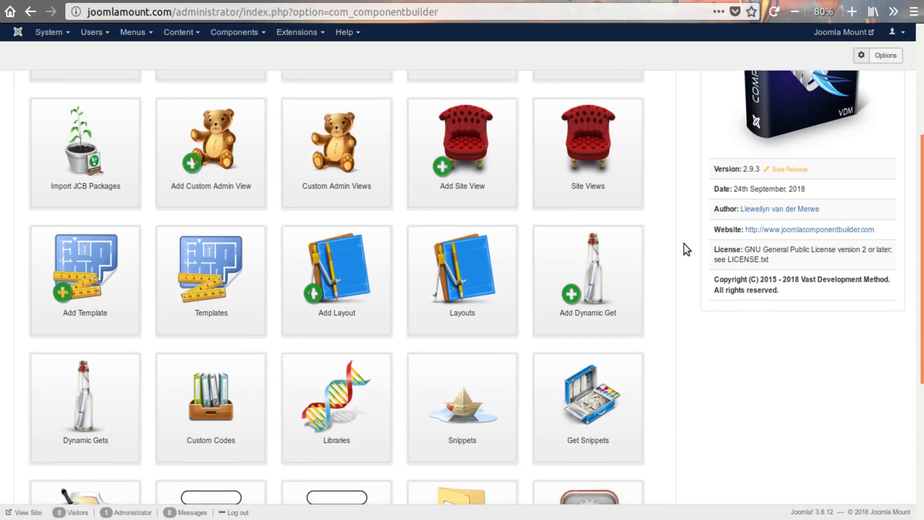
pyautogui.scroll(-1, 687, 249)
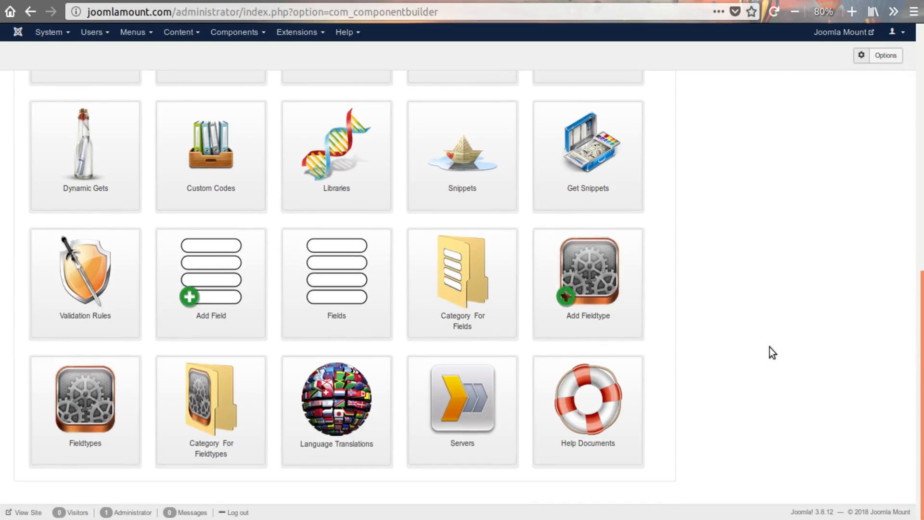
pyautogui.click(362, 304)
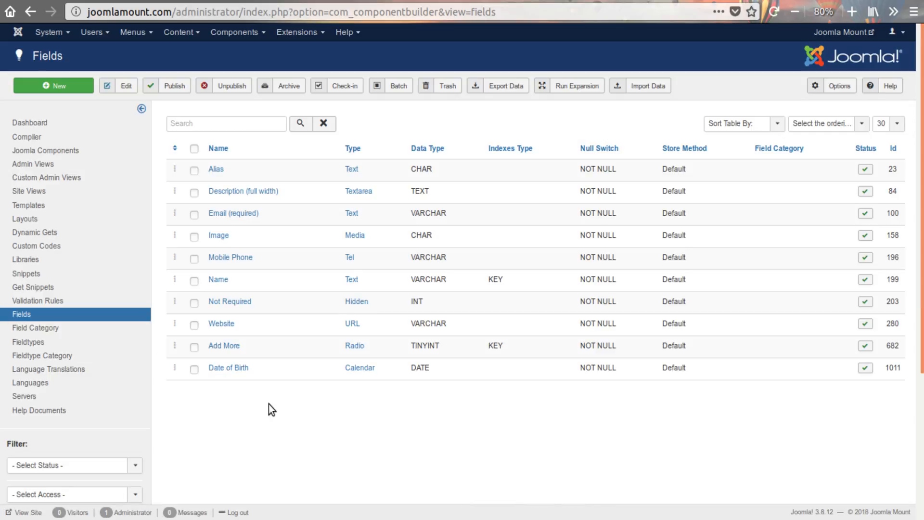
pyautogui.click(44, 342)
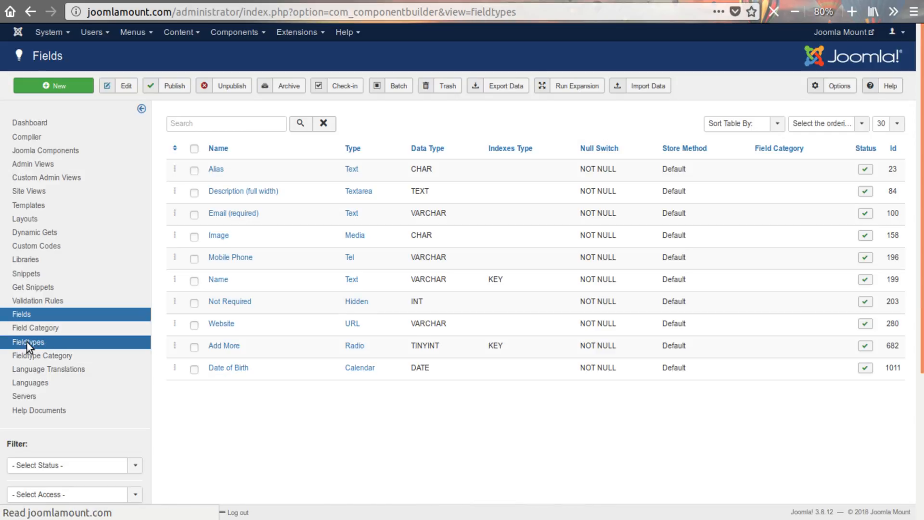
pyautogui.scroll(-5, 267, 201)
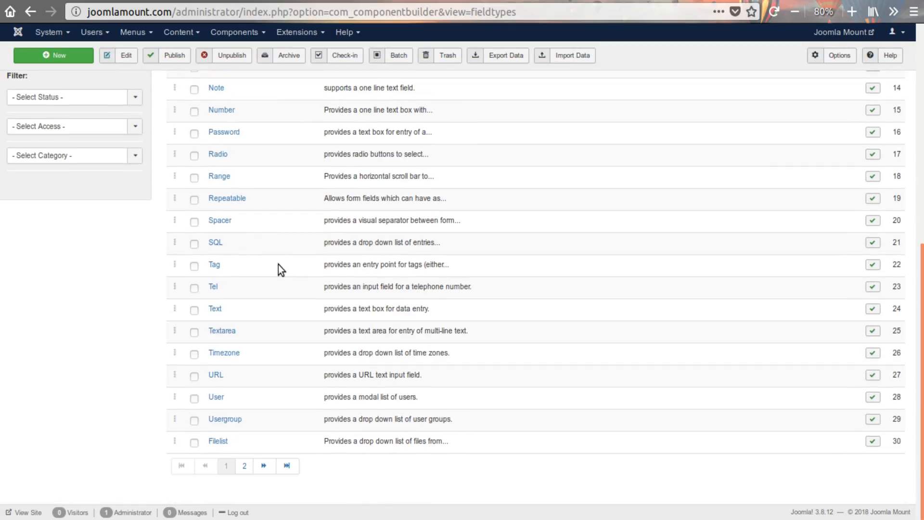
pyautogui.click(264, 465)
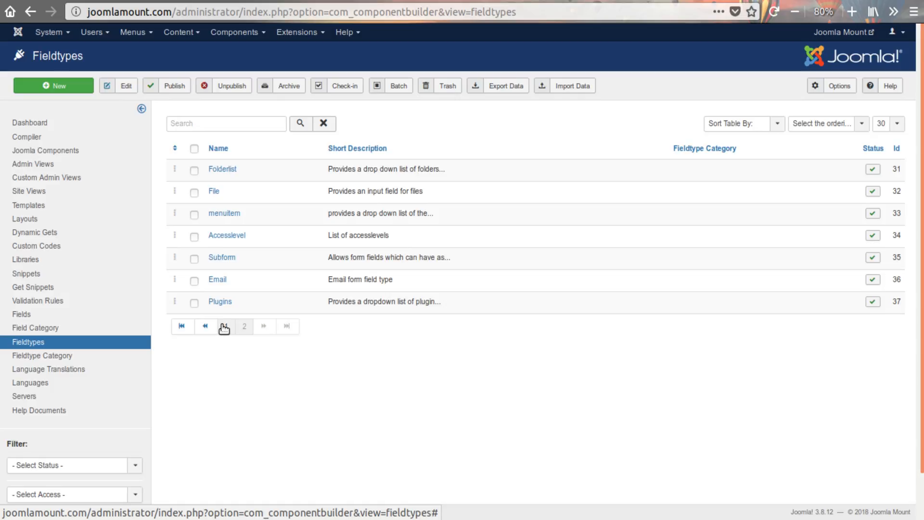
pyautogui.click(224, 327)
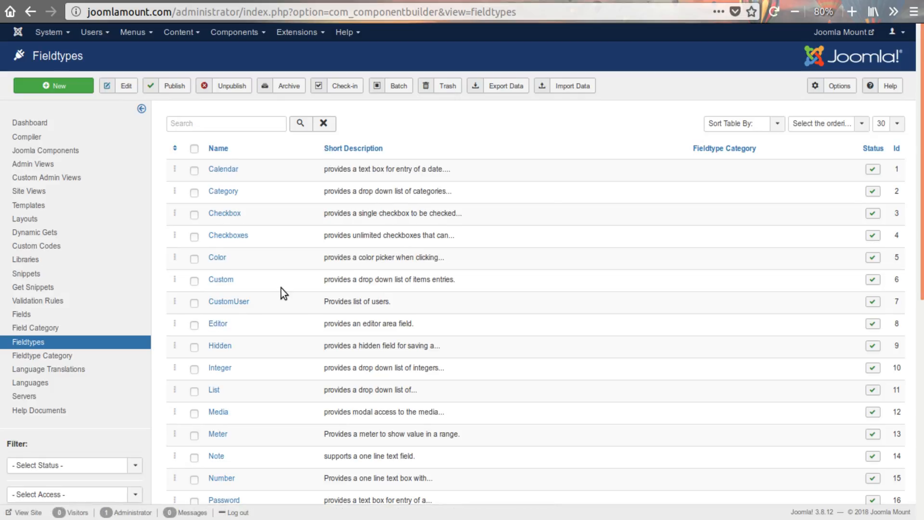
# - Open the Custom fieldtype and review its properties down to the extends property
pyautogui.click(194, 283)
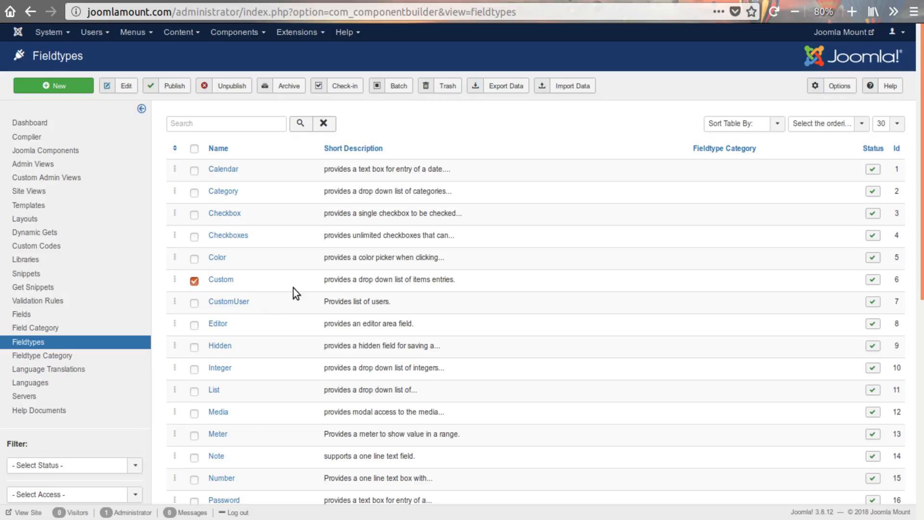
pyautogui.click(221, 281)
pyautogui.scroll(-6, 605, 327)
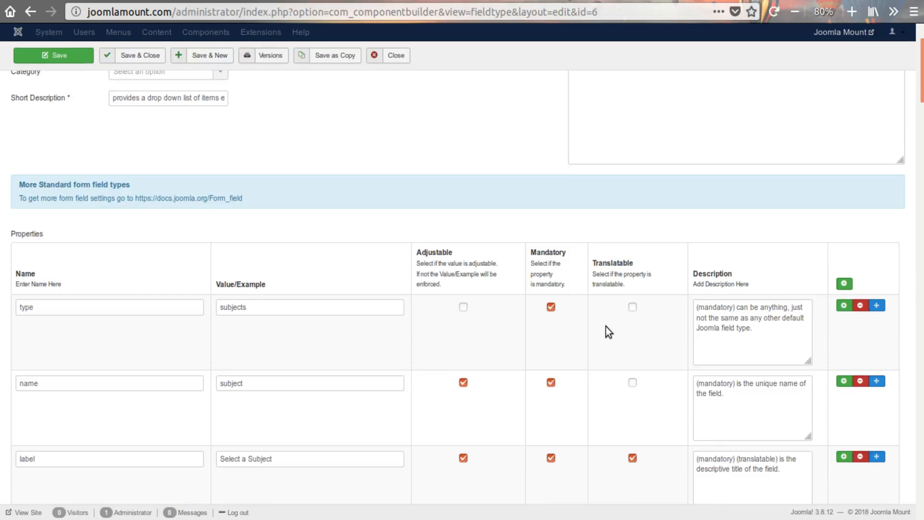
pyautogui.scroll(-7, 293, 239)
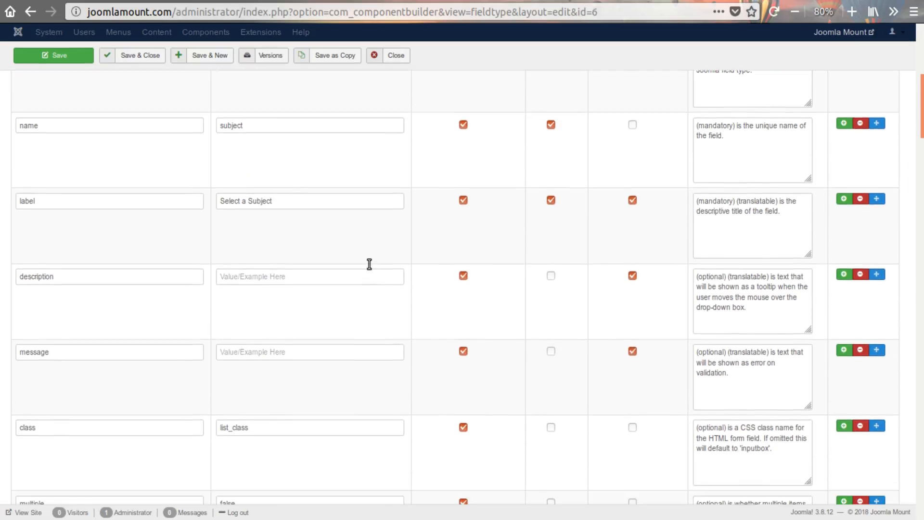
pyautogui.scroll(-6, 135, 356)
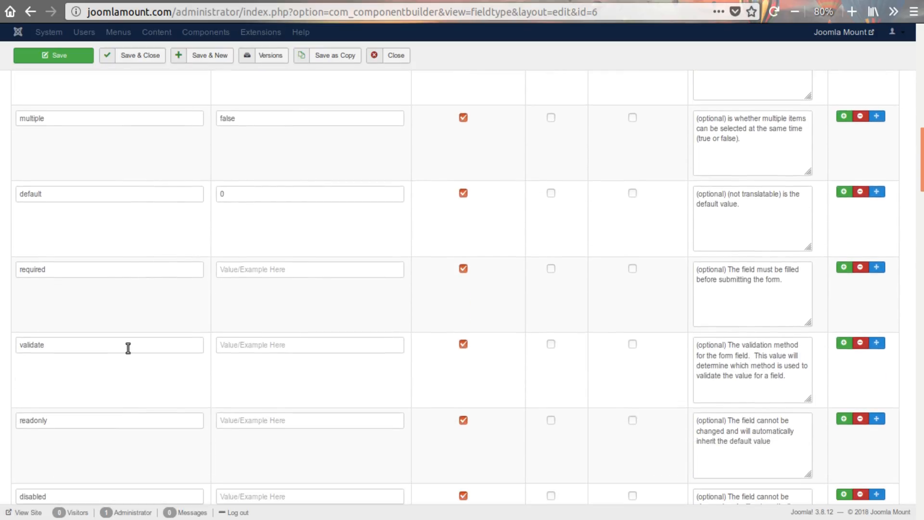
pyautogui.scroll(-2, 152, 354)
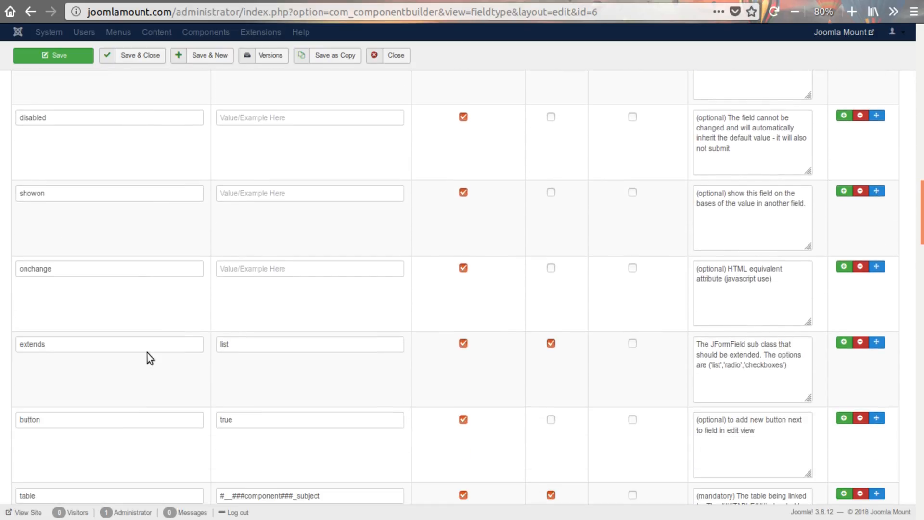
# - Examine the extends property's name, value and the options given in its description
pyautogui.doubleClick(60, 342)
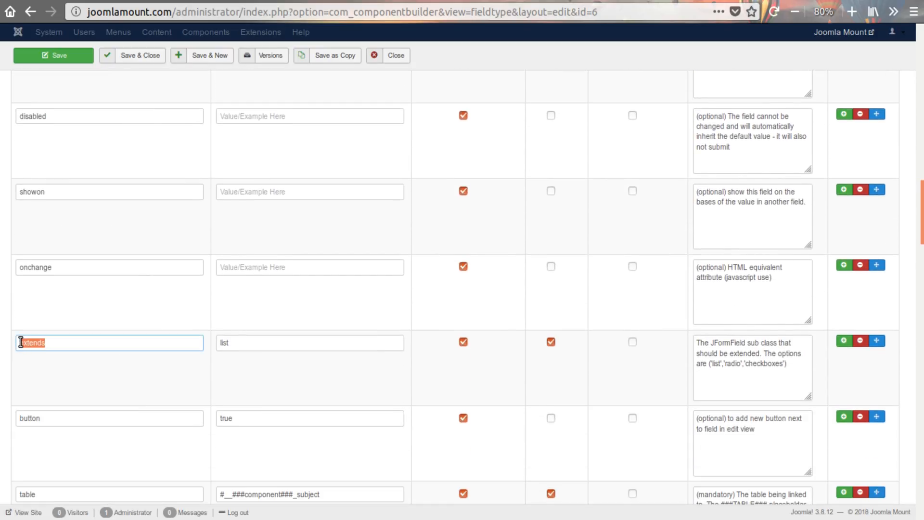
pyautogui.moveTo(711, 364); pyautogui.dragTo(787, 365)
pyautogui.click(757, 365)
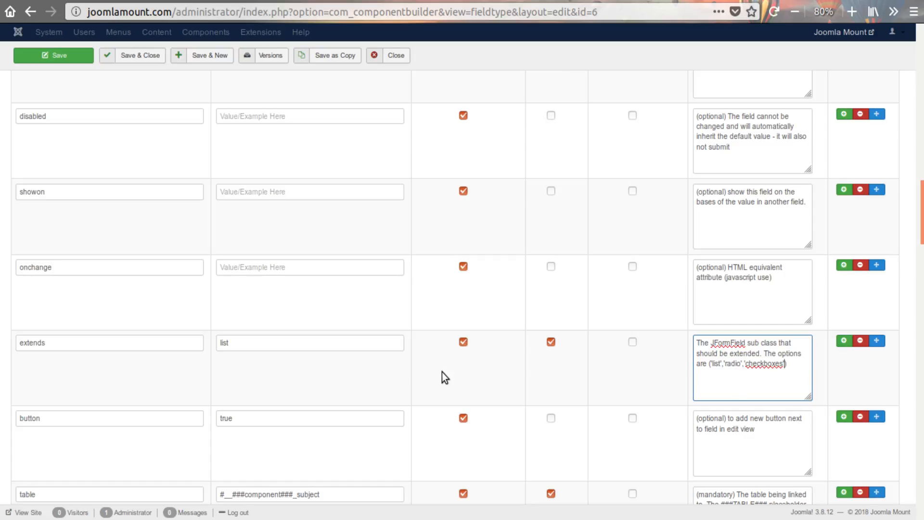
pyautogui.doubleClick(268, 343)
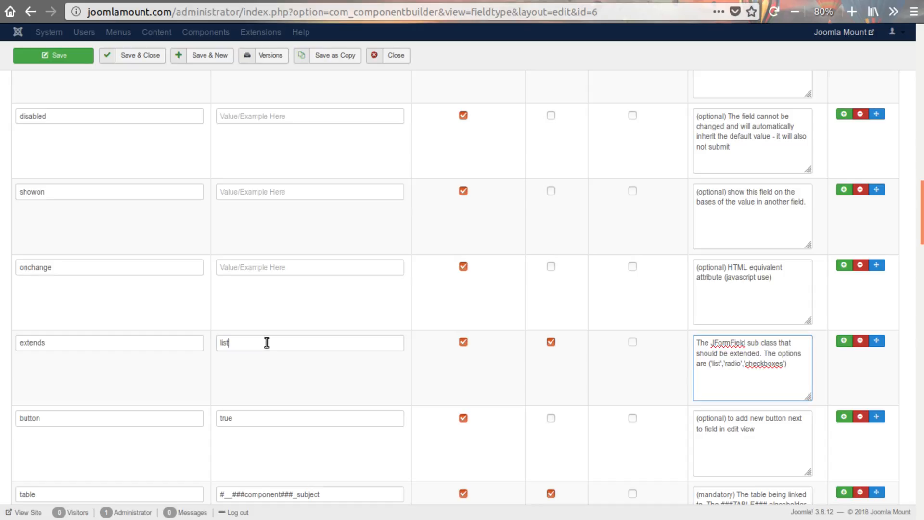
pyautogui.click(418, 380)
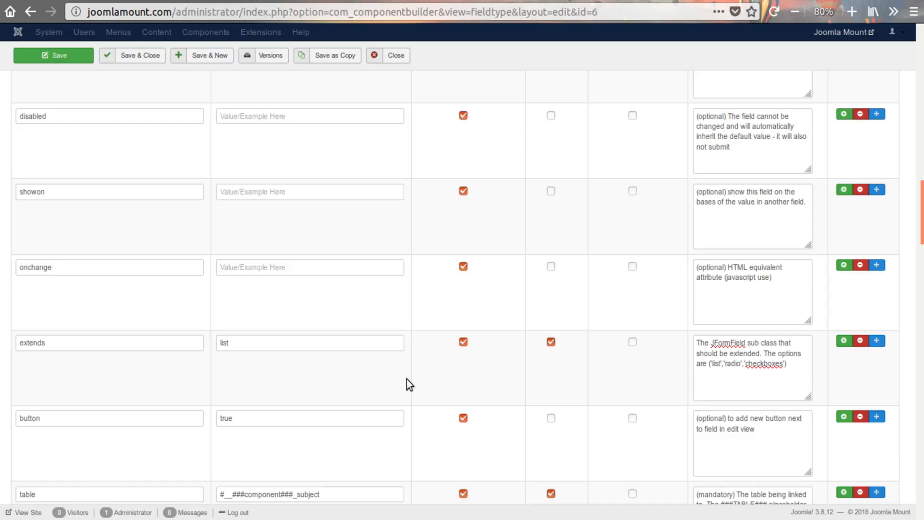
# - Return from the Custom fieldtype to the Fieldtypes list and look over the available types
pyautogui.scroll(10, 406, 379)
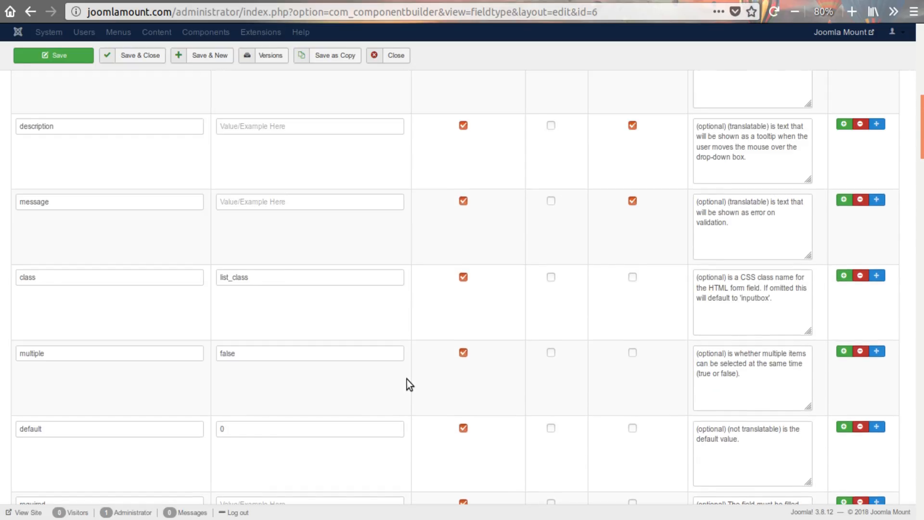
pyautogui.scroll(10, 406, 379)
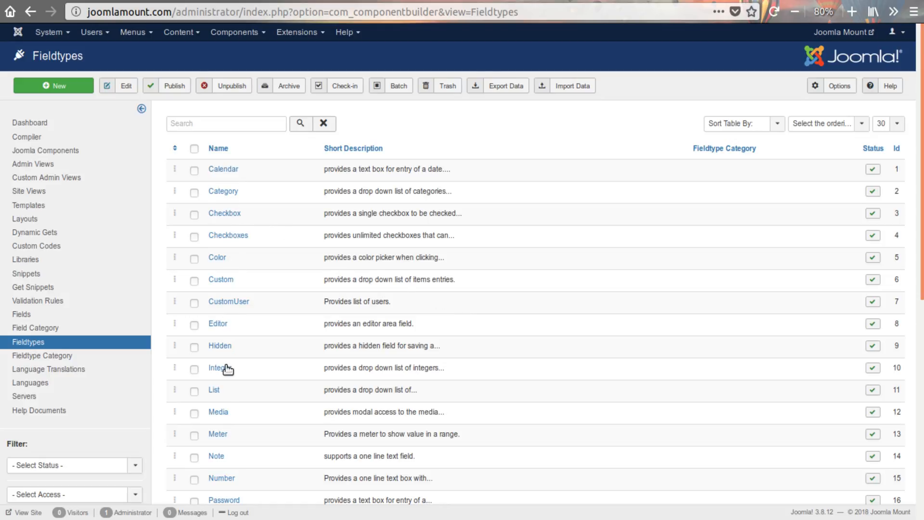
pyautogui.scroll(-5, 287, 426)
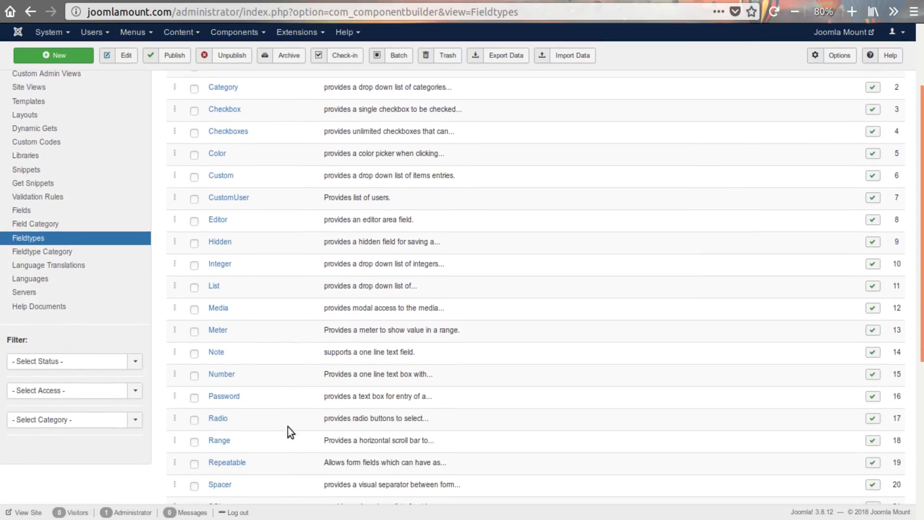
pyautogui.scroll(5, 288, 426)
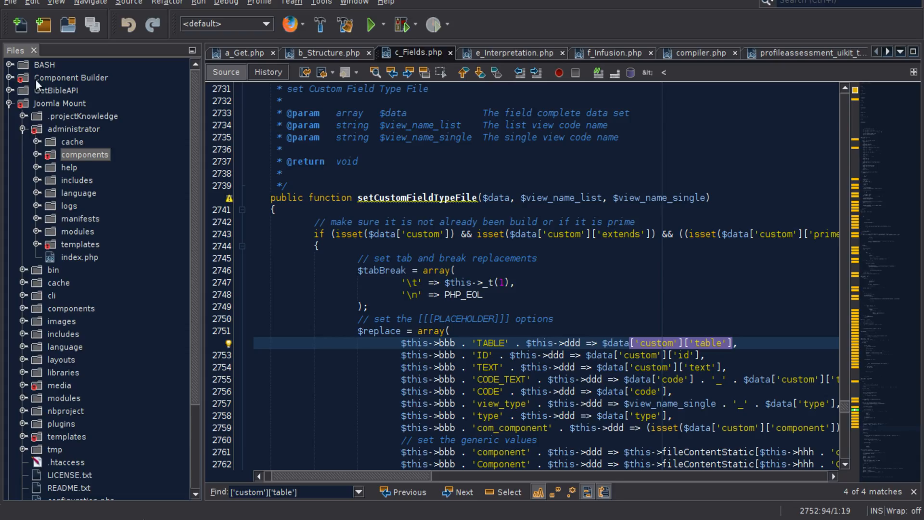
# - Switch to NetBeans, collapse the administrator folder of the Joomla Mount project and expand its libraries folder
pyautogui.click(22, 128)
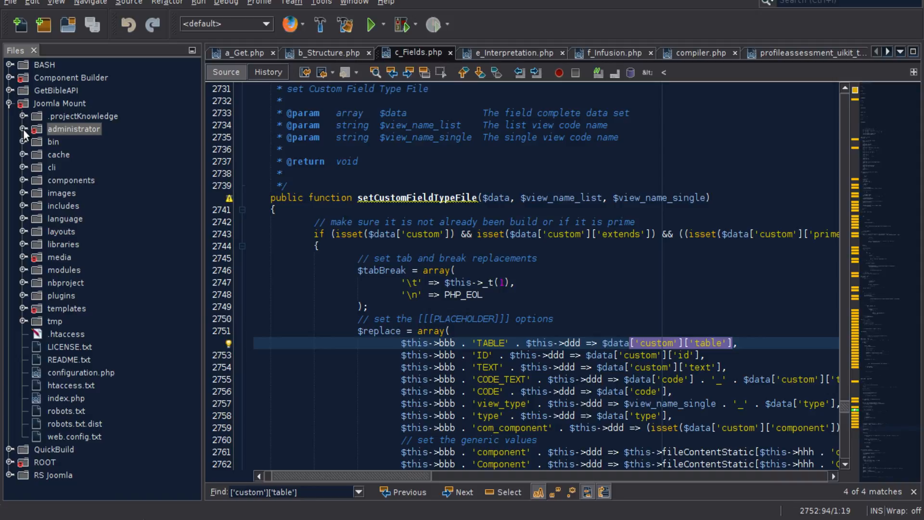
pyautogui.click(44, 103)
pyautogui.click(53, 127)
pyautogui.click(56, 180)
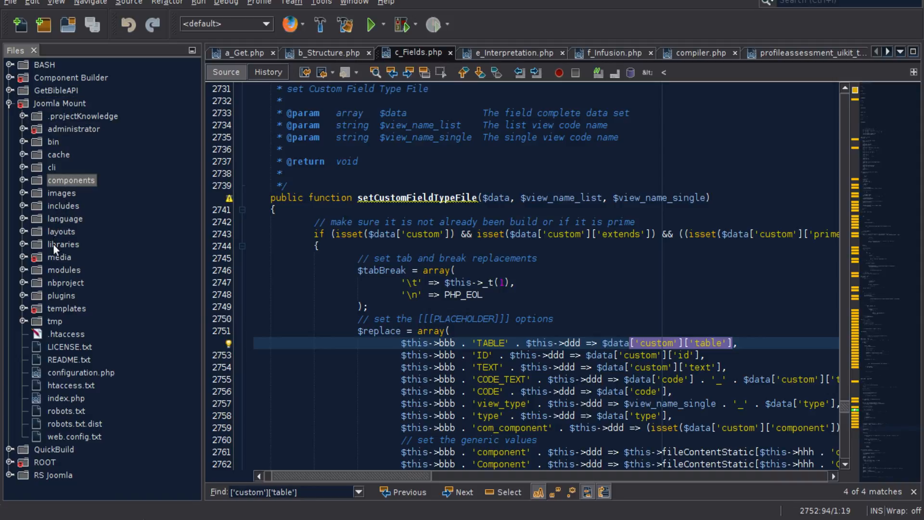
pyautogui.click(21, 245)
pyautogui.scroll(-3, 26, 245)
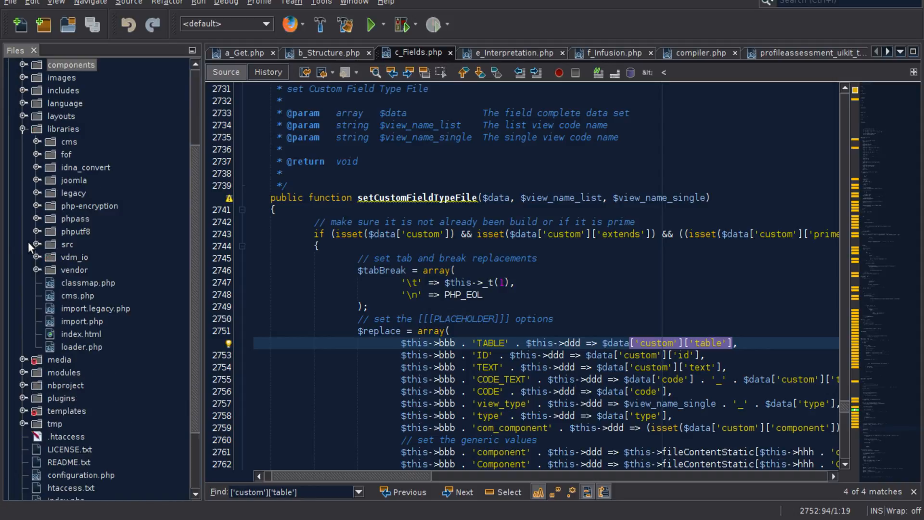
# - Expand the joomla/form/fields folder inside libraries and look through its field class files
pyautogui.click(37, 180)
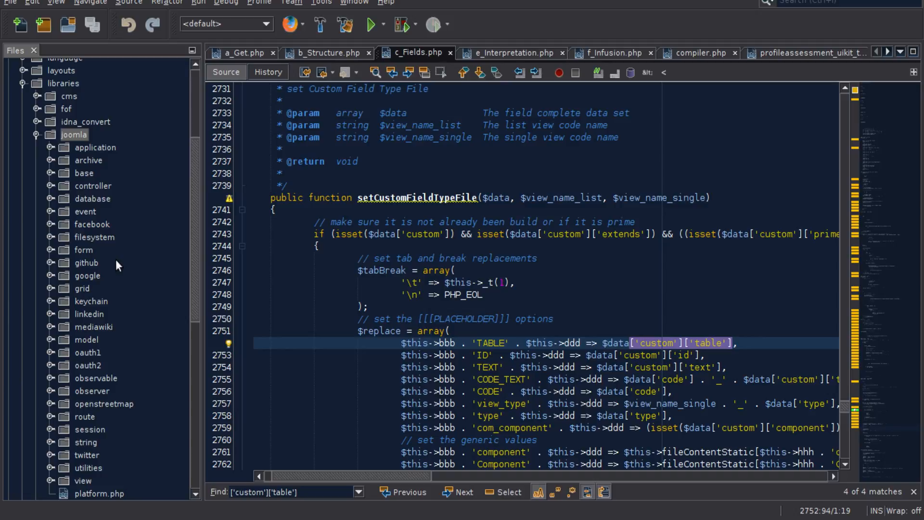
pyautogui.scroll(-2, 107, 304)
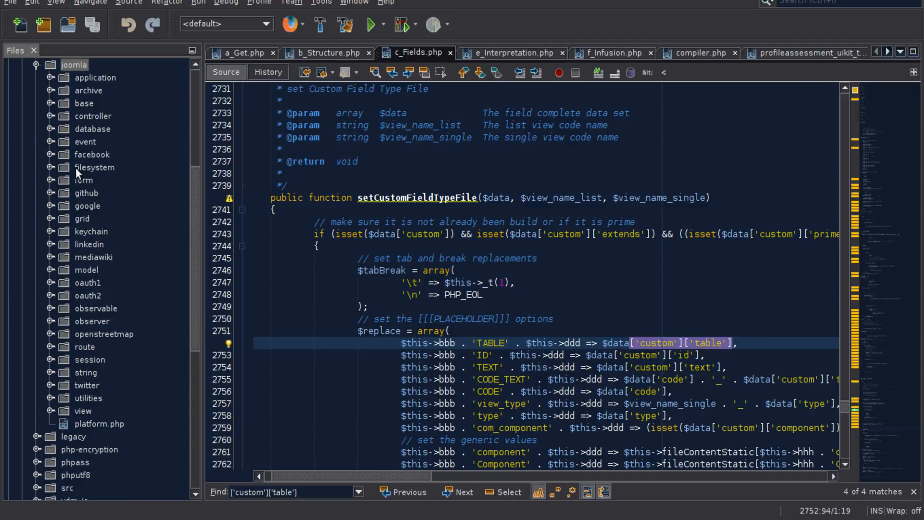
pyautogui.click(51, 180)
pyautogui.click(61, 192)
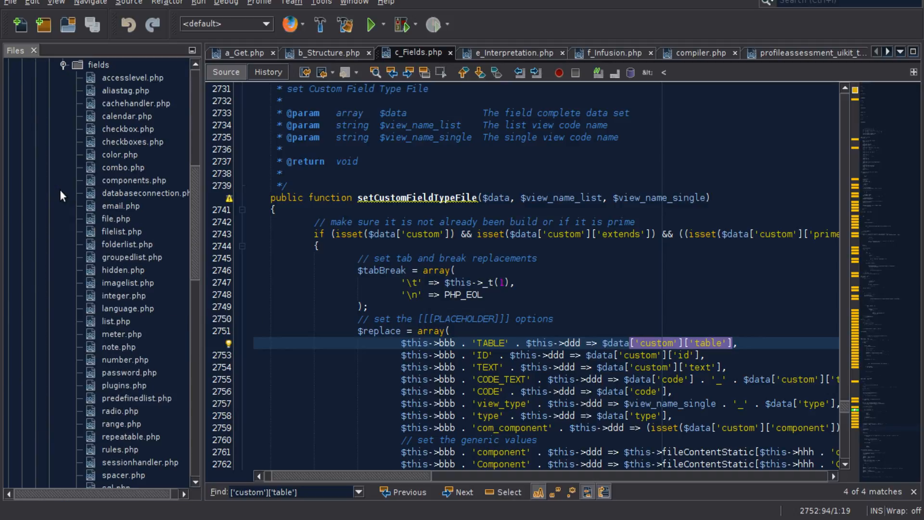
pyautogui.scroll(-5, 106, 339)
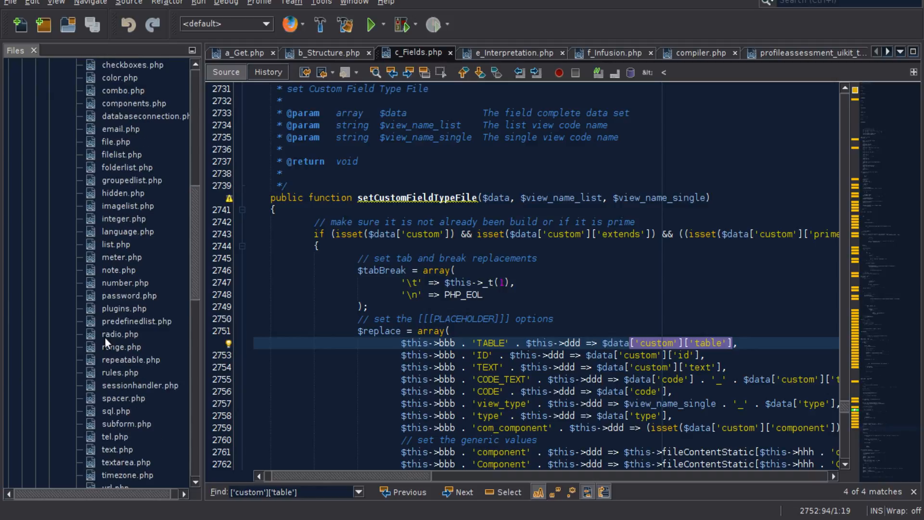
pyautogui.scroll(-8, 108, 342)
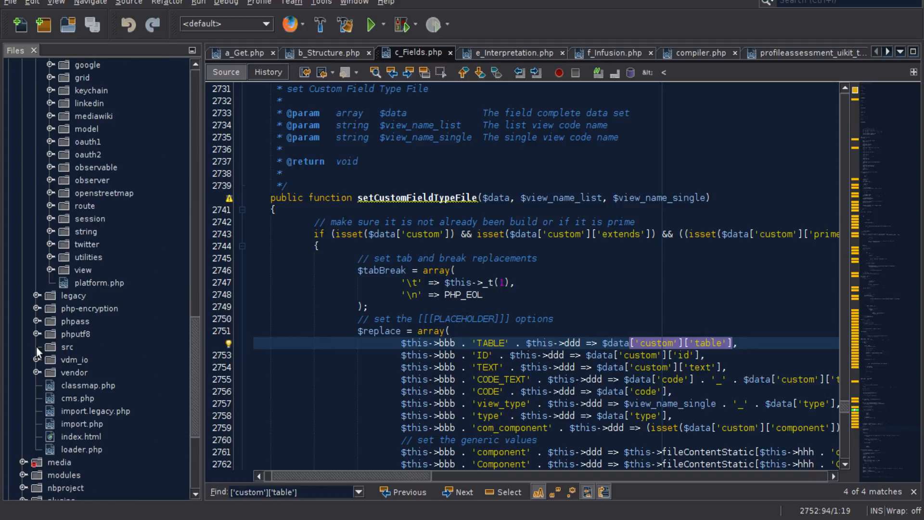
# - Expand the src/Form/Field folder inside libraries and open ContentlanguageField.php in the editor
pyautogui.click(36, 345)
pyautogui.scroll(-10, 94, 345)
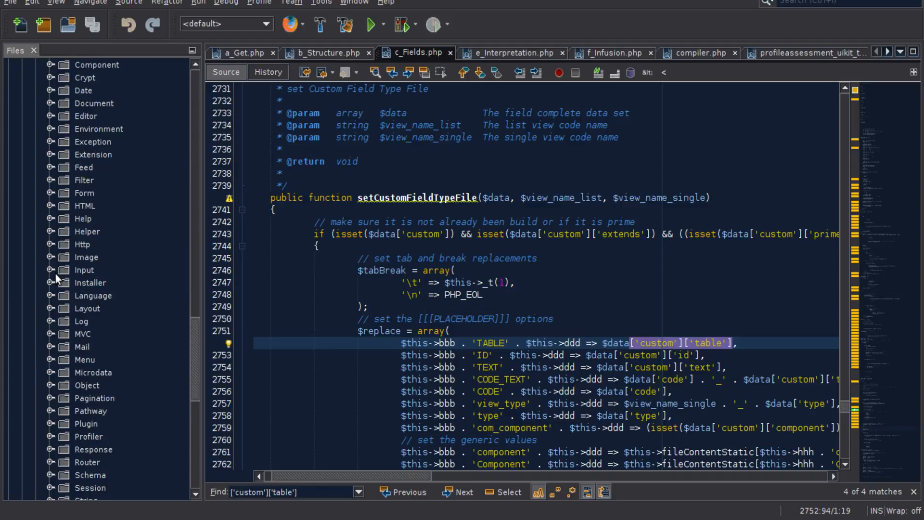
pyautogui.click(50, 192)
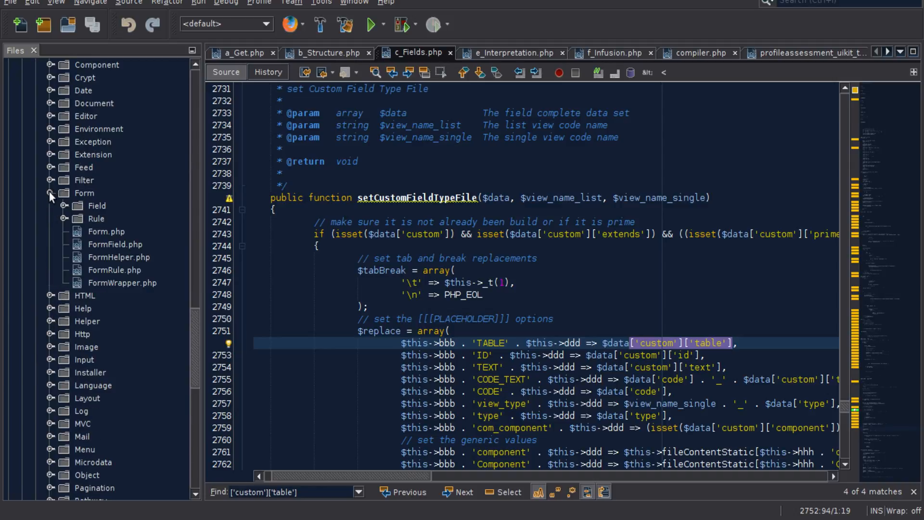
pyautogui.click(63, 206)
pyautogui.scroll(-4, 110, 198)
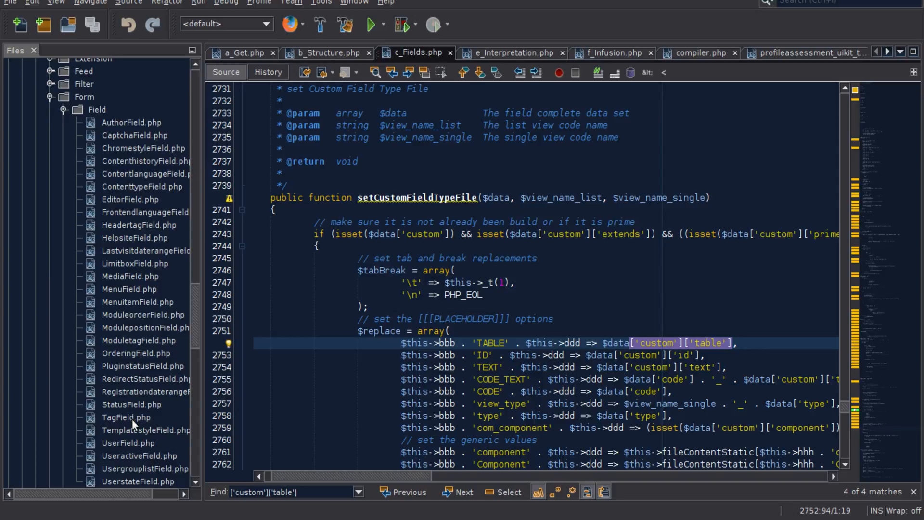
pyautogui.scroll(-5, 143, 331)
pyautogui.scroll(6, 140, 299)
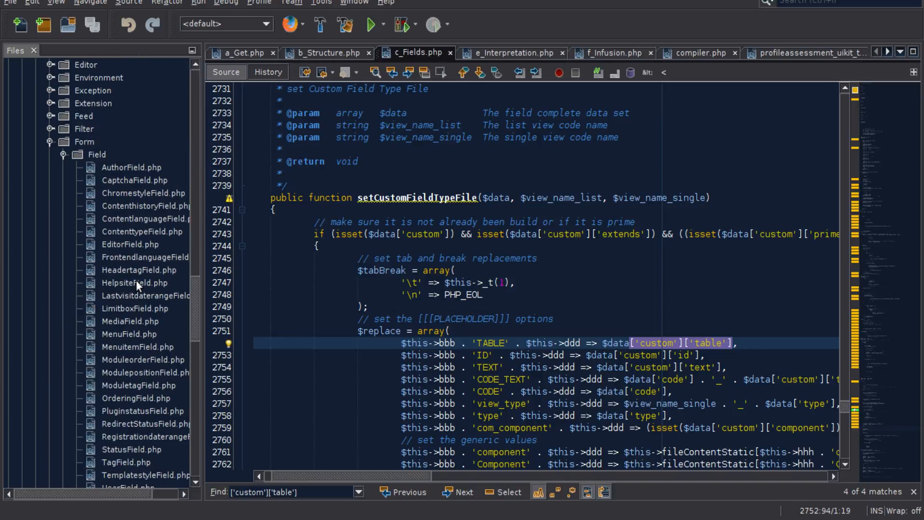
pyautogui.doubleClick(130, 218)
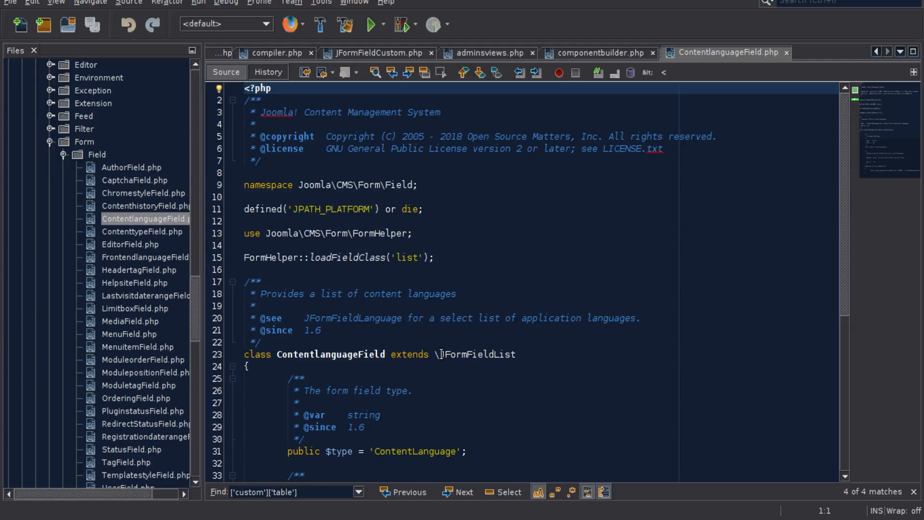
# - Highlight the parent class and class name in ContentlanguageField's declaration, and look over the other files in src/Form/Field
pyautogui.moveTo(440, 354); pyautogui.dragTo(516, 355)
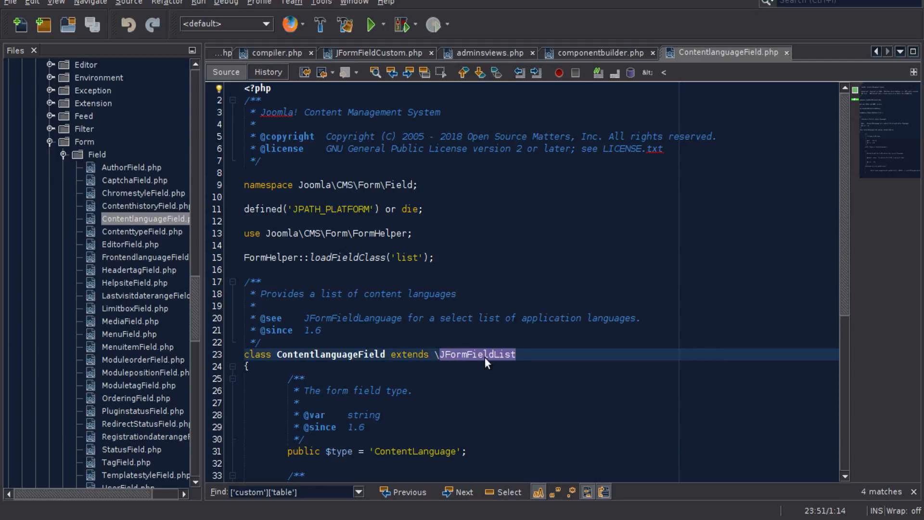
pyautogui.doubleClick(332, 355)
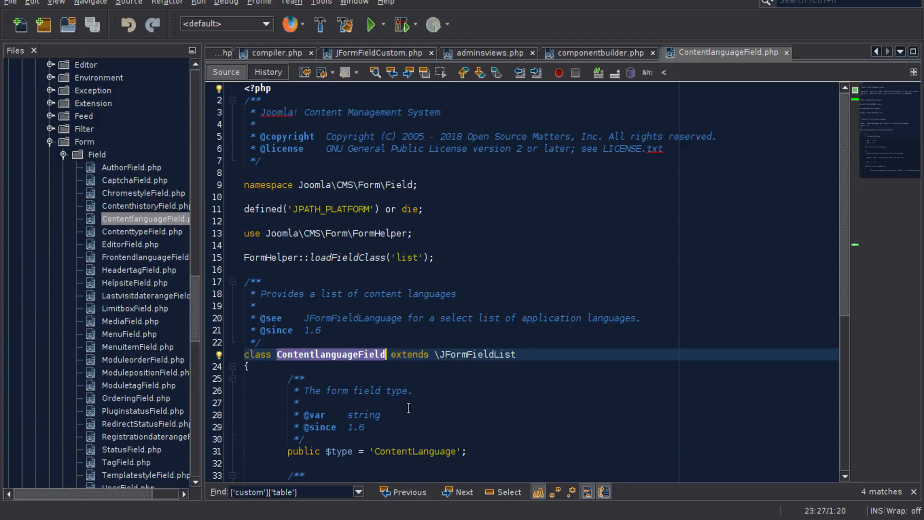
pyautogui.scroll(-4, 109, 296)
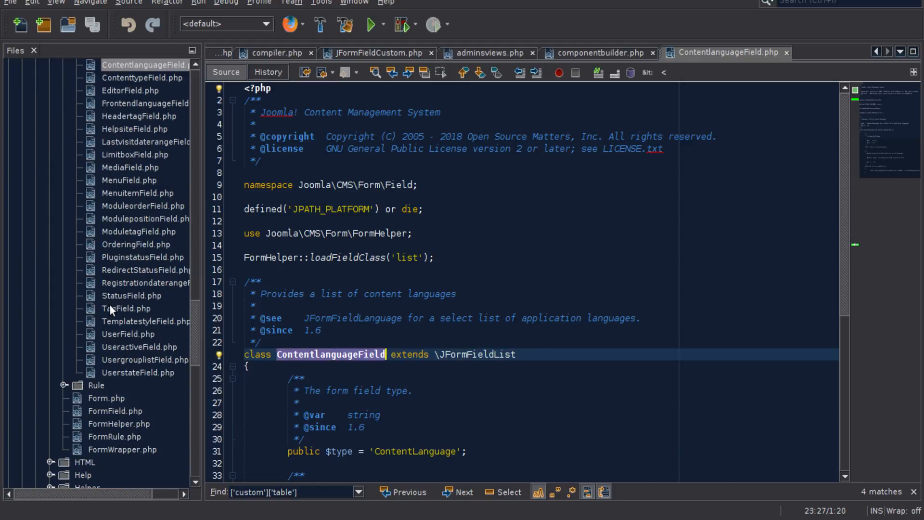
pyautogui.scroll(4, 111, 312)
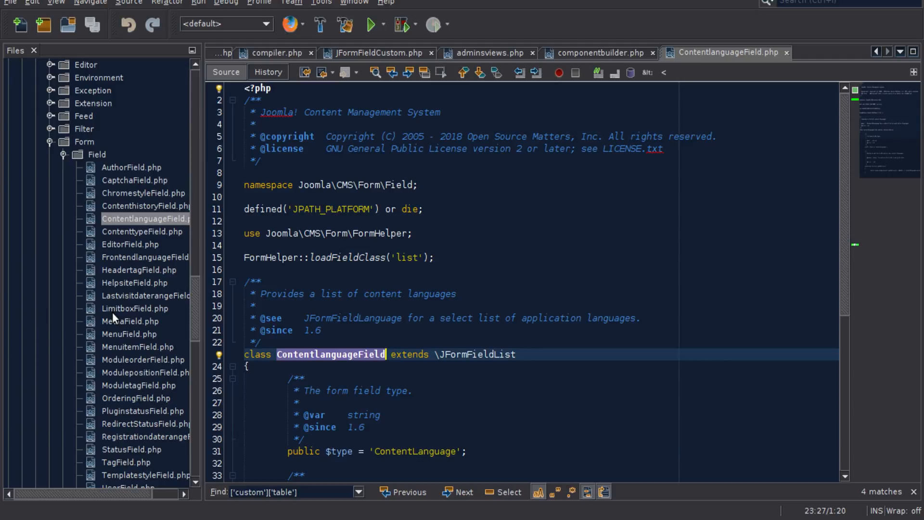
# - Close ContentlanguageField.php and open list.php from the joomla/form/fields folder
pyautogui.scroll(4, 112, 312)
pyautogui.scroll(20, 111, 312)
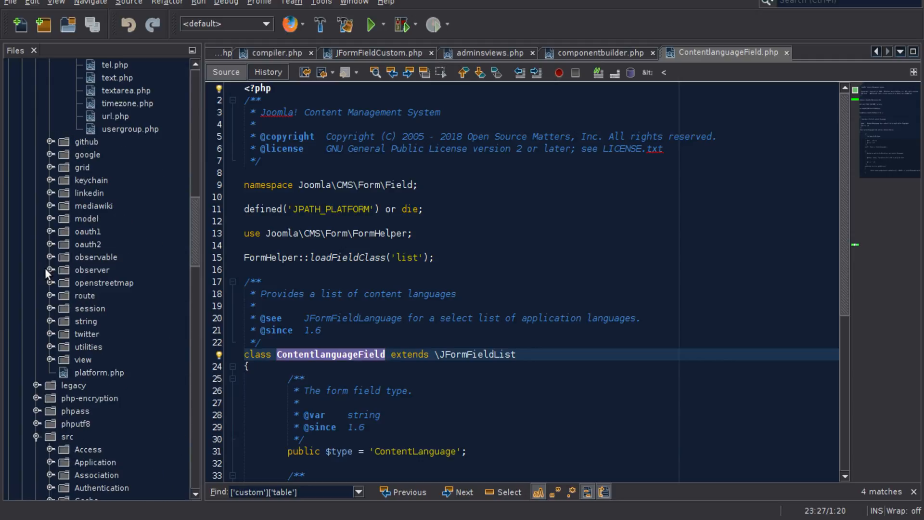
pyautogui.scroll(5, 68, 239)
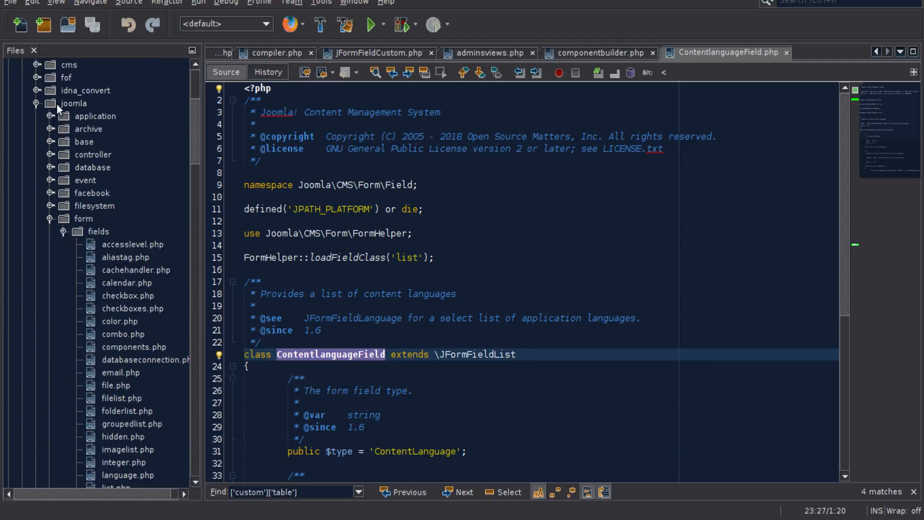
pyautogui.scroll(-2, 135, 261)
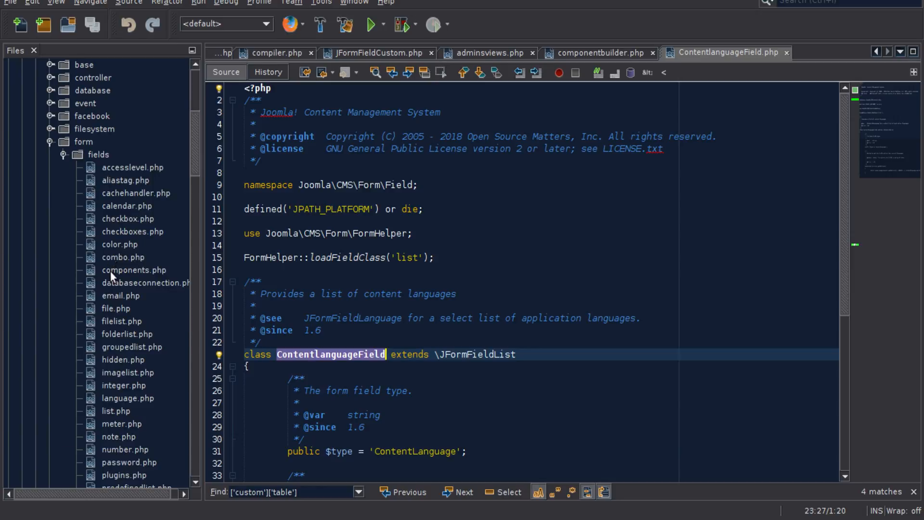
pyautogui.scroll(-5, 111, 271)
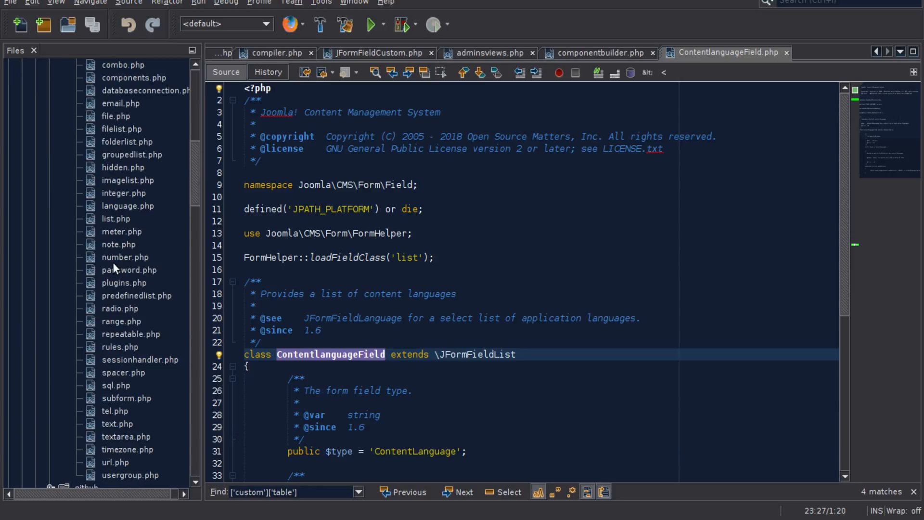
pyautogui.scroll(-3, 114, 266)
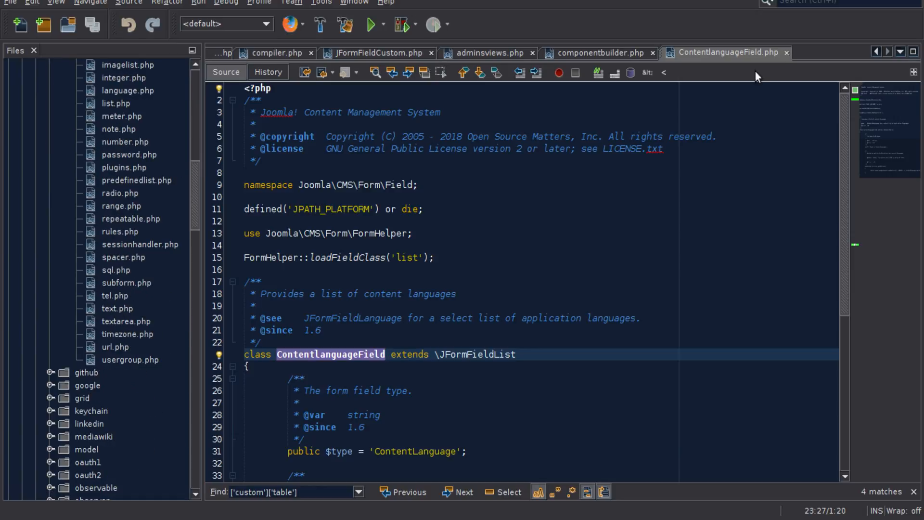
pyautogui.click(786, 52)
pyautogui.scroll(3, 135, 230)
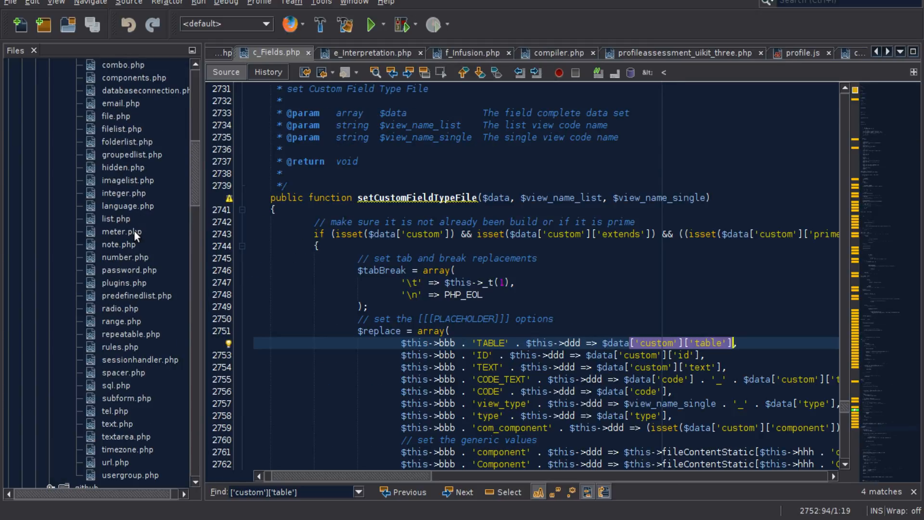
pyautogui.doubleClick(108, 218)
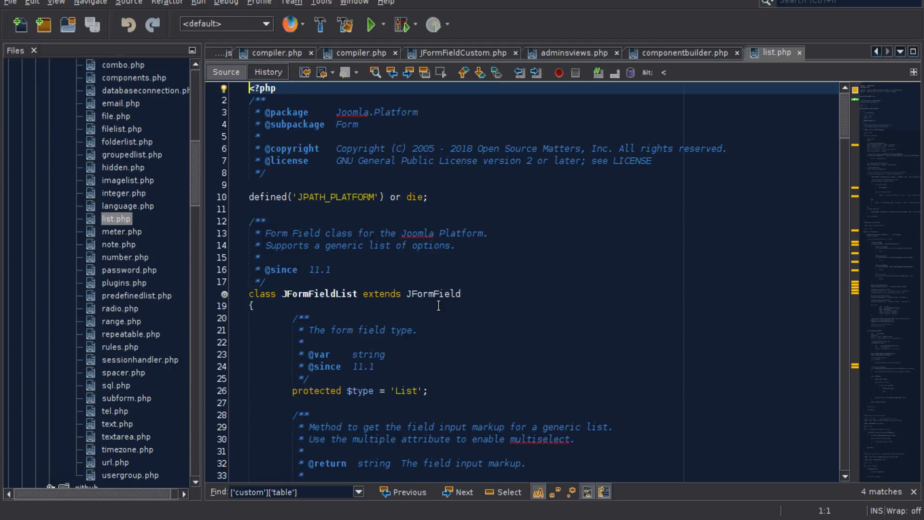
# - Highlight the extended class and the class name in the class declaration of list.php
pyautogui.doubleClick(414, 290)
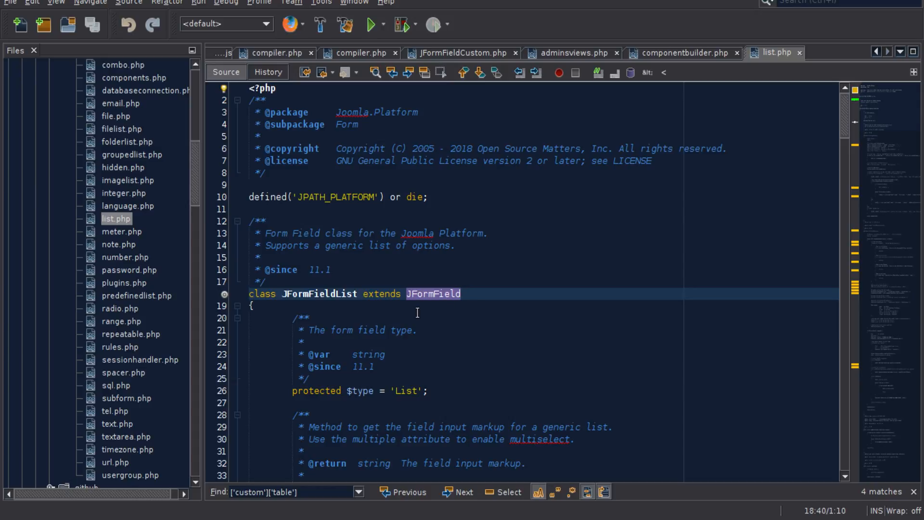
pyautogui.moveTo(357, 295); pyautogui.dragTo(282, 295)
pyautogui.click(334, 296)
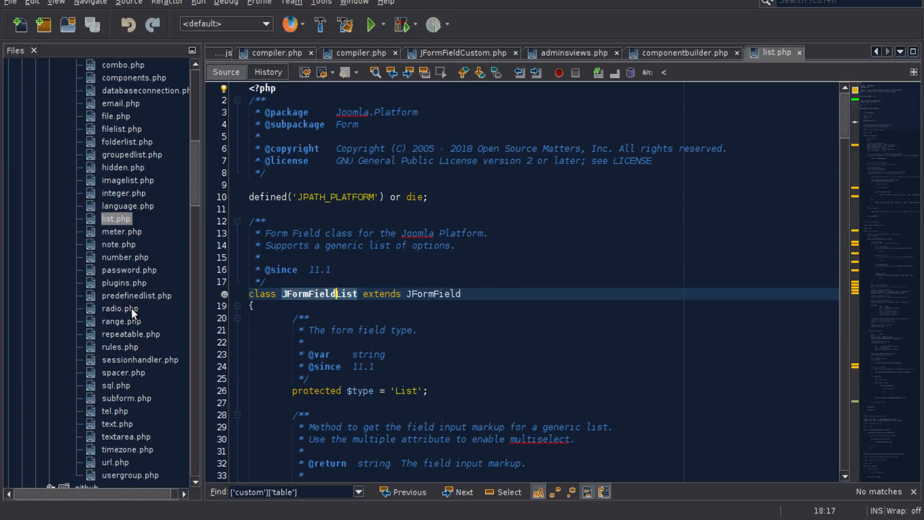
# - Open radio.php from joomla/form/fields, mark the class it extends and look through the folder's other field files
pyautogui.doubleClick(115, 309)
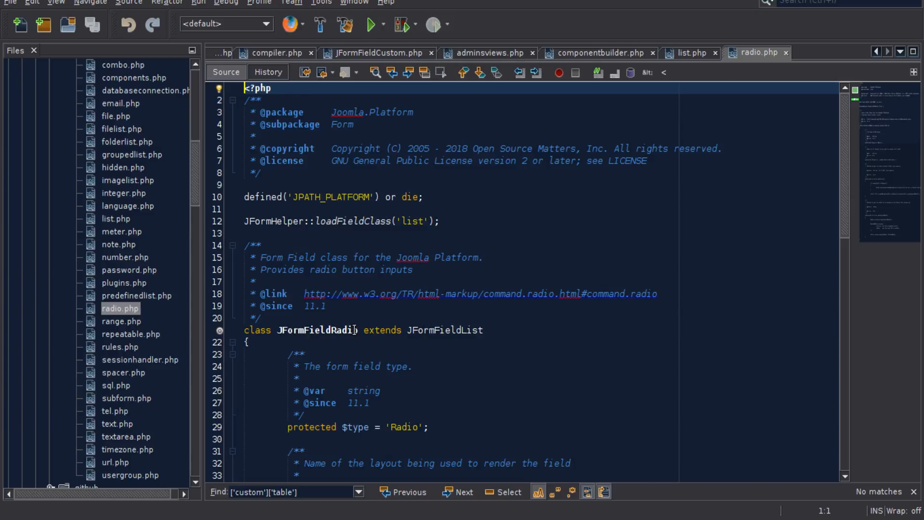
pyautogui.click(477, 330)
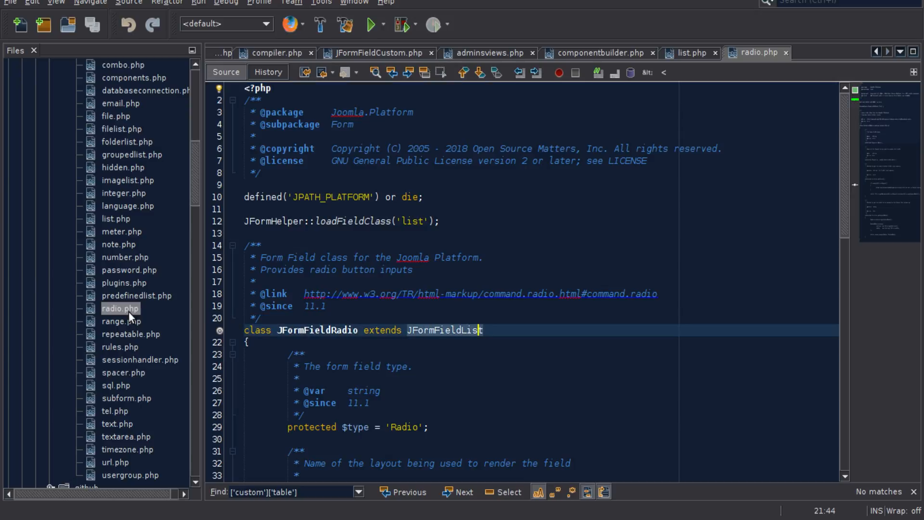
pyautogui.scroll(-2, 111, 327)
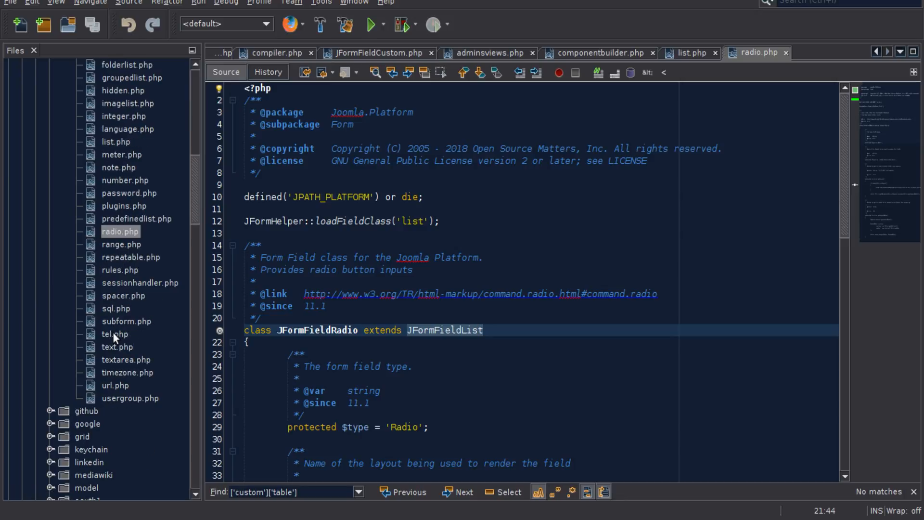
pyautogui.scroll(4, 114, 332)
pyautogui.scroll(1, 114, 333)
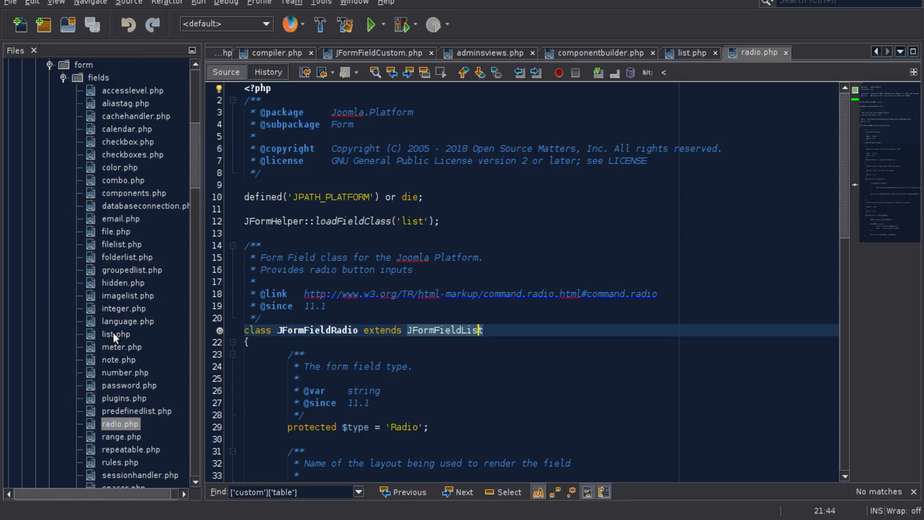
pyautogui.scroll(2, 113, 332)
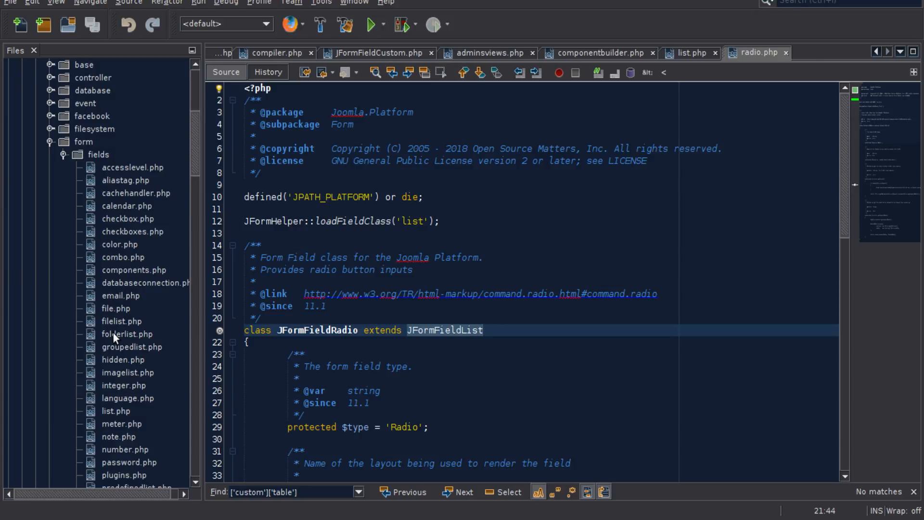
pyautogui.scroll(-2, 113, 332)
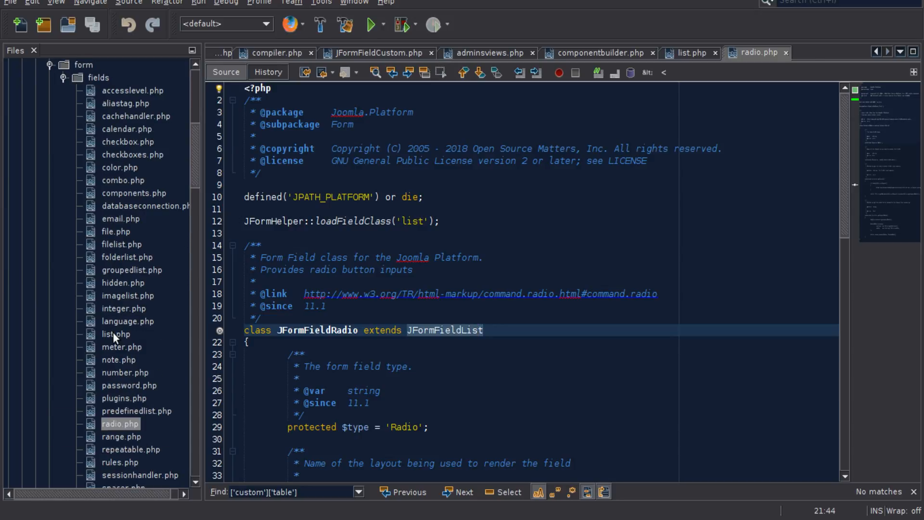
# - Close list.php and return to the code of radio.php
pyautogui.click(694, 54)
pyautogui.click(715, 53)
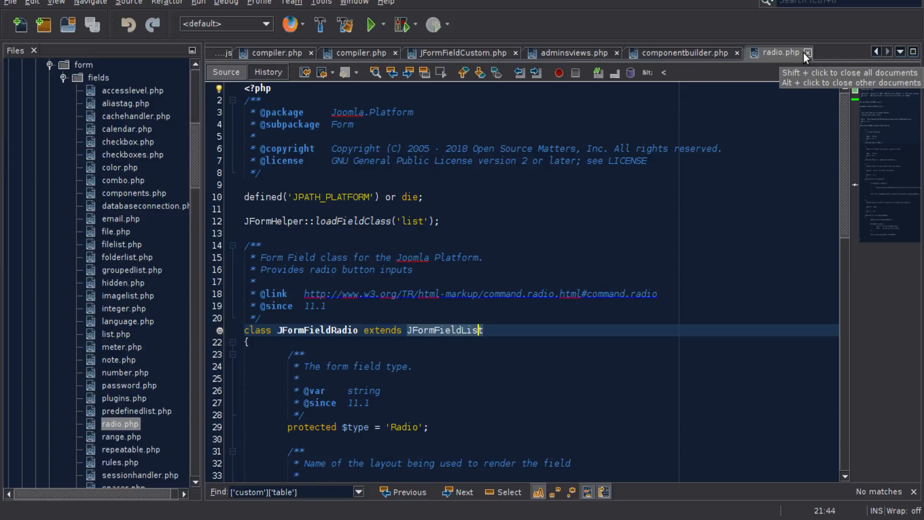
pyautogui.click(279, 232)
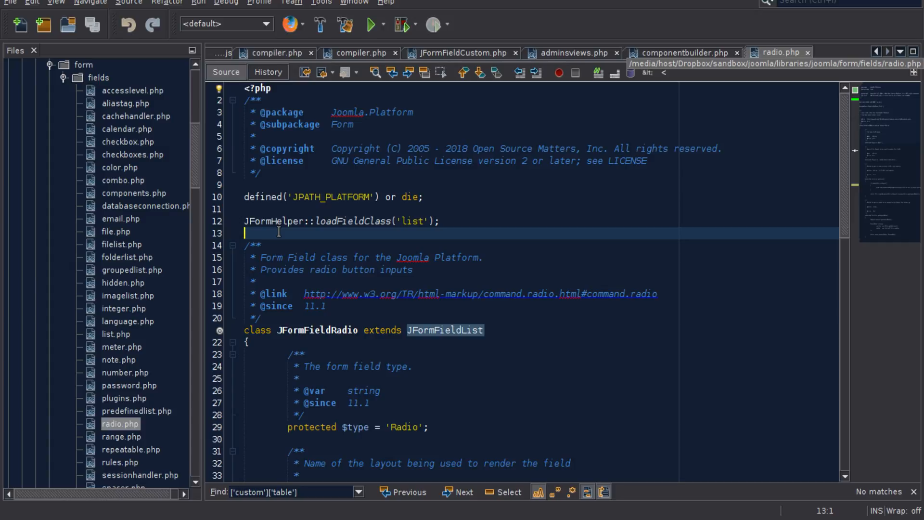
# - Open note.php from the joomla/form/fields folder and close radio.php
pyautogui.click(116, 359)
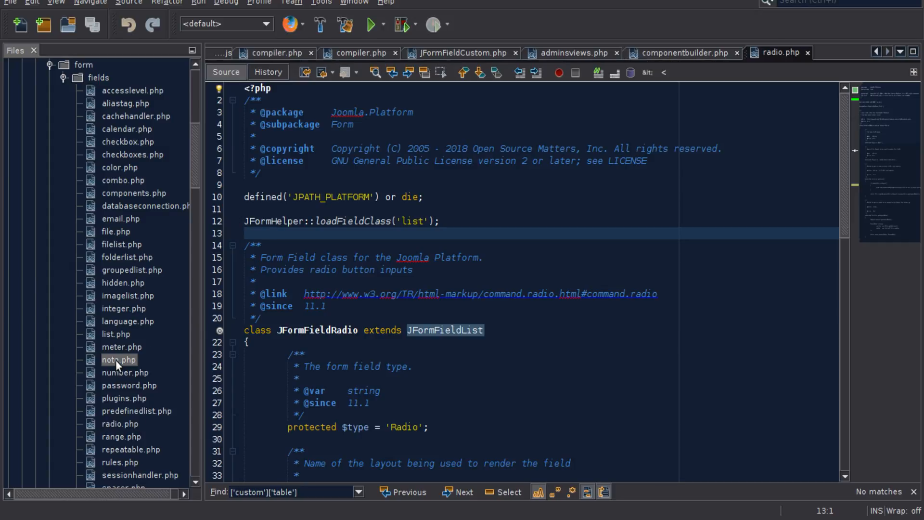
pyautogui.scroll(-2, 116, 360)
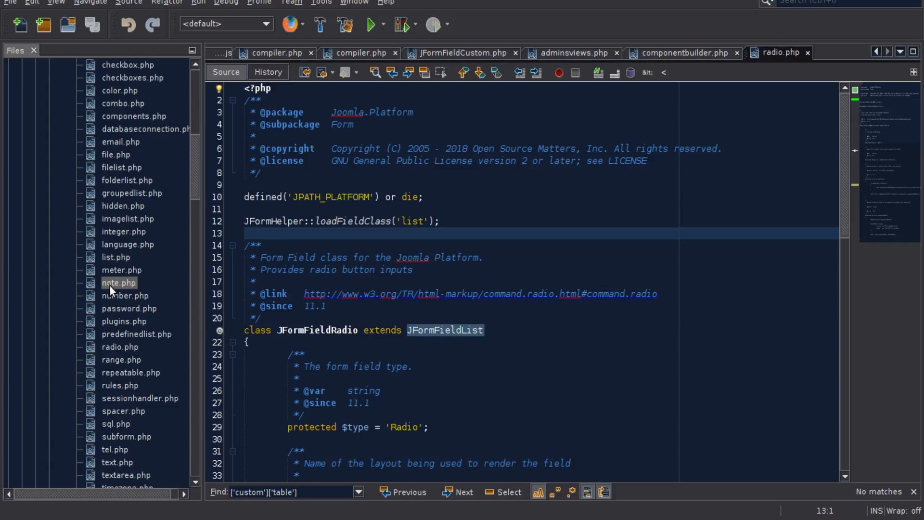
pyautogui.doubleClick(109, 284)
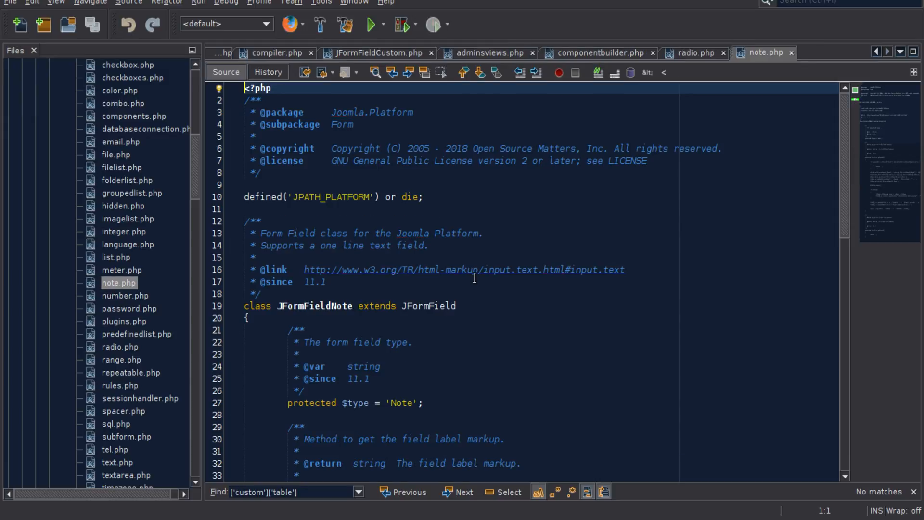
pyautogui.click(703, 54)
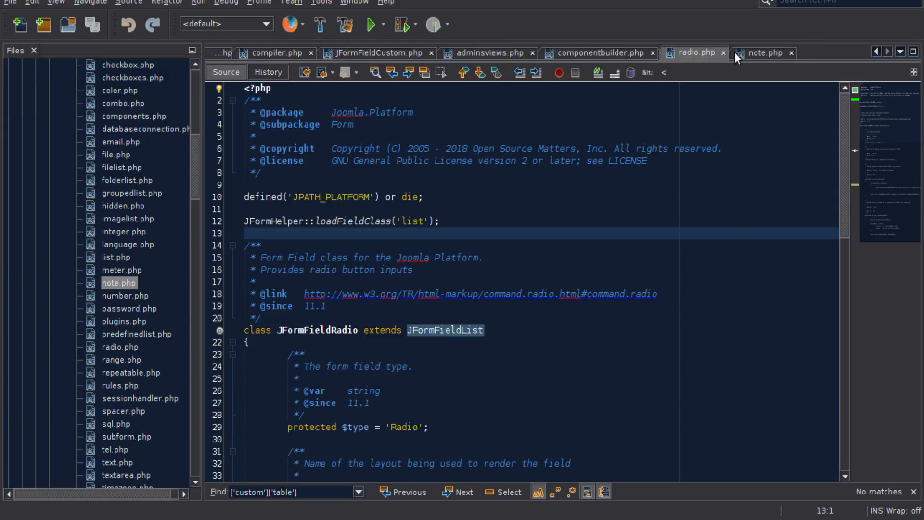
pyautogui.click(723, 53)
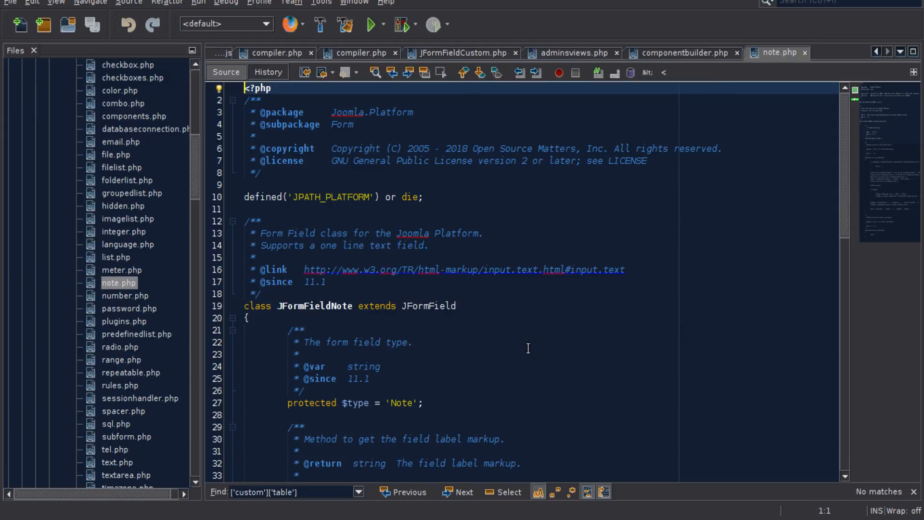
# - Read through the class declaration and the getLabel method in note.php
pyautogui.scroll(-5, 525, 347)
pyautogui.scroll(-5, 490, 258)
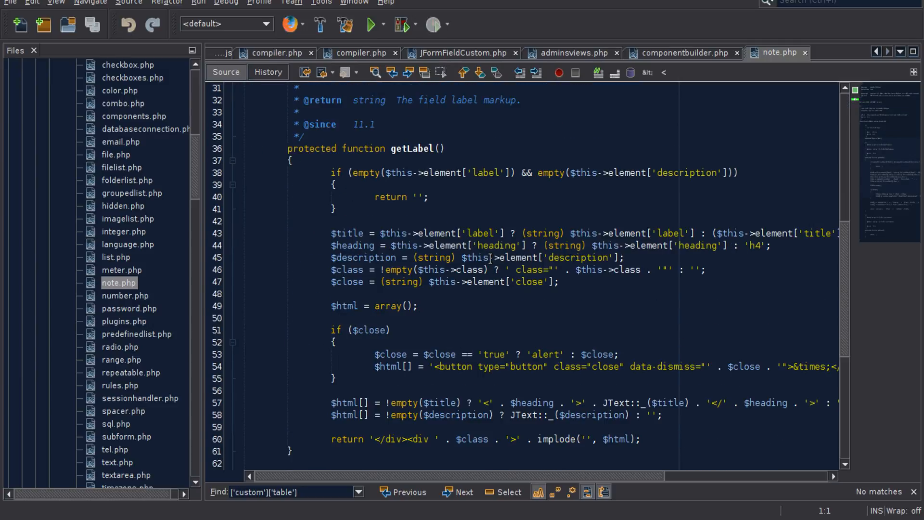
pyautogui.scroll(4, 490, 259)
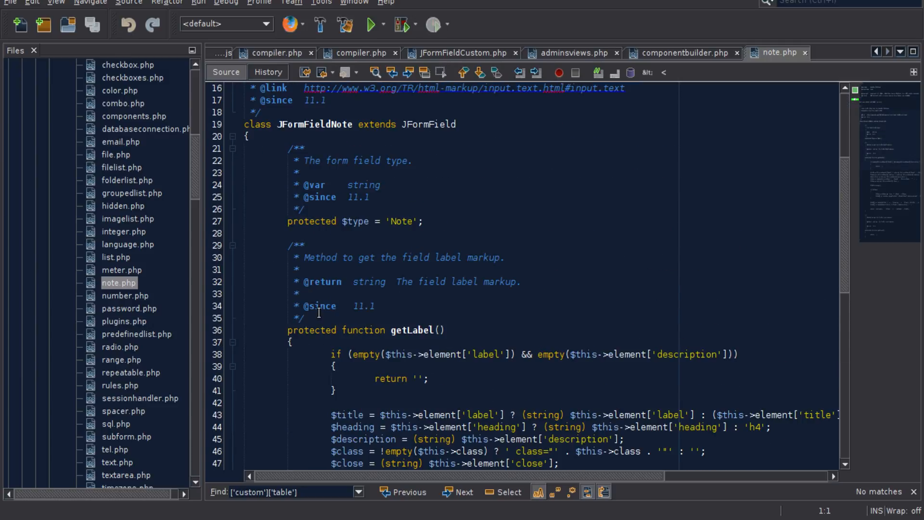
pyautogui.scroll(-2, 319, 313)
pyautogui.doubleClick(419, 223)
pyautogui.scroll(-10, 420, 251)
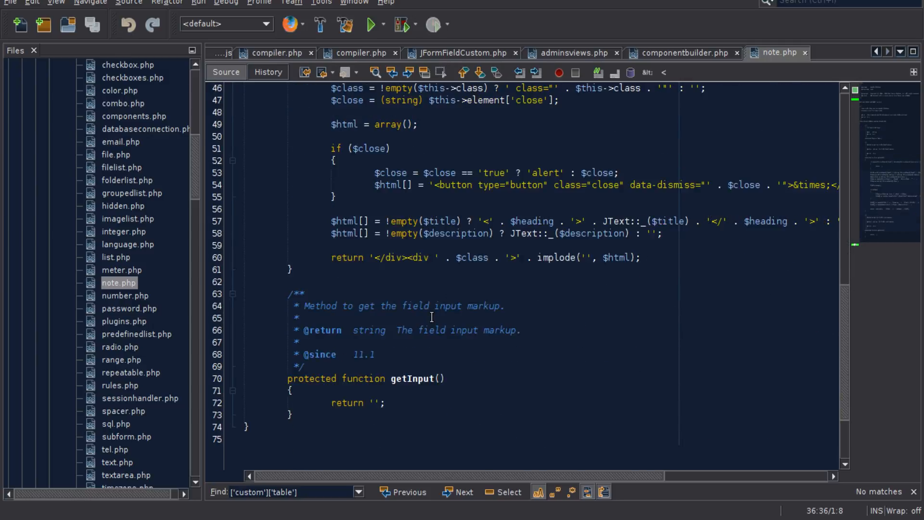
# - Highlight the getInput method name and its return statement in note.php, and review the getLabel method again
pyautogui.click(405, 281)
pyautogui.click(400, 270)
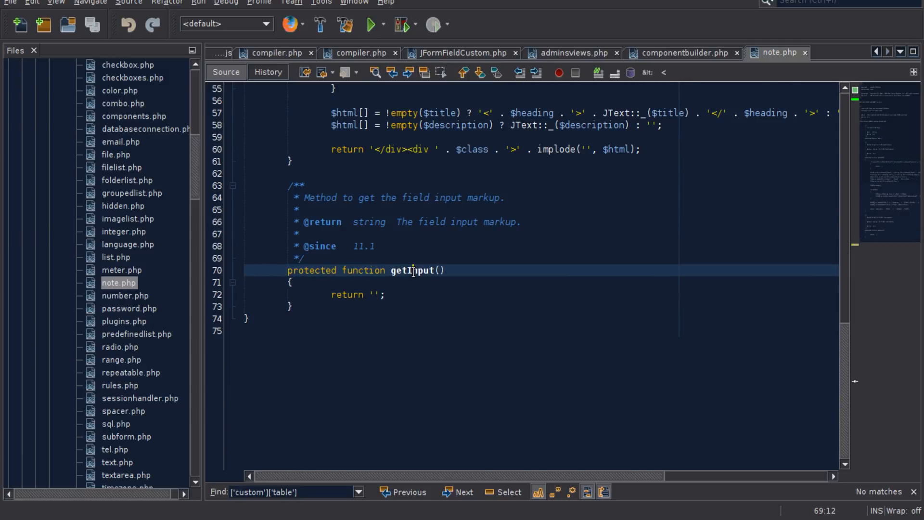
pyautogui.doubleClick(400, 270)
pyautogui.click(405, 300)
pyautogui.press('Left')
pyautogui.press('Left')
pyautogui.press('Left')
pyautogui.press('Left')
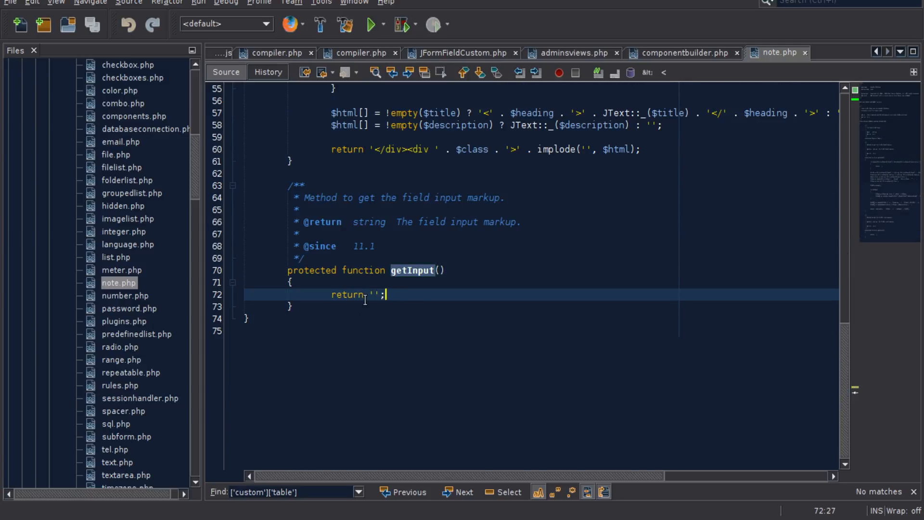
pyautogui.press('End')
pyautogui.hotkey('shift', 'Home')
pyautogui.scroll(8, 516, 304)
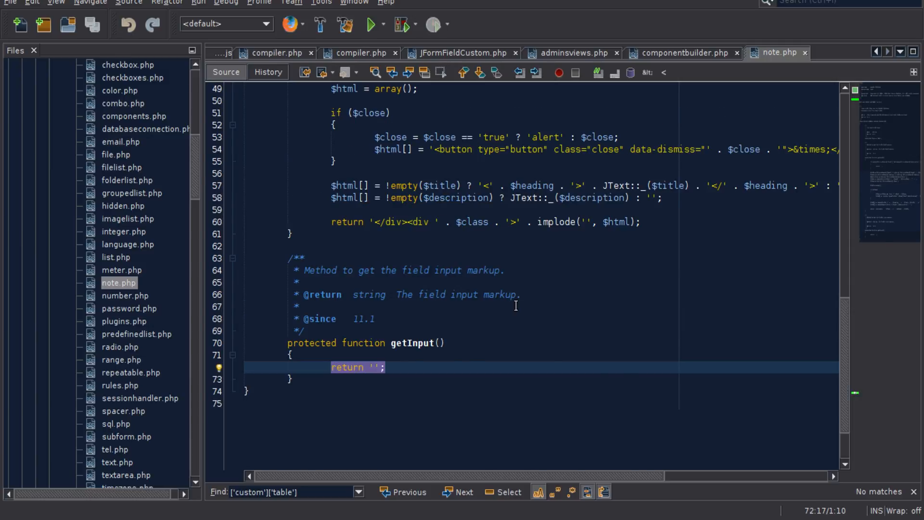
pyautogui.scroll(2, 515, 305)
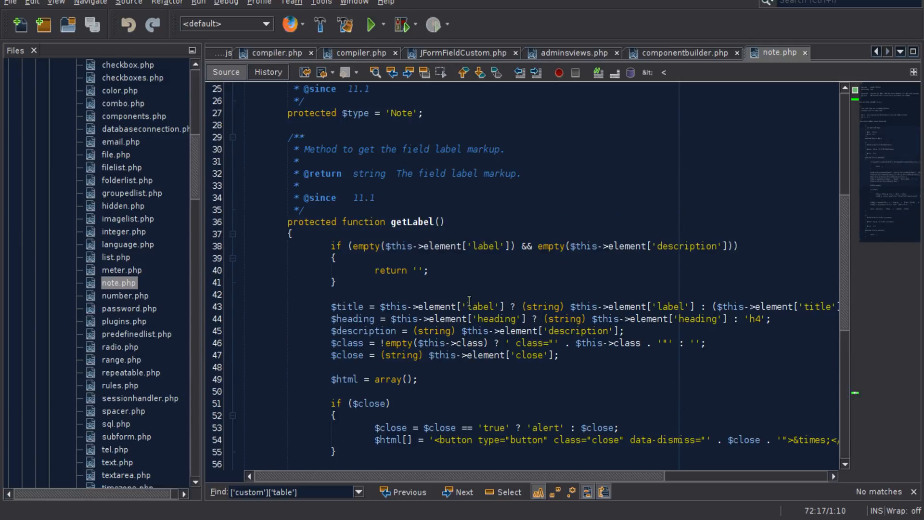
pyautogui.scroll(-2, 469, 301)
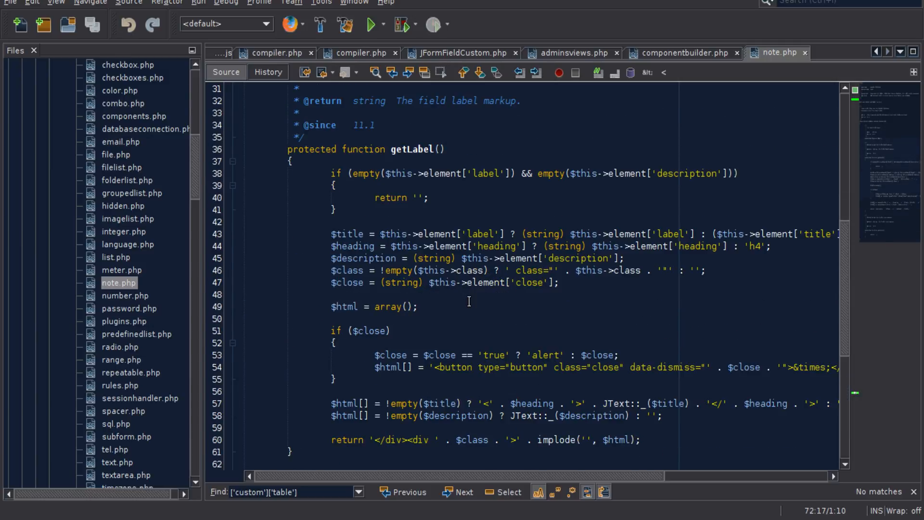
# - Open meter.php from the joomla/form/fields folder and read through its properties and its __set and setup methods
pyautogui.doubleClick(109, 269)
pyautogui.scroll(-11, 445, 323)
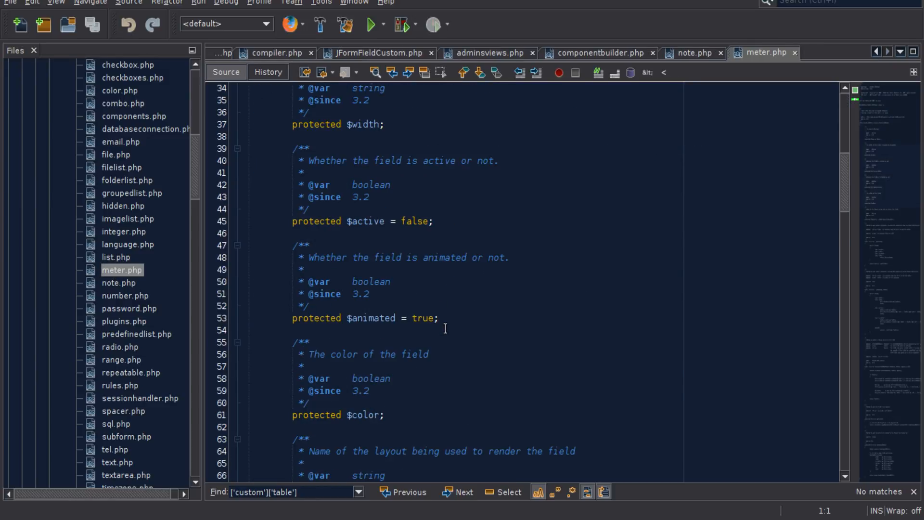
pyautogui.scroll(-20, 445, 329)
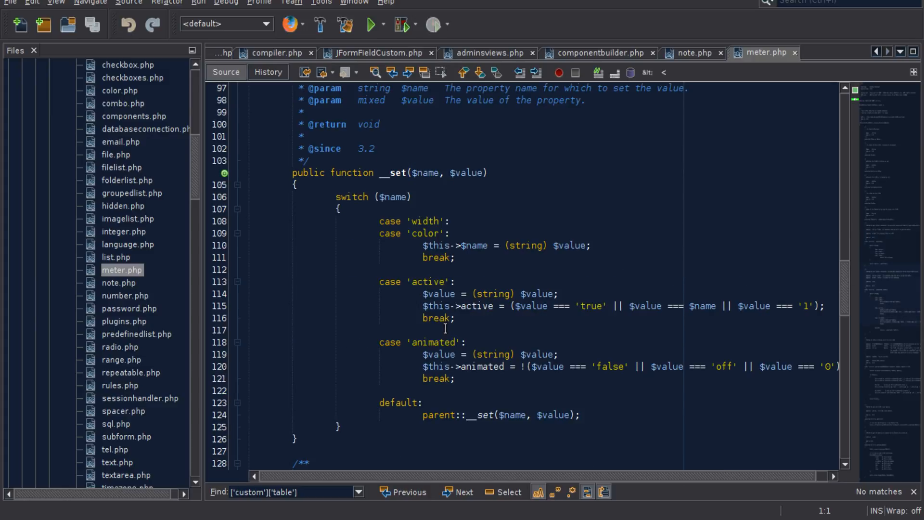
pyautogui.scroll(-14, 445, 328)
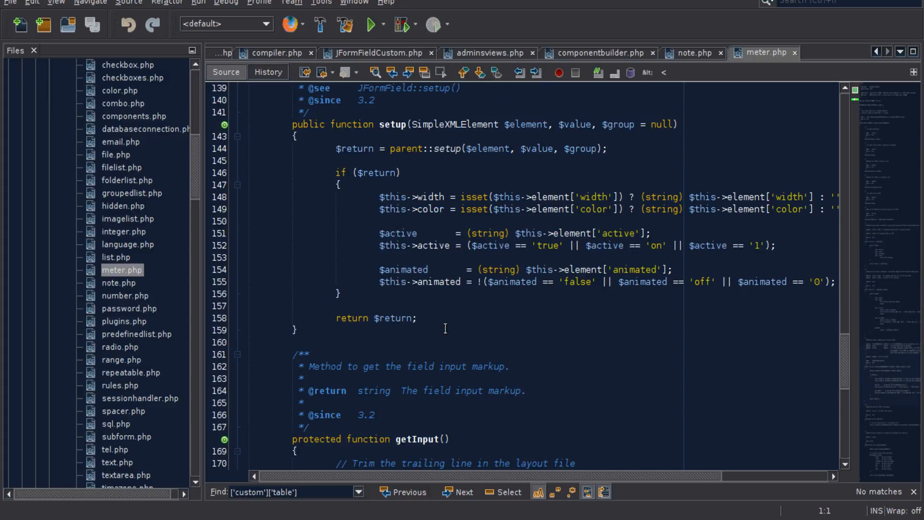
pyautogui.scroll(2, 445, 329)
pyautogui.click(401, 195)
pyautogui.scroll(-5, 428, 370)
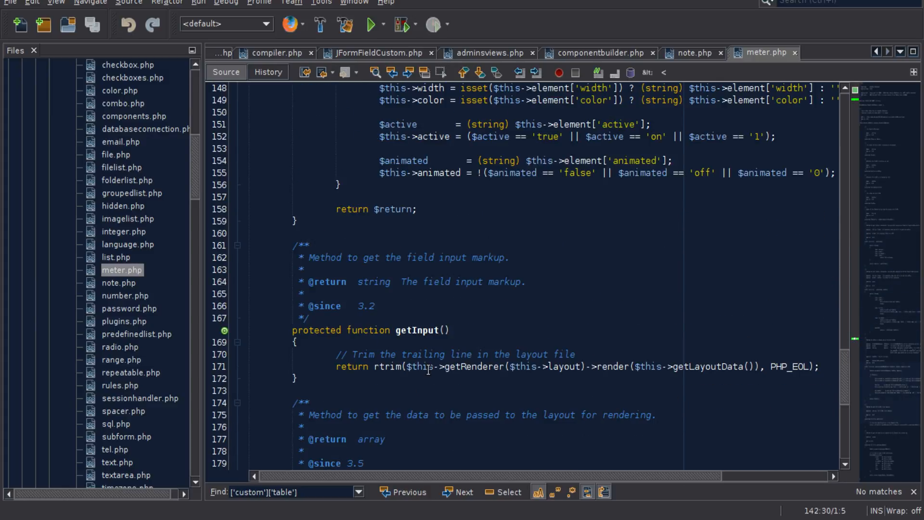
# - Highlight the getInput method name in meter.php and review the getLayoutData, setup and __set methods
pyautogui.doubleClick(408, 330)
pyautogui.scroll(-9, 496, 348)
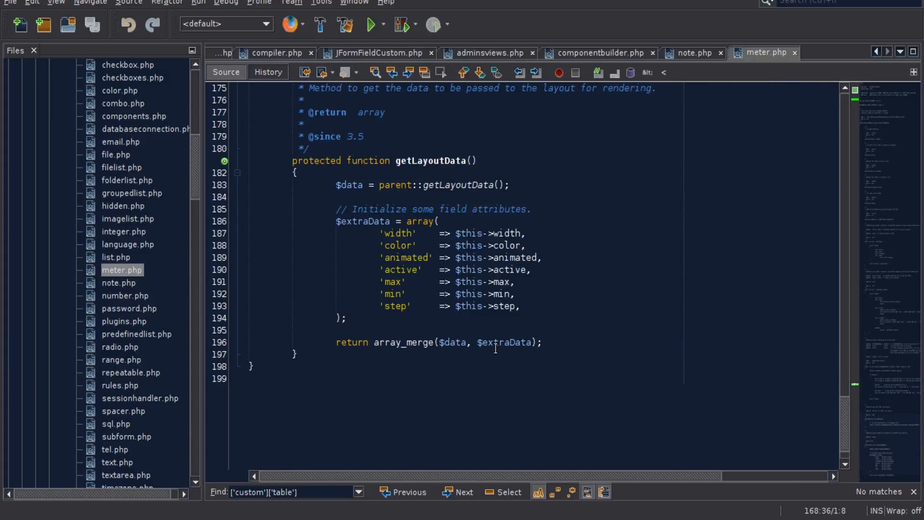
pyautogui.scroll(18, 470, 340)
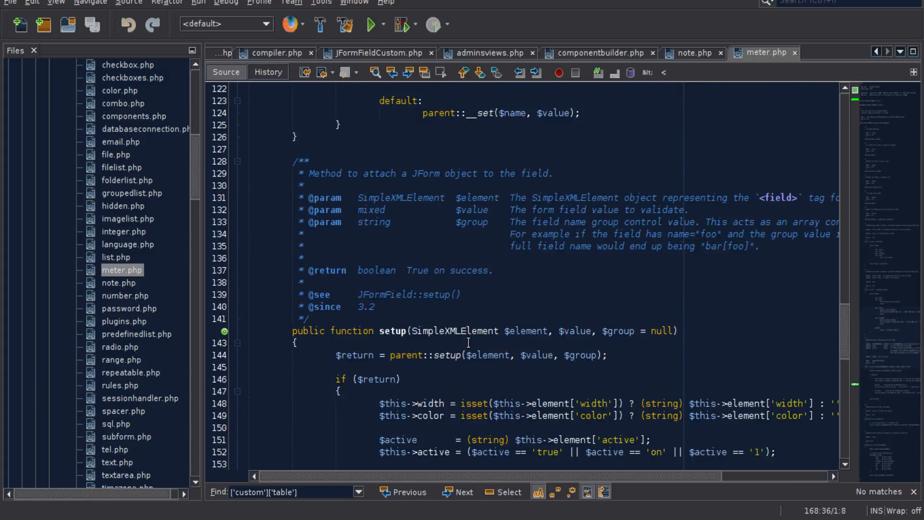
pyautogui.scroll(10, 468, 342)
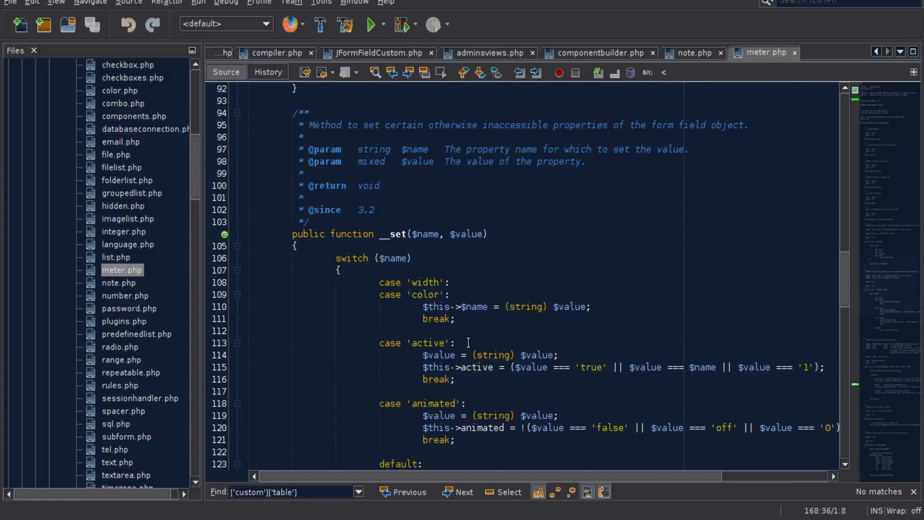
pyautogui.scroll(9, 468, 342)
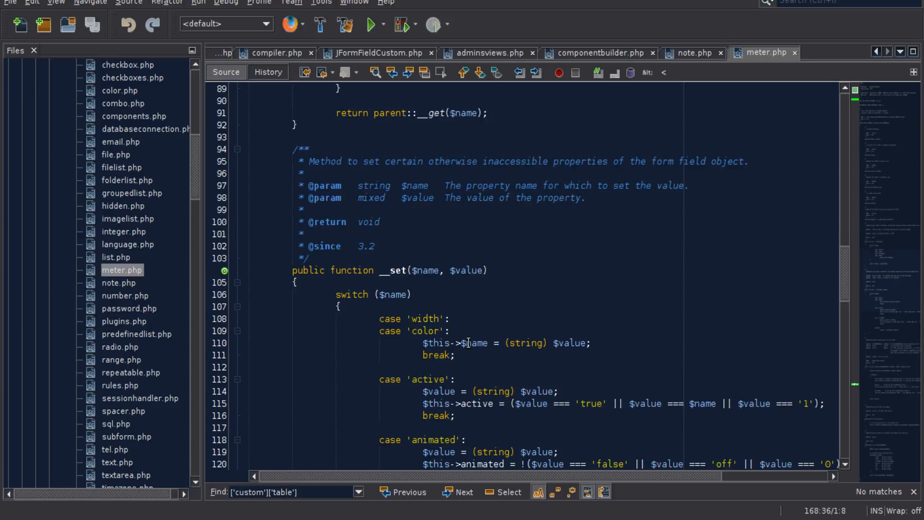
pyautogui.scroll(14, 468, 342)
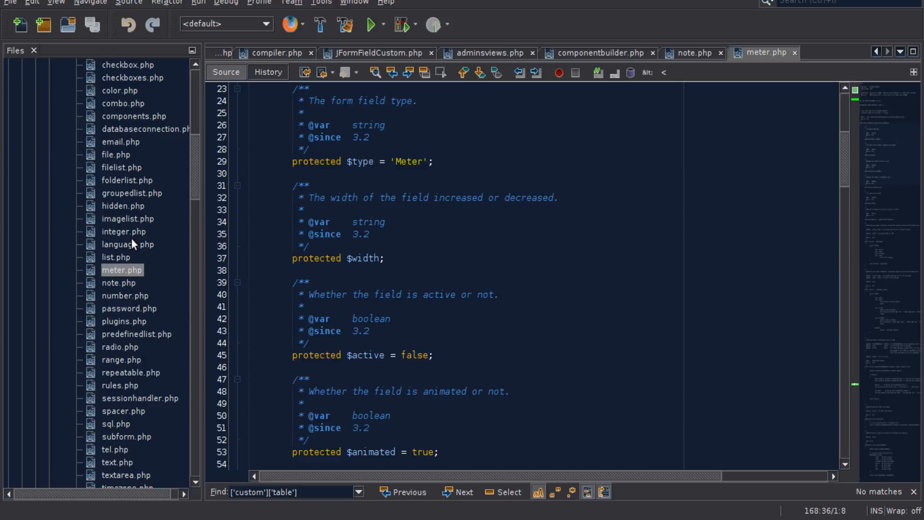
# - Look over the files in the form fields folder and review the JFormFieldMeter class declaration and its properties
pyautogui.scroll(-3, 126, 326)
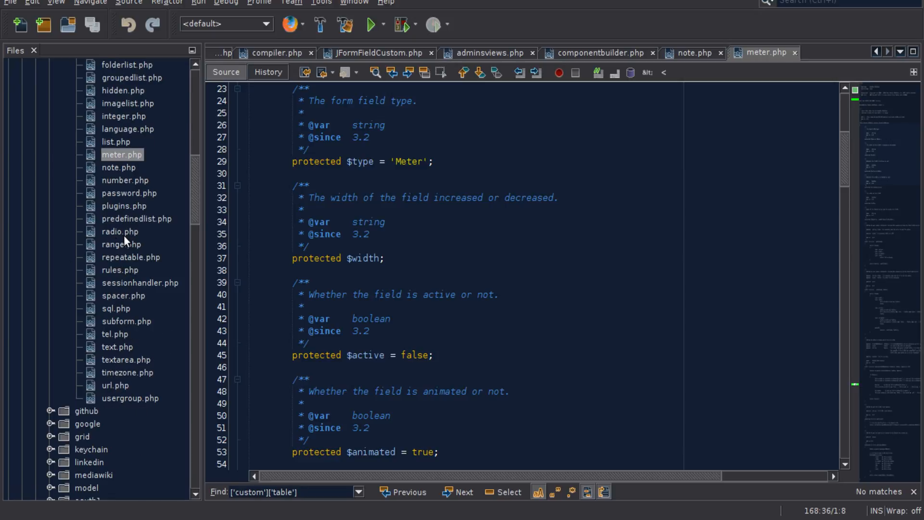
pyautogui.scroll(8, 124, 237)
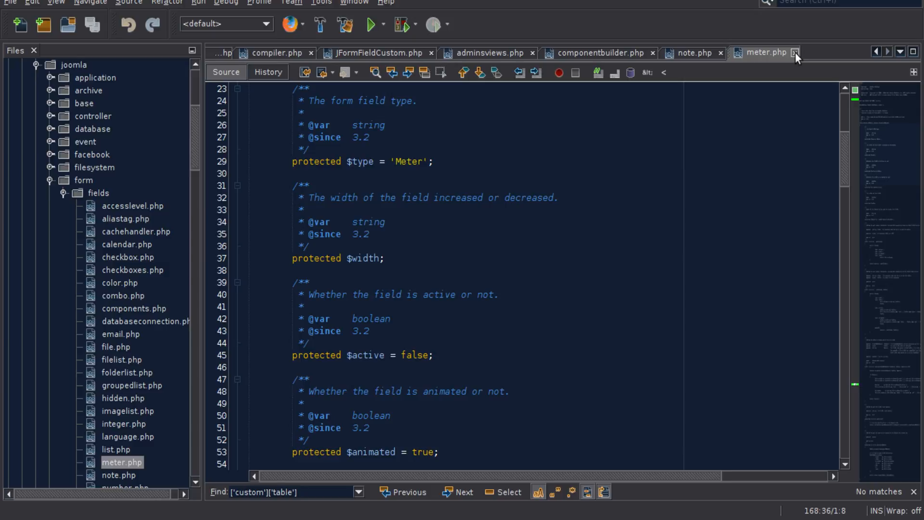
pyautogui.scroll(6, 784, 231)
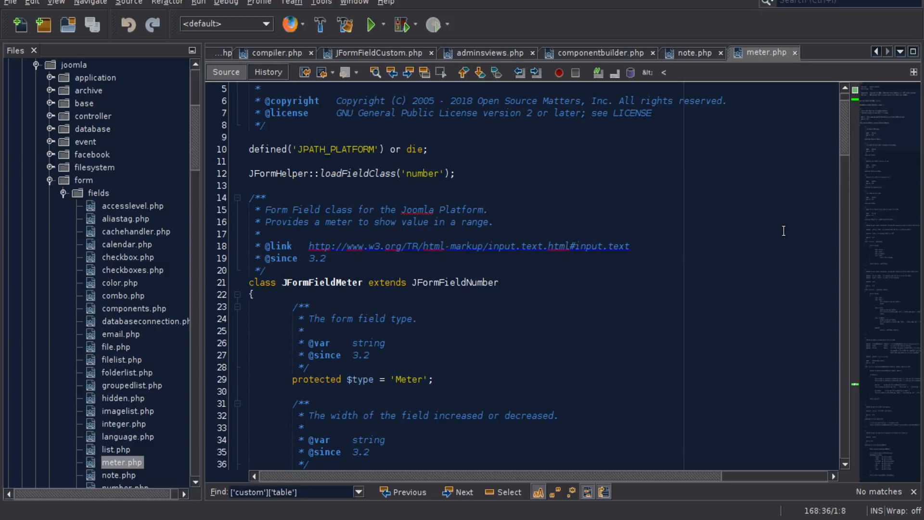
pyautogui.scroll(-11, 573, 317)
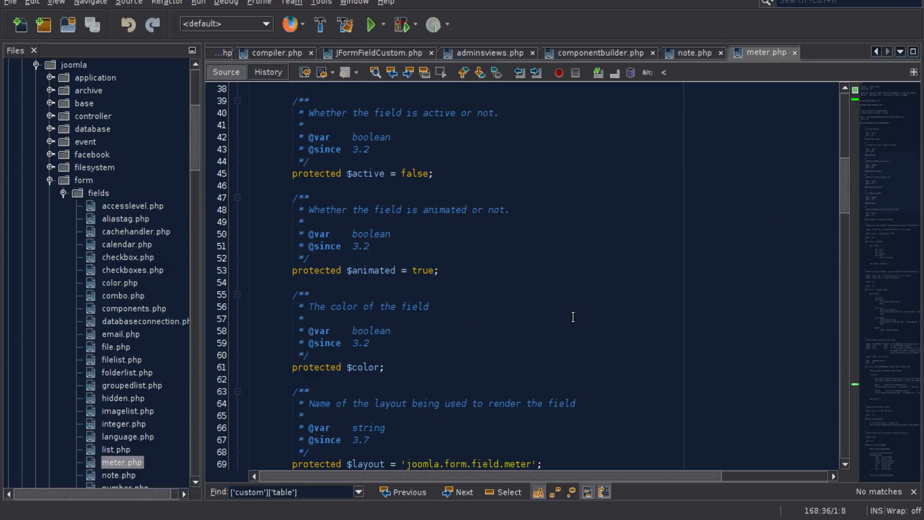
# - Open color.php from the fields folder and read through its class declaration and __get method
pyautogui.doubleClick(113, 281)
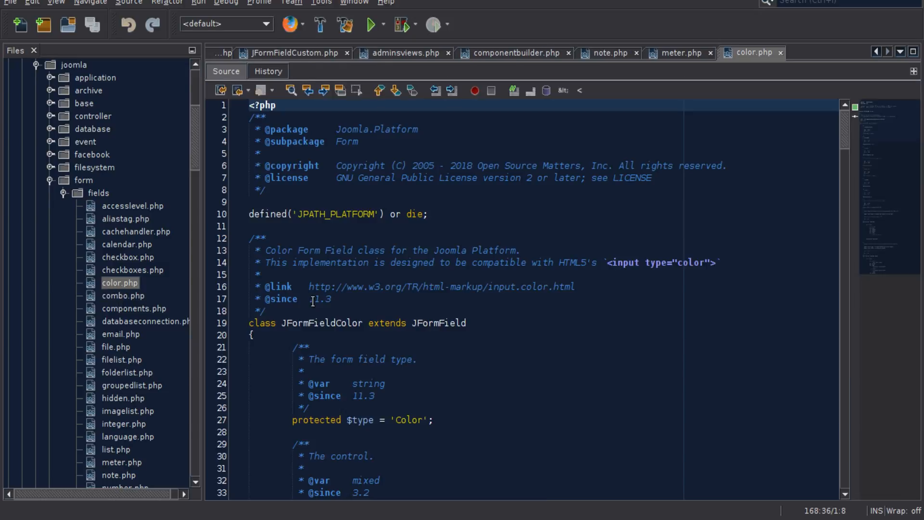
pyautogui.scroll(-12, 587, 330)
pyautogui.scroll(-20, 586, 331)
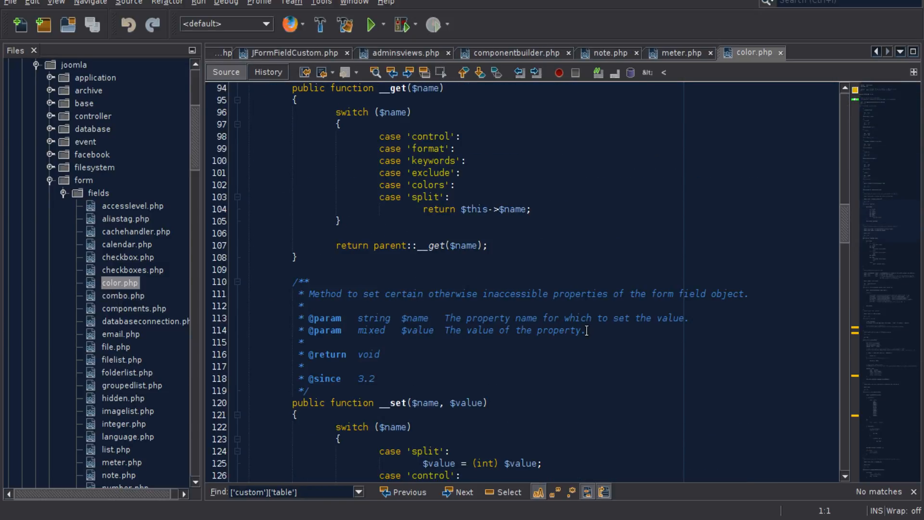
# - Close the meter.php, color.php and note.php files
pyautogui.click(702, 50)
pyautogui.click(712, 52)
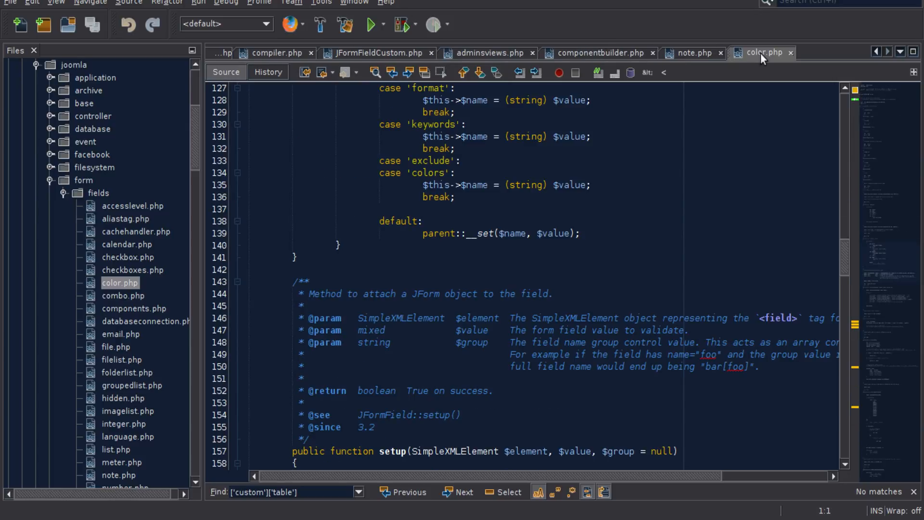
pyautogui.click(790, 51)
pyautogui.click(800, 52)
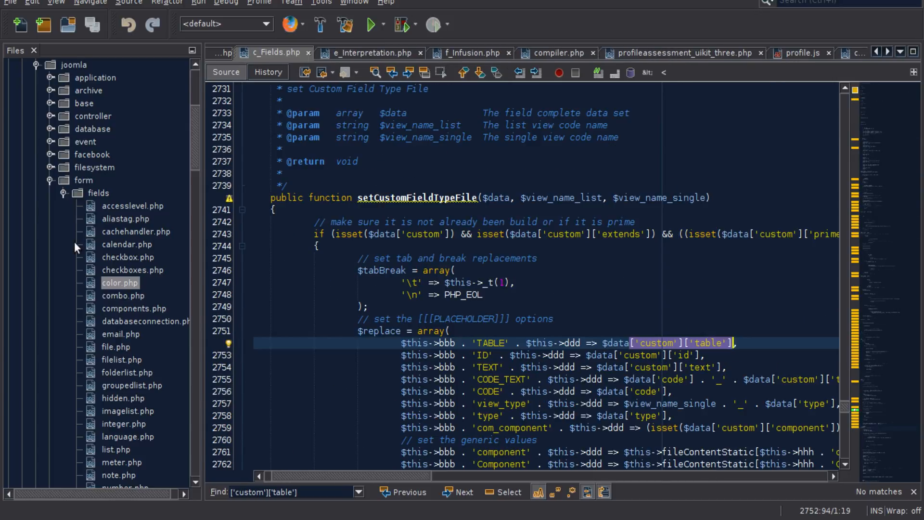
# - Open list.php from the fields folder and examine the JFormFieldList class and its getInput method
pyautogui.scroll(-4, 111, 289)
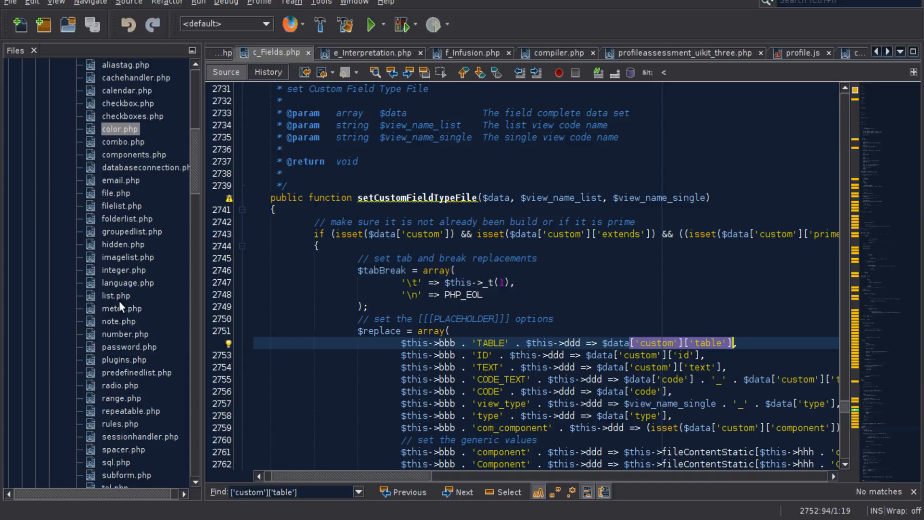
pyautogui.doubleClick(103, 294)
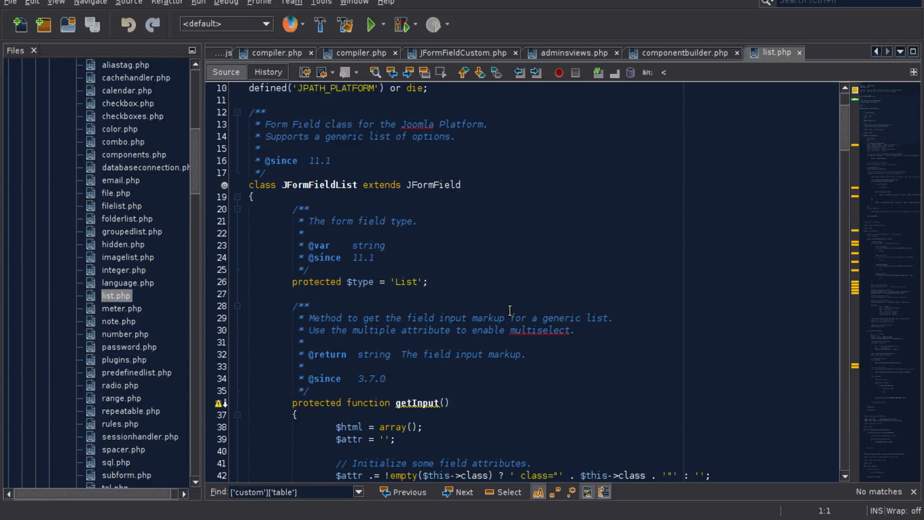
pyautogui.scroll(-7, 510, 309)
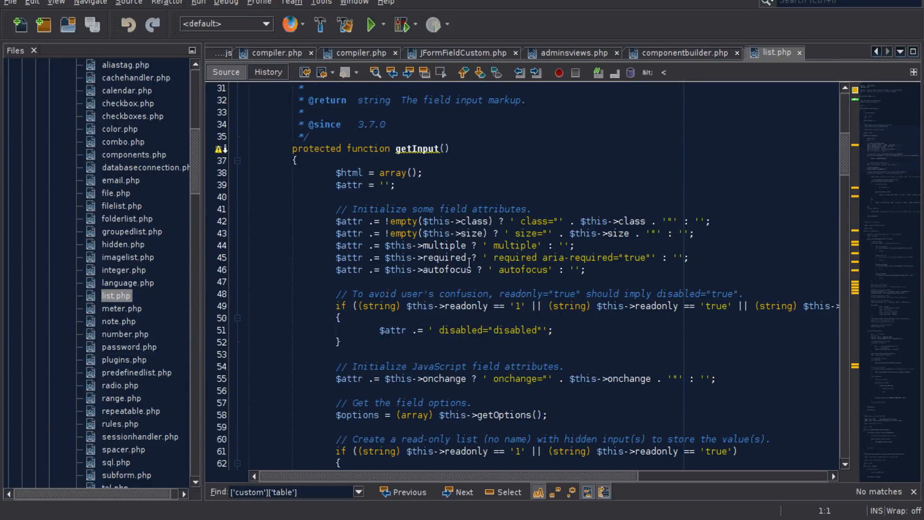
pyautogui.click(406, 149)
pyautogui.scroll(-1, 467, 261)
pyautogui.scroll(-19, 467, 261)
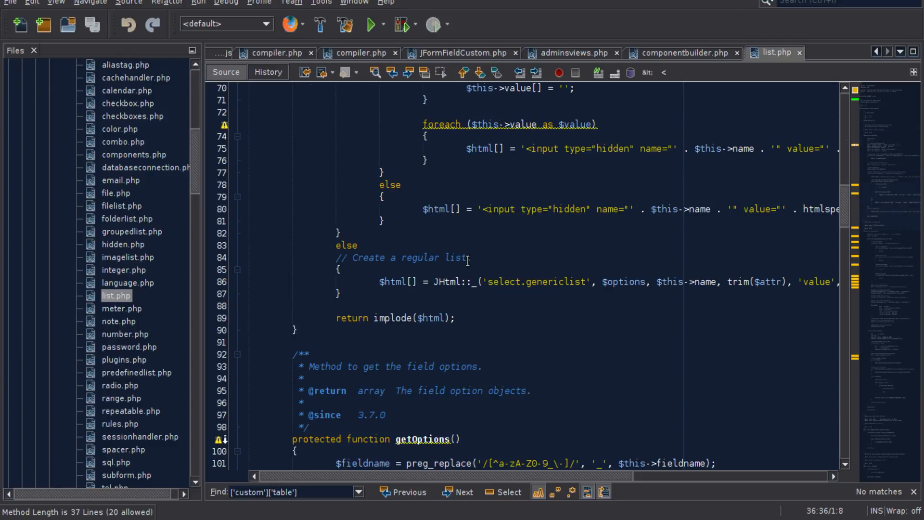
# - Highlight the getOptions and addOption method names in list.php and read on to the __get method
pyautogui.doubleClick(416, 187)
pyautogui.scroll(-5, 480, 271)
pyautogui.scroll(-20, 480, 270)
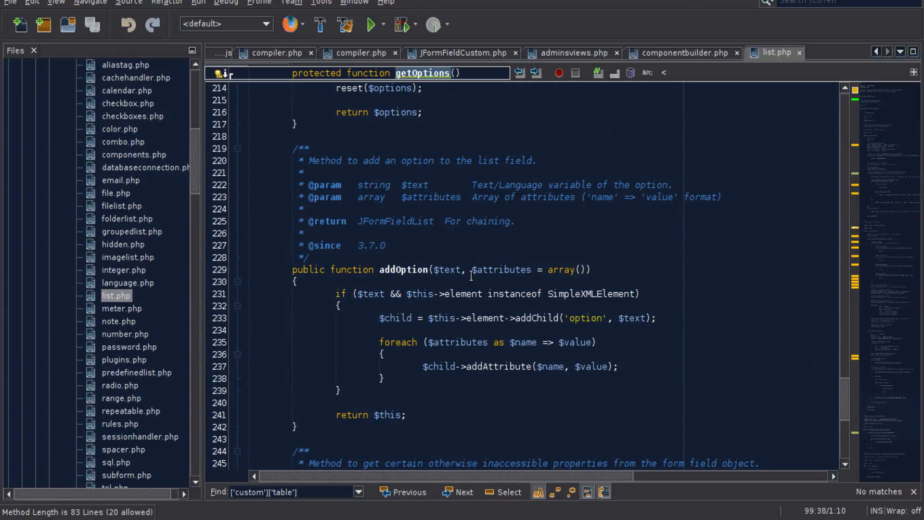
pyautogui.doubleClick(404, 269)
pyautogui.scroll(-7, 499, 314)
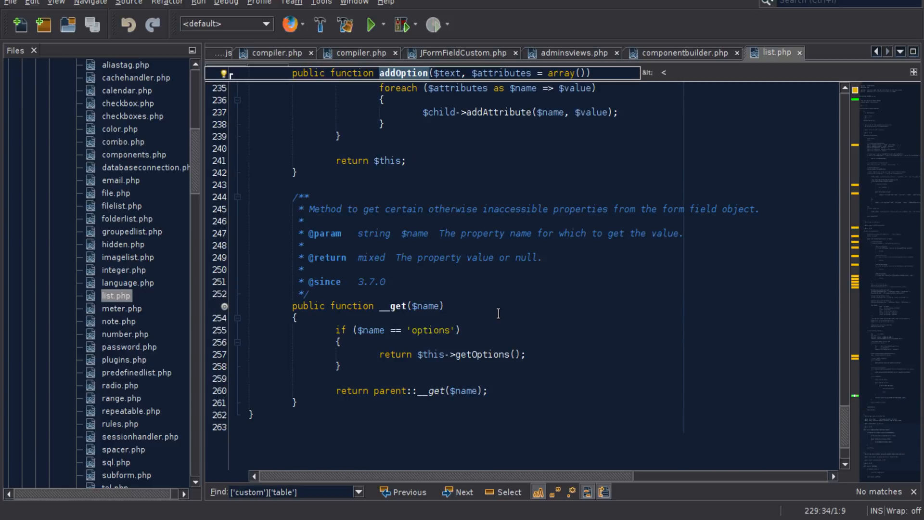
# - Review list.php backwards from addOption, highlight the getOptions method name again, and return to getInput
pyautogui.scroll(5, 571, 332)
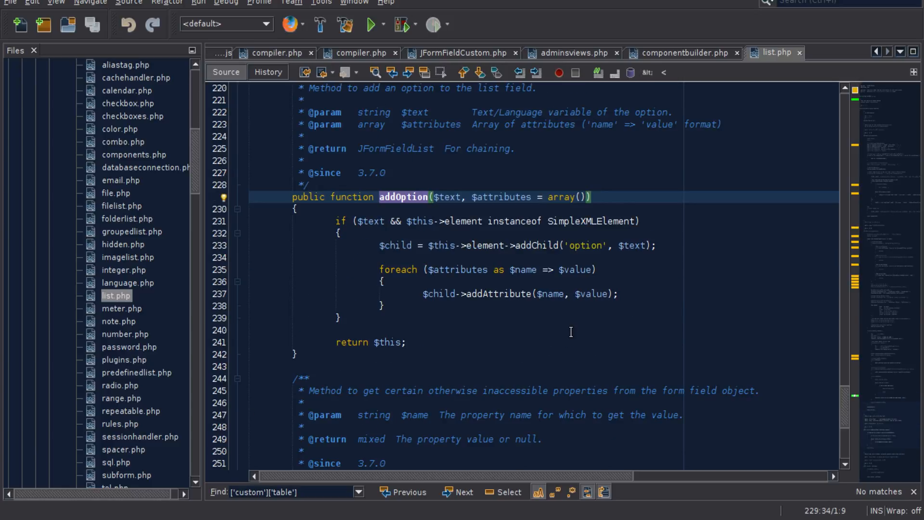
pyautogui.scroll(20, 571, 332)
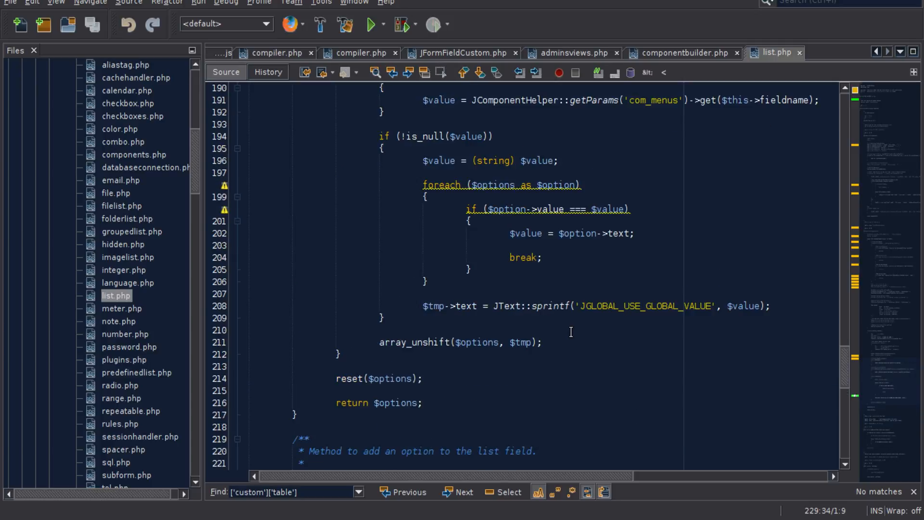
pyautogui.scroll(20, 571, 332)
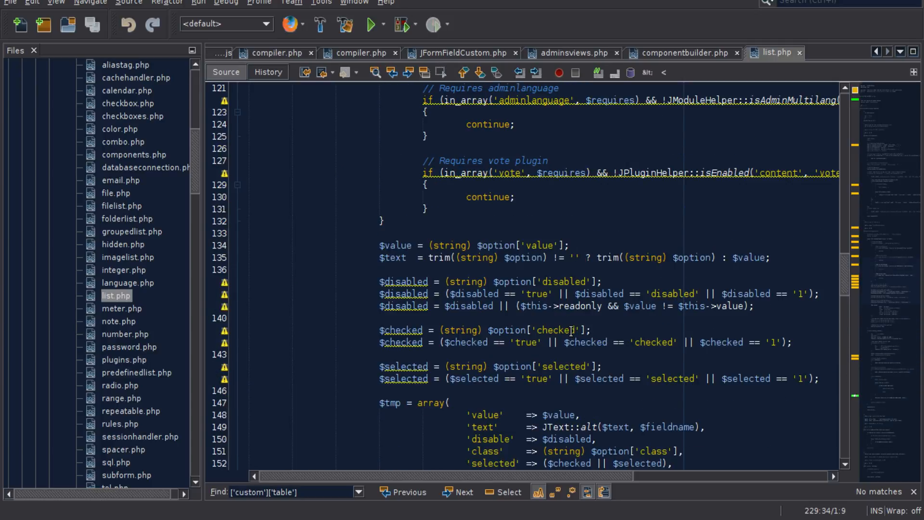
pyautogui.doubleClick(433, 258)
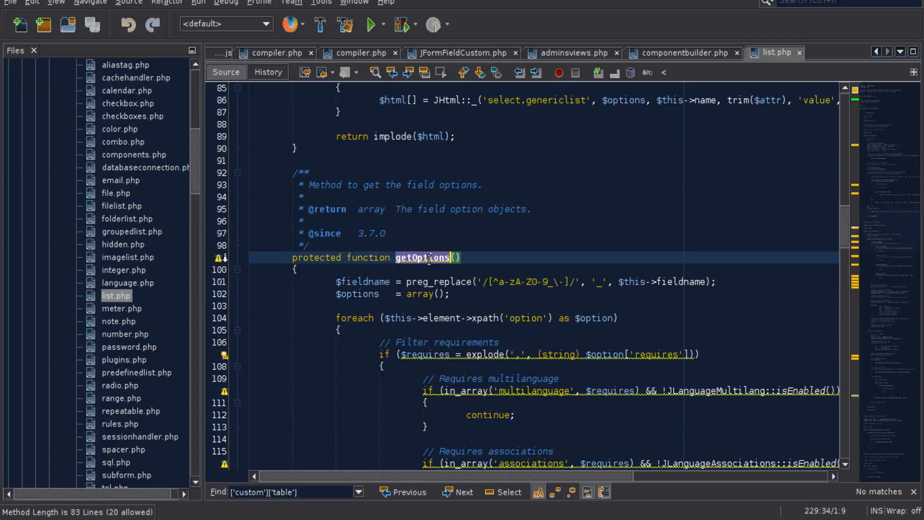
pyautogui.scroll(19, 393, 340)
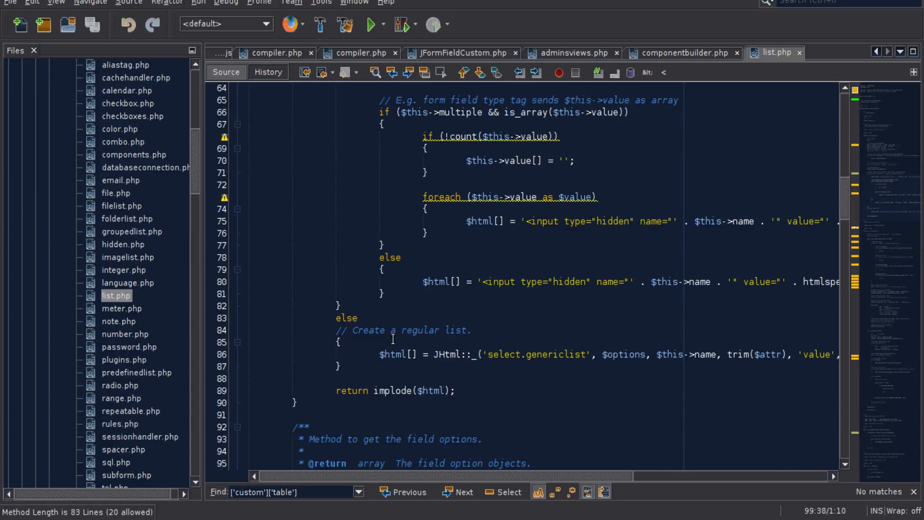
pyautogui.scroll(2, 507, 266)
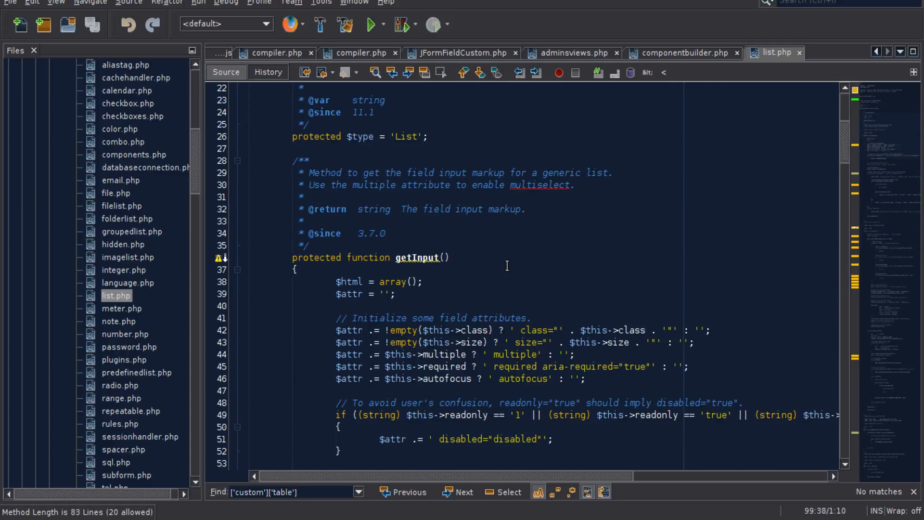
# - Read once more through the addOption and __get methods and the closing part of getOptions in list.php
pyautogui.scroll(-20, 507, 267)
pyautogui.scroll(-20, 507, 266)
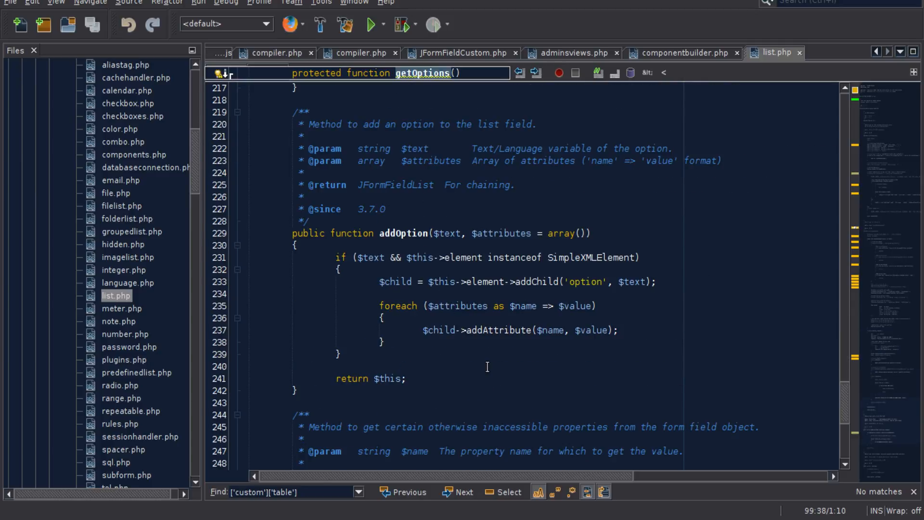
pyautogui.scroll(-5, 487, 367)
pyautogui.scroll(6, 487, 367)
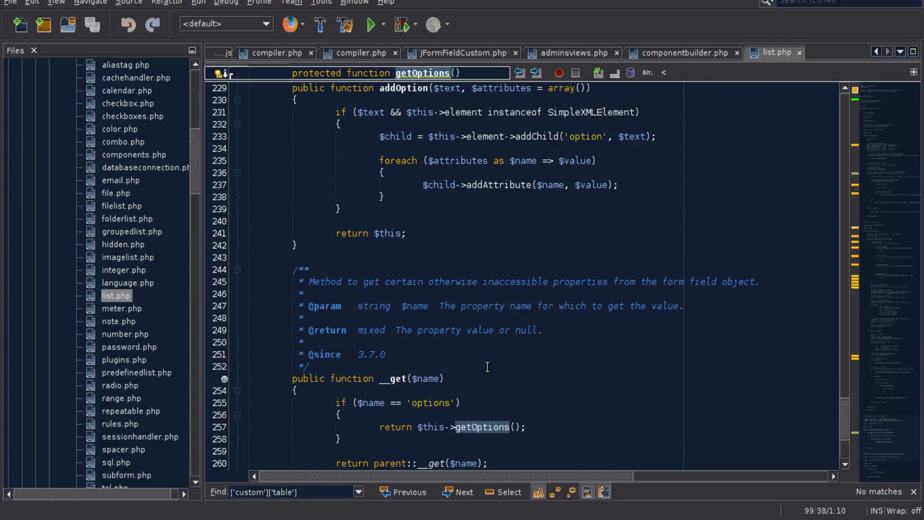
pyautogui.scroll(20, 487, 367)
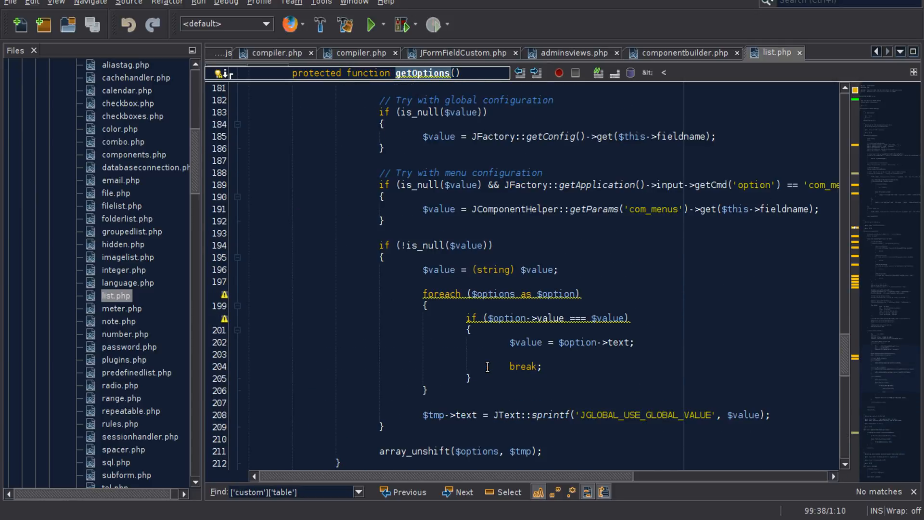
pyautogui.scroll(20, 487, 366)
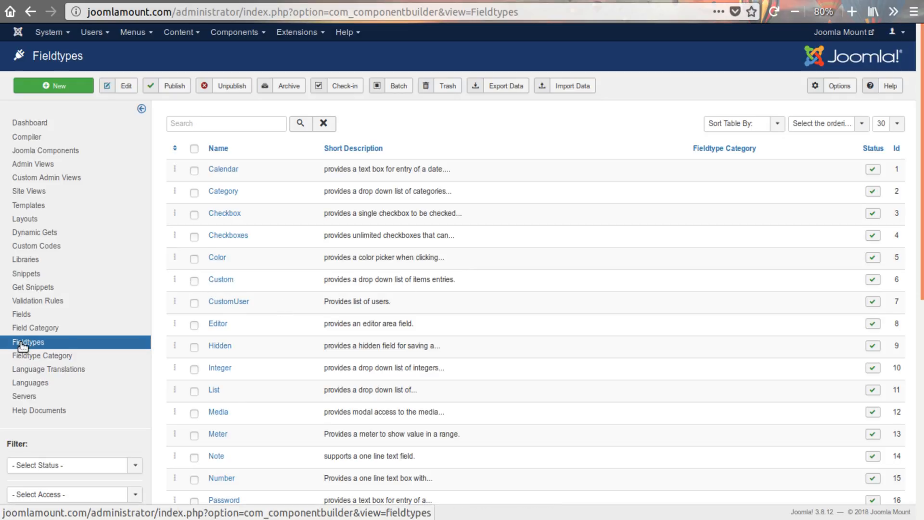
# - Switch to Joomla Component Builder in the browser, open the Custom fieldtype for editing and highlight its name
pyautogui.click(230, 280)
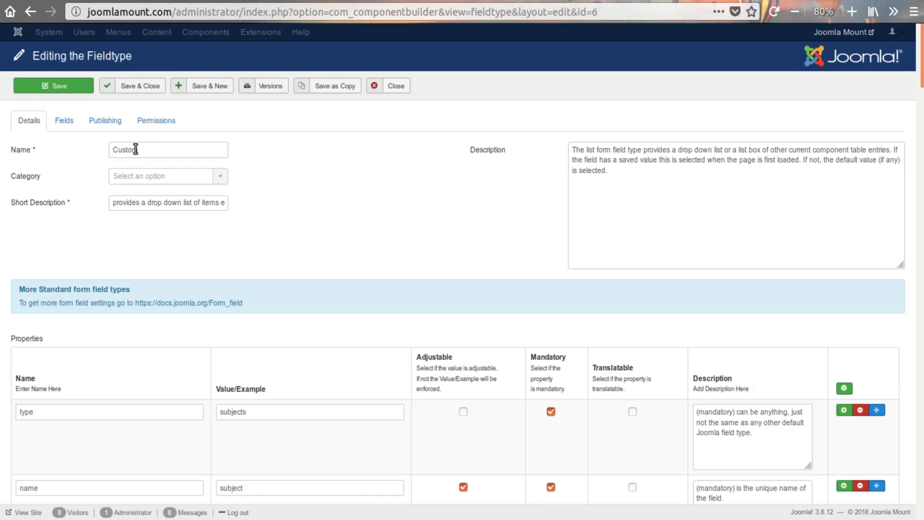
pyautogui.moveTo(153, 150); pyautogui.dragTo(110, 149)
pyautogui.moveTo(15, 153)
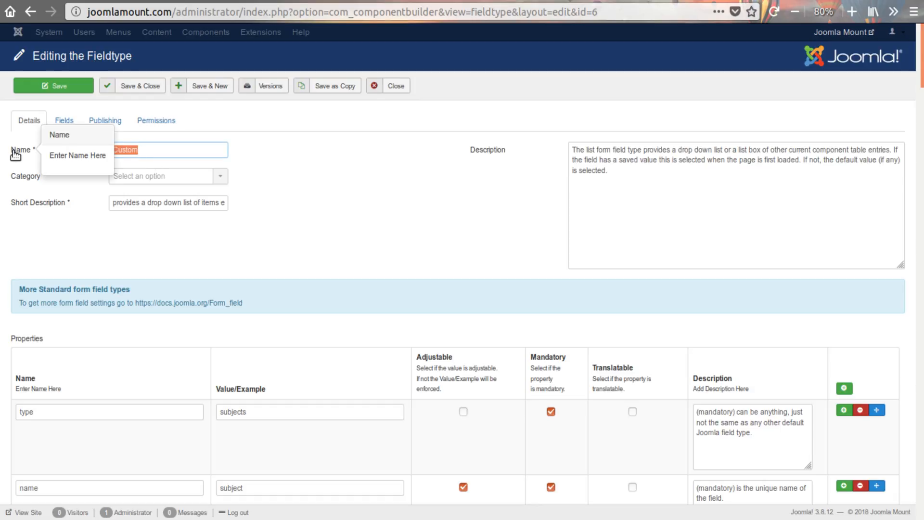
# - Rename the Custom fieldtype to List@mine
pyautogui.click(152, 149)
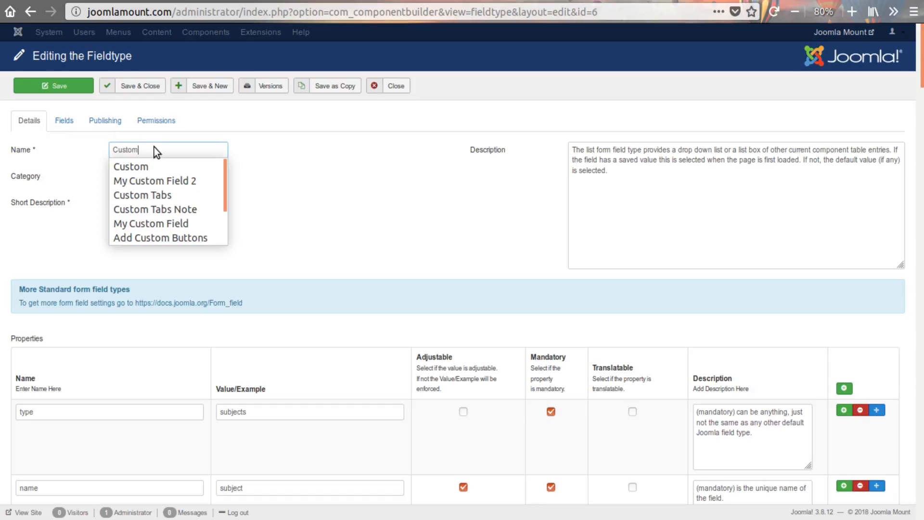
pyautogui.click(152, 150)
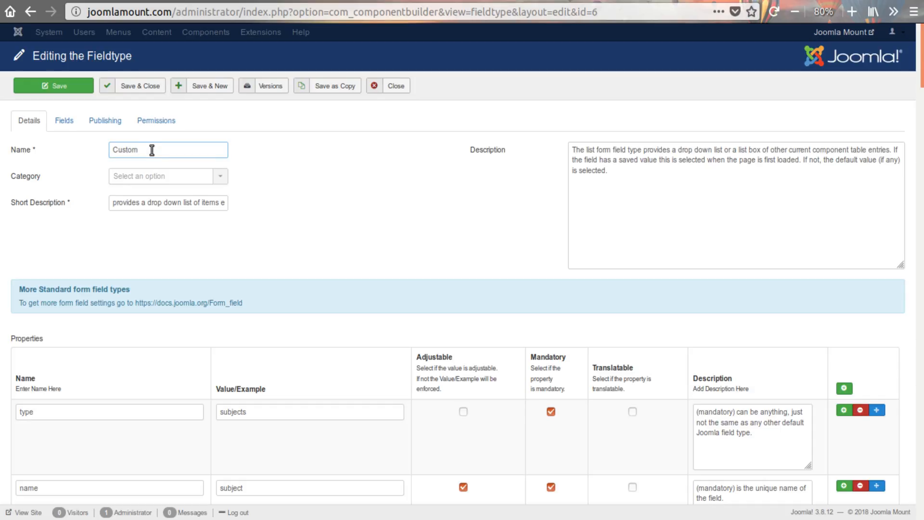
pyautogui.write('@')
pyautogui.moveTo(138, 150); pyautogui.dragTo(100, 151)
pyautogui.write('List')
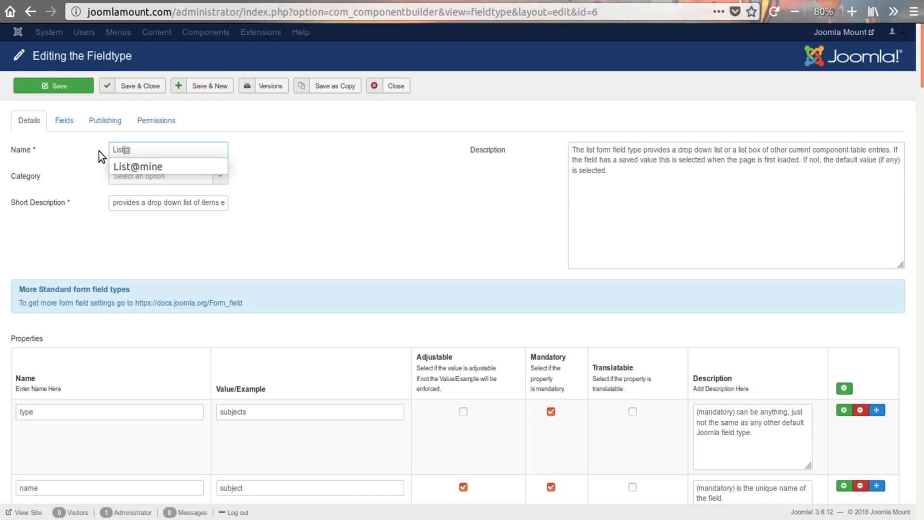
pyautogui.click(160, 155)
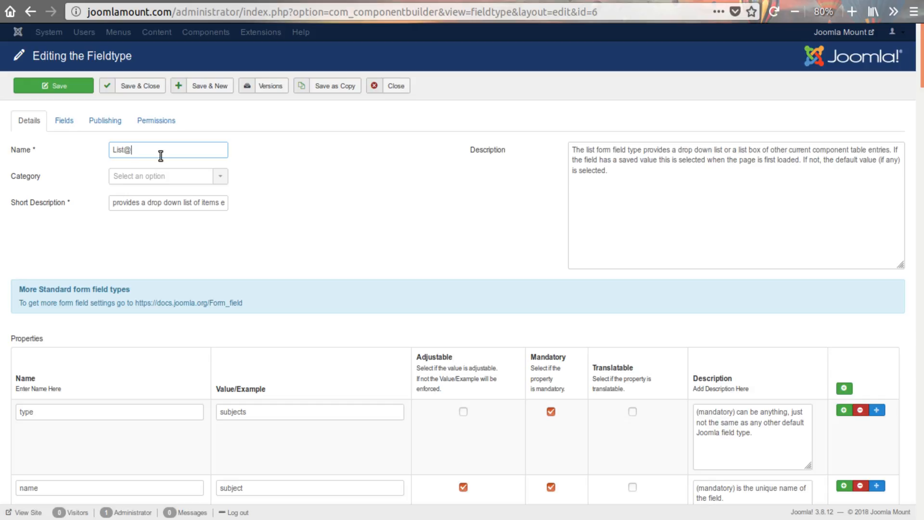
pyautogui.write('mi')
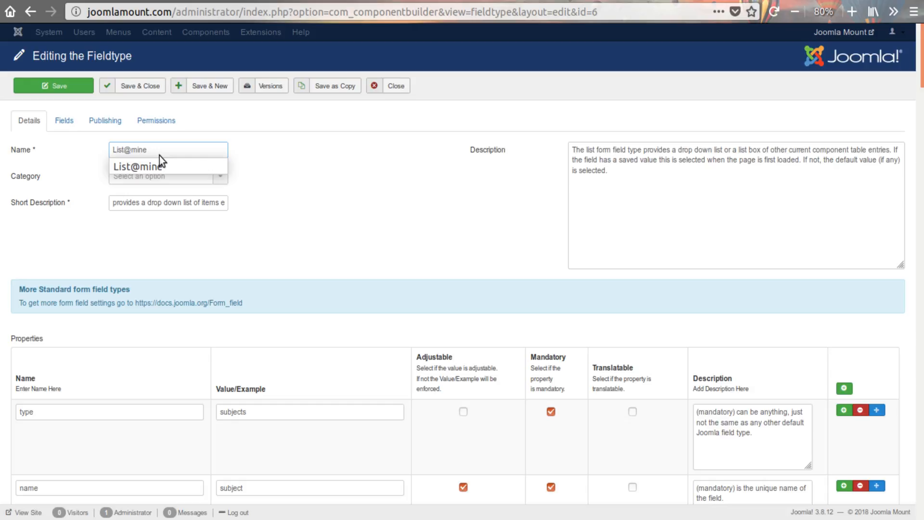
pyautogui.write('ne')
pyautogui.click(154, 168)
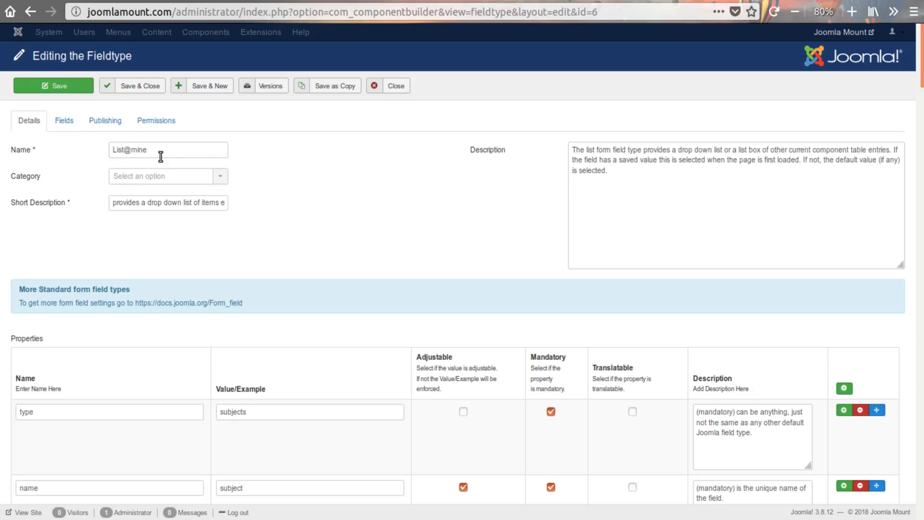
# - Highlight the @ sign that separates the two parts of the fieldtype's name
pyautogui.moveTo(126, 150); pyautogui.dragTo(131, 150)
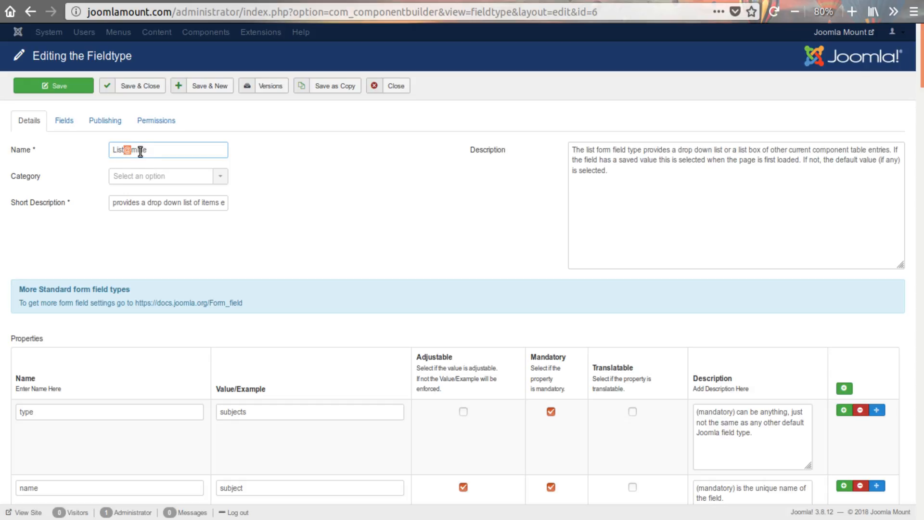
pyautogui.click(113, 150)
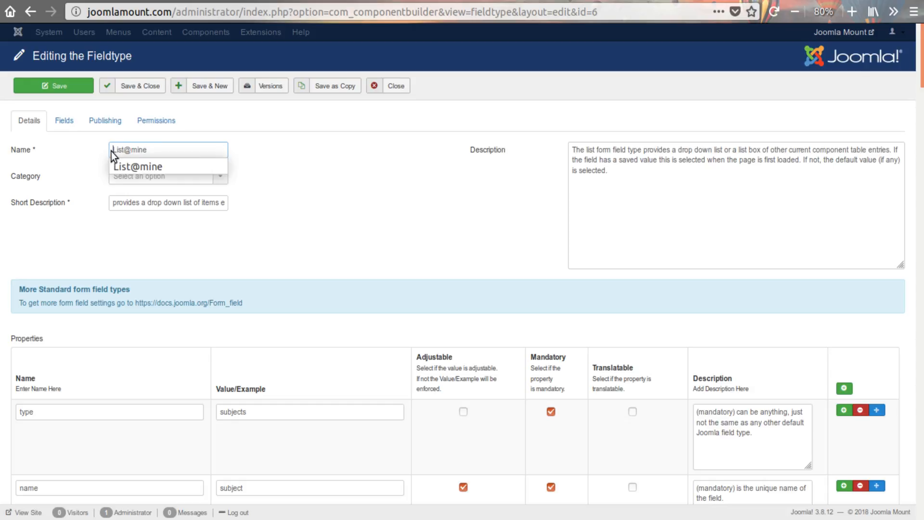
pyautogui.click(158, 150)
pyautogui.click(159, 151)
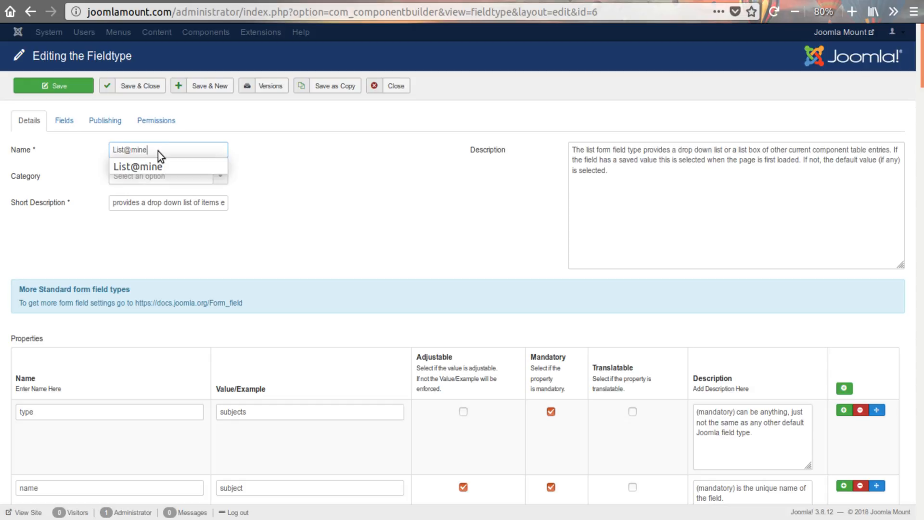
pyautogui.click(320, 173)
pyautogui.doubleClick(127, 150)
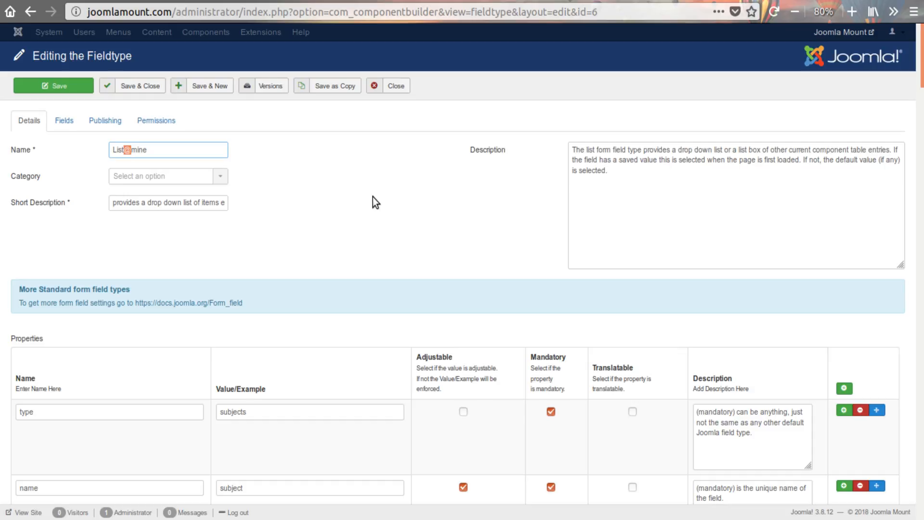
# - Look through the first rows of the Properties table and highlight the type property's example value
pyautogui.scroll(-3, 373, 197)
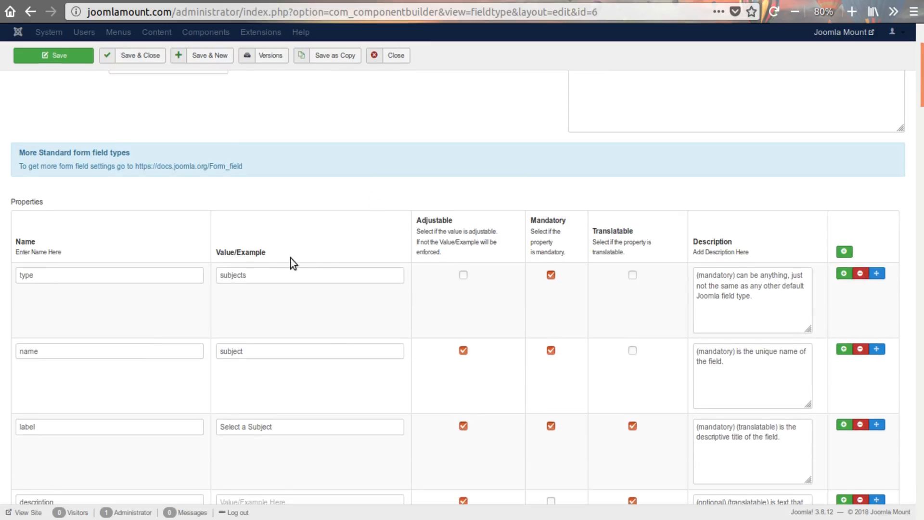
pyautogui.scroll(-3, 291, 258)
pyautogui.scroll(-3, 423, 274)
pyautogui.scroll(-3, 427, 297)
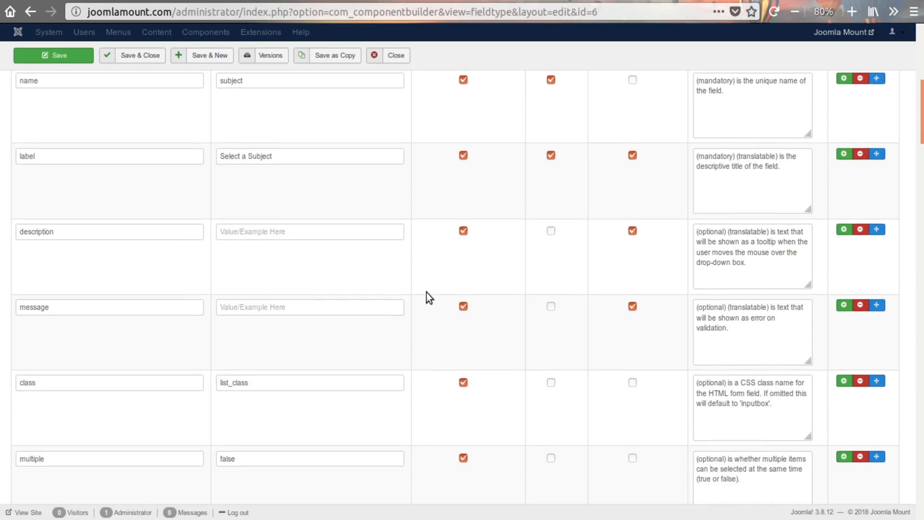
pyautogui.scroll(3, 427, 294)
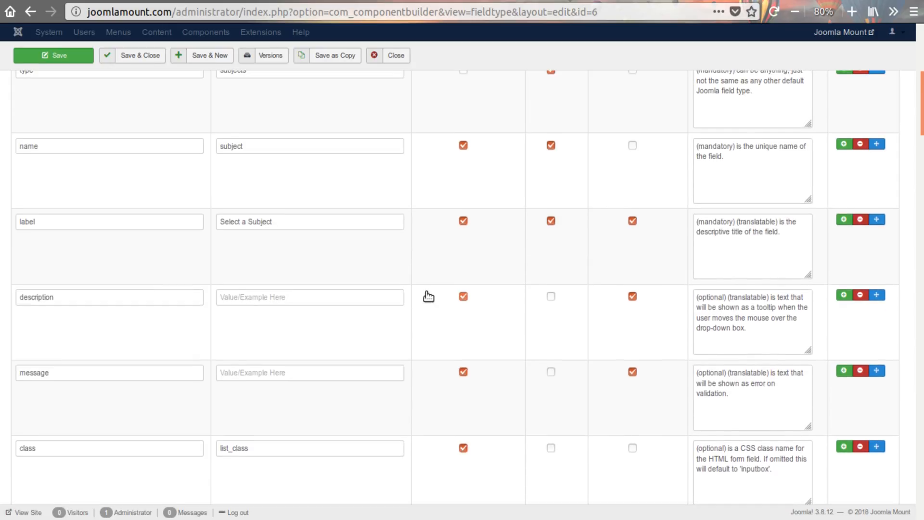
pyautogui.scroll(3, 428, 296)
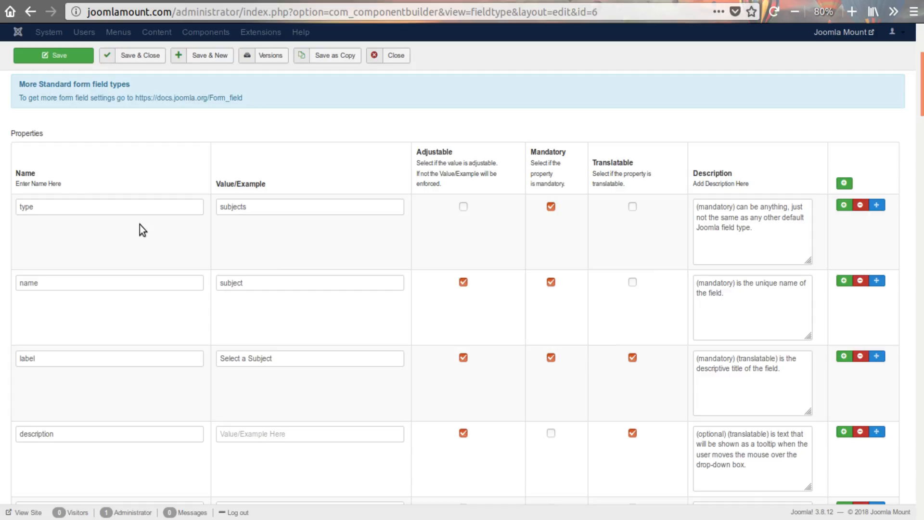
pyautogui.click(57, 202)
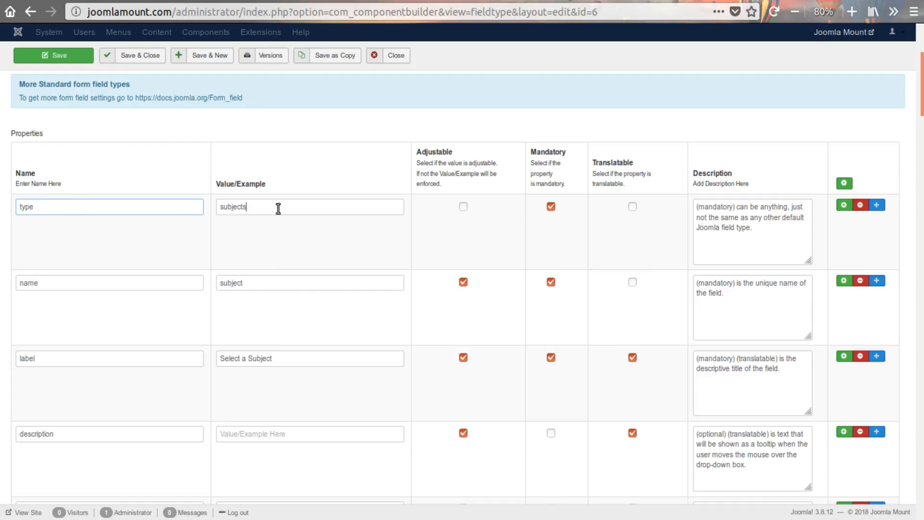
pyautogui.moveTo(278, 206); pyautogui.dragTo(216, 206)
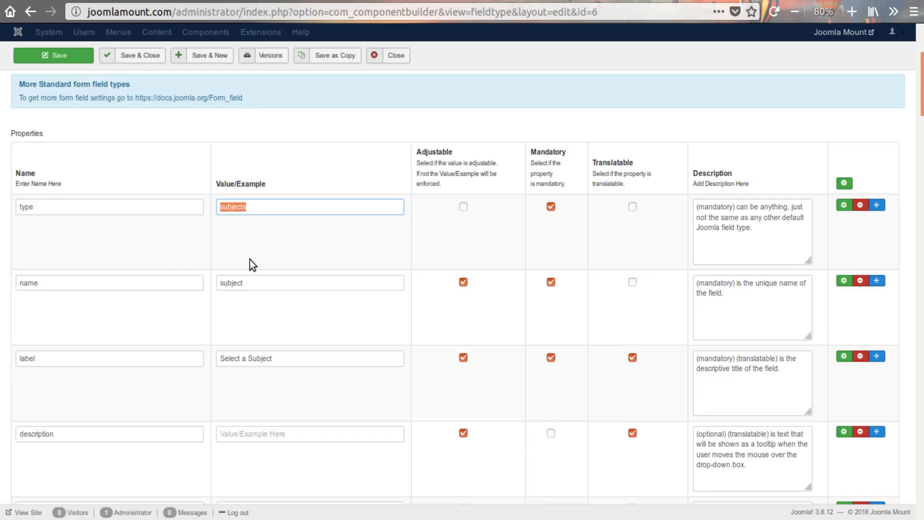
# - Set the value of the type property to mylist
pyautogui.scroll(5, 250, 259)
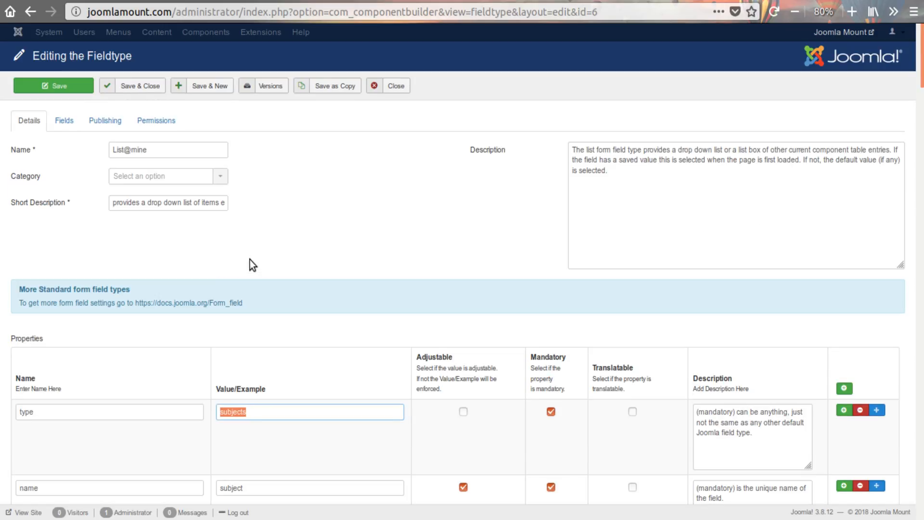
pyautogui.scroll(-3, 271, 385)
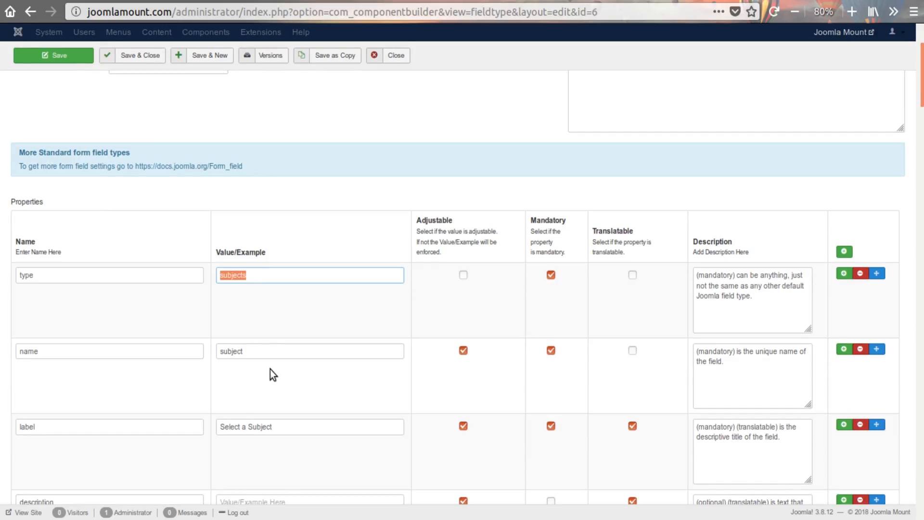
pyautogui.scroll(3, 270, 369)
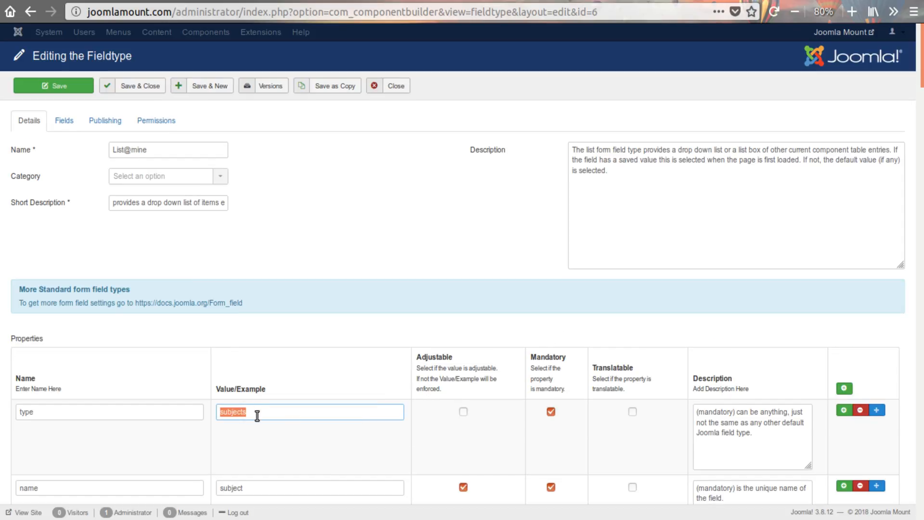
pyautogui.moveTo(256, 414); pyautogui.dragTo(214, 414)
pyautogui.moveTo(254, 413); pyautogui.dragTo(202, 405)
pyautogui.write('mylist')
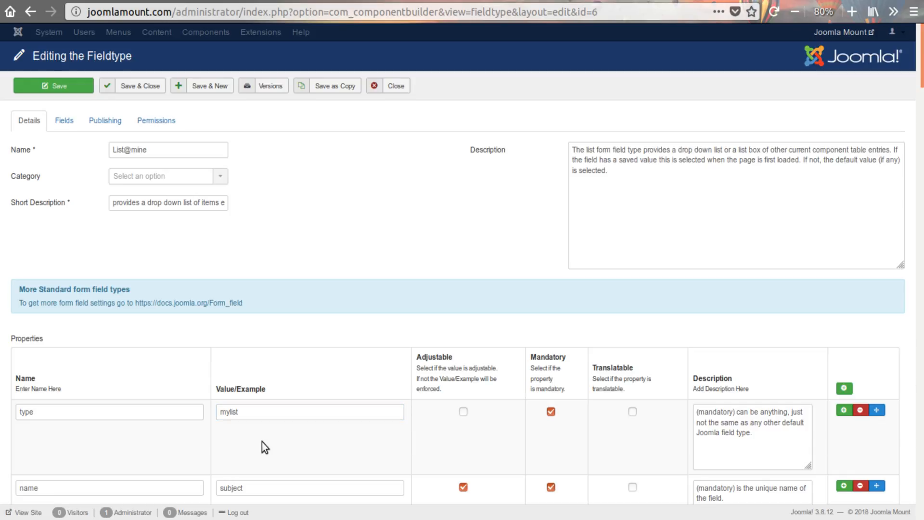
pyautogui.scroll(-1, 304, 441)
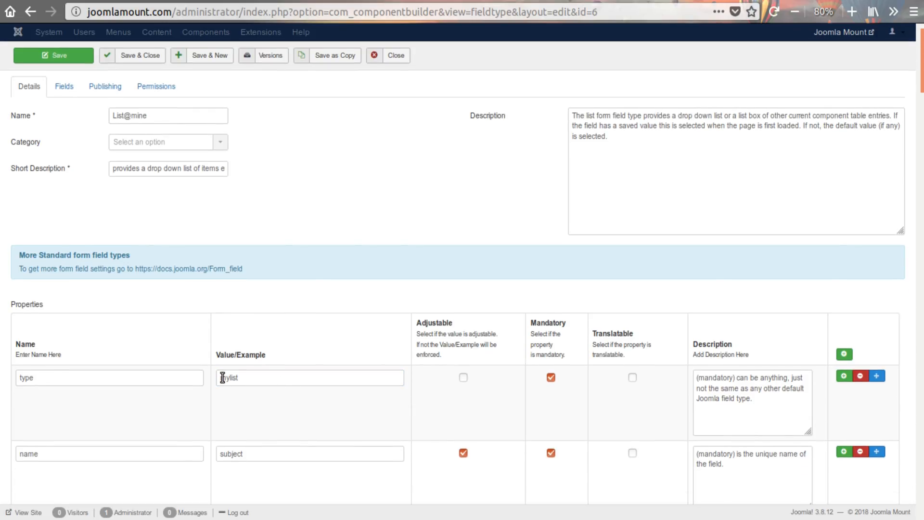
pyautogui.click(463, 378)
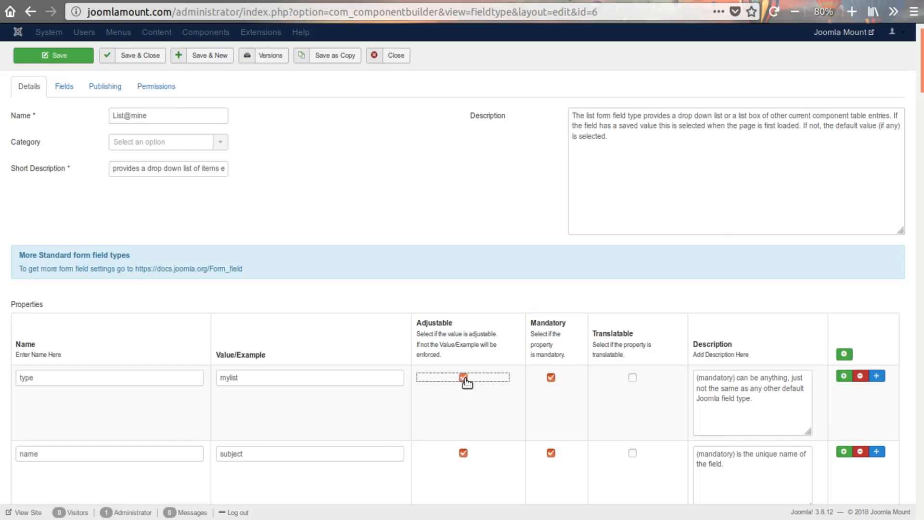
pyautogui.click(463, 378)
# - Go through the properties down to extends and highlight the options listed in its description
pyautogui.scroll(-3, 310, 384)
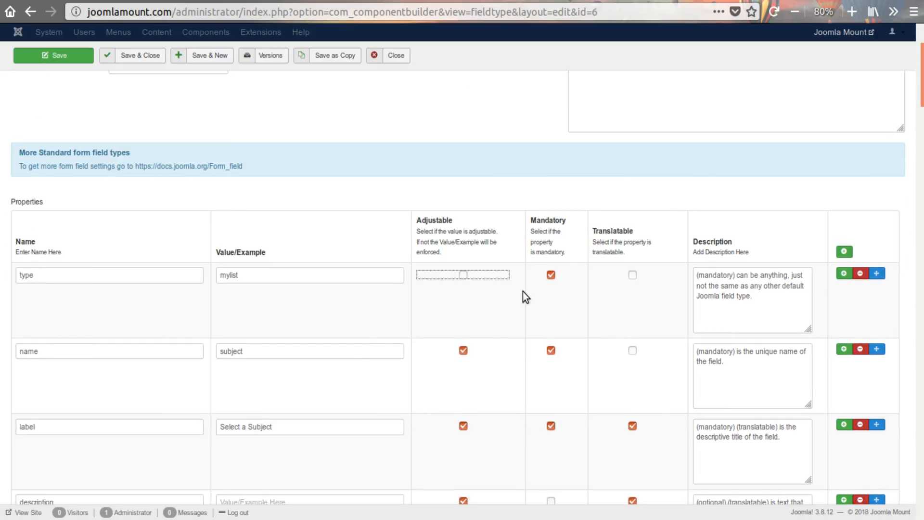
pyautogui.scroll(-7, 324, 324)
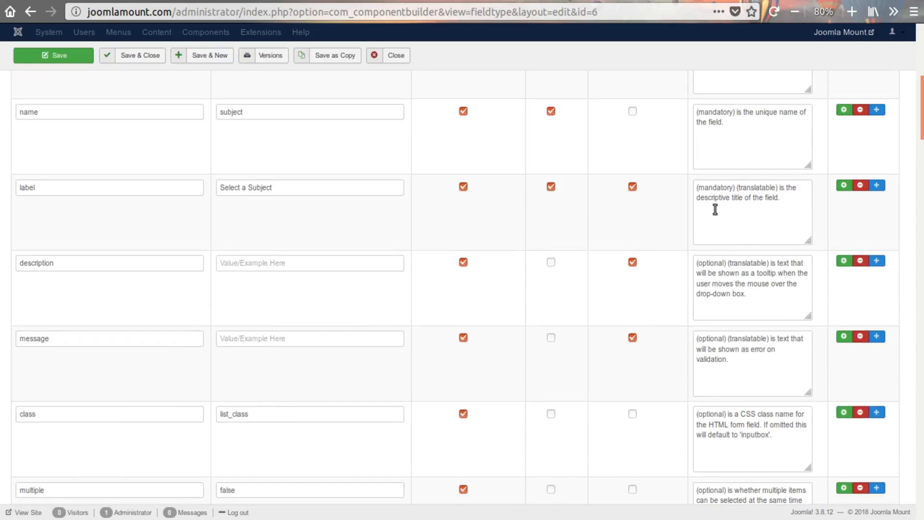
pyautogui.scroll(-2, 233, 268)
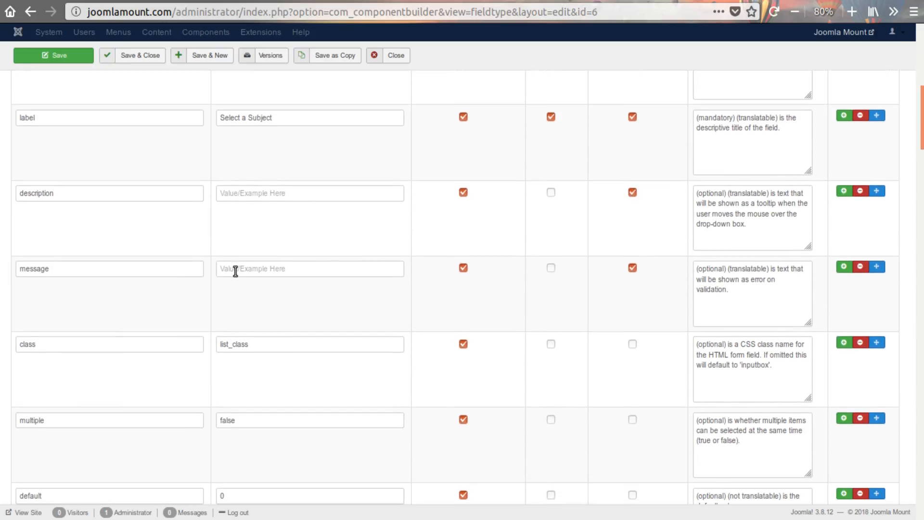
pyautogui.scroll(-6, 235, 271)
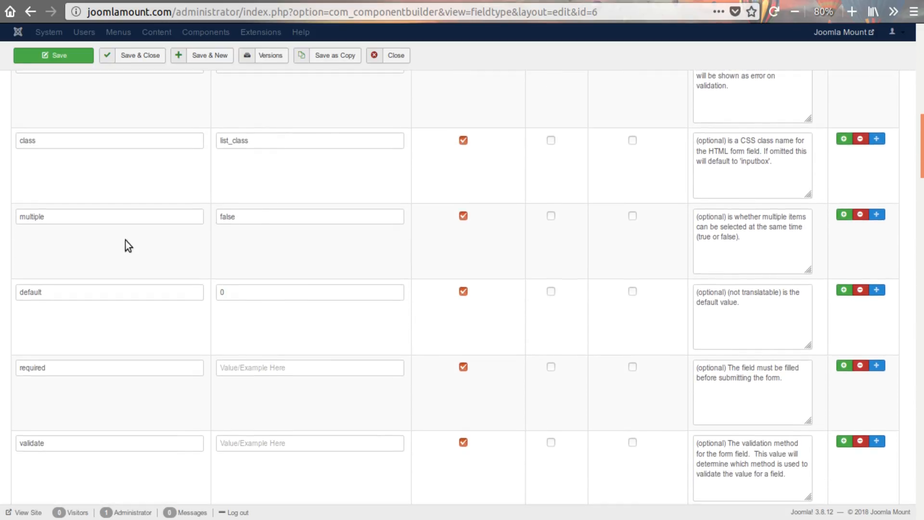
pyautogui.scroll(-5, 242, 286)
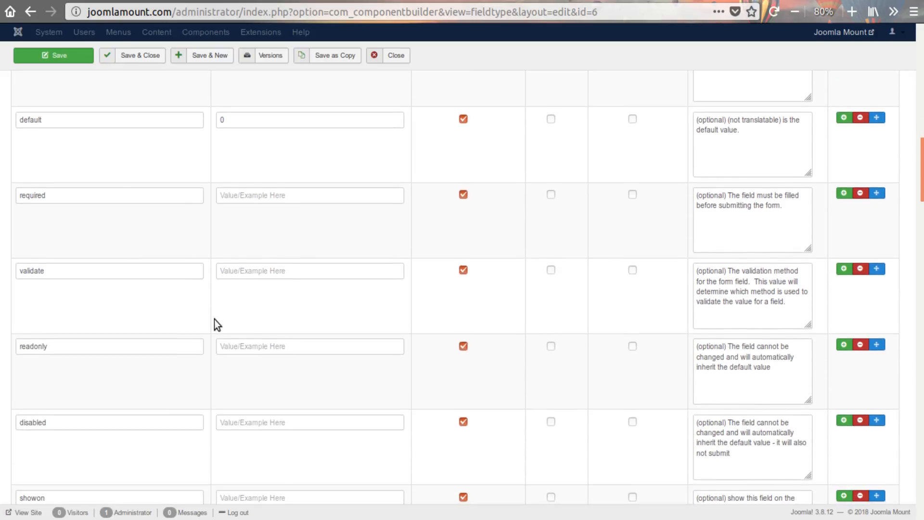
pyautogui.scroll(-10, 215, 319)
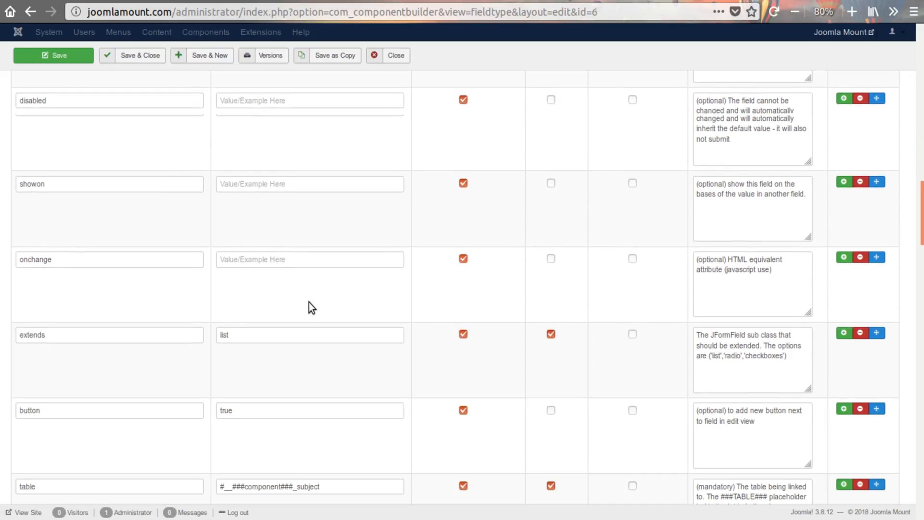
pyautogui.scroll(-1, 311, 310)
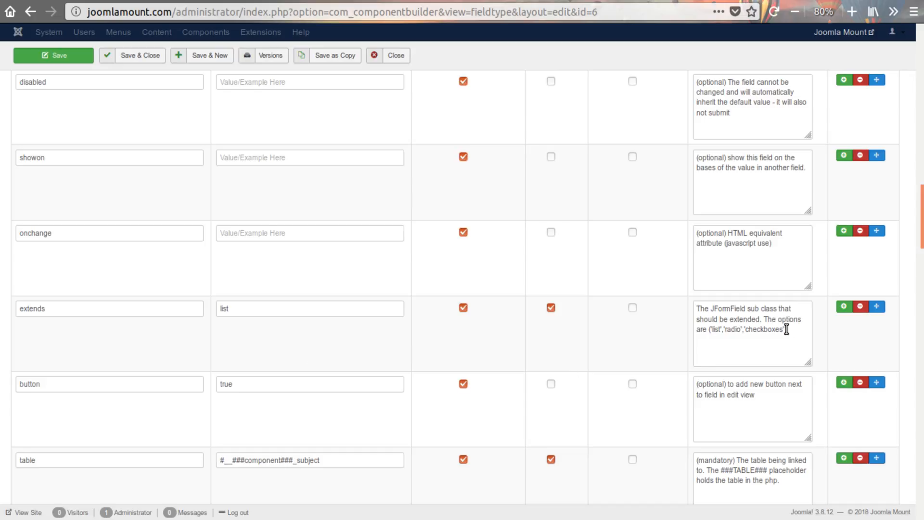
pyautogui.click(239, 310)
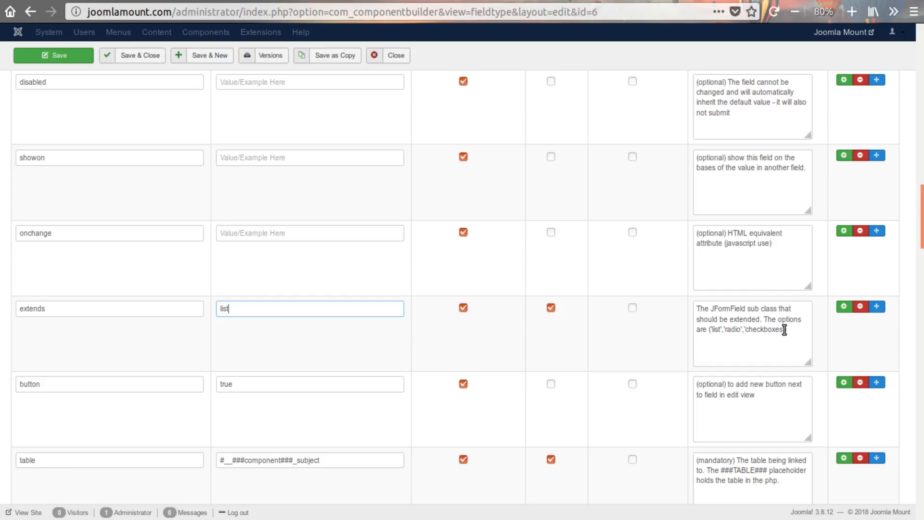
pyautogui.moveTo(784, 330); pyautogui.dragTo(711, 330)
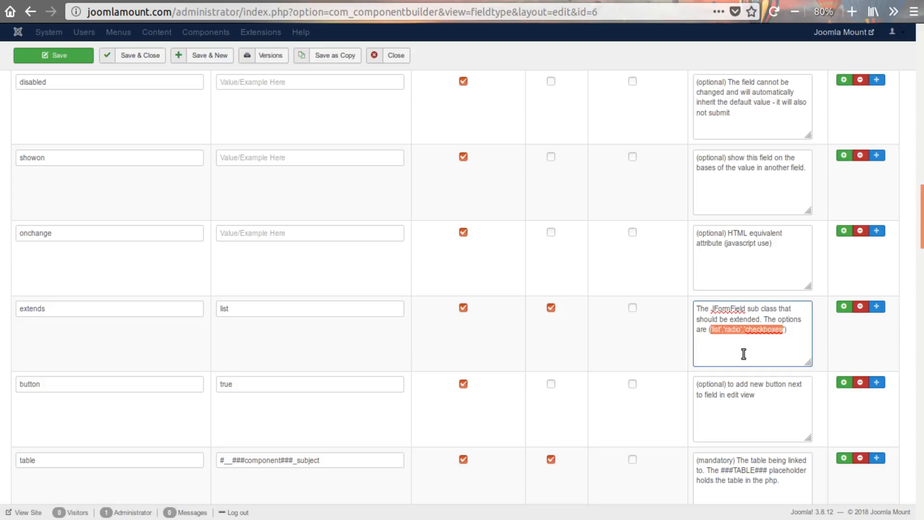
pyautogui.click(796, 338)
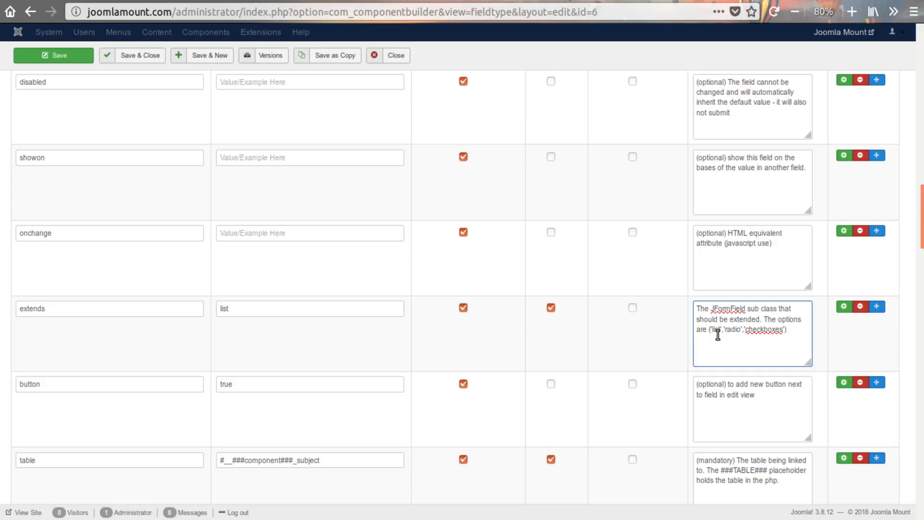
# - Replace the bracketed options in the extends property's description so that the sentence ends with "only list."
pyautogui.moveTo(707, 329); pyautogui.dragTo(768, 350)
pyautogui.press('BackSpace')
pyautogui.write('only (')
pyautogui.write('ist')
# - Review the table, component and view properties below extends, highlighting their names one after another
pyautogui.scroll(-3, 313, 321)
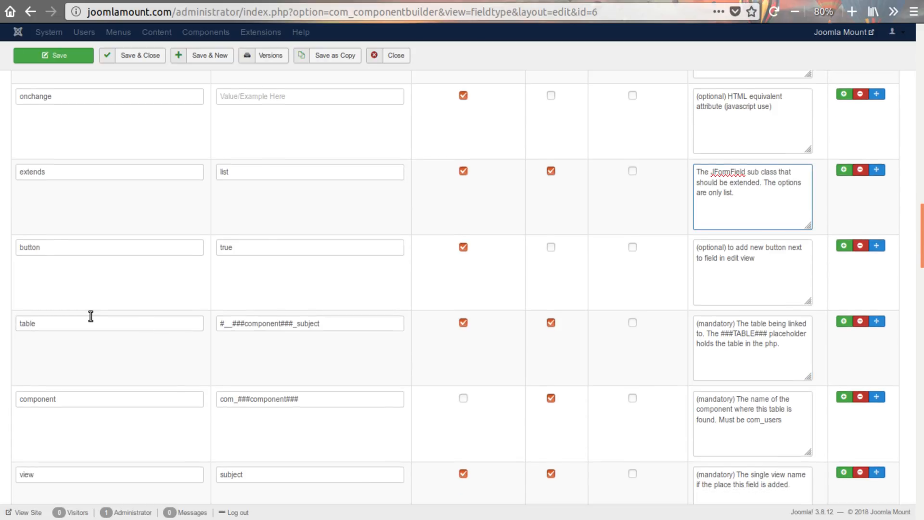
pyautogui.doubleClick(43, 323)
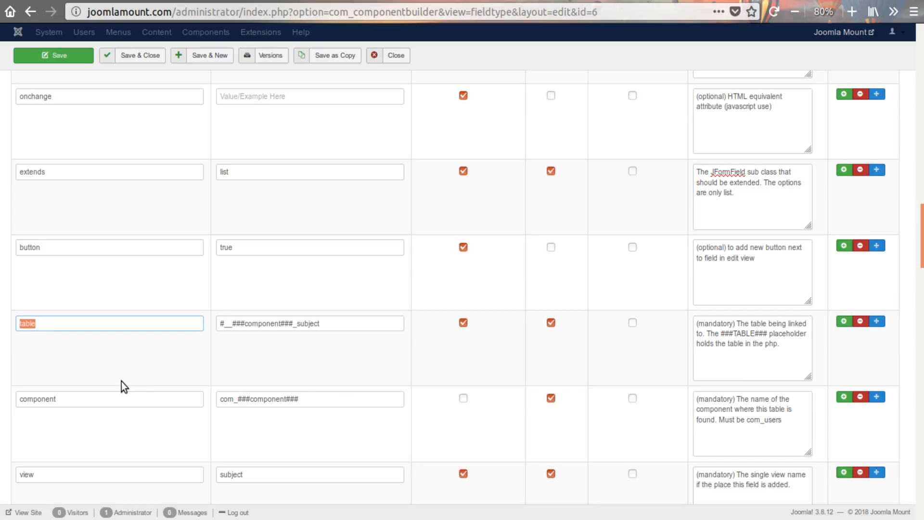
pyautogui.scroll(-2, 122, 381)
pyautogui.doubleClick(78, 330)
pyautogui.click(114, 407)
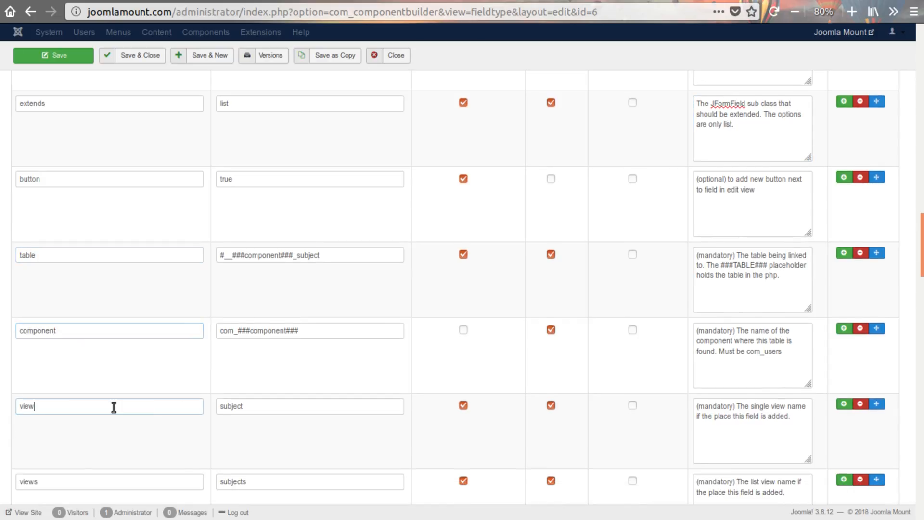
pyautogui.doubleClick(114, 407)
pyautogui.scroll(-3, 134, 377)
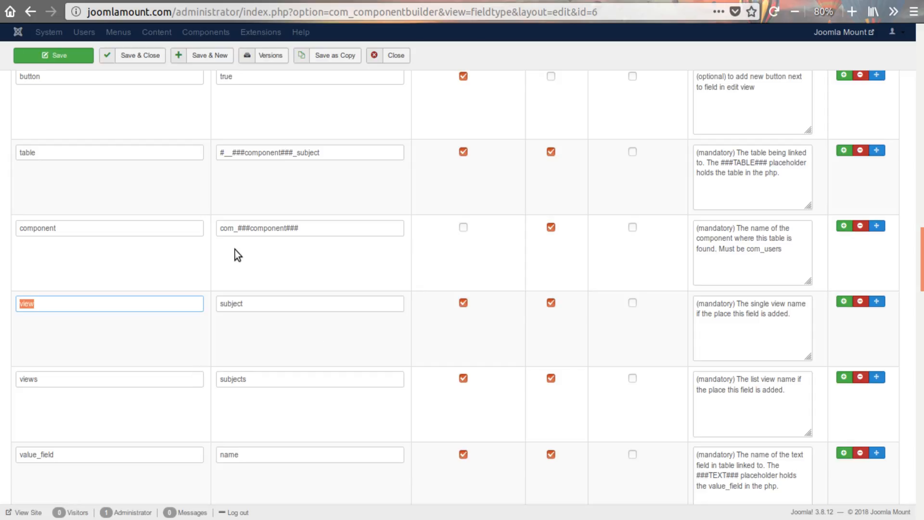
# - Highlight the table property's description and name, and remove the button property from the fieldtype
pyautogui.scroll(2, 235, 249)
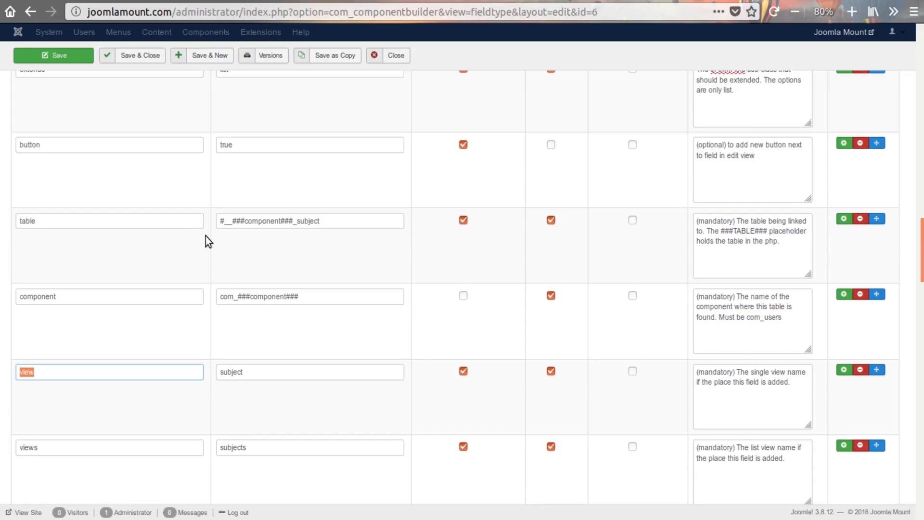
pyautogui.moveTo(737, 222); pyautogui.dragTo(769, 240)
pyautogui.click(767, 241)
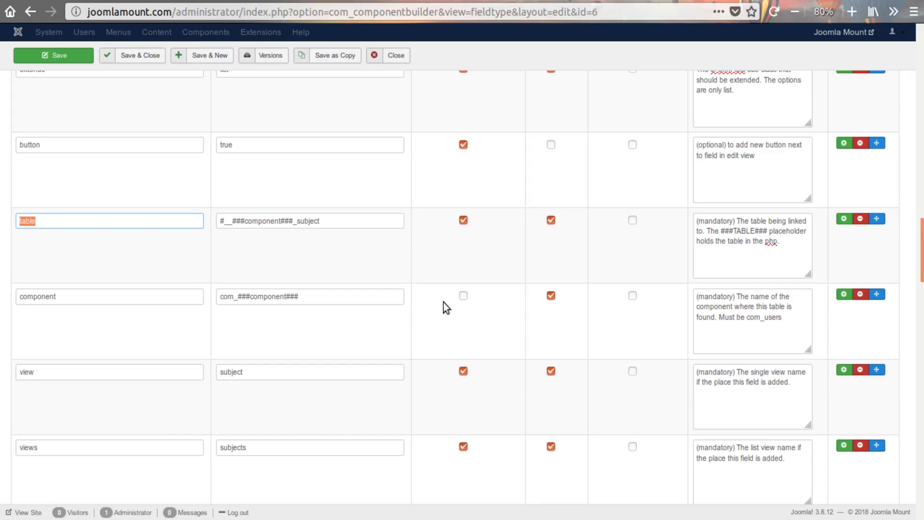
pyautogui.scroll(4, 444, 303)
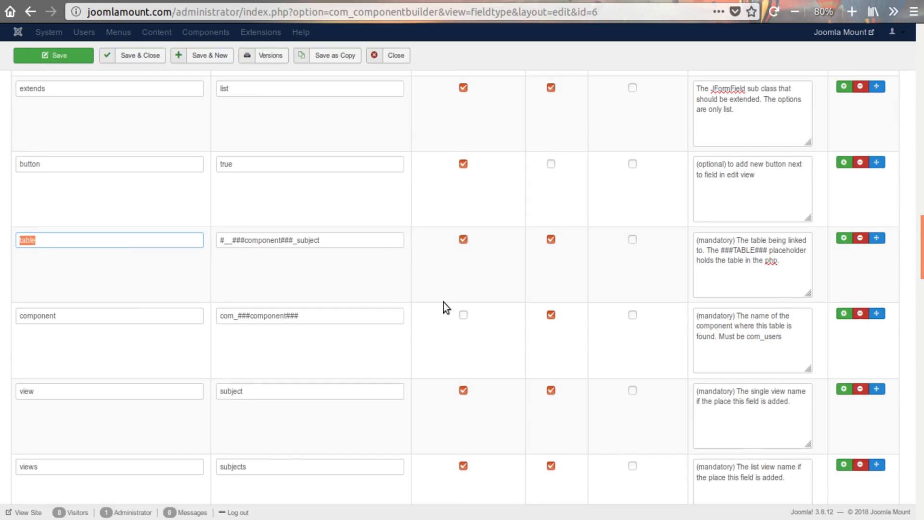
pyautogui.click(77, 255)
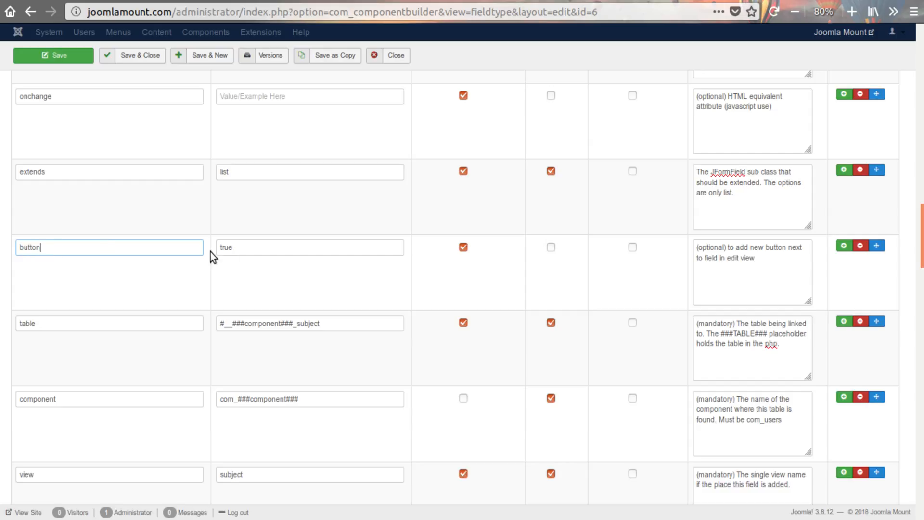
pyautogui.click(861, 246)
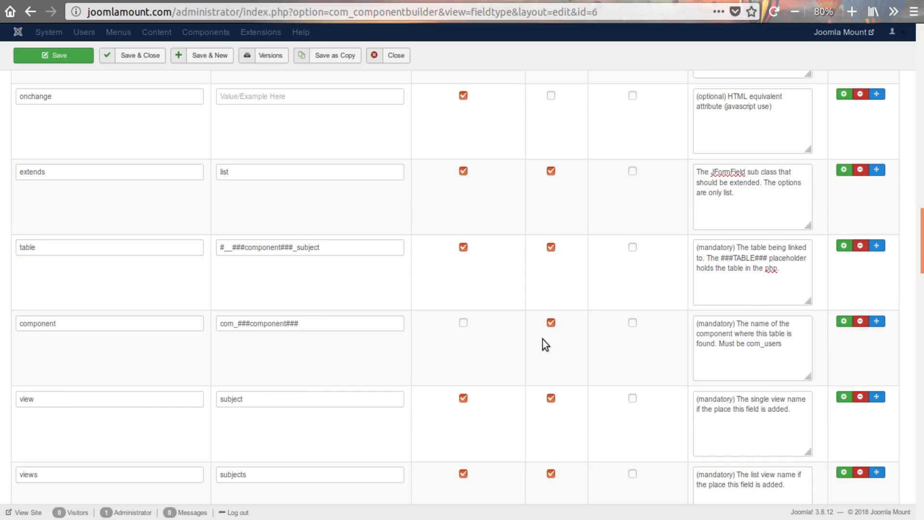
# - Remove the table property that follows extends from the fieldtype's properties
pyautogui.scroll(-4, 507, 345)
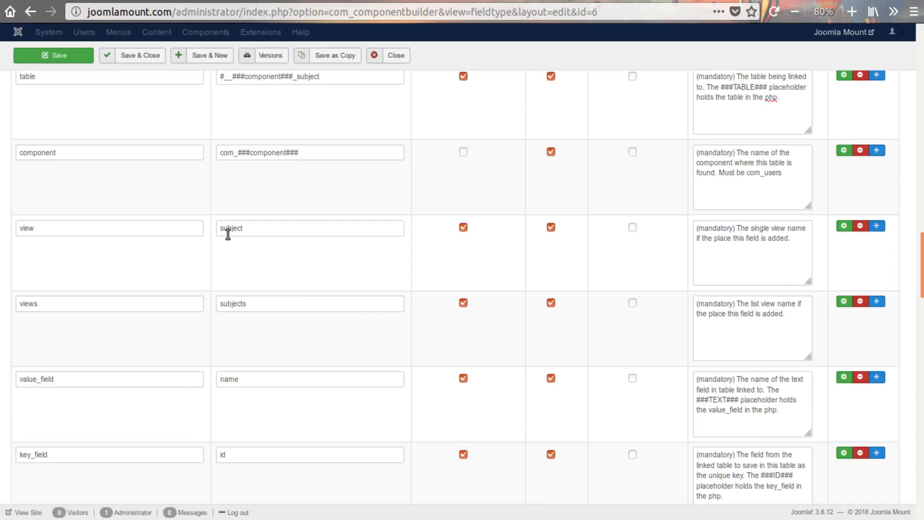
pyautogui.scroll(1, 468, 282)
pyautogui.scroll(1, 470, 280)
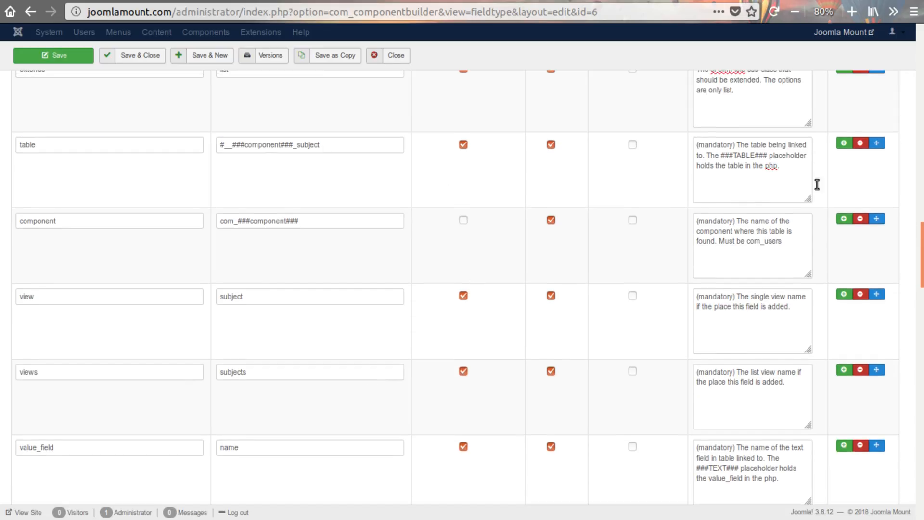
pyautogui.click(859, 144)
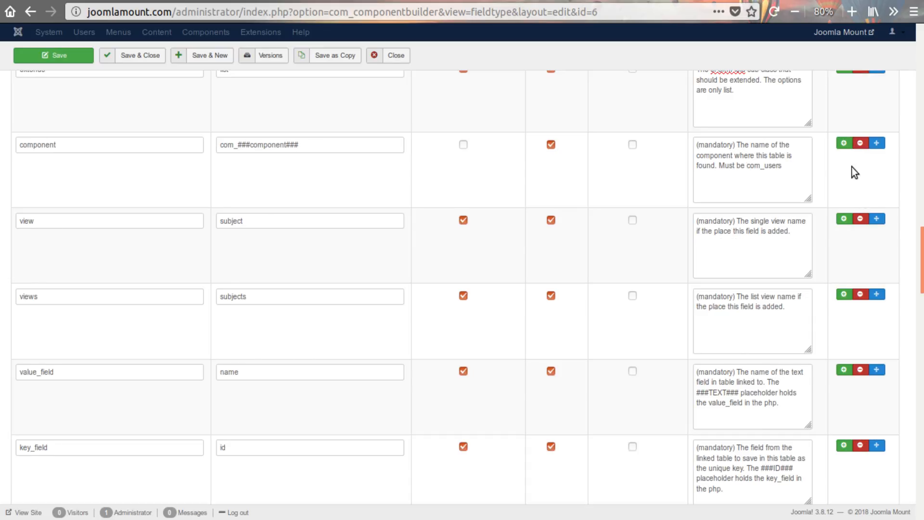
# - Remove the view, views, value_field and key_field properties, keeping the component property
pyautogui.scroll(2, 859, 167)
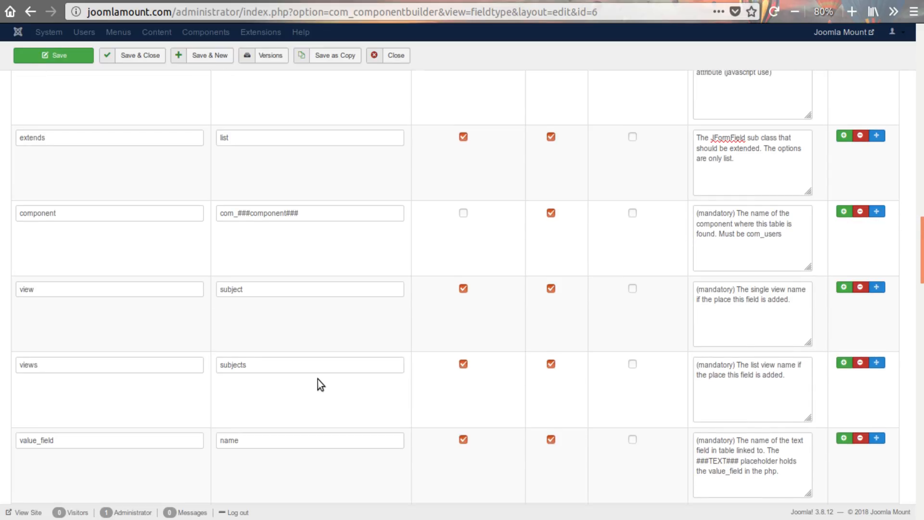
pyautogui.click(861, 288)
pyautogui.click(860, 288)
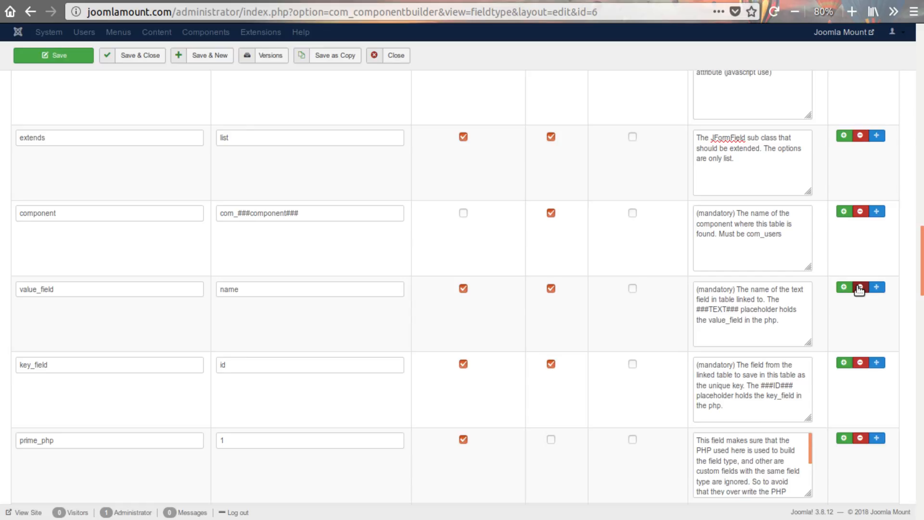
pyautogui.click(860, 288)
pyautogui.click(860, 288)
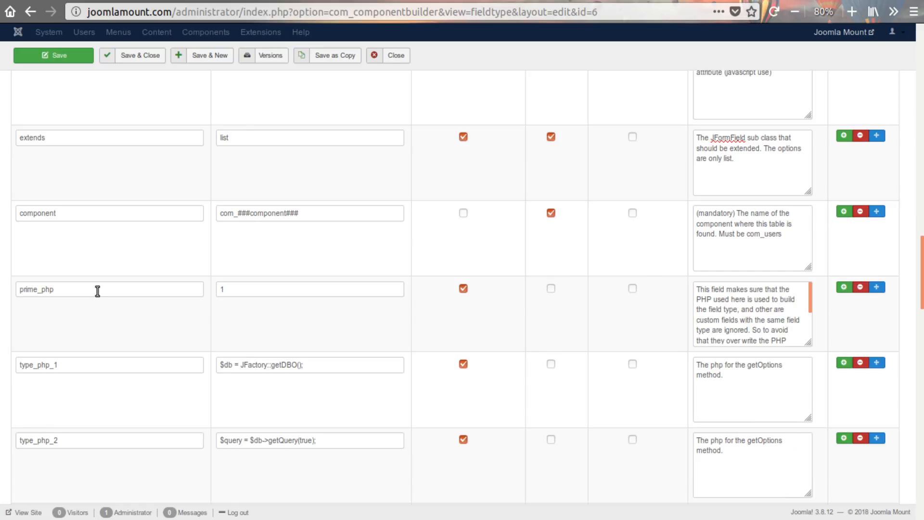
# - Examine the type_php_1 property, highlighting the number in its name and its whole description
pyautogui.scroll(-3, 122, 361)
pyautogui.scroll(-3, 115, 337)
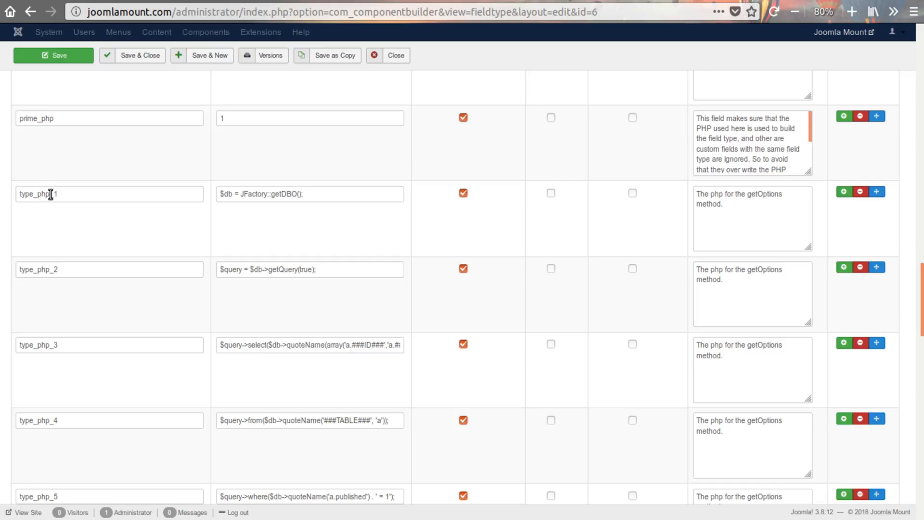
pyautogui.moveTo(50, 193)
pyautogui.mouseDown()
pyautogui.moveTo(20, 193)
pyautogui.moveTo(59, 194)
pyautogui.mouseUp()
pyautogui.scroll(-2, 62, 287)
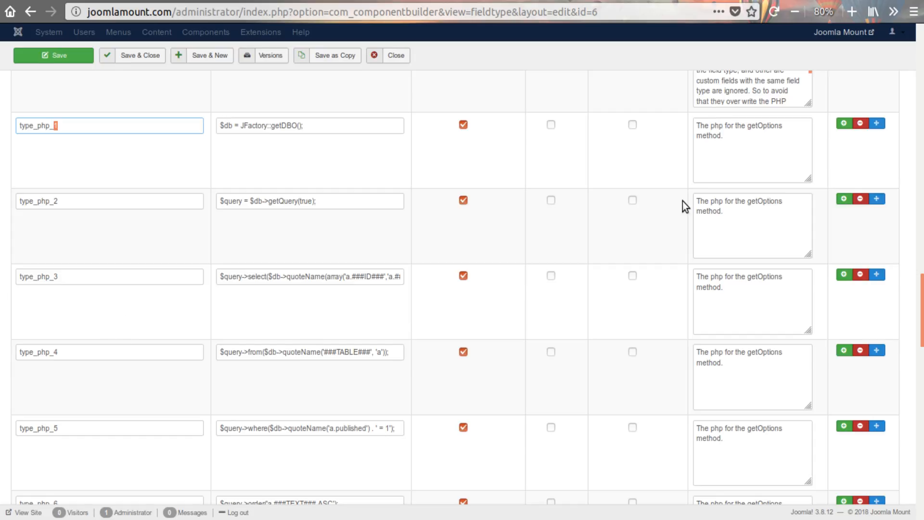
pyautogui.moveTo(751, 148); pyautogui.dragTo(651, 128)
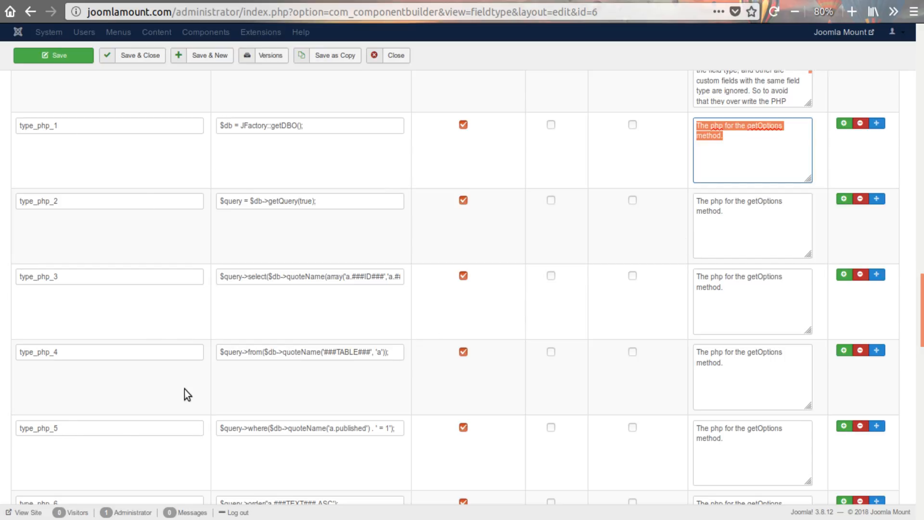
# - Go through the numbered type_php properties down to type_php_19 and highlight the type_php prefix in its name
pyautogui.scroll(-2, 128, 355)
pyautogui.scroll(3, 128, 355)
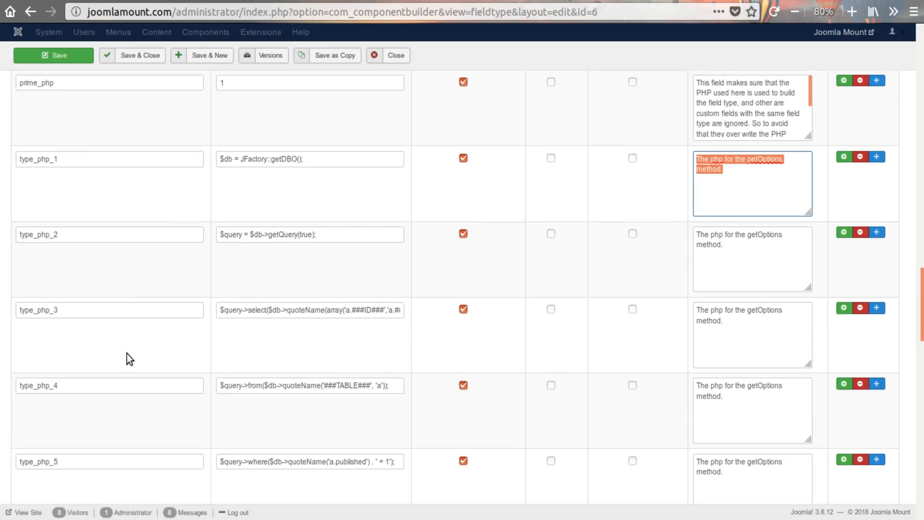
pyautogui.scroll(-5, 127, 354)
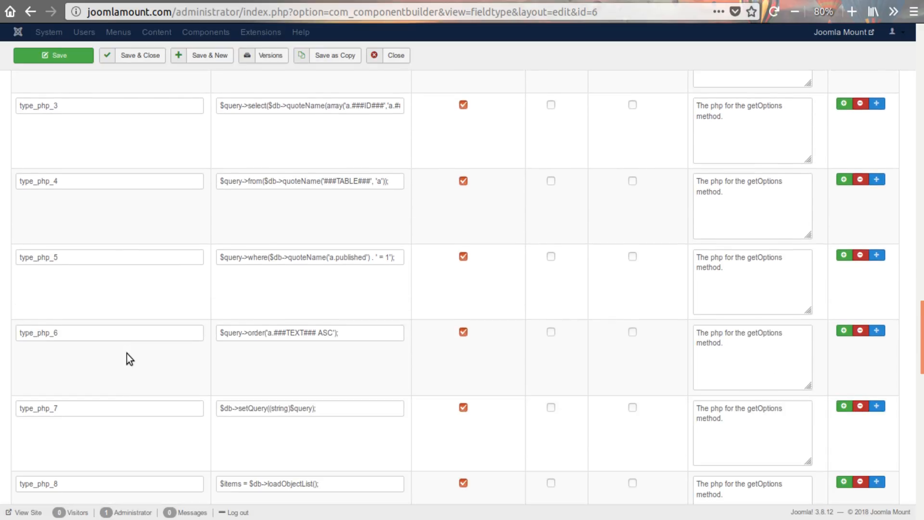
pyautogui.scroll(3, 127, 354)
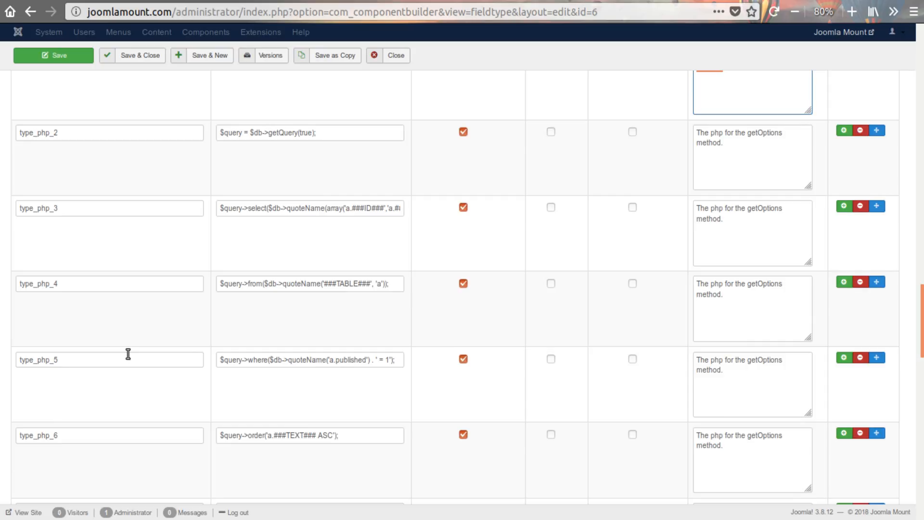
pyautogui.scroll(-9, 165, 381)
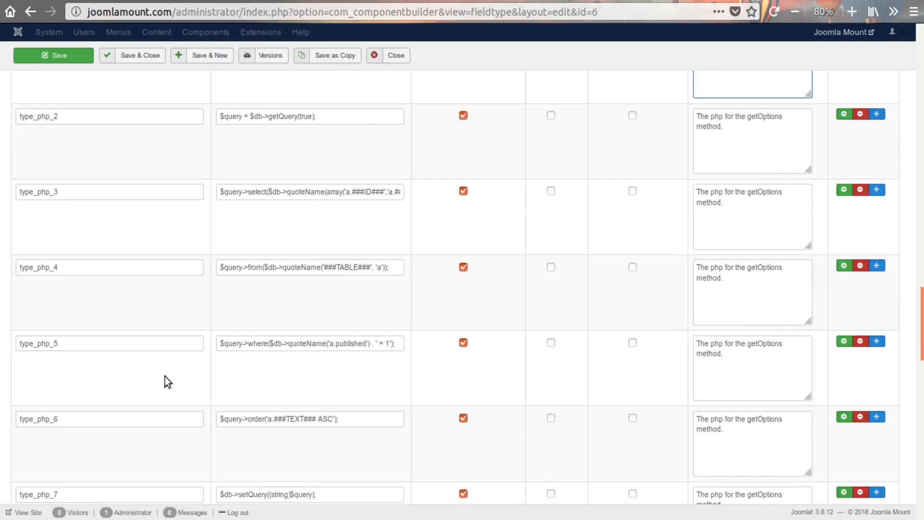
pyautogui.scroll(-9, 165, 380)
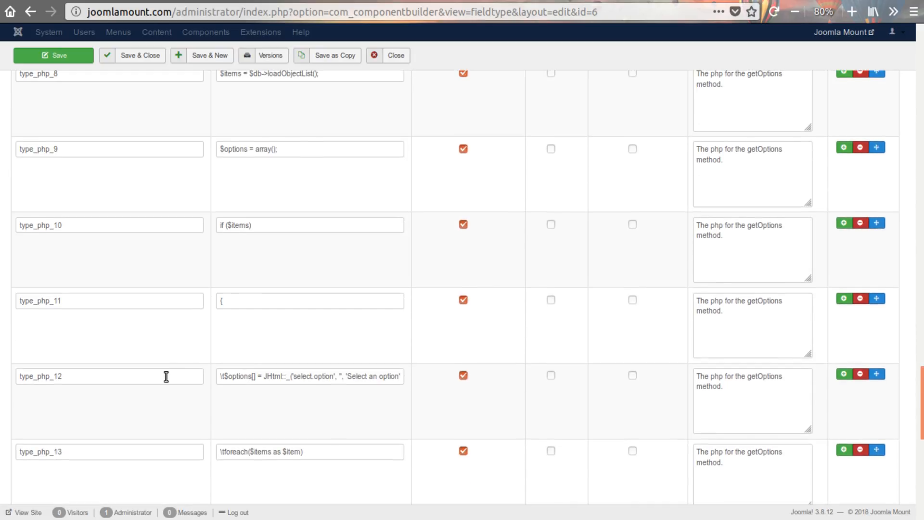
pyautogui.scroll(-6, 164, 381)
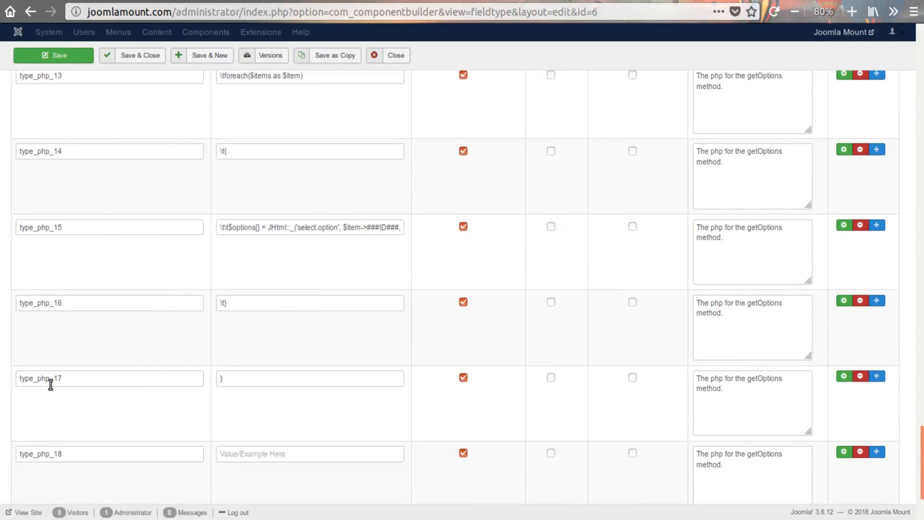
pyautogui.scroll(-4, 118, 376)
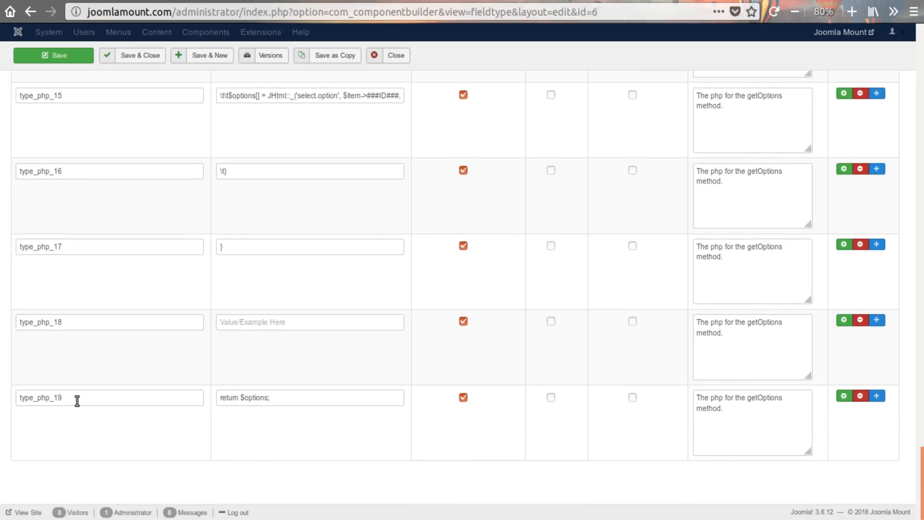
pyautogui.moveTo(76, 398); pyautogui.dragTo(13, 396)
pyautogui.click(43, 399)
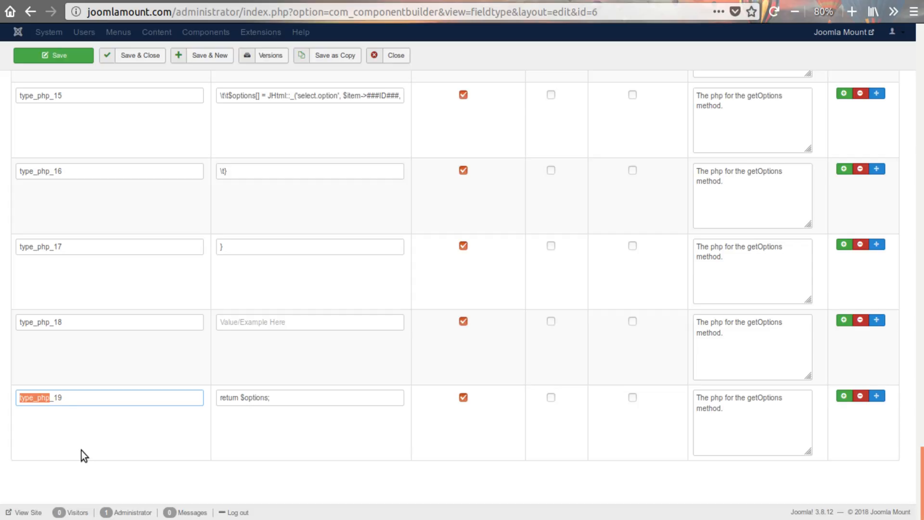
pyautogui.click(63, 398)
# - Return to the type_php_7 property and highlight its description and the number in its name
pyautogui.scroll(15, 269, 381)
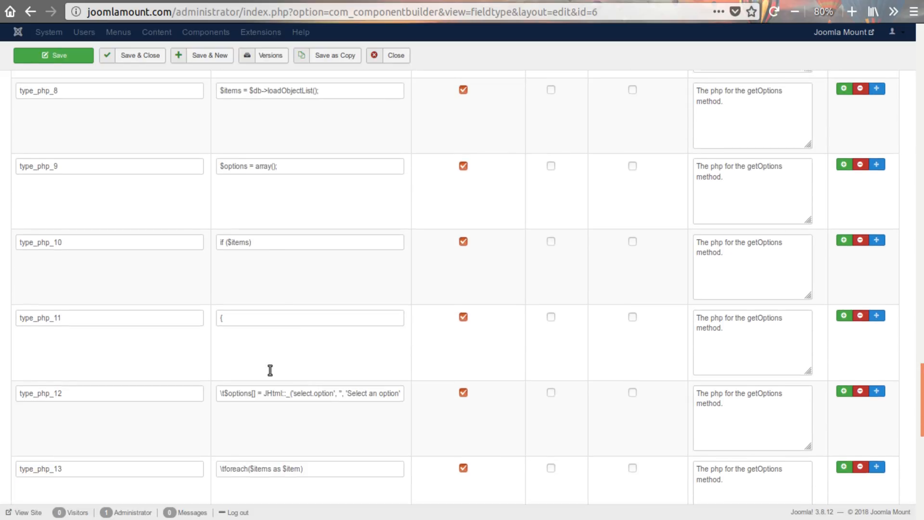
pyautogui.scroll(4, 168, 236)
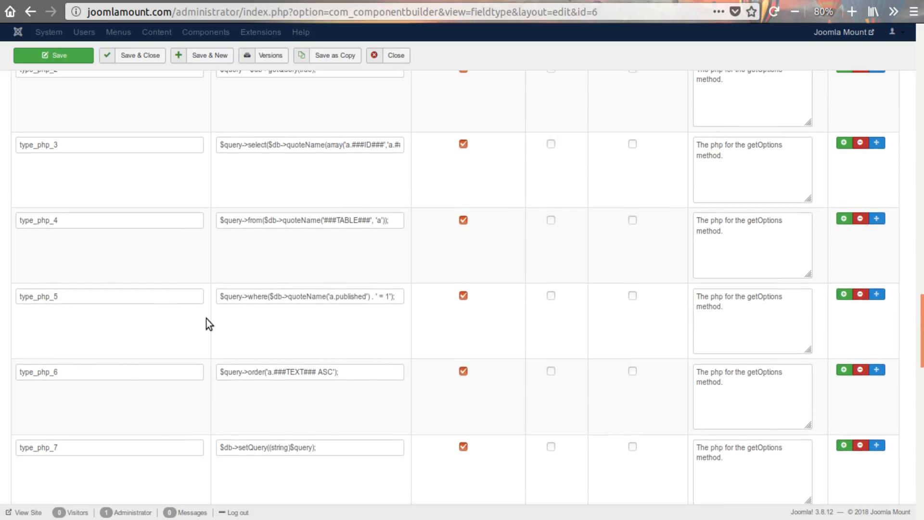
pyautogui.scroll(-2, 113, 428)
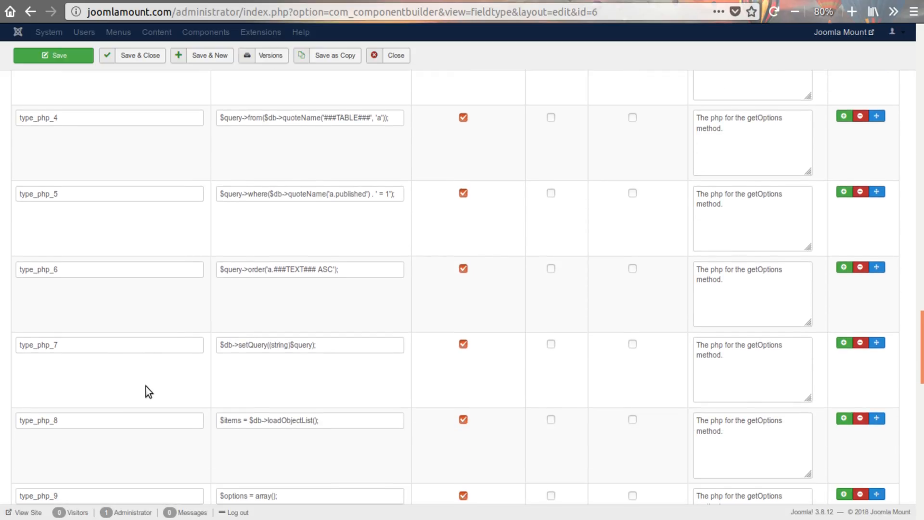
pyautogui.tripleClick(754, 372)
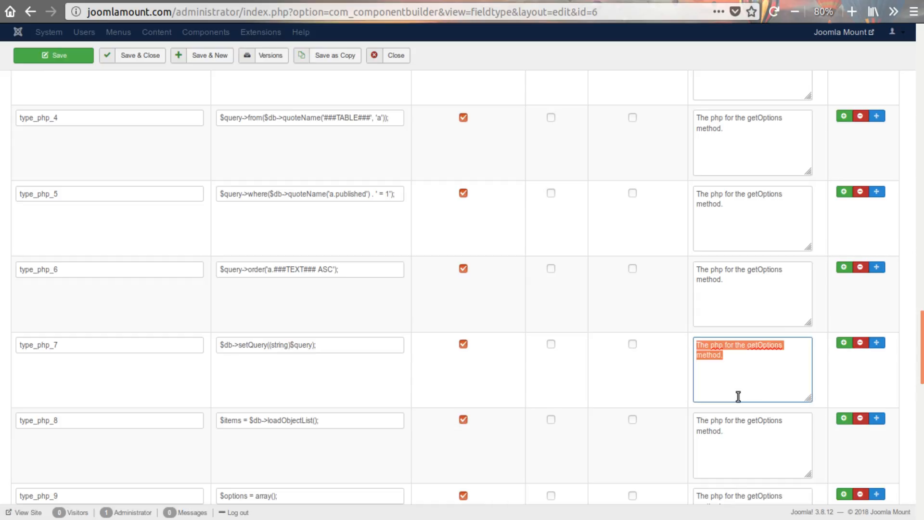
pyautogui.click(739, 396)
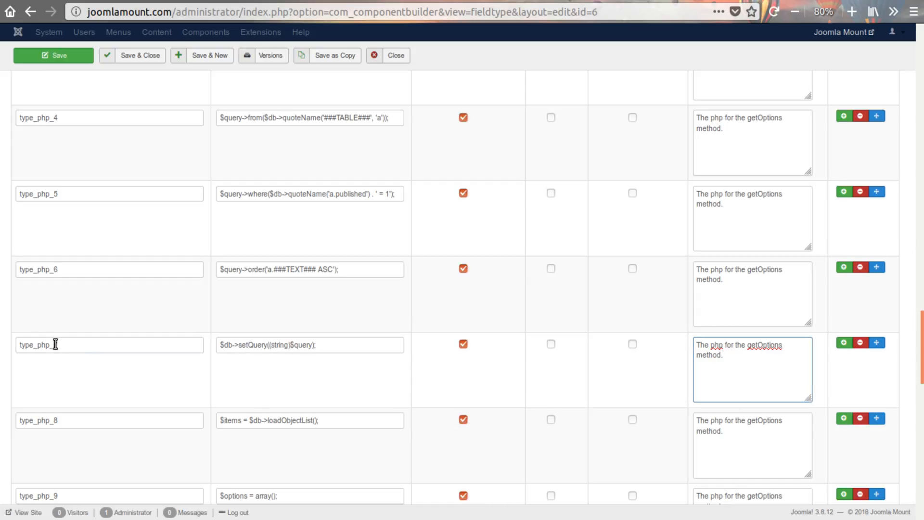
pyautogui.moveTo(58, 344); pyautogui.dragTo(54, 345)
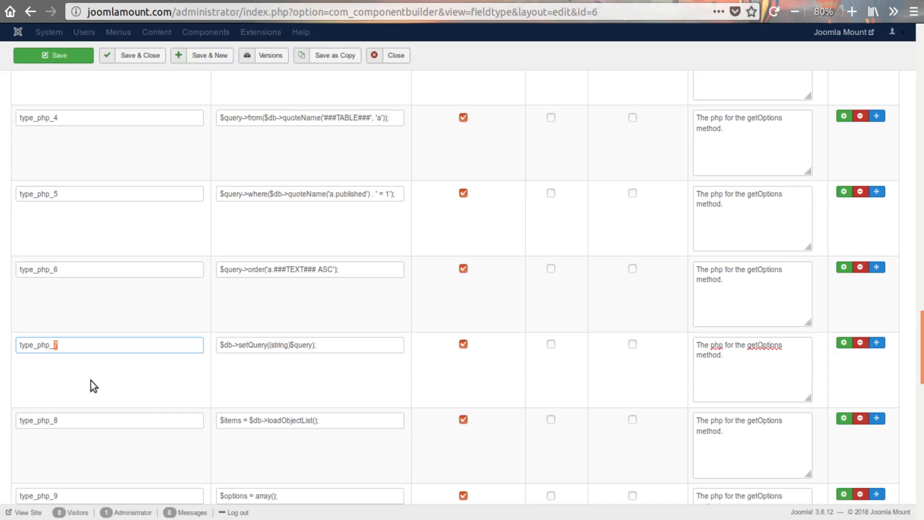
# - Review the remaining type_php properties and highlight the type_php prefix in the name of type_php_1
pyautogui.scroll(2, 154, 387)
pyautogui.scroll(-7, 155, 387)
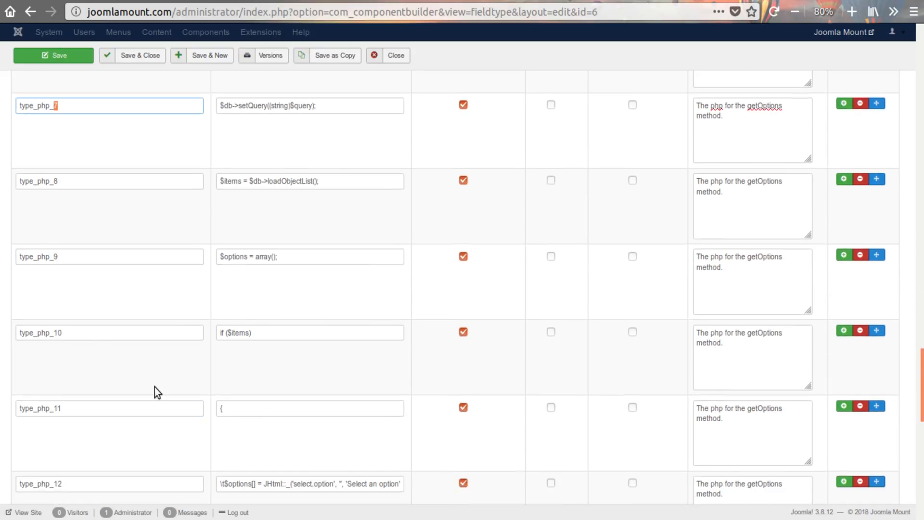
pyautogui.scroll(-10, 154, 387)
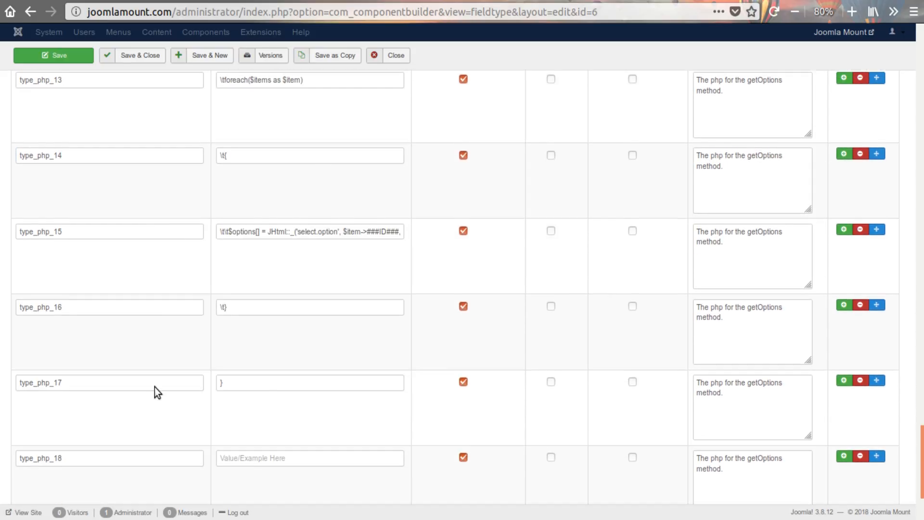
pyautogui.scroll(-3, 154, 387)
pyautogui.scroll(14, 155, 387)
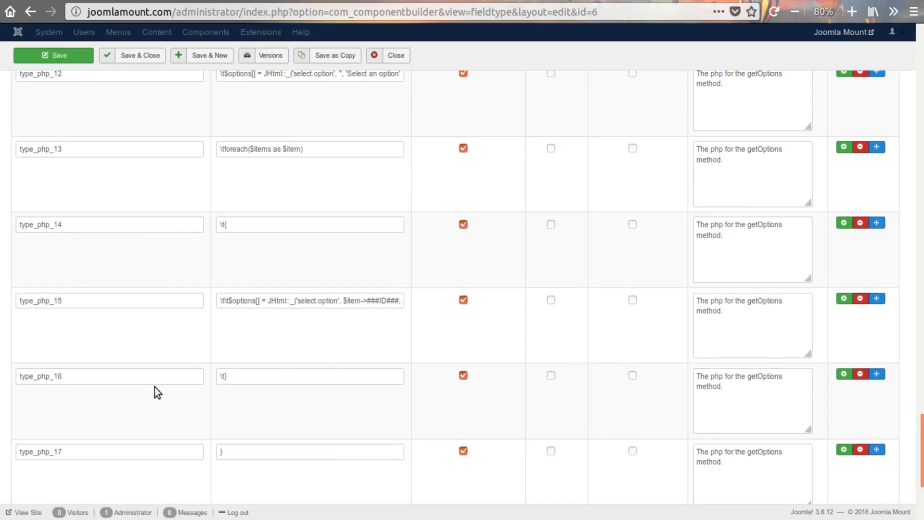
pyautogui.scroll(8, 155, 387)
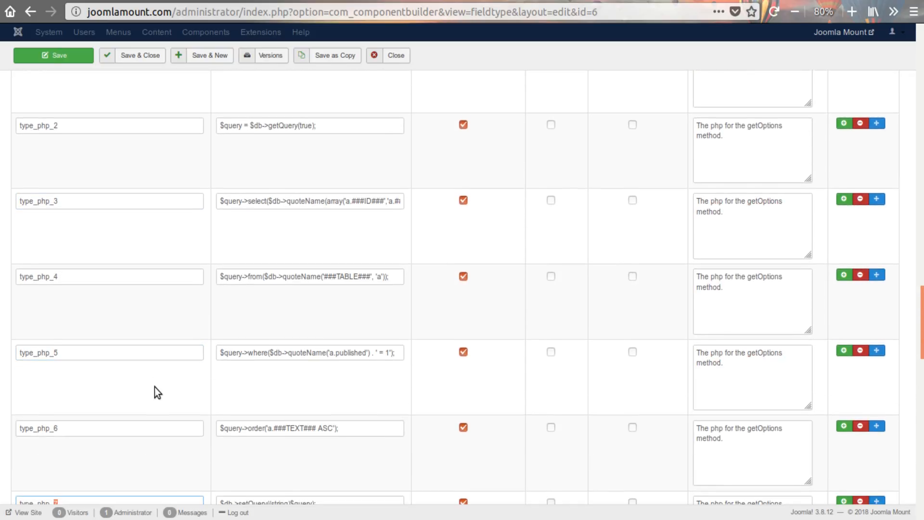
pyautogui.scroll(2, 154, 387)
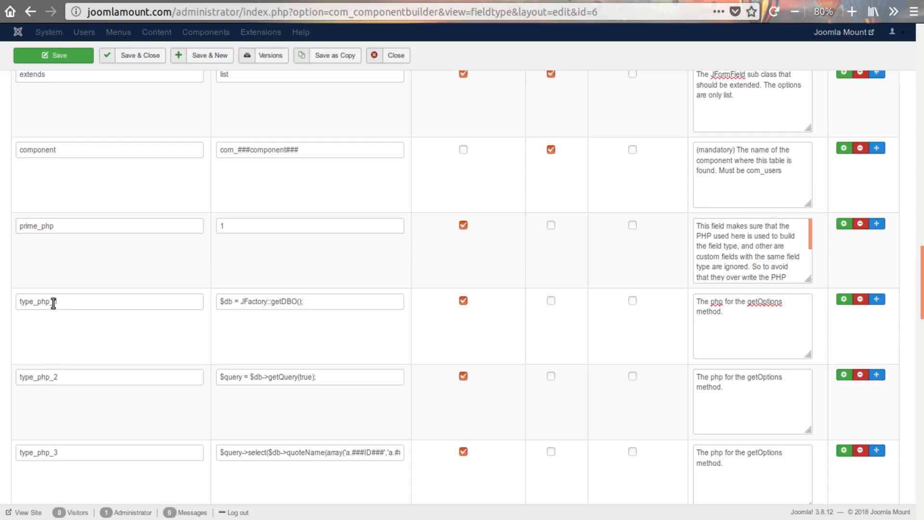
pyautogui.moveTo(51, 303); pyautogui.dragTo(13, 300)
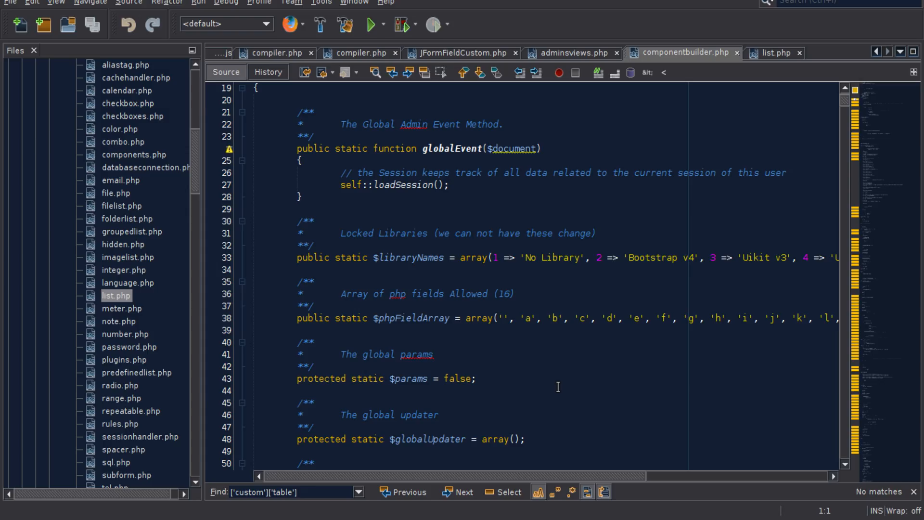
# - Switch to the code editor and collapse the file list beside componentbuilder.php
pyautogui.click(188, 46)
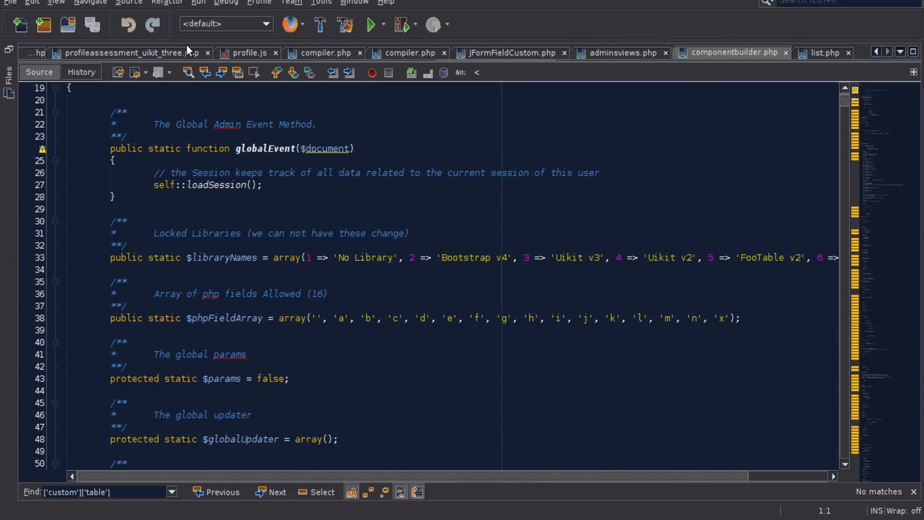
# - Highlight the $phpFieldArray variable name on line 38 and the empty first entry of its array
pyautogui.click(209, 319)
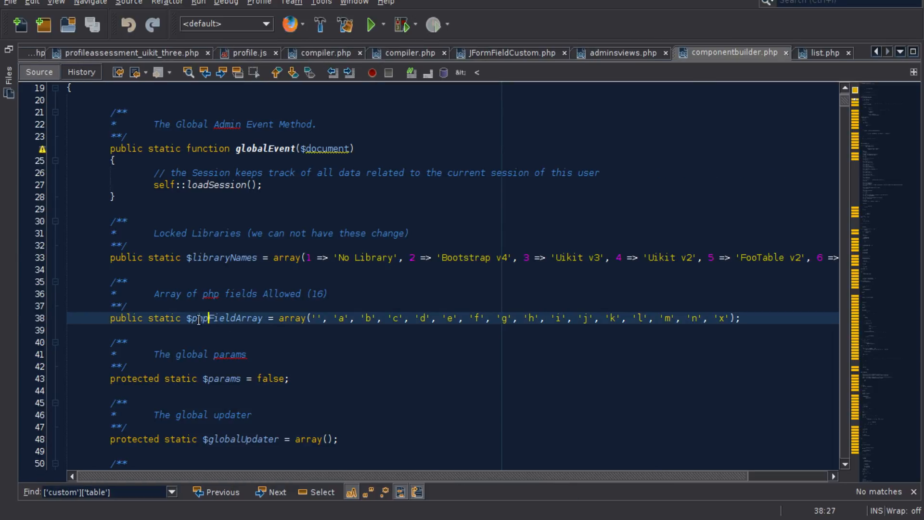
pyautogui.doubleClick(209, 319)
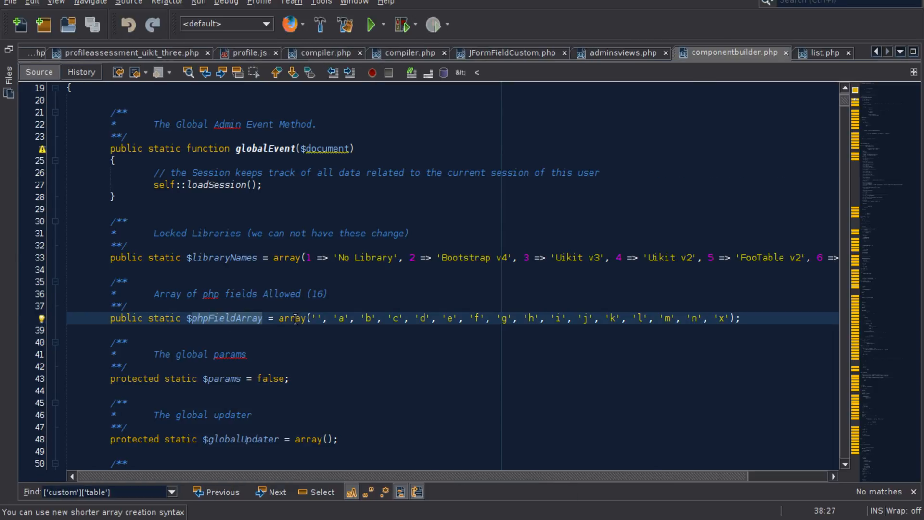
pyautogui.moveTo(311, 318); pyautogui.dragTo(323, 318)
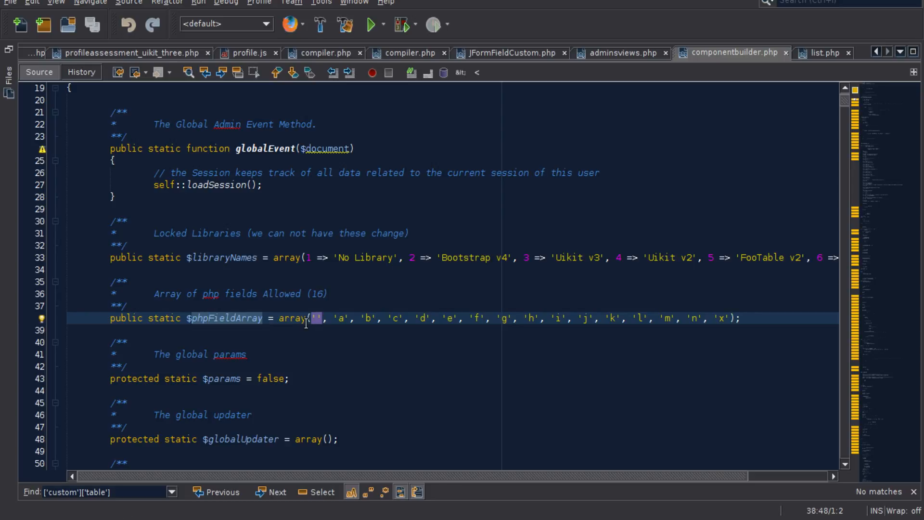
# - Add the comment // type_php below the $phpFieldArray line and highlight the array's empty first entry
pyautogui.click(312, 318)
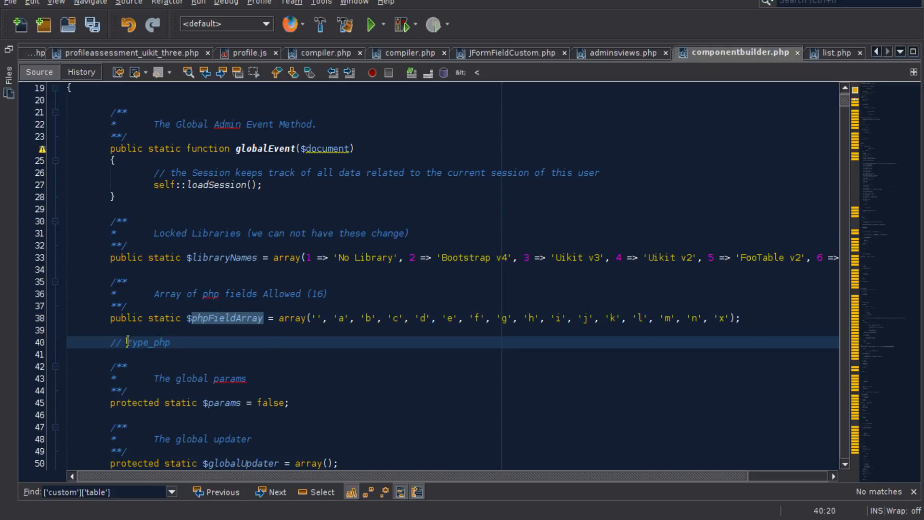
pyautogui.moveTo(126, 342); pyautogui.dragTo(171, 342)
pyautogui.click(315, 318)
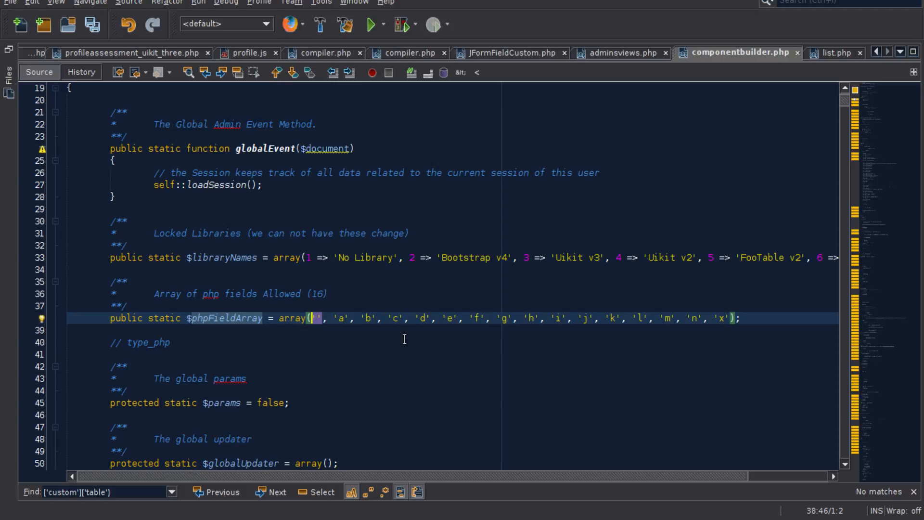
# - Append the array's letter a to the comment so it reads type_phpa, and highlight the phpa part
pyautogui.click(342, 318)
pyautogui.click(167, 341)
pyautogui.press('Right')
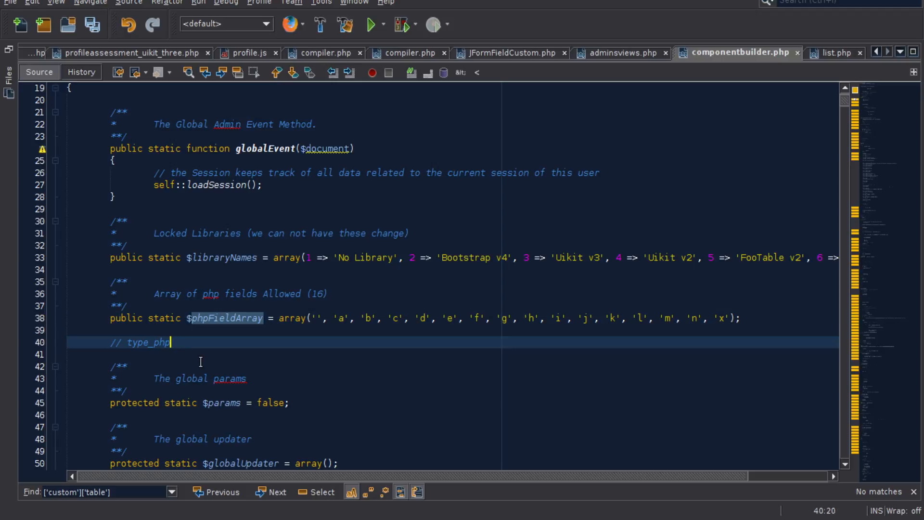
pyautogui.write('a')
pyautogui.click(340, 320)
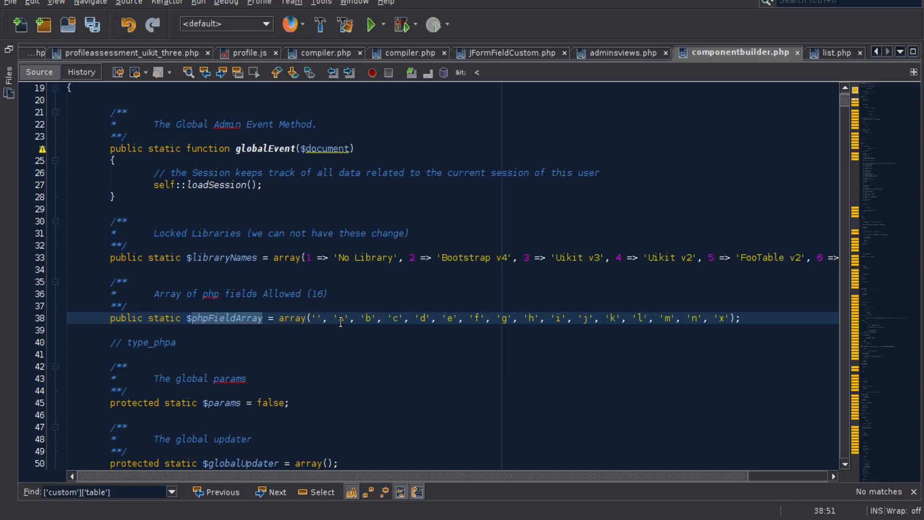
pyautogui.click(175, 342)
pyautogui.moveTo(175, 342); pyautogui.dragTo(154, 342)
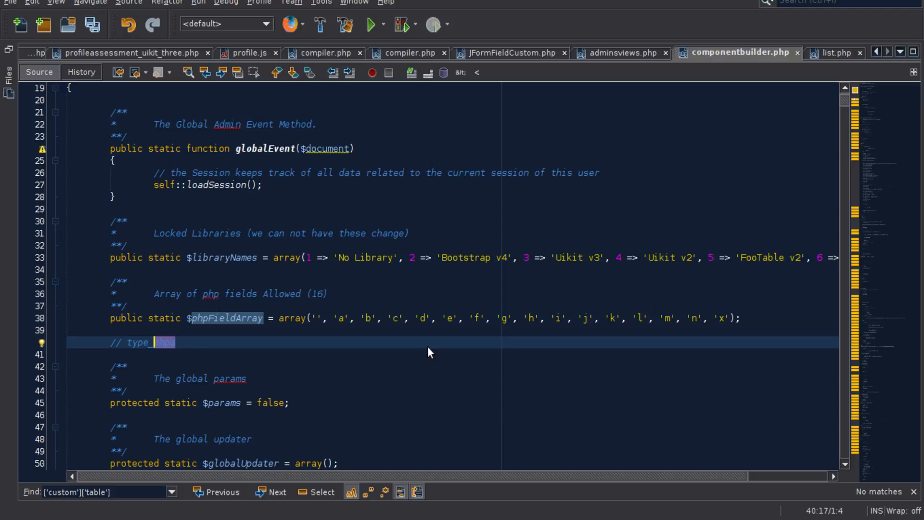
# - Replace the suffix letter in the comment with x so it reads type_phpx
pyautogui.click(190, 352)
pyautogui.moveTo(169, 343); pyautogui.dragTo(189, 346)
pyautogui.write('x')
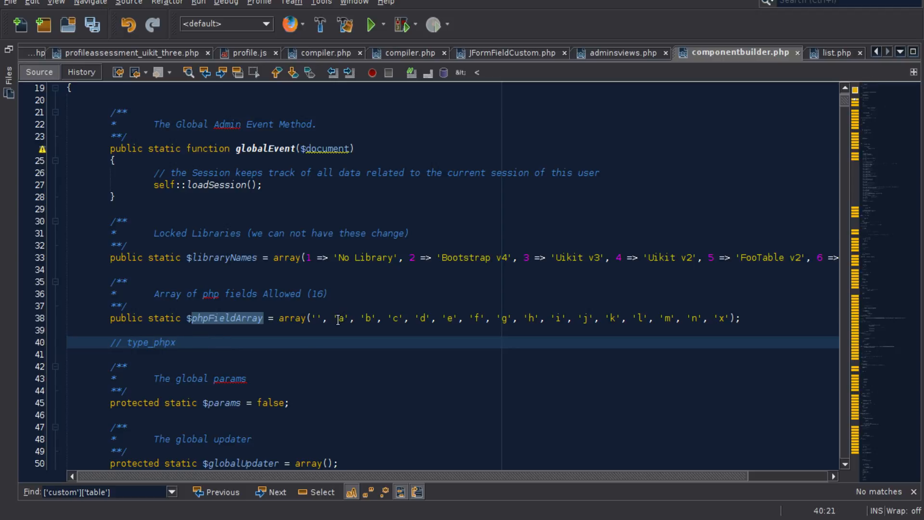
# - Highlight the allowed number of php fields in the doc comment and mark where the array's entries begin and end
pyautogui.click(302, 294)
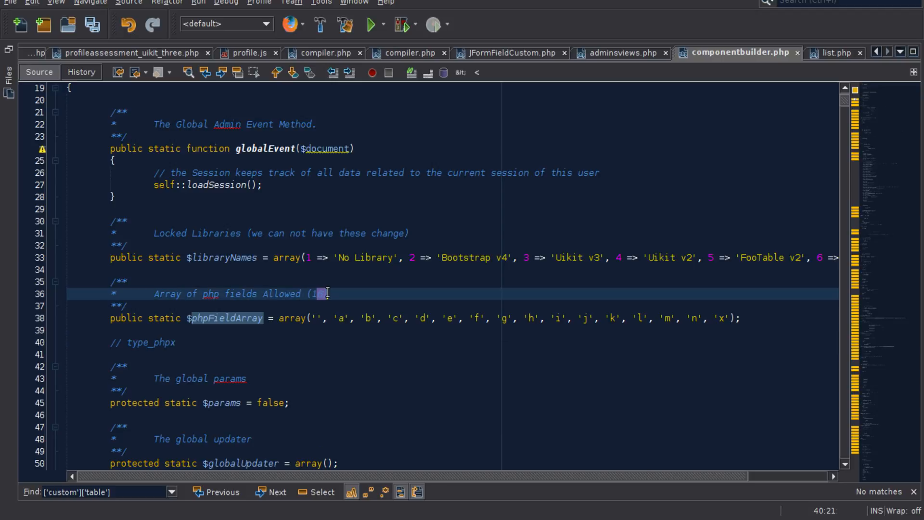
pyautogui.moveTo(312, 295); pyautogui.dragTo(732, 317)
pyautogui.click(313, 318)
pyautogui.click(731, 318)
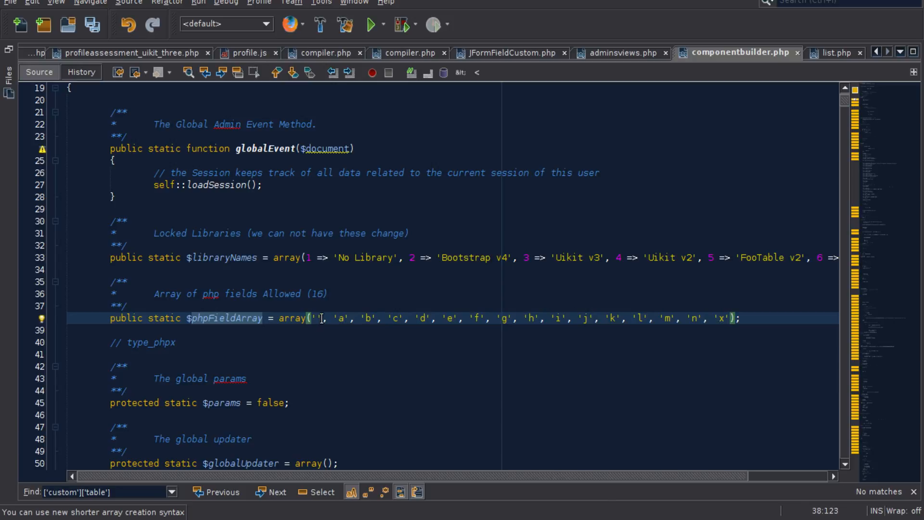
# - Change the example comment on line 40 to // type_phpa_5, leaving no extra line below it
pyautogui.click(177, 346)
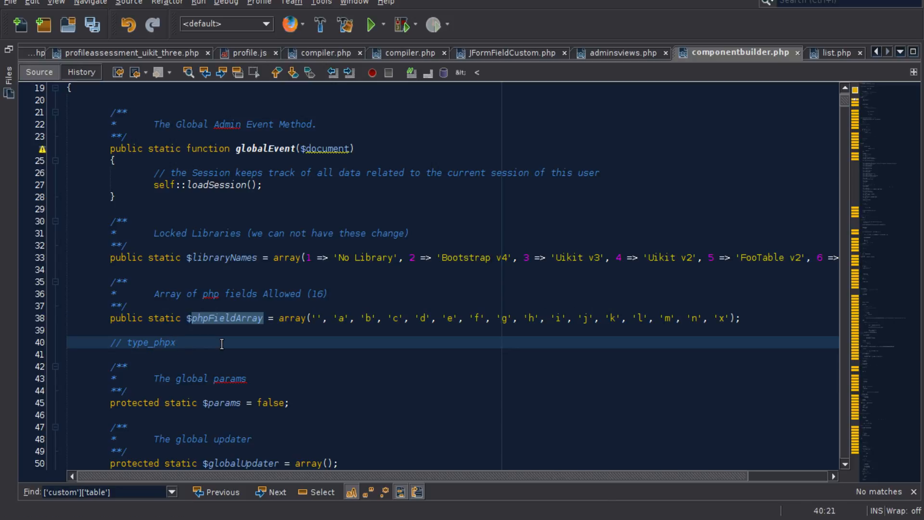
pyautogui.press('BackSpace')
pyautogui.doubleClick(184, 342)
pyautogui.press('Right')
pyautogui.press('Return')
pyautogui.press('BackSpace')
pyautogui.press('BackSpace')
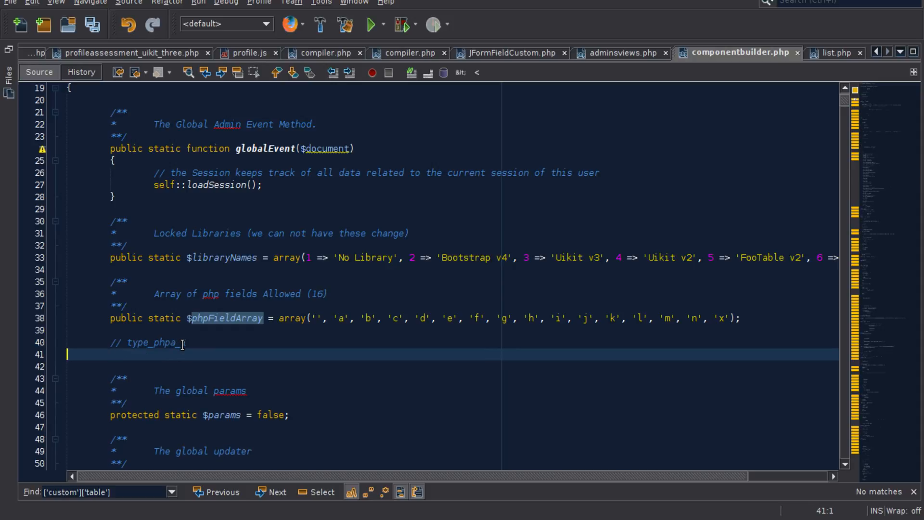
pyautogui.press('BackSpace')
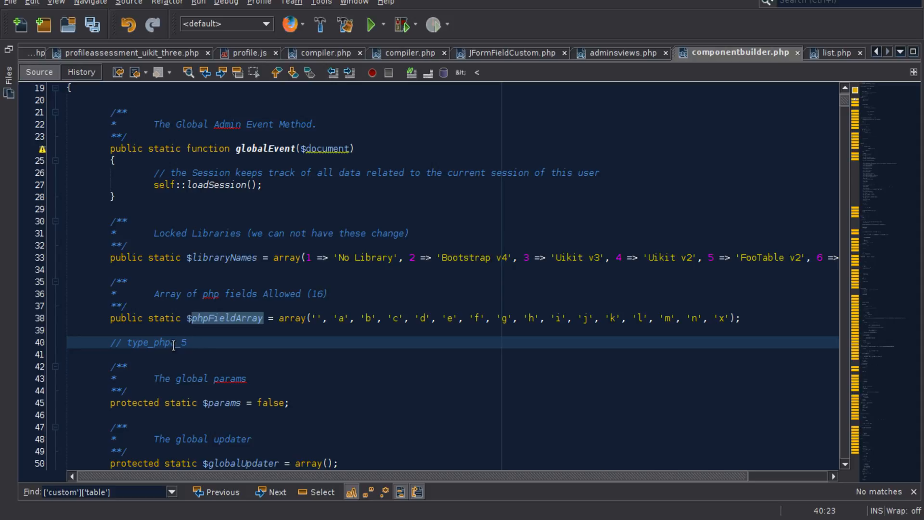
# - Highlight phpa in the example comment, then delete the comment together with its blank line
pyautogui.moveTo(174, 345); pyautogui.dragTo(153, 344)
pyautogui.click(187, 341)
pyautogui.moveTo(204, 341); pyautogui.dragTo(68, 331)
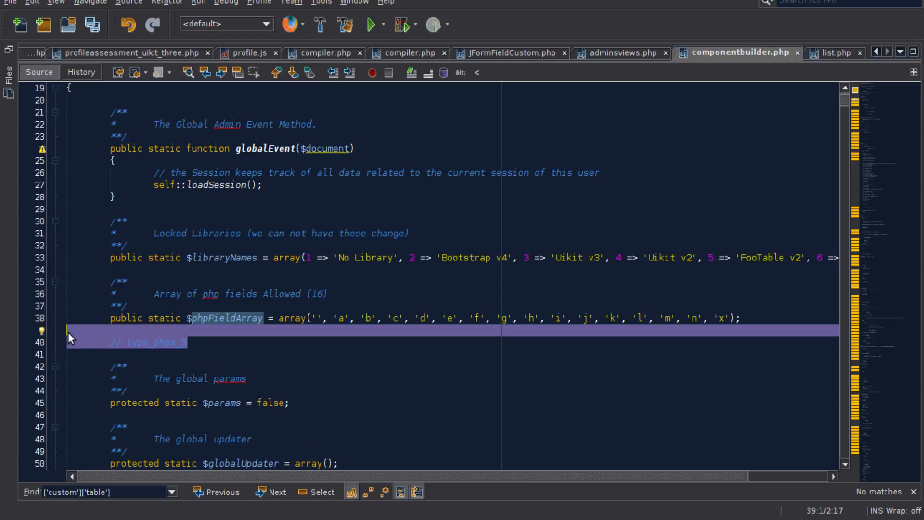
pyautogui.press('Delete')
pyautogui.press('BackSpace')
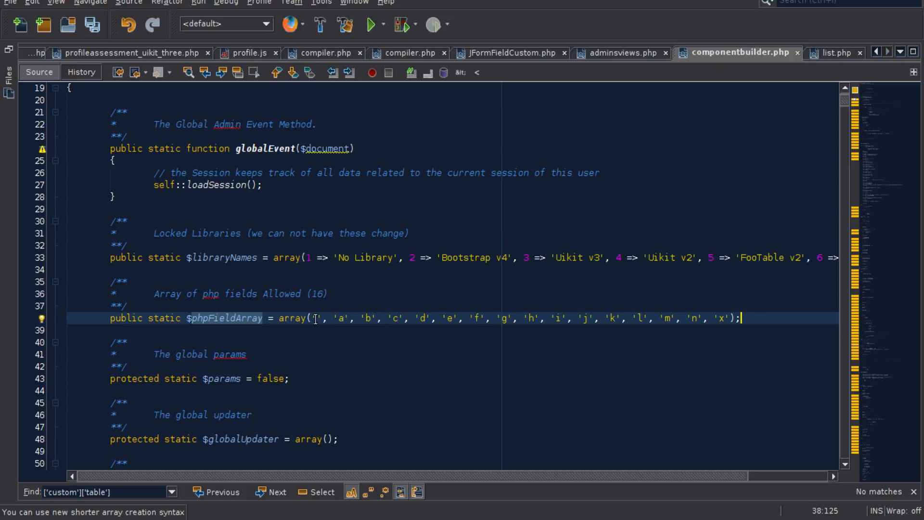
# - Highlight the a and b entries, the allowed count in the doc comment and the full entry list of $phpFieldArray
pyautogui.moveTo(311, 319); pyautogui.dragTo(383, 318)
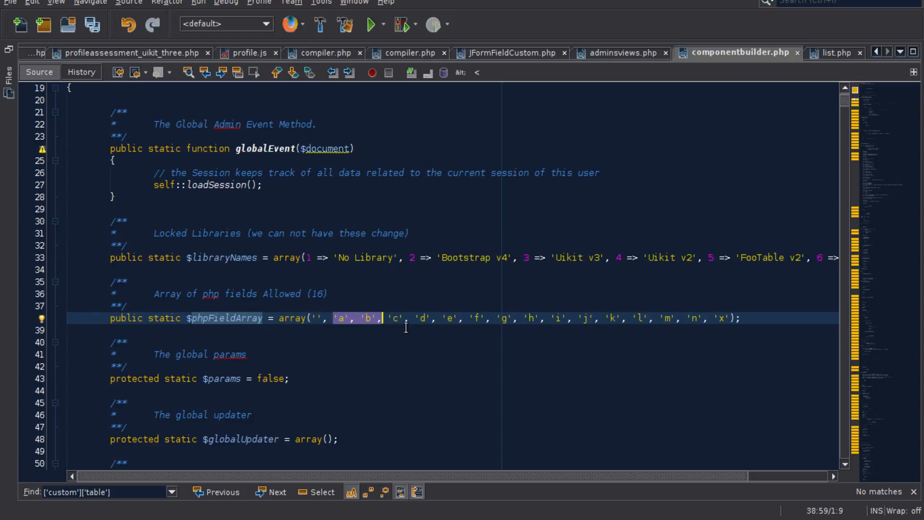
pyautogui.moveTo(741, 318); pyautogui.dragTo(279, 318)
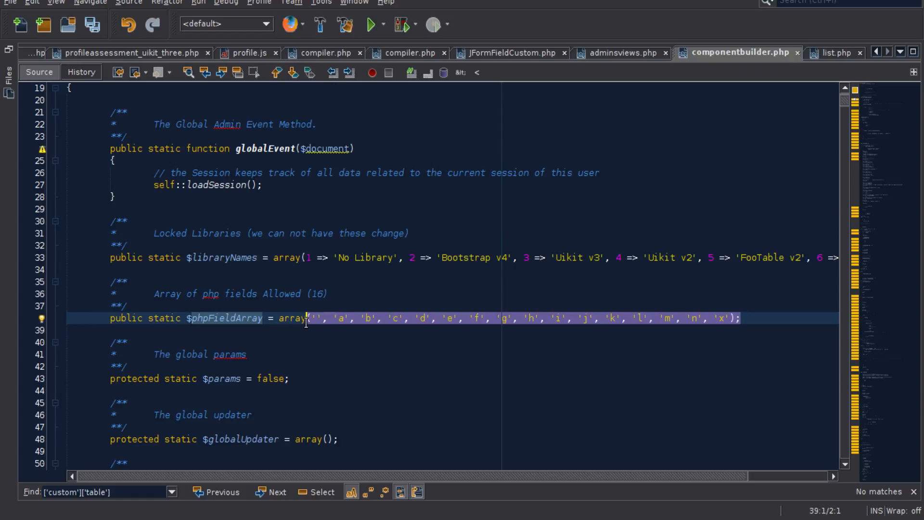
pyautogui.doubleClick(317, 293)
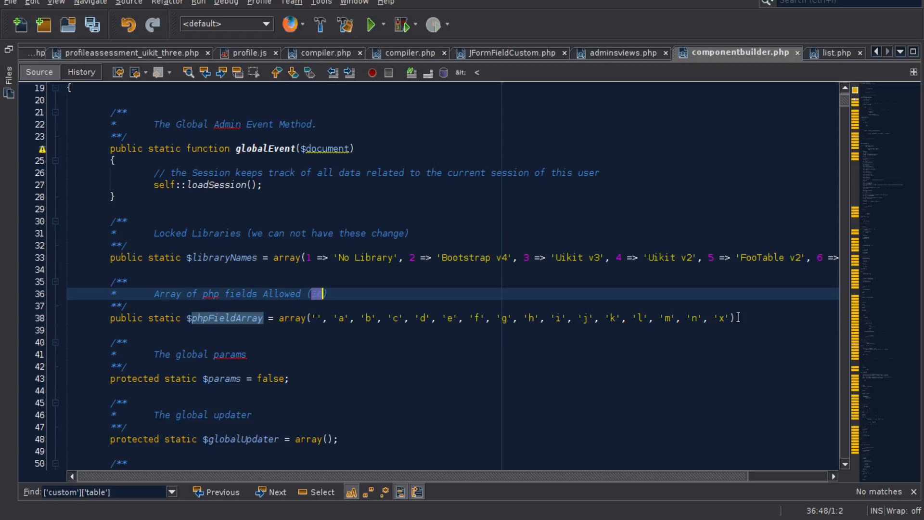
pyautogui.moveTo(742, 317); pyautogui.dragTo(307, 319)
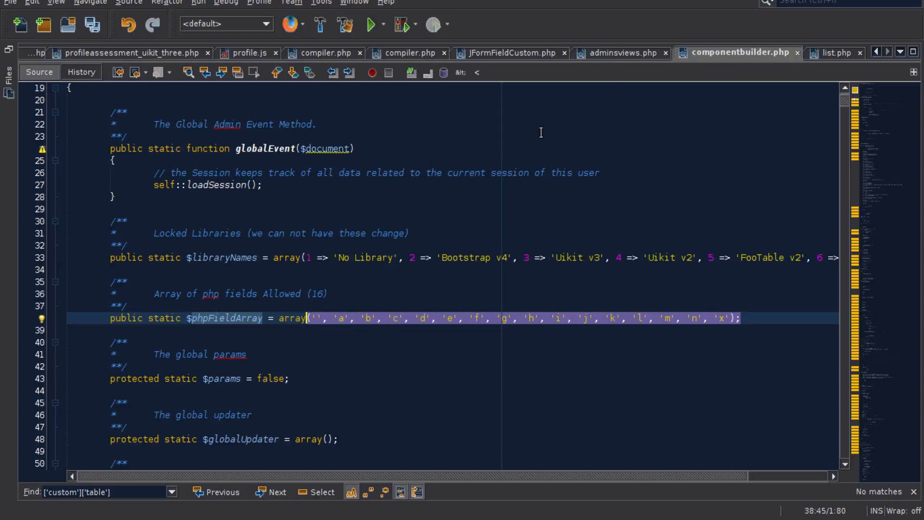
# - Switch to list.php and look through getInput up to the $type declaration near the start of the class
pyautogui.click(842, 54)
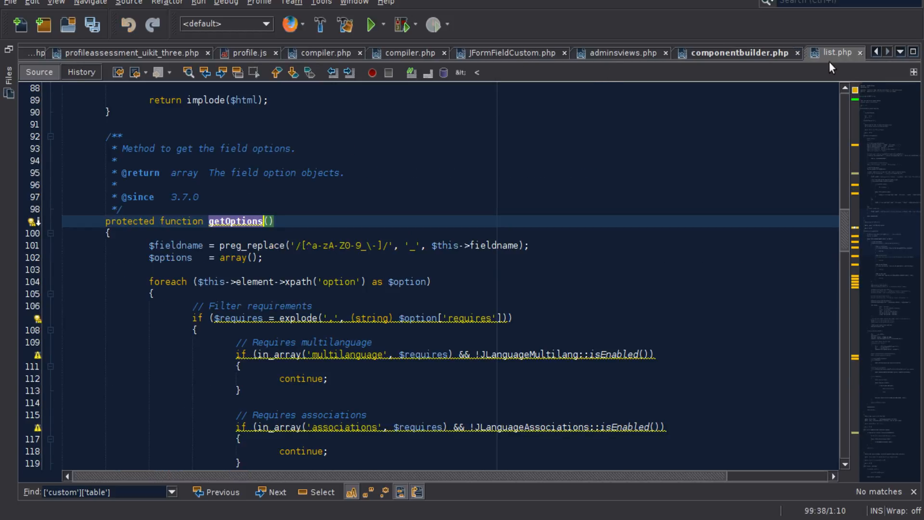
pyautogui.scroll(4, 285, 281)
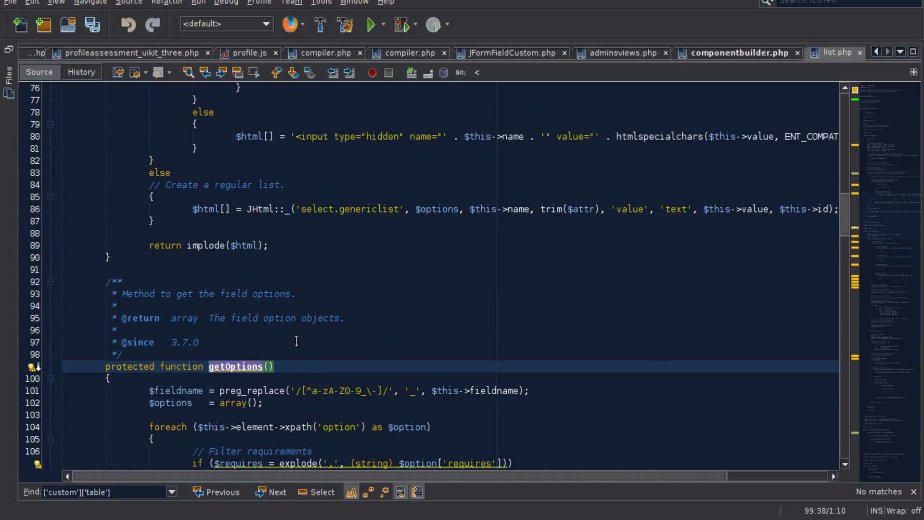
pyautogui.scroll(2, 270, 356)
pyautogui.scroll(-3, 260, 365)
pyautogui.scroll(20, 276, 404)
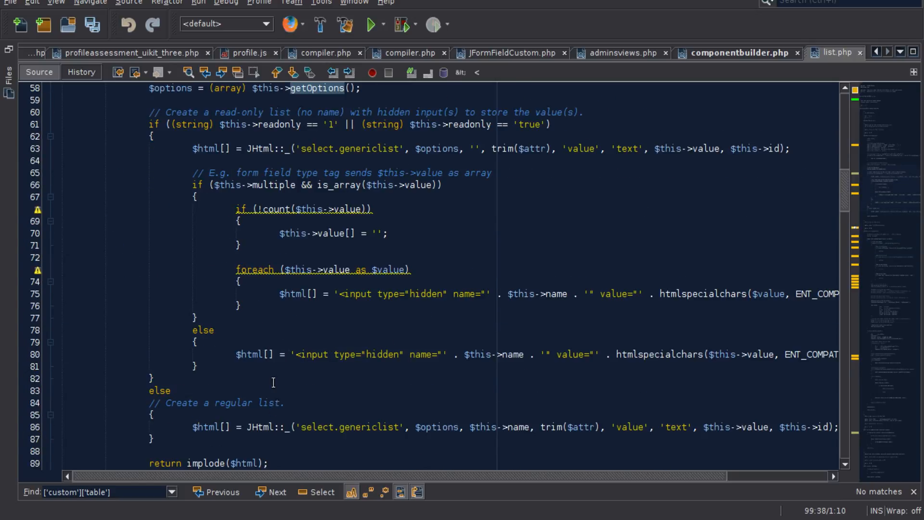
pyautogui.scroll(-3, 273, 383)
pyautogui.scroll(-3, 274, 383)
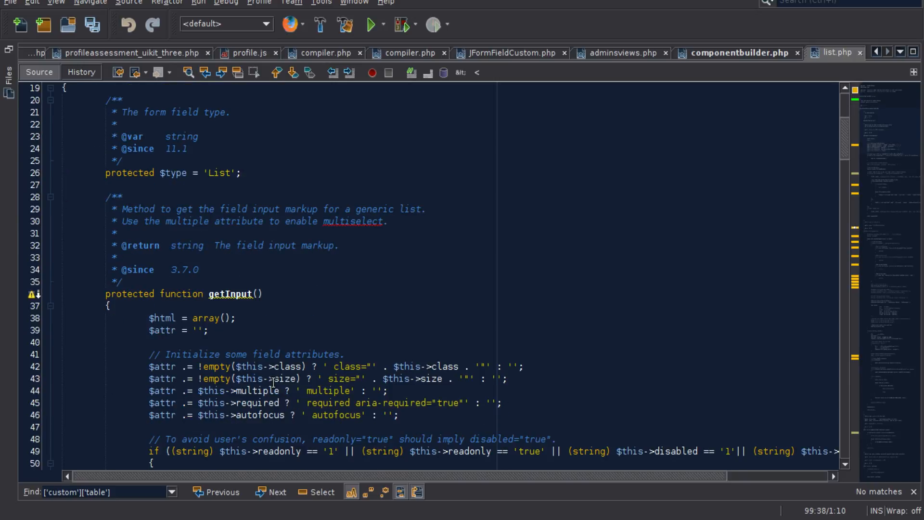
pyautogui.scroll(3, 272, 382)
pyautogui.doubleClick(219, 282)
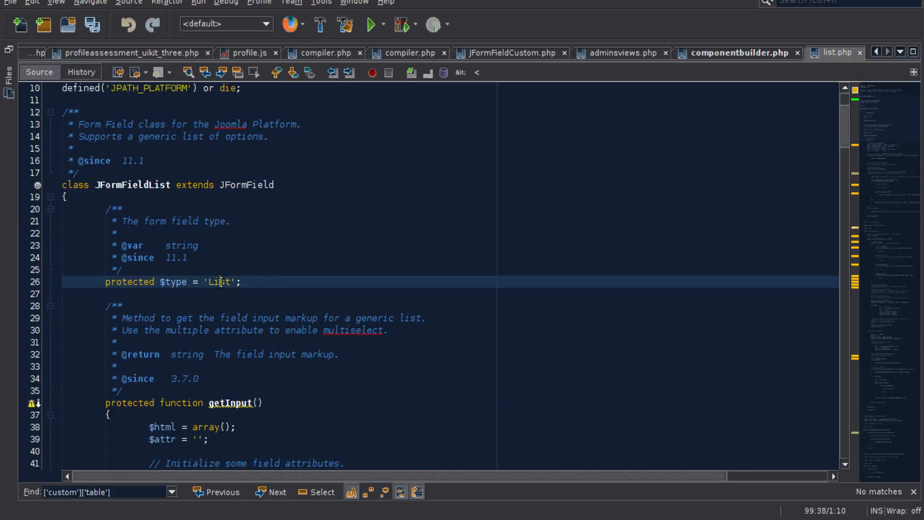
# - Highlight Field in the parent class JFormField, List in the class name JFormFieldList, and the List value of $type
pyautogui.click(263, 184)
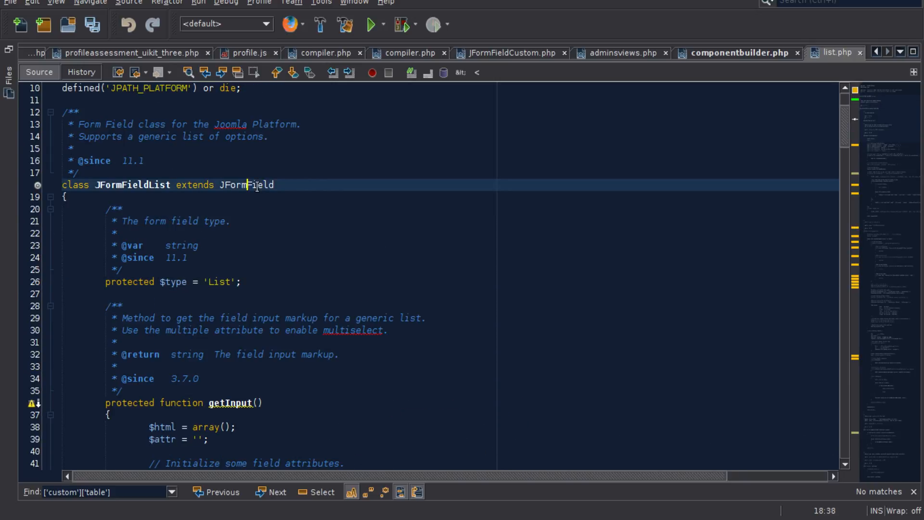
pyautogui.moveTo(246, 185); pyautogui.dragTo(275, 187)
pyautogui.scroll(3, 316, 214)
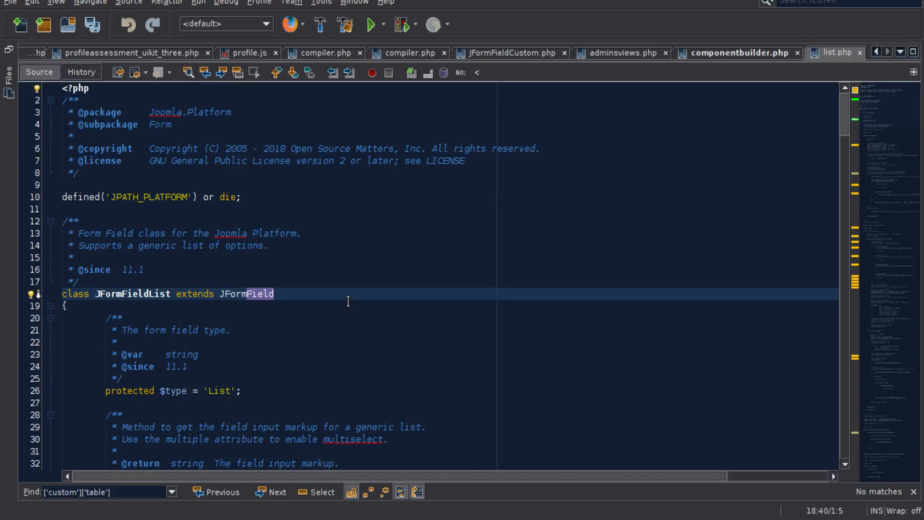
pyautogui.scroll(-3, 348, 301)
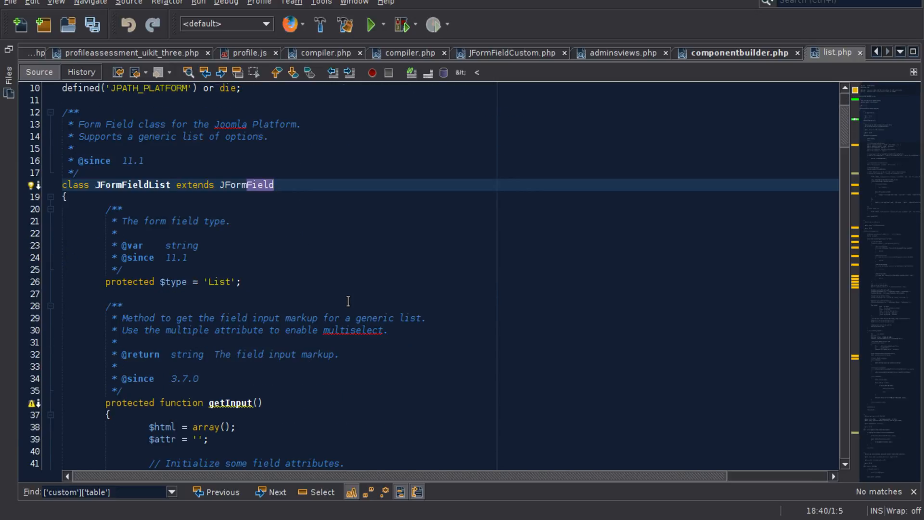
pyautogui.click(264, 184)
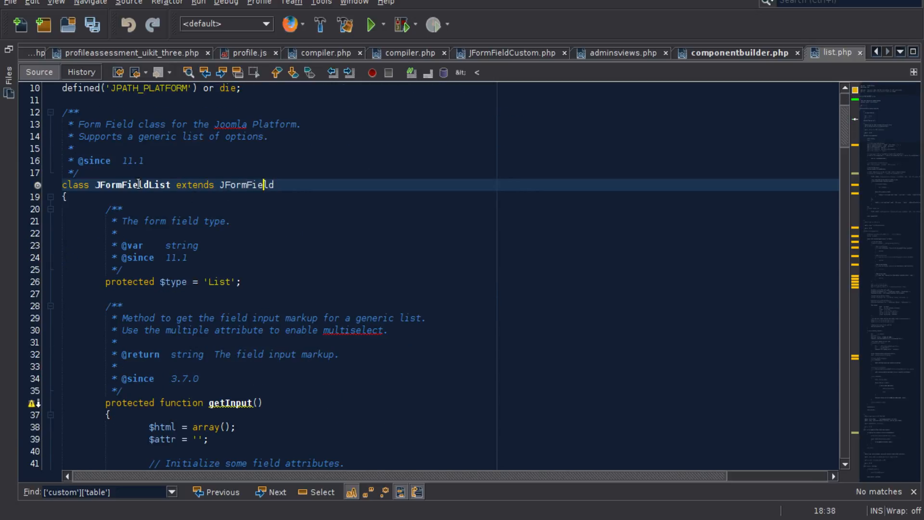
pyautogui.moveTo(149, 185); pyautogui.dragTo(171, 185)
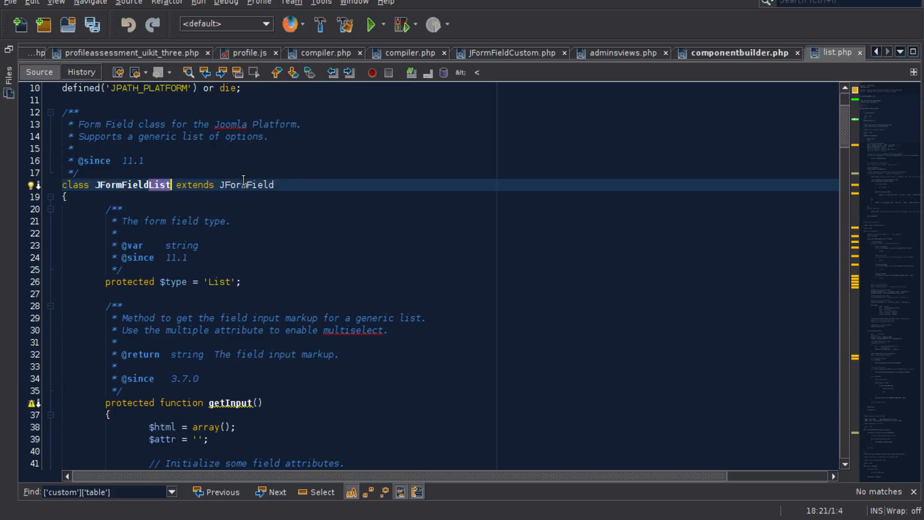
pyautogui.doubleClick(216, 282)
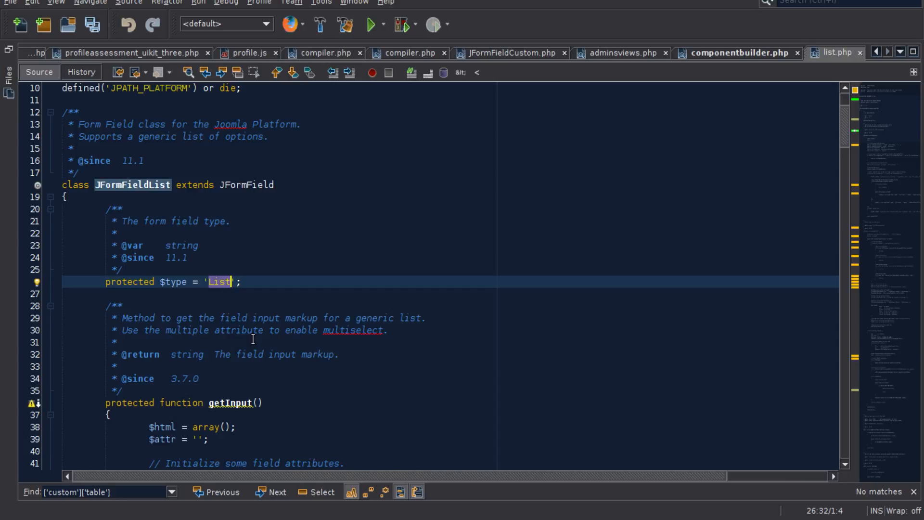
# - Highlight the whole getInput method and the whole getOptions method with their doc comments, then clear the selection
pyautogui.scroll(-4, 253, 339)
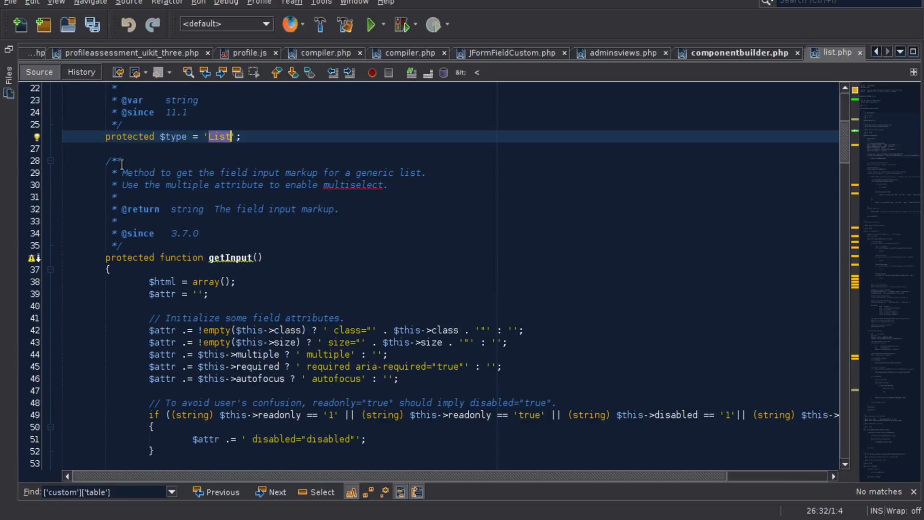
pyautogui.moveTo(100, 162); pyautogui.dragTo(234, 367)
pyautogui.scroll(-6, 233, 366)
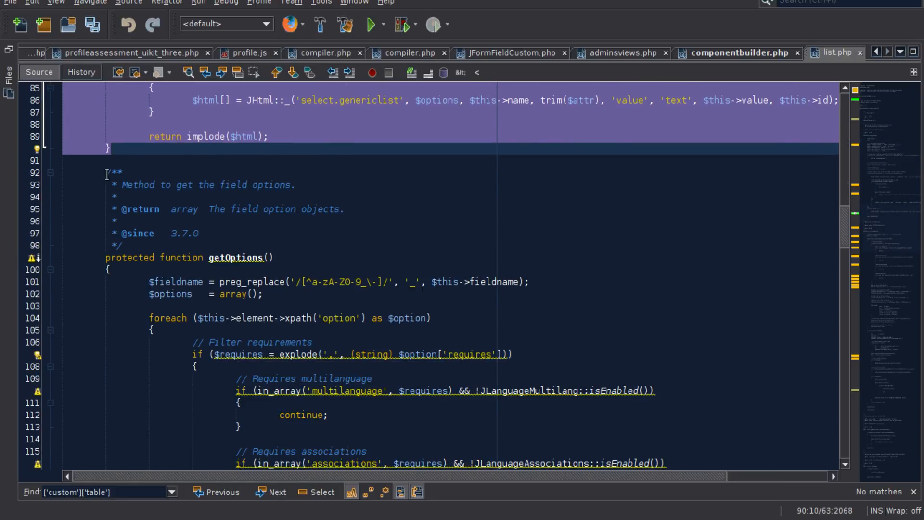
pyautogui.click(107, 174)
pyautogui.moveTo(107, 174); pyautogui.dragTo(199, 306)
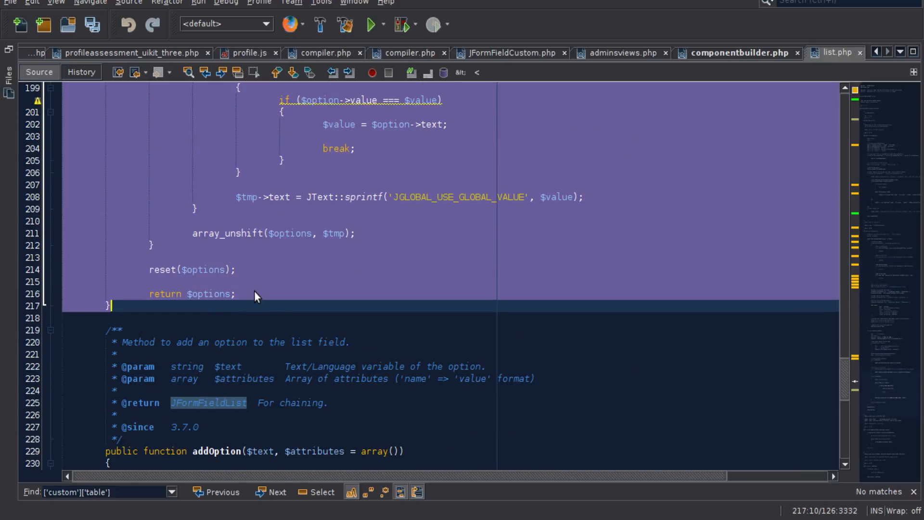
pyautogui.click(230, 279)
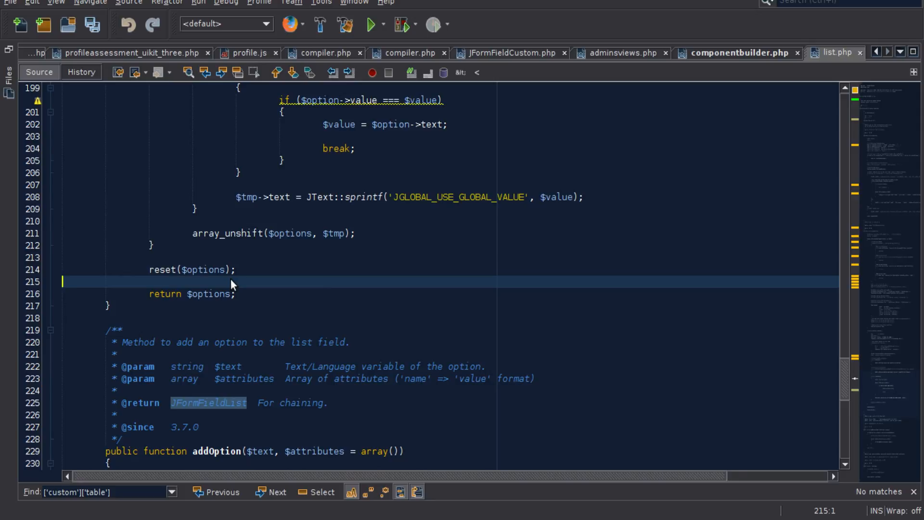
# - Look at the addOption method in list.php, then return to componentbuilder.php and point out the first $phpFieldArray entries through c
pyautogui.scroll(-6, 289, 294)
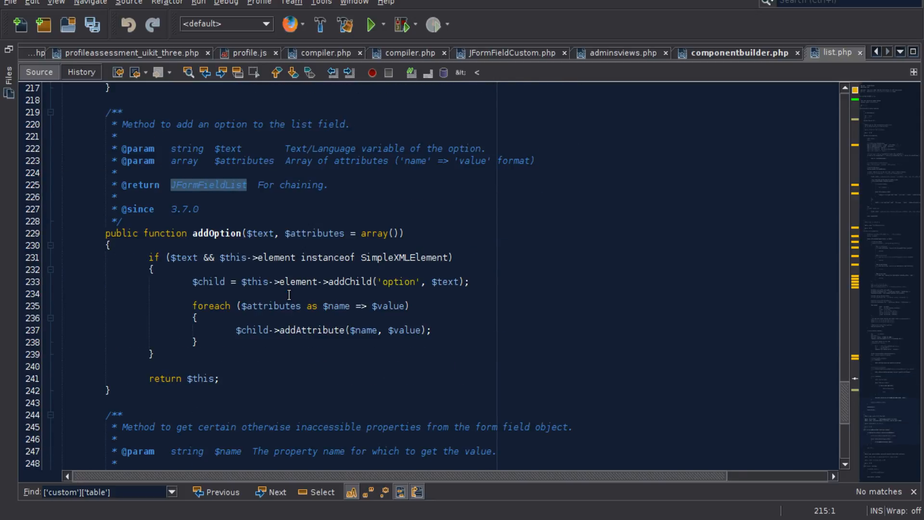
pyautogui.click(740, 53)
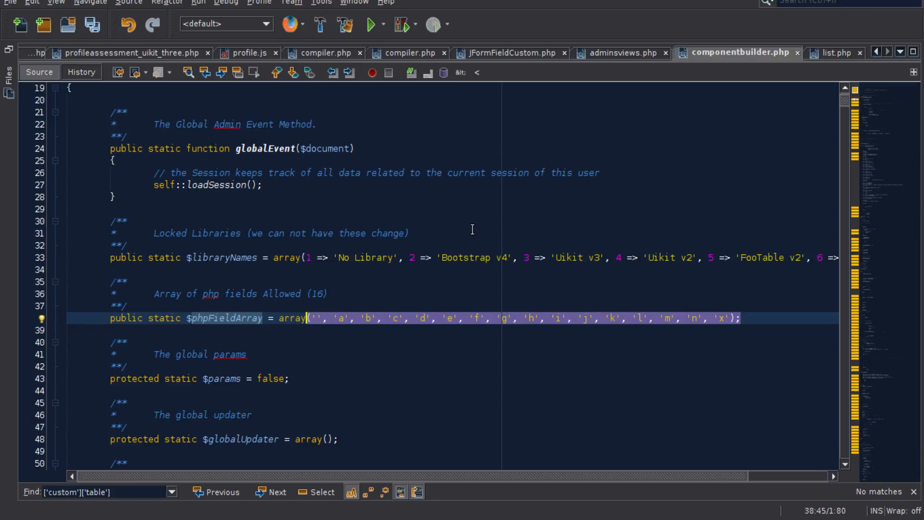
pyautogui.click(320, 316)
pyautogui.click(338, 317)
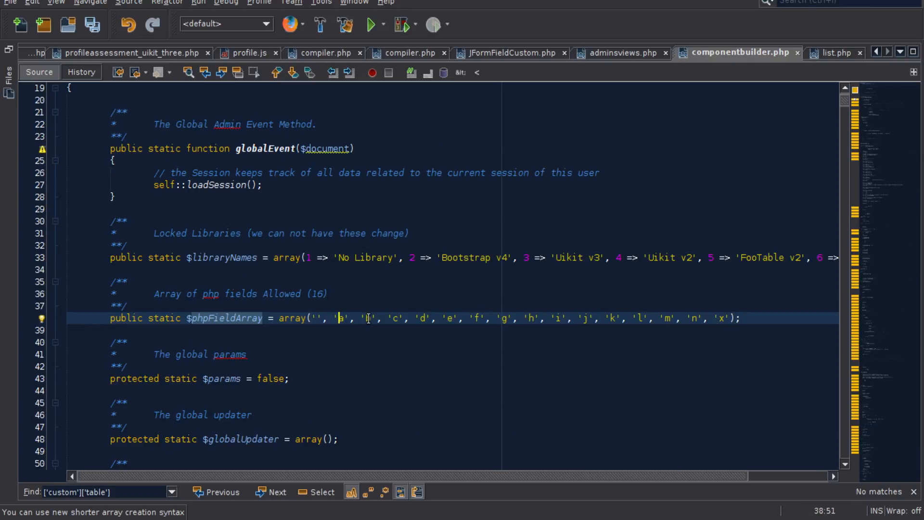
pyautogui.click(397, 318)
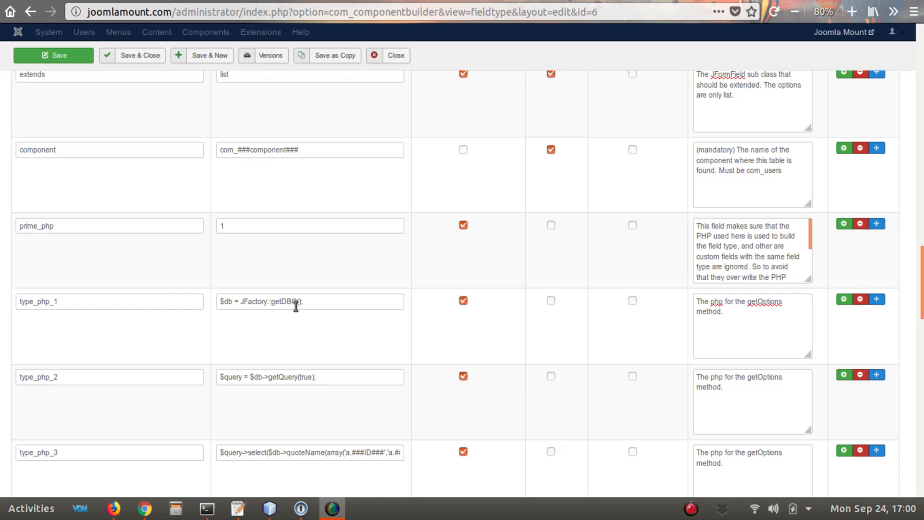
# - In the fieldtype's properties, replace the type_php_1 description with "Method to get the field options."
pyautogui.click(49, 302)
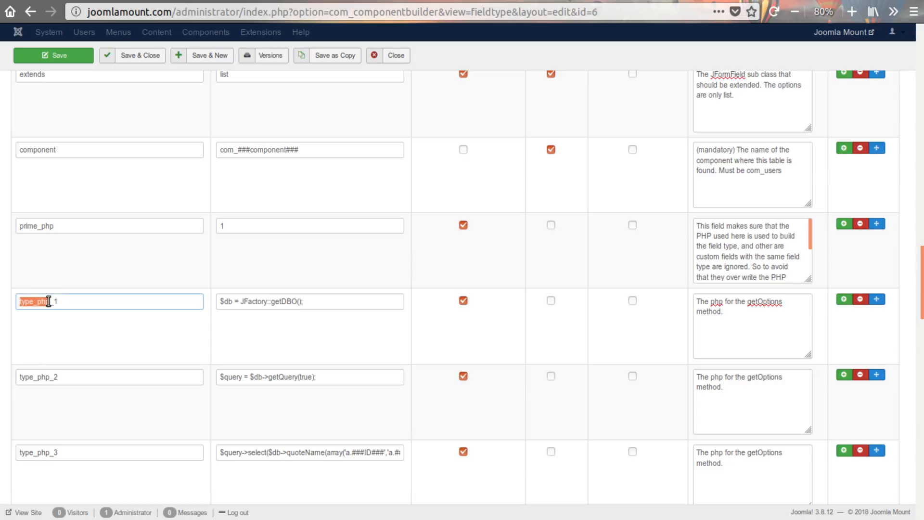
pyautogui.click(49, 303)
pyautogui.moveTo(324, 304); pyautogui.dragTo(190, 290)
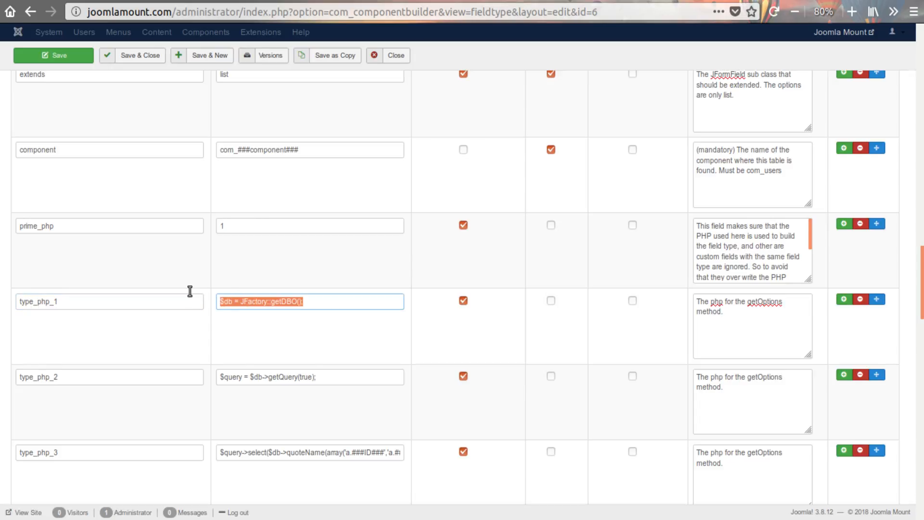
pyautogui.moveTo(724, 312); pyautogui.dragTo(683, 296)
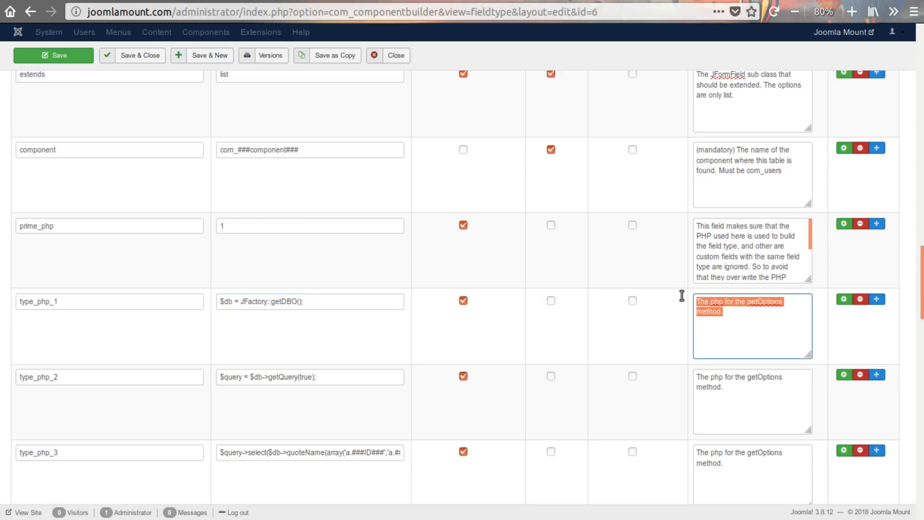
pyautogui.write('Method to get the field options.')
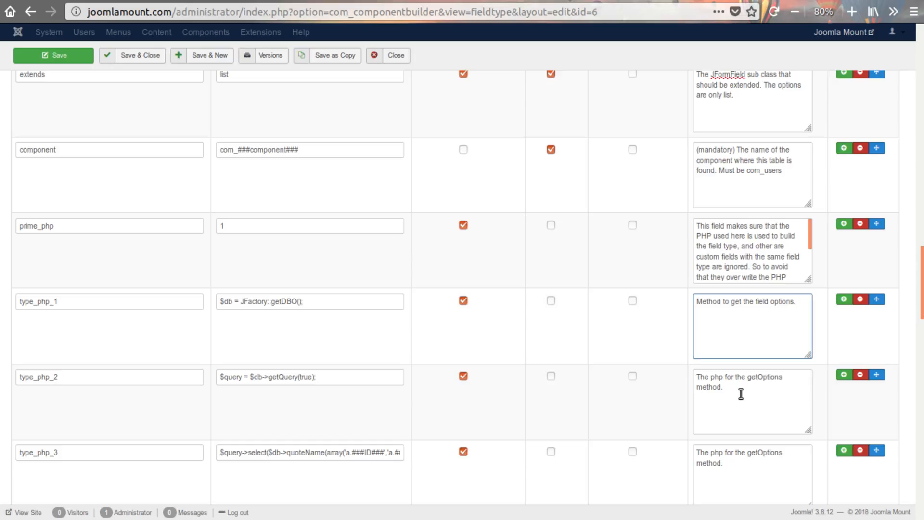
# - Replace the type_php_1 example value with the doc comment opening line "/**", keeping its indentation
pyautogui.hotkey('alt', 'Tab')
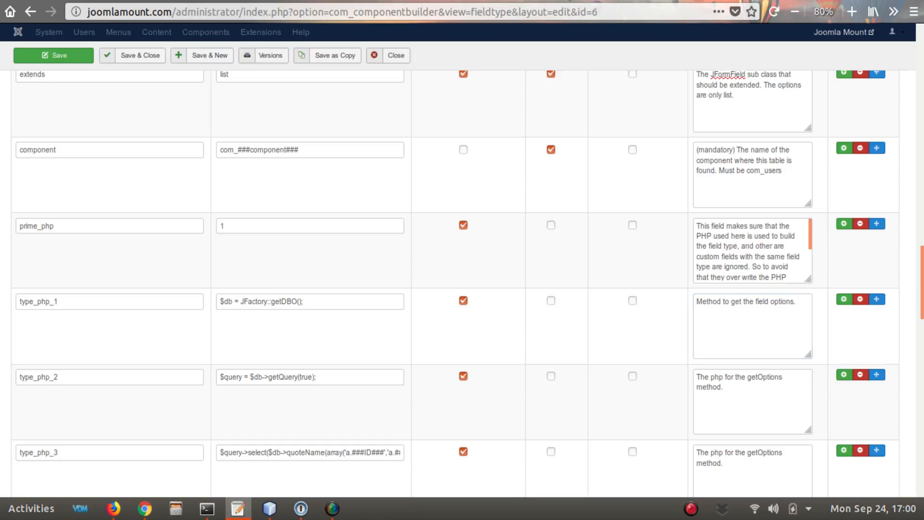
pyautogui.click(343, 297)
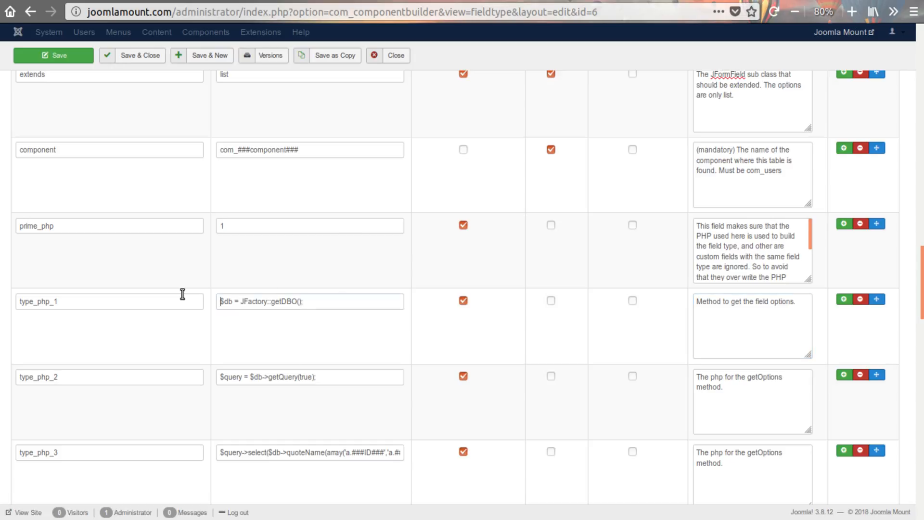
pyautogui.click(181, 294)
pyautogui.tripleClick(322, 301)
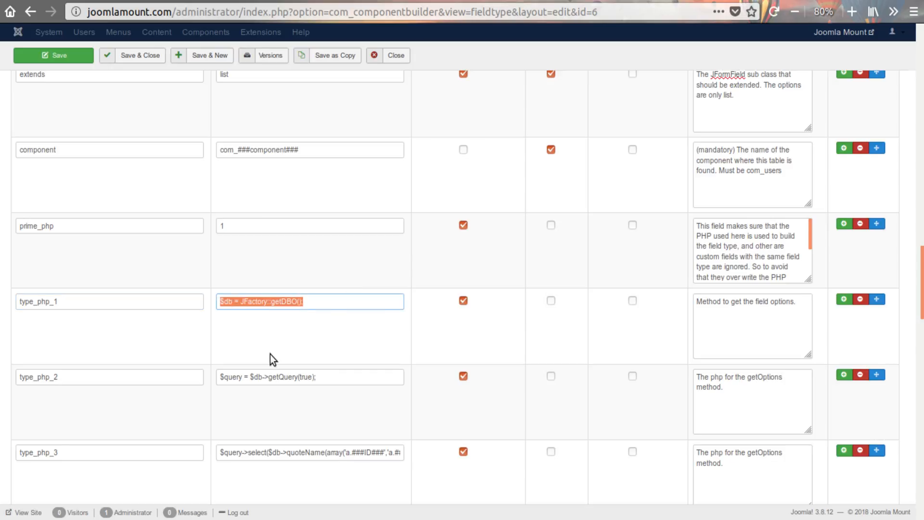
pyautogui.write('/**')
pyautogui.click(279, 355)
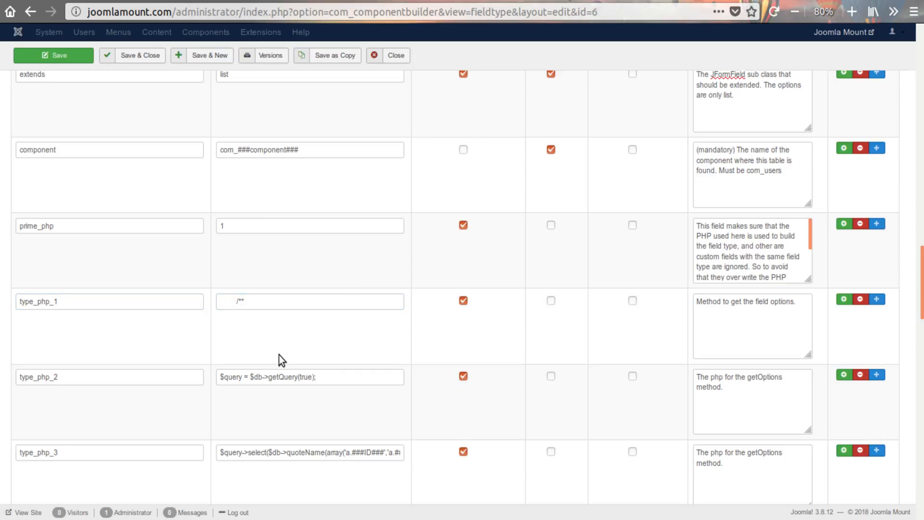
# - Set the type_php_2 value to "* Method to get the field options." and the type_php_3 value to "*", both indented
pyautogui.scroll(-1, 311, 336)
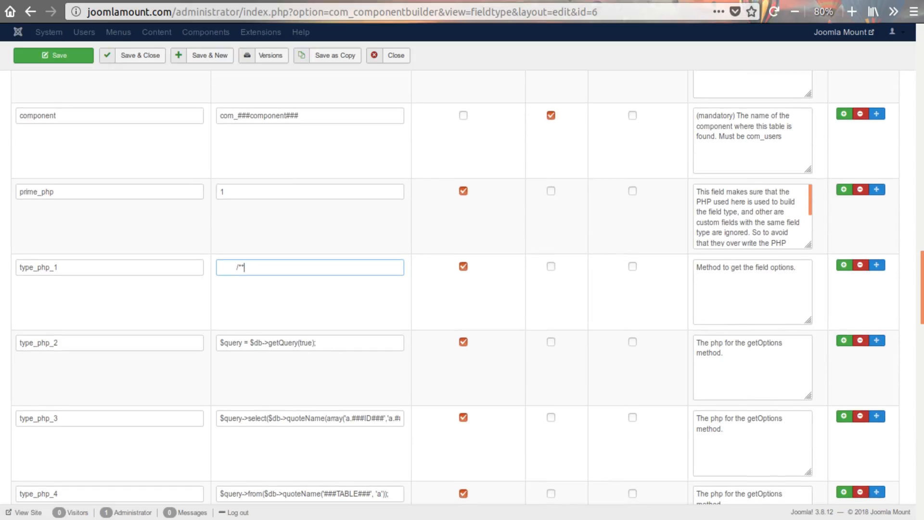
pyautogui.hotkey('alt', 'Tab')
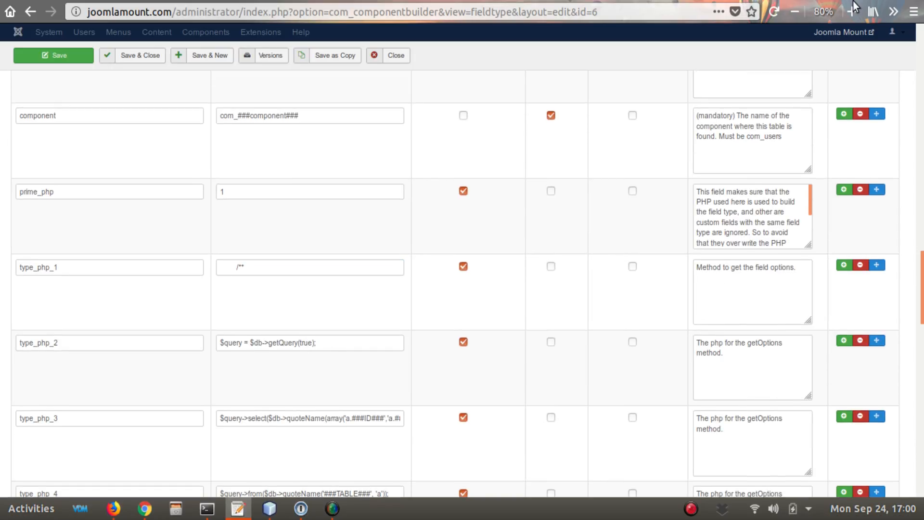
pyautogui.moveTo(336, 341); pyautogui.dragTo(195, 340)
pyautogui.write('* Method to get the field options.')
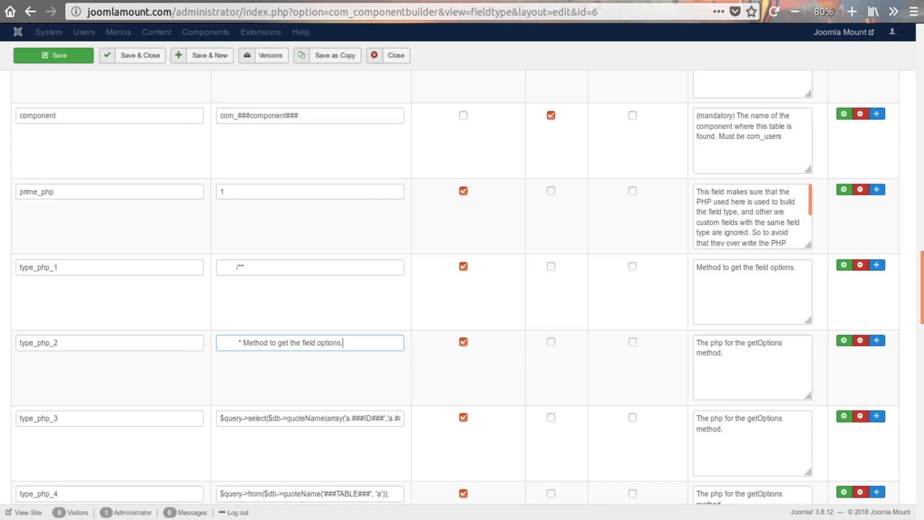
pyautogui.hotkey('alt', 'Tab')
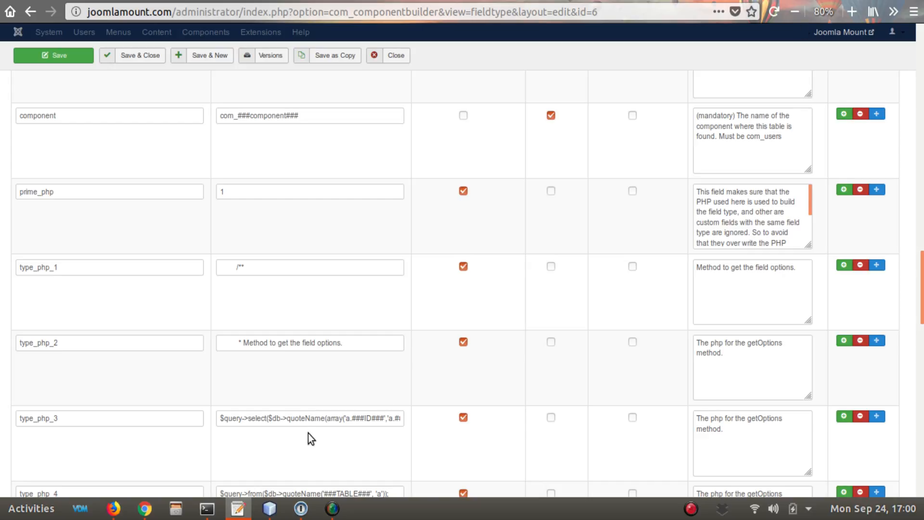
pyautogui.tripleClick(290, 418)
pyautogui.write('*')
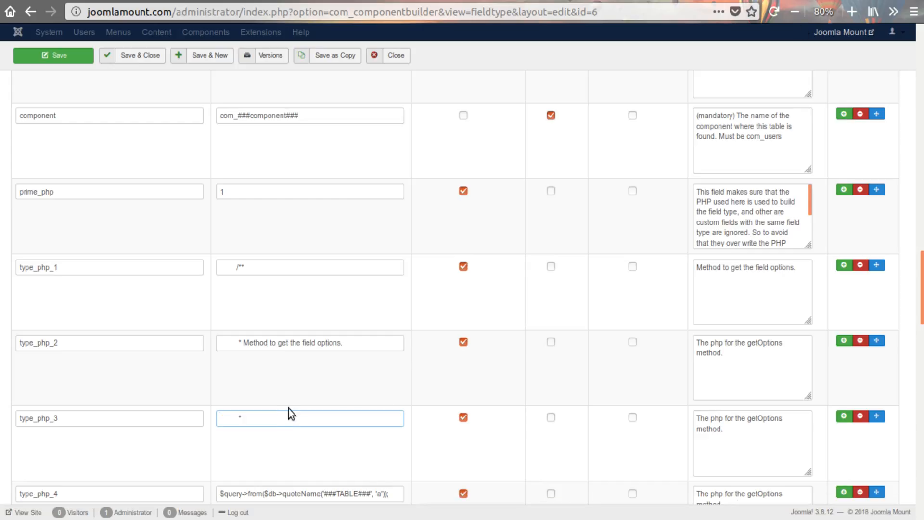
pyautogui.scroll(-2, 299, 405)
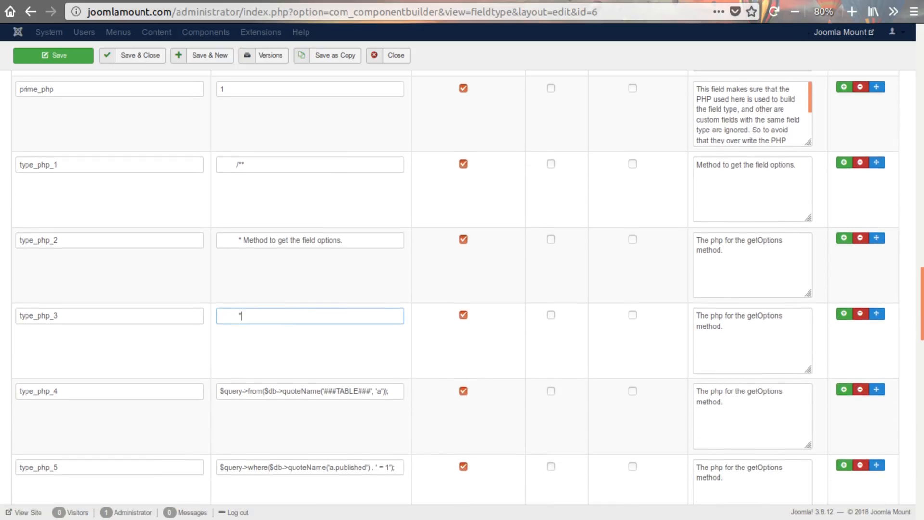
pyautogui.hotkey('alt', 'Tab')
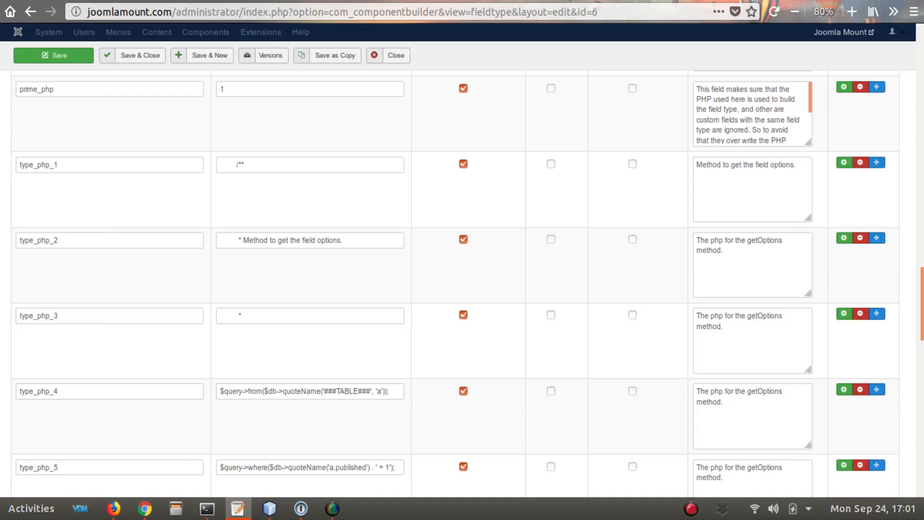
pyautogui.tripleClick(398, 389)
pyautogui.write('* @return  array  The field option objects.')
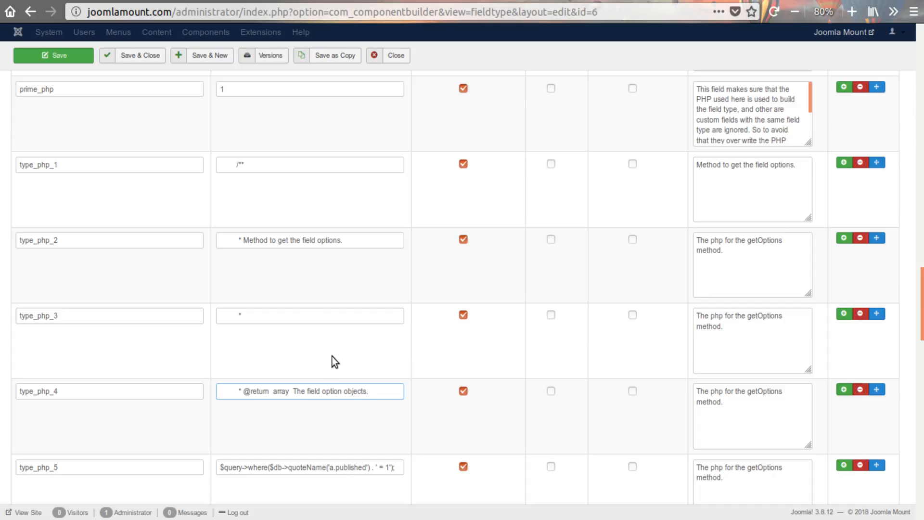
pyautogui.scroll(-1, 332, 356)
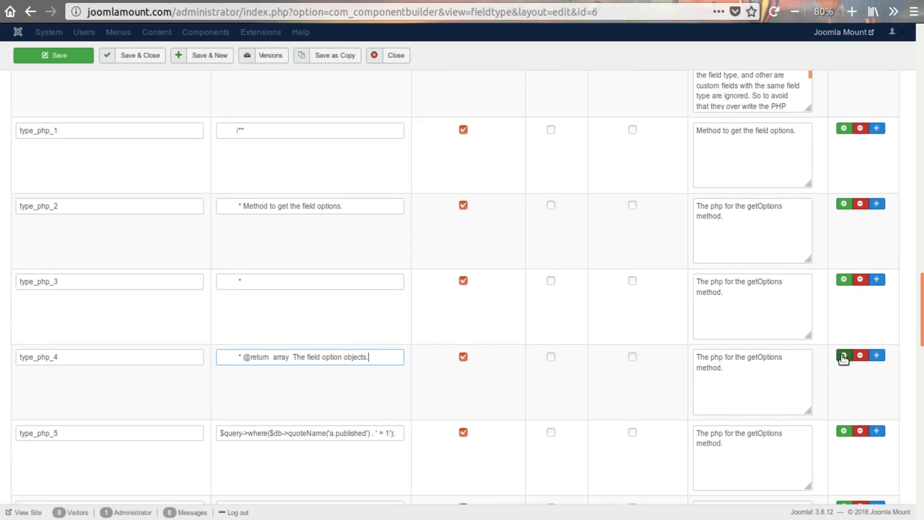
pyautogui.hotkey('alt', 'Tab')
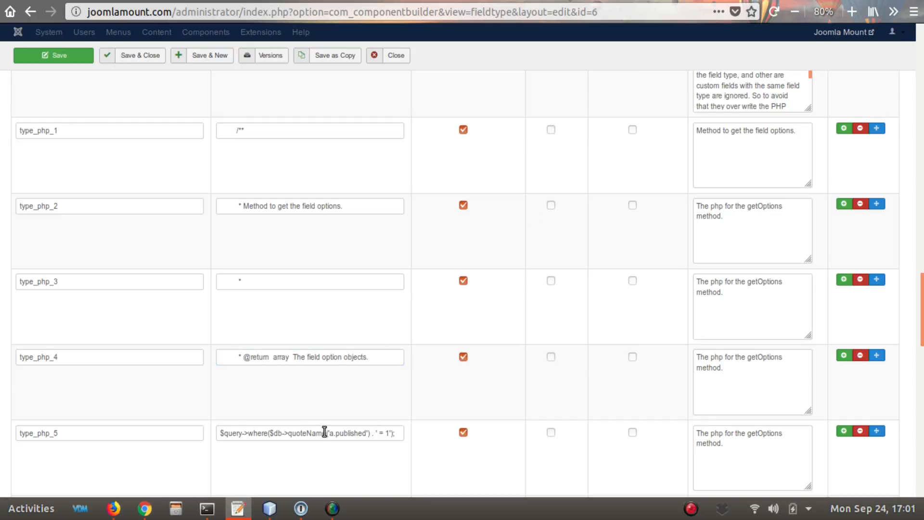
pyautogui.click(369, 433)
pyautogui.hotkey('ctrl', 'a')
pyautogui.write('* @since   3.7.0')
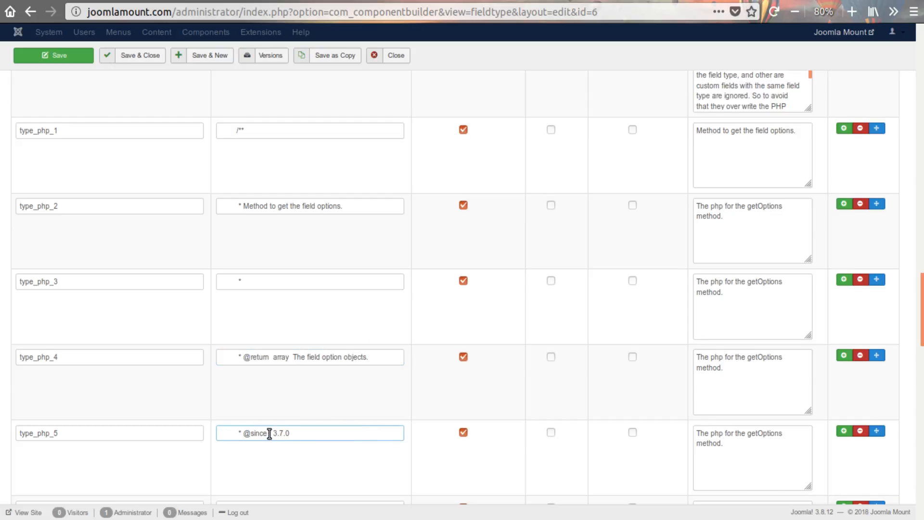
# - Set the type_php_6 value to "*/" and the type_php_7 value to "protected function getOptions()", both indented
pyautogui.scroll(-4, 340, 410)
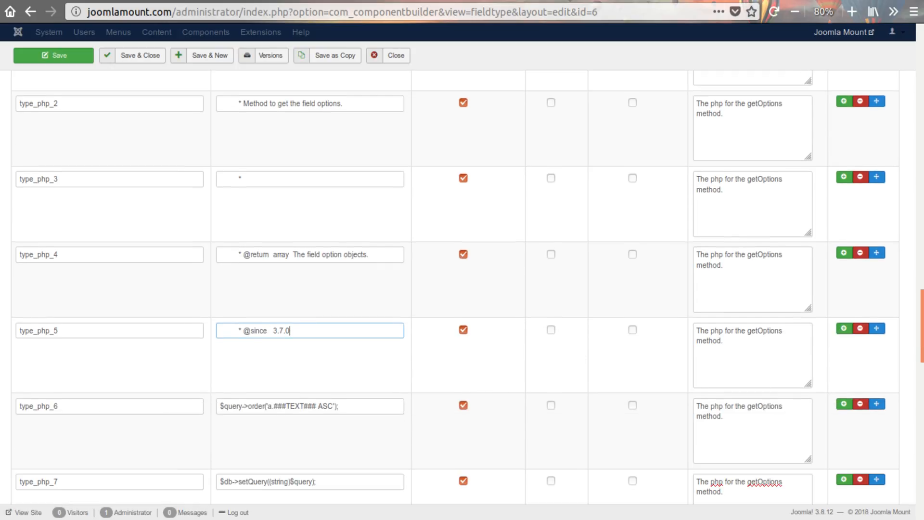
pyautogui.hotkey('alt', 'Tab')
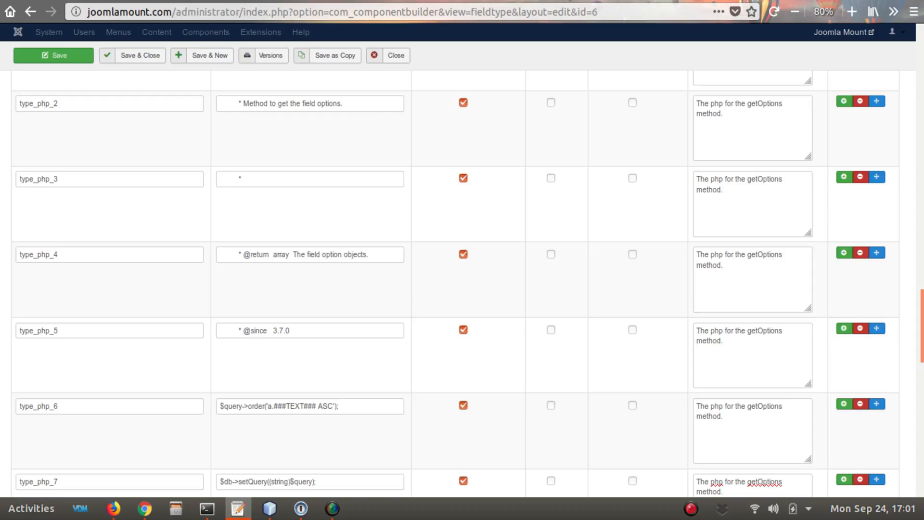
pyautogui.moveTo(354, 404); pyautogui.dragTo(232, 409)
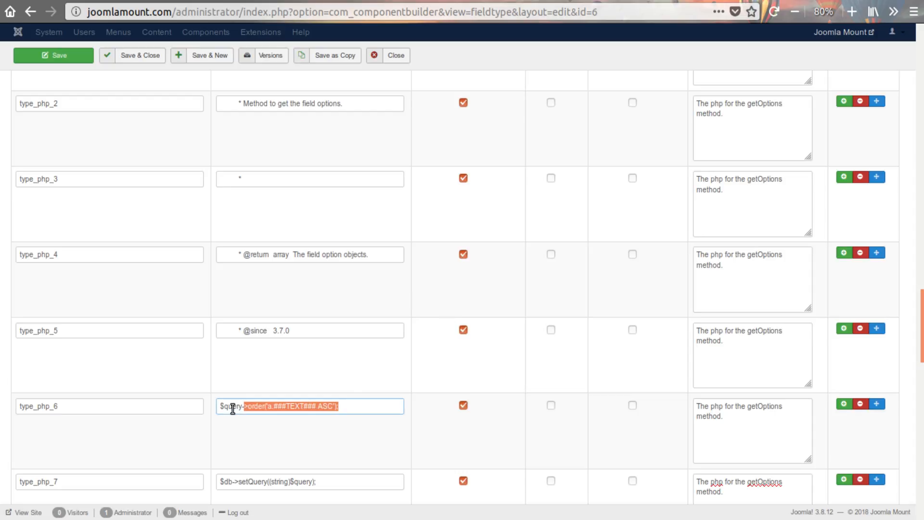
pyautogui.hotkey('ctrl', 'a')
pyautogui.write('*/')
pyautogui.scroll(-2, 295, 425)
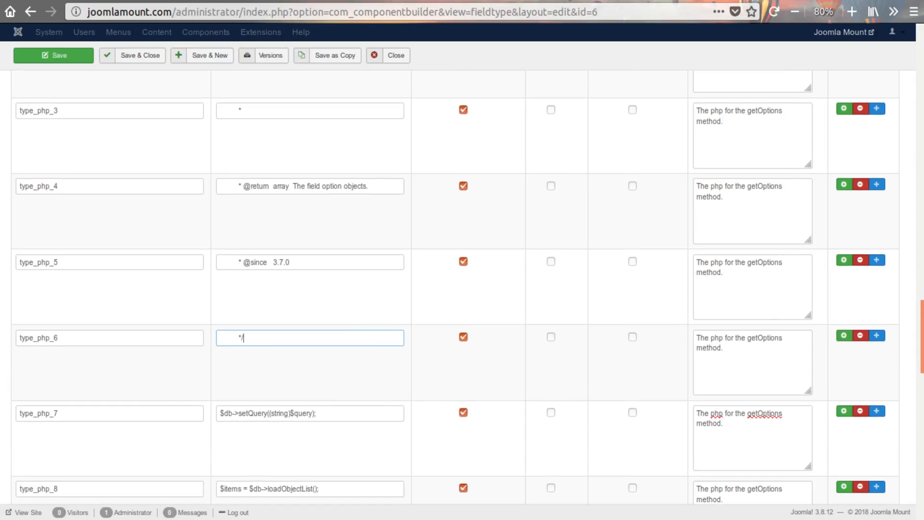
pyautogui.hotkey('alt', 'Tab')
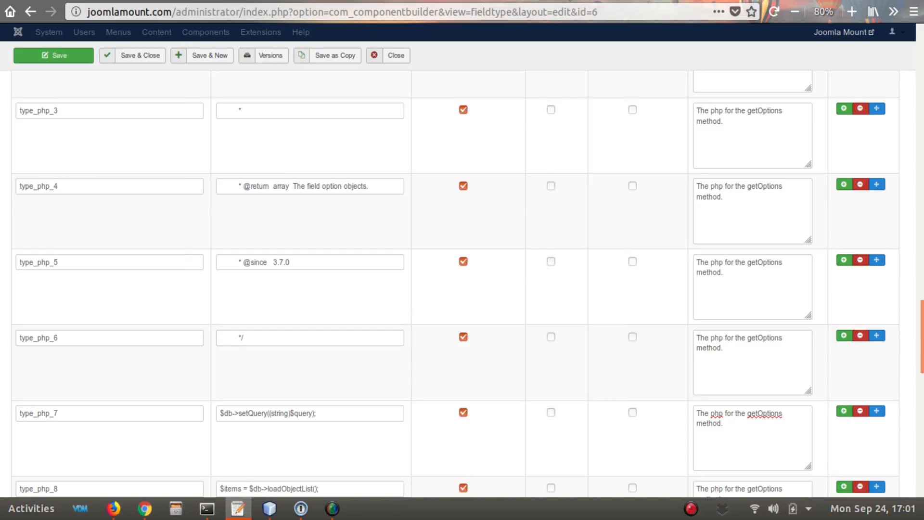
pyautogui.moveTo(338, 415); pyautogui.dragTo(194, 406)
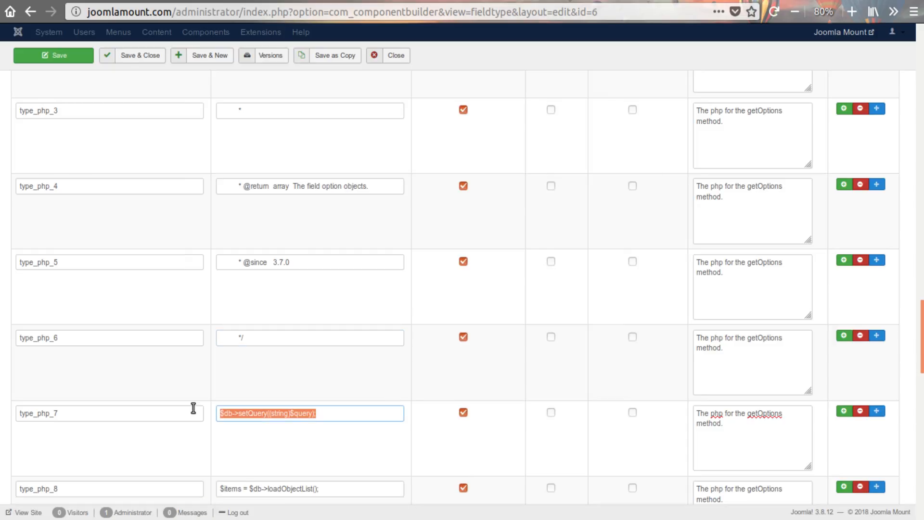
pyautogui.write('protected function getOptions()')
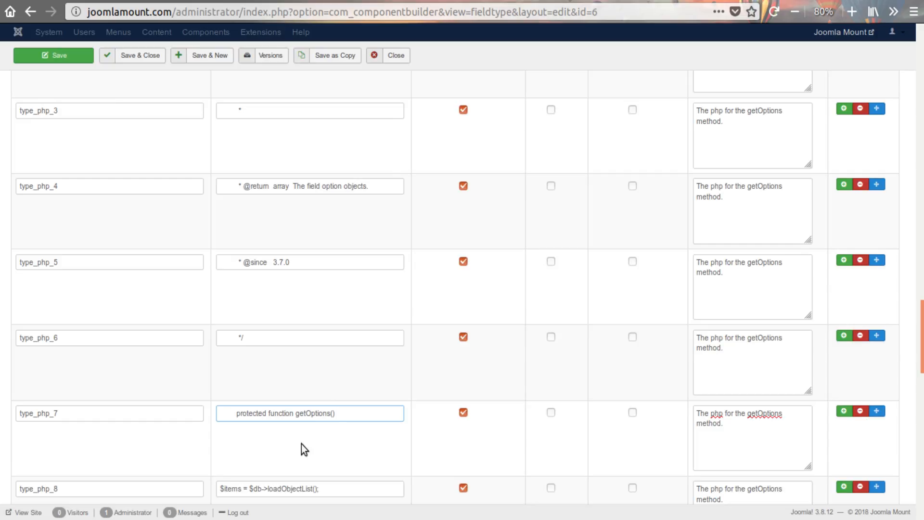
# - Change the getOptions visibility keyword in the type_php_7 value to public and highlight it
pyautogui.scroll(-2, 308, 440)
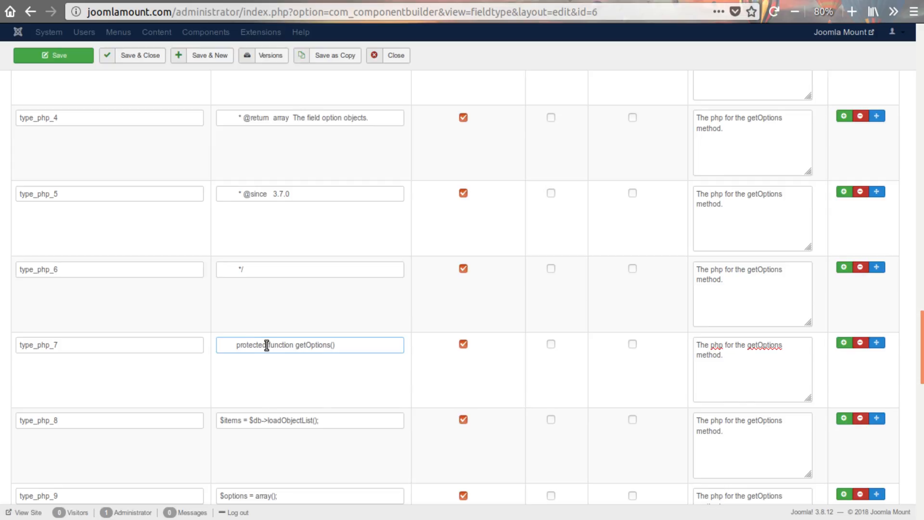
pyautogui.moveTo(268, 346); pyautogui.dragTo(233, 346)
pyautogui.write('public')
pyautogui.doubleClick(247, 346)
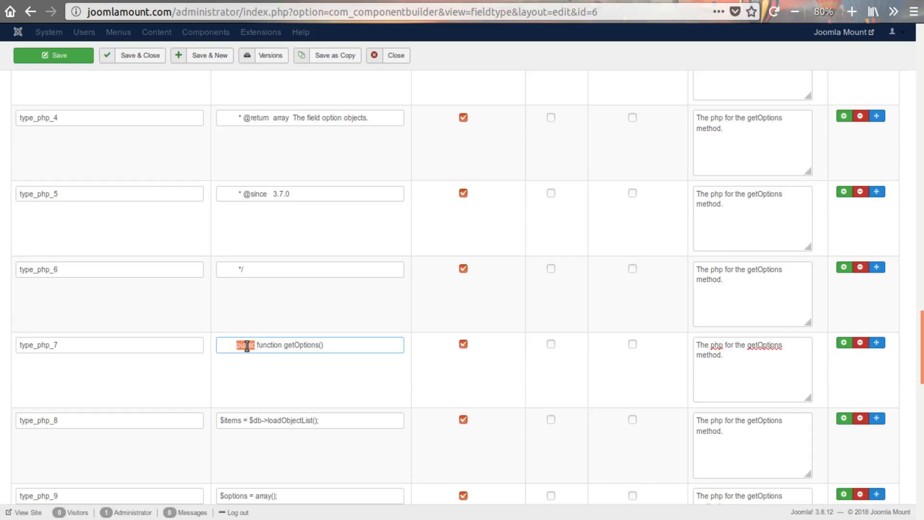
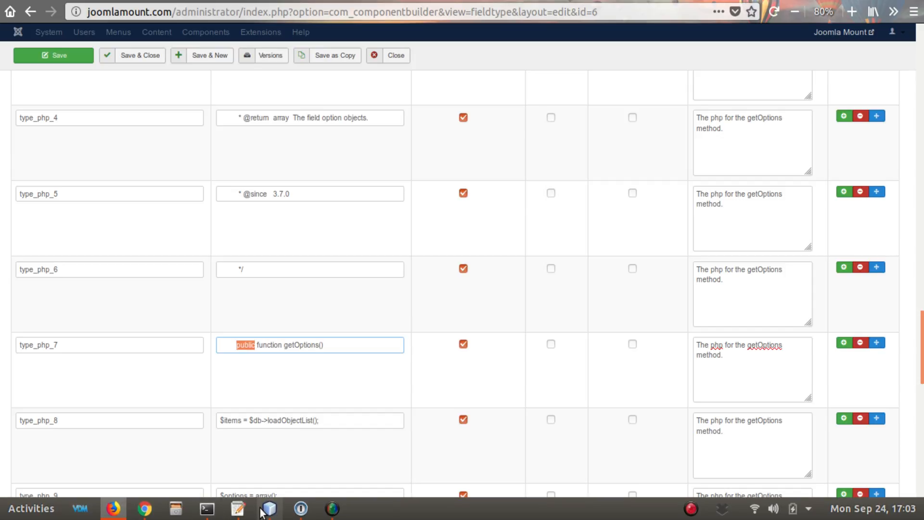
# - Switch to the code editor and examine the __get method in list.php, including its 'options' check and getOptions call
pyautogui.click(266, 512)
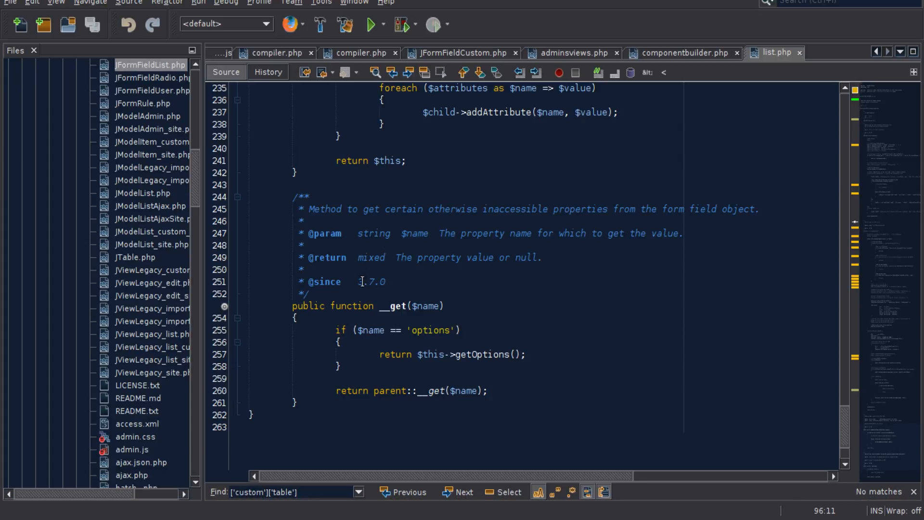
pyautogui.click(381, 309)
pyautogui.moveTo(404, 310); pyautogui.dragTo(408, 309)
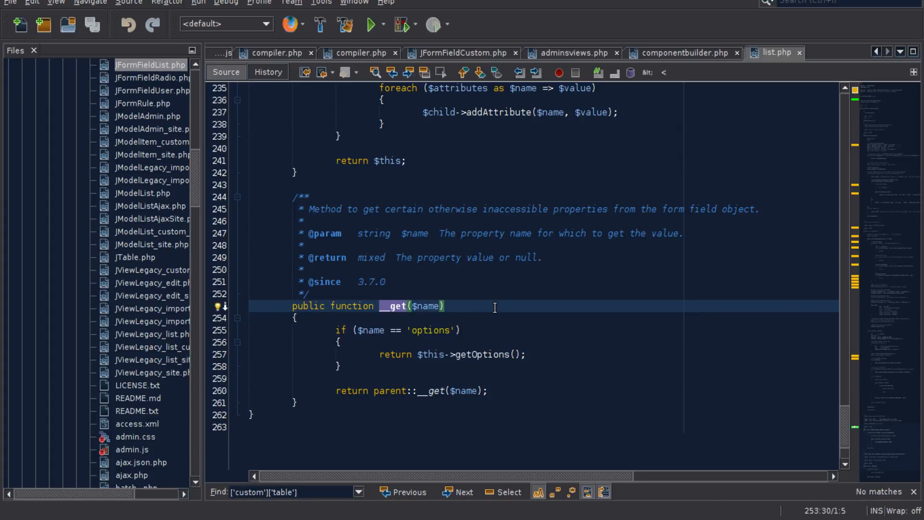
pyautogui.click(494, 307)
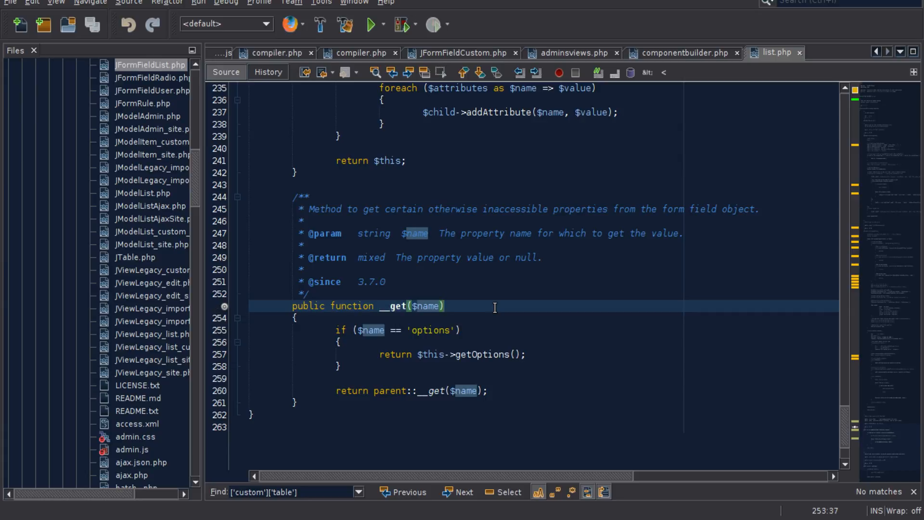
pyautogui.doubleClick(482, 355)
pyautogui.doubleClick(436, 331)
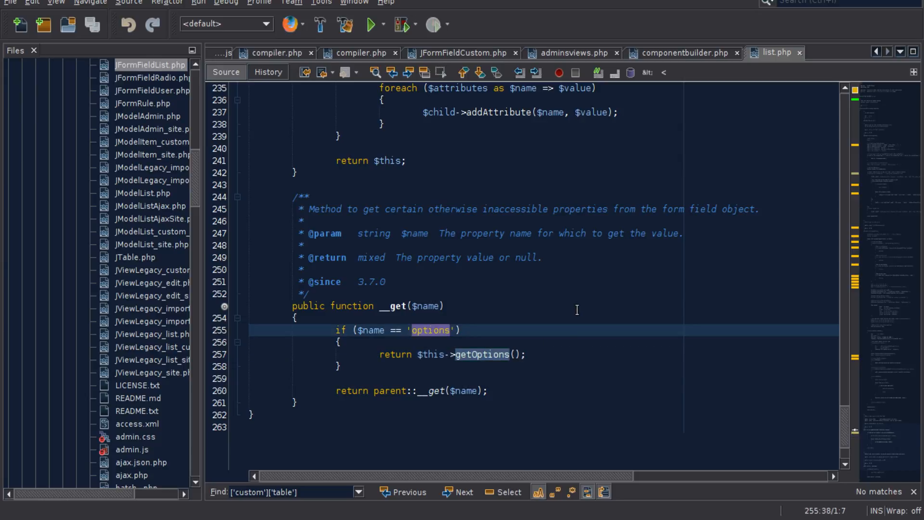
pyautogui.doubleClick(403, 307)
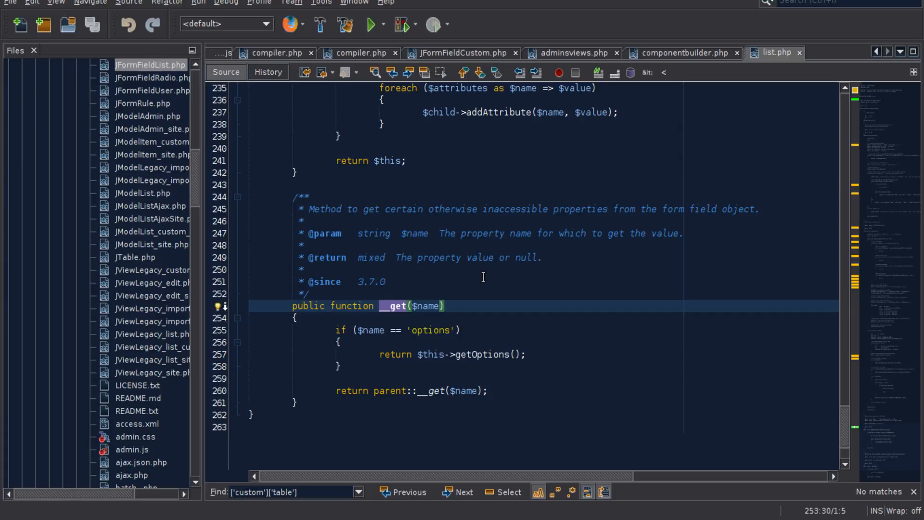
pyautogui.click(389, 262)
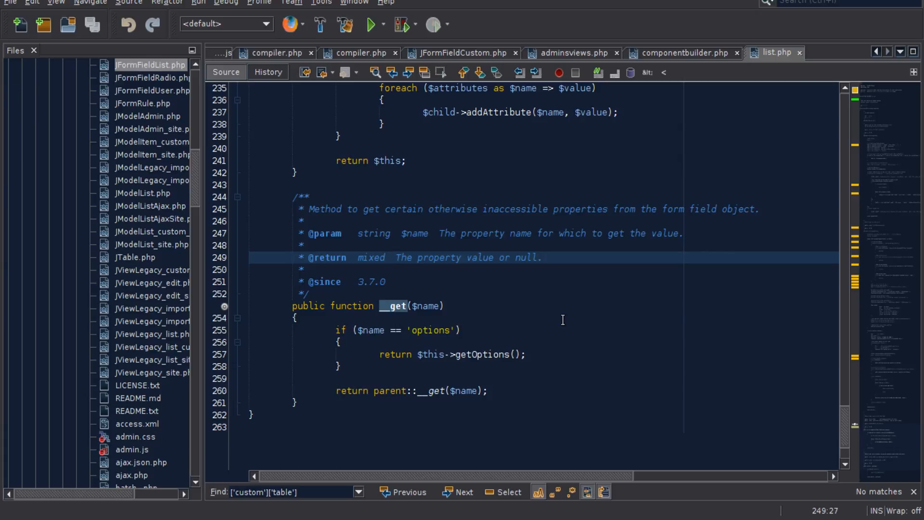
# - Examine the visibility keyword of the getOptions declaration in list.php, and return to the fieldtype form in Firefox
pyautogui.scroll(2, 404, 275)
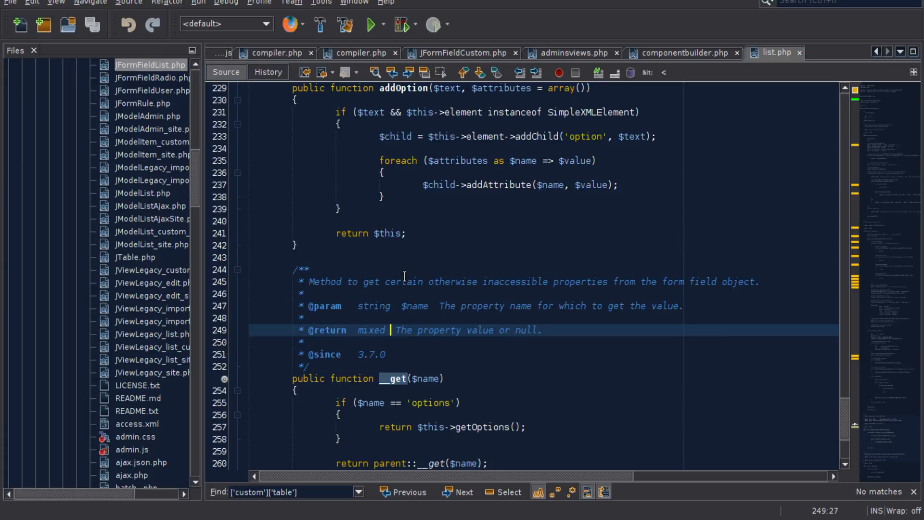
pyautogui.scroll(5, 405, 276)
pyautogui.scroll(2, 404, 276)
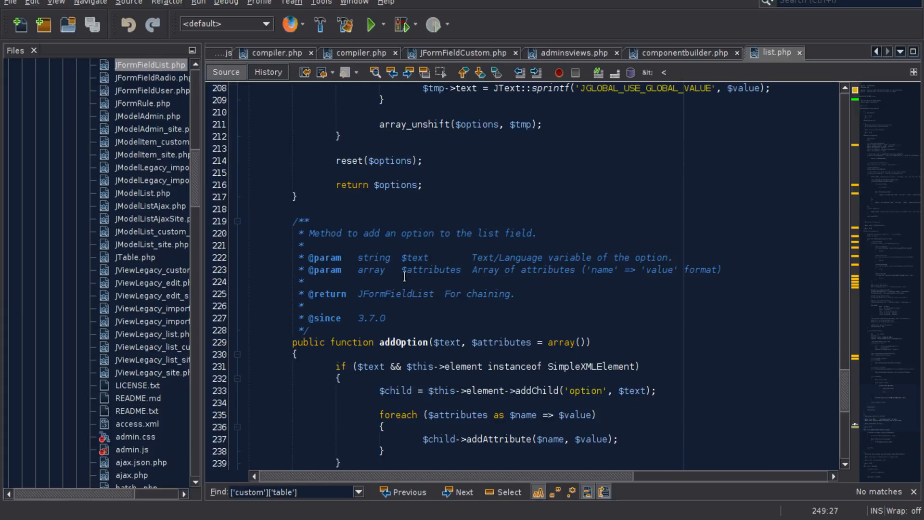
pyautogui.scroll(20, 404, 275)
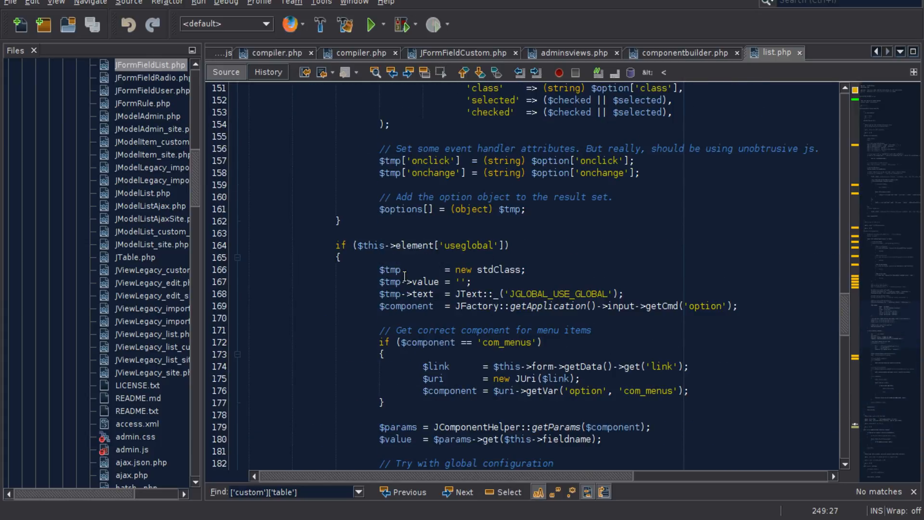
pyautogui.scroll(8, 404, 276)
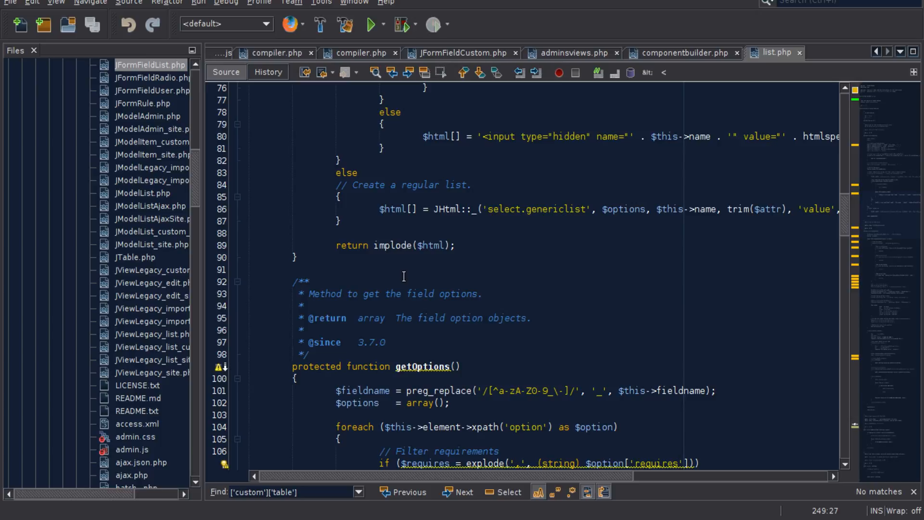
pyautogui.doubleClick(316, 368)
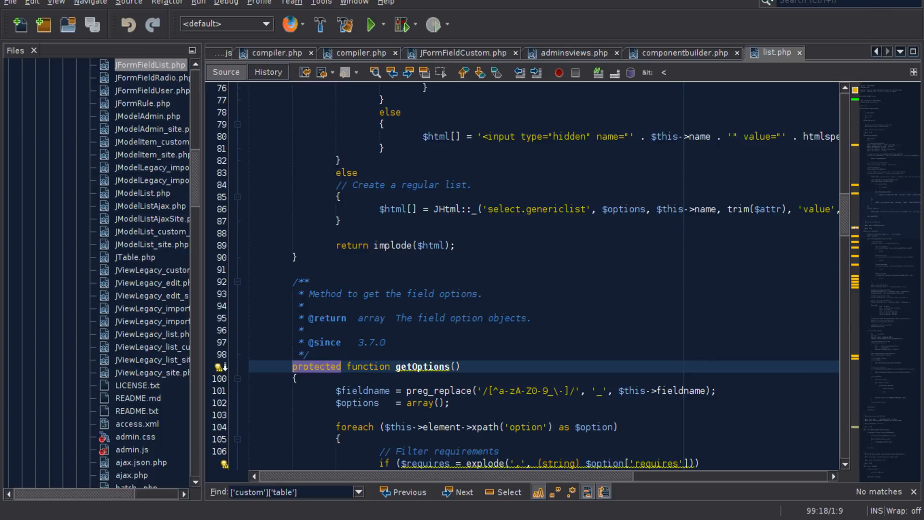
pyautogui.hotkey('alt', 'Tab')
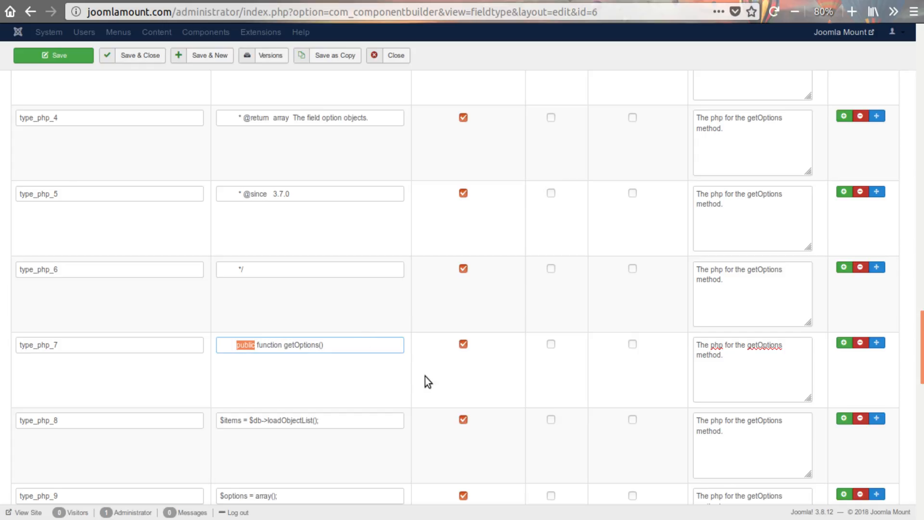
# - Set the type_php_8 value to "{" and the type_php_9 value to "// add your code here", both indented, copying them from the text editor
pyautogui.hotkey('alt', 'Tab')
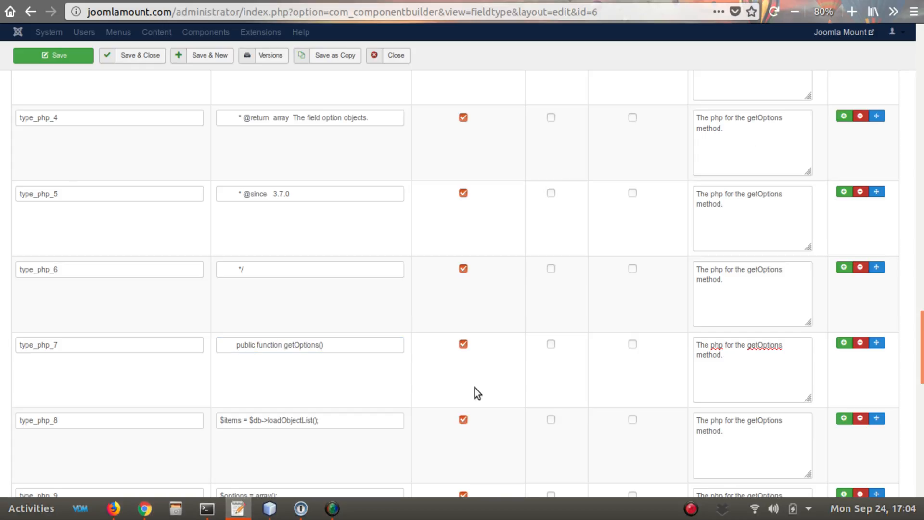
pyautogui.scroll(-2, 494, 374)
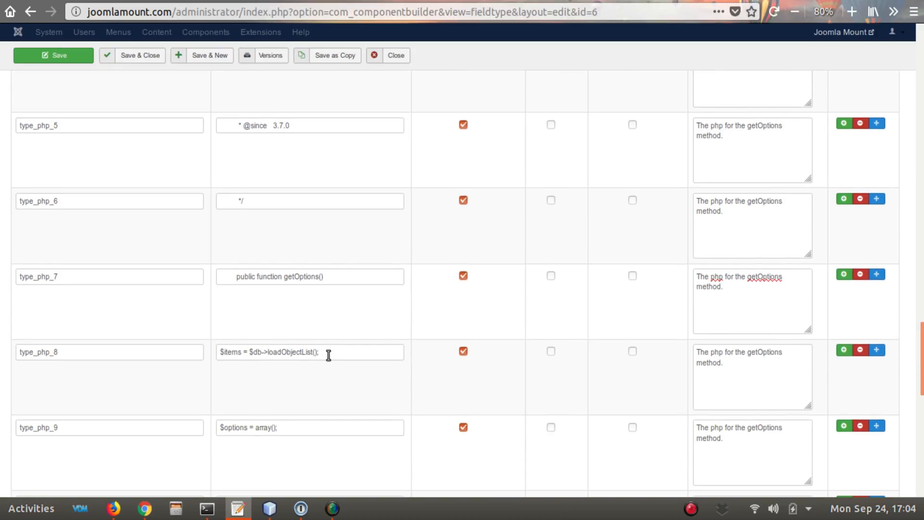
pyautogui.moveTo(328, 356); pyautogui.dragTo(206, 350)
pyautogui.write('{')
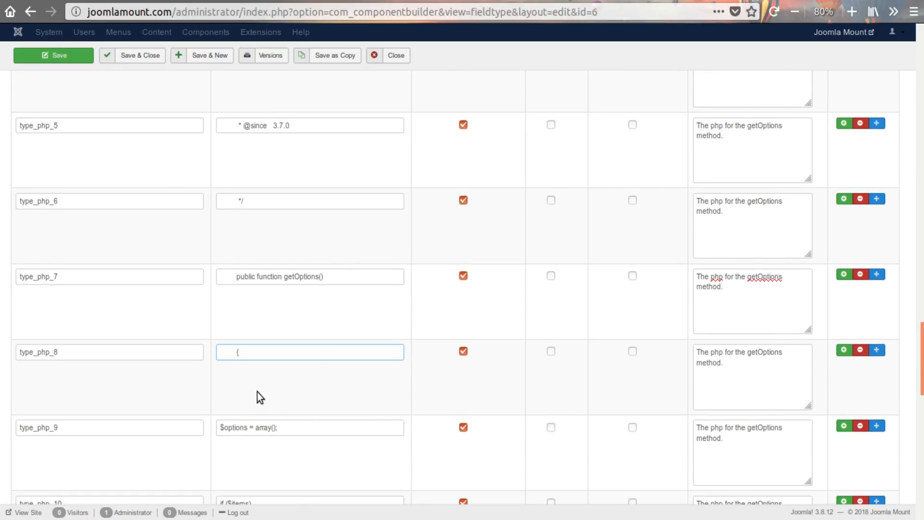
pyautogui.scroll(-2, 371, 396)
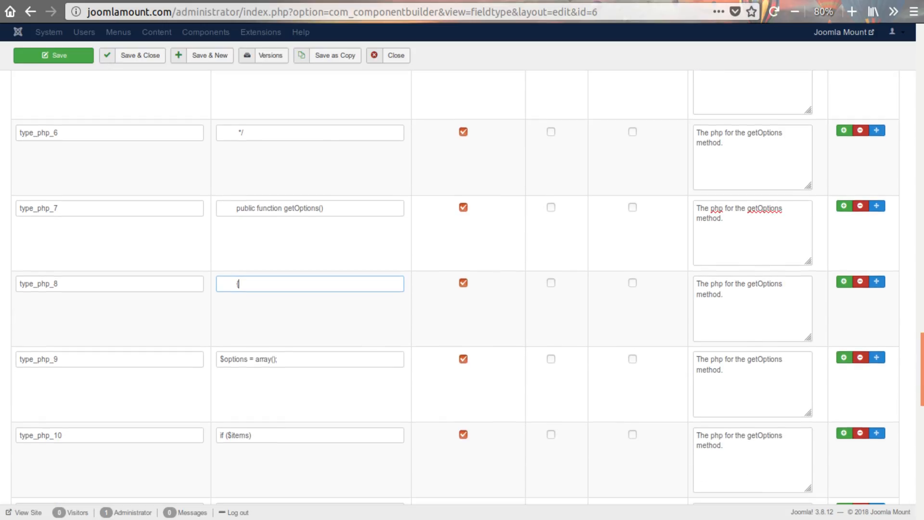
pyautogui.hotkey('alt', 'Tab')
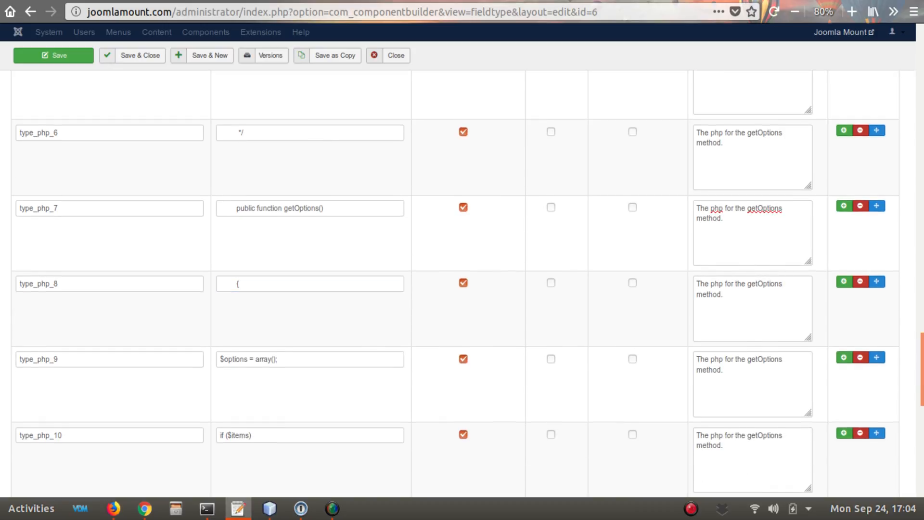
pyautogui.moveTo(305, 360); pyautogui.dragTo(224, 385)
pyautogui.write('// add your code here')
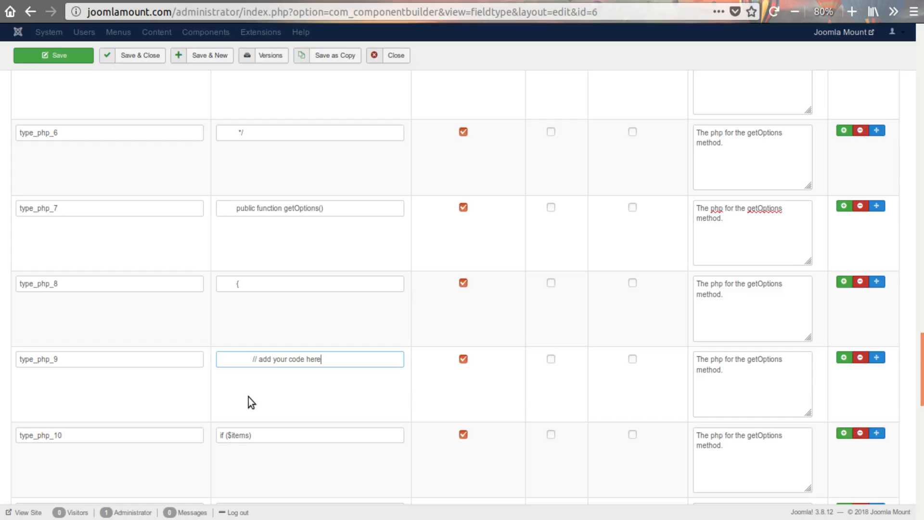
# - Set the type_php_10 value to an indented "}" copied from the text editor
pyautogui.scroll(-1, 287, 396)
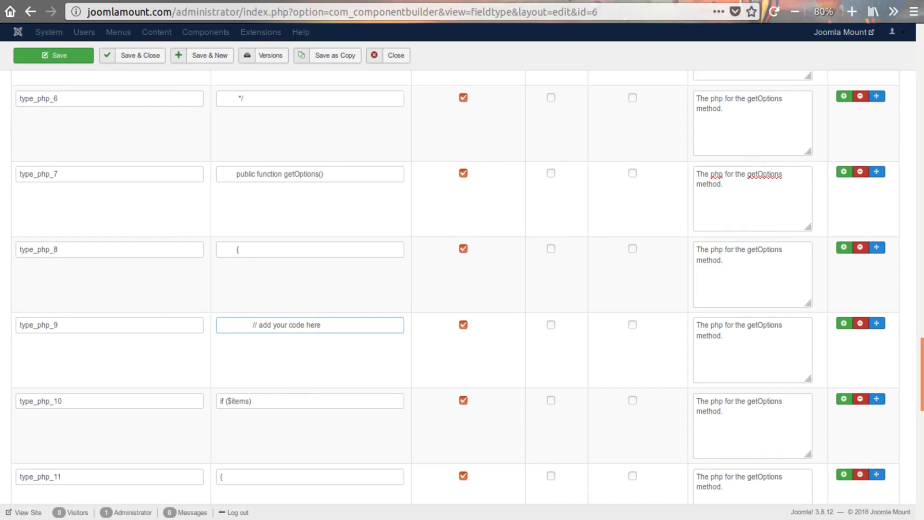
pyautogui.hotkey('alt', 'Tab')
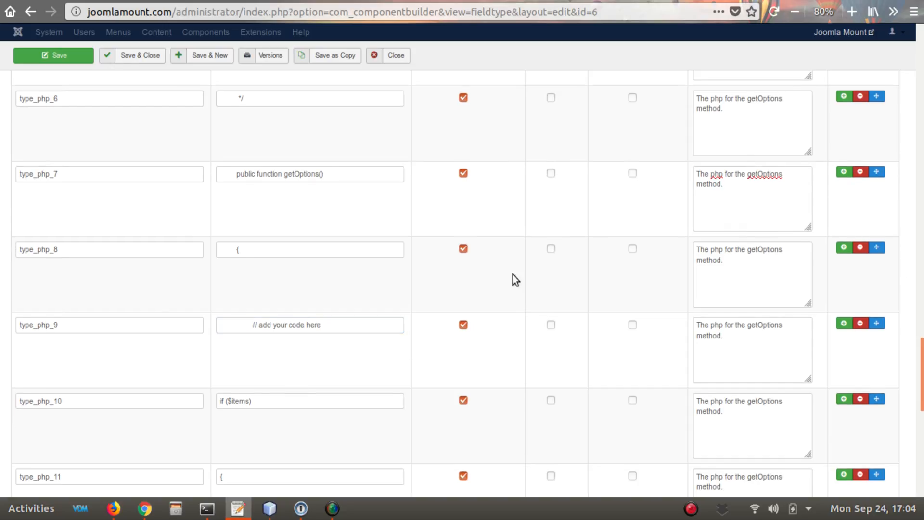
pyautogui.moveTo(280, 402); pyautogui.dragTo(201, 400)
pyautogui.write('}')
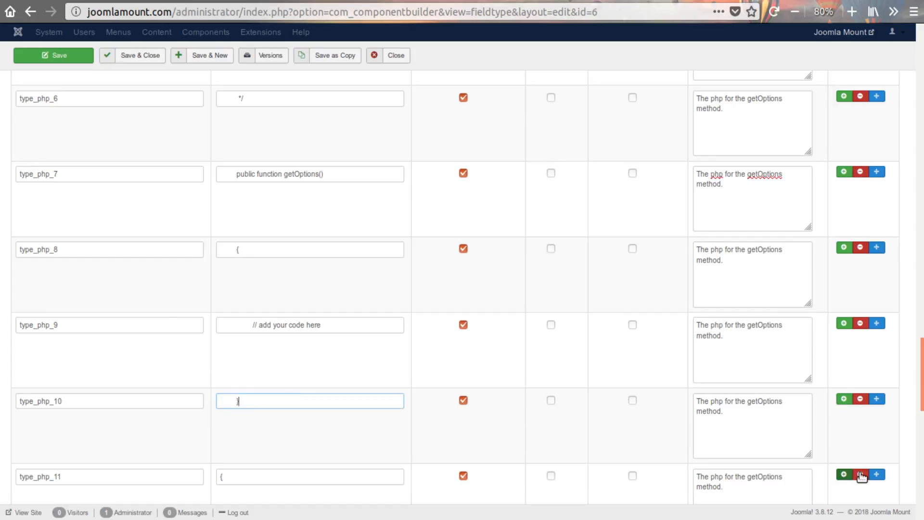
# - Remove all the surplus property rows from type_php_11 through type_php_18
pyautogui.scroll(-1, 861, 474)
pyautogui.click(862, 442)
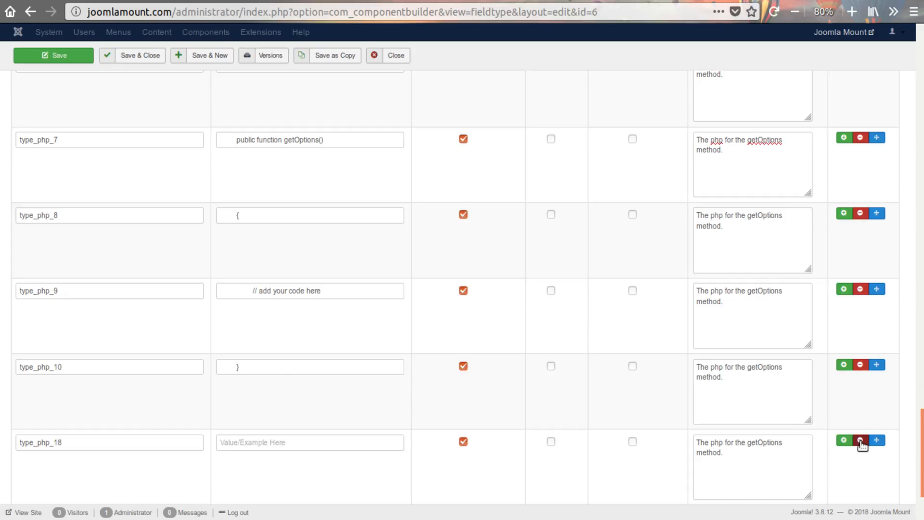
pyautogui.click(862, 442)
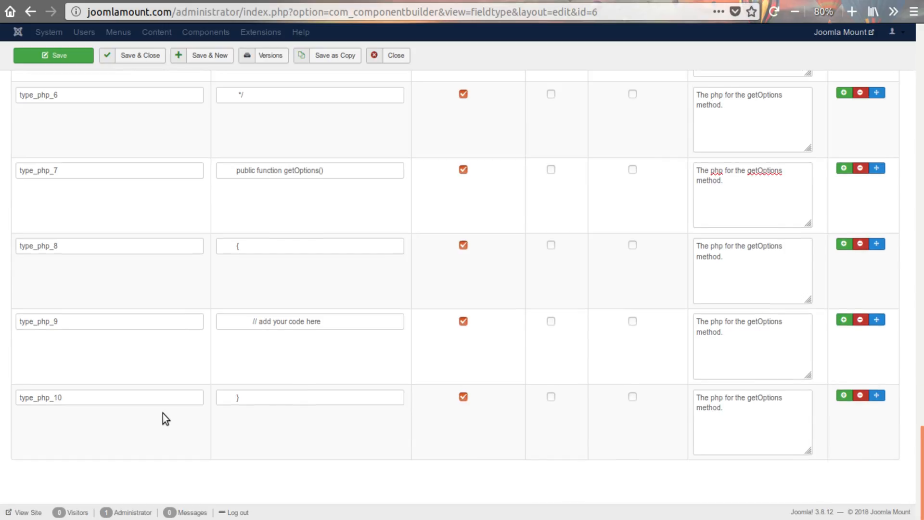
# - Copy the type_php_1 description "Method to get the field options." into the type_php_2 and type_php_3 descriptions, replacing their text
pyautogui.scroll(10, 592, 336)
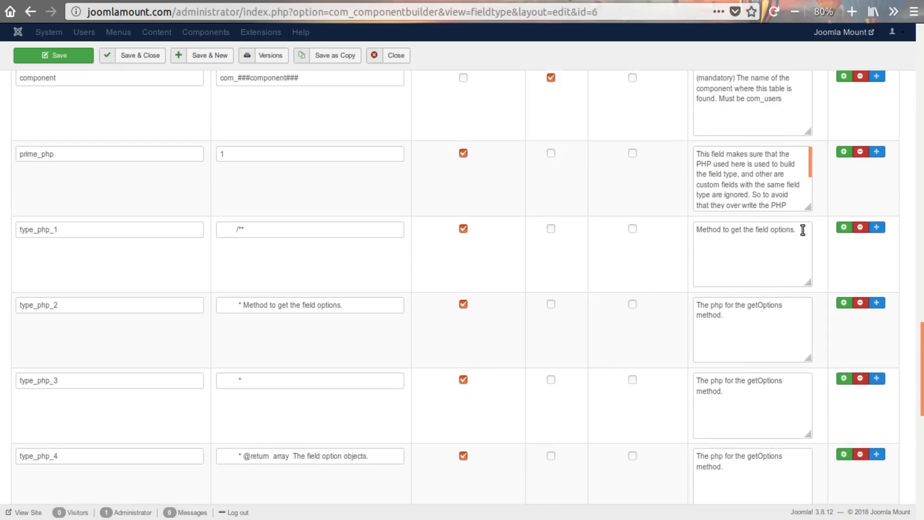
pyautogui.moveTo(802, 229); pyautogui.dragTo(695, 229)
pyautogui.hotkey('ctrl', 'c')
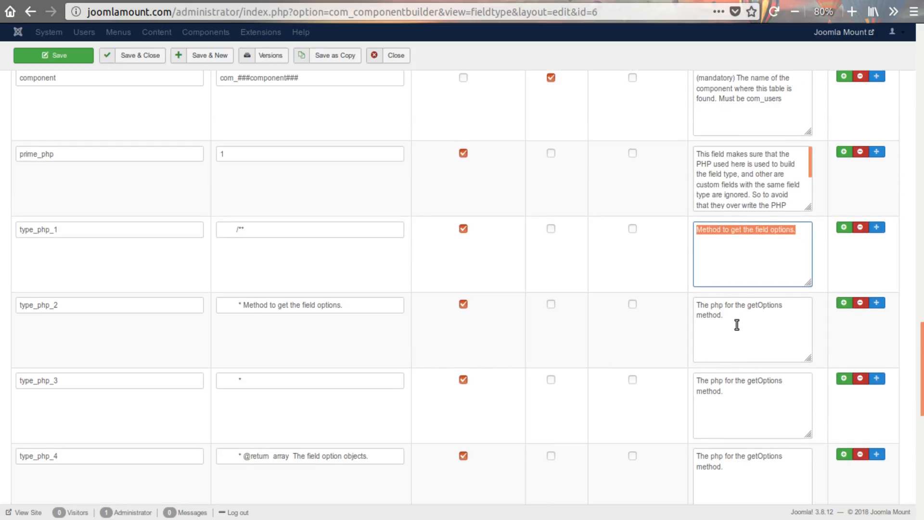
pyautogui.click(717, 337)
pyautogui.hotkey('ctrl', 'a')
pyautogui.hotkey('ctrl', 'v')
pyautogui.scroll(-2, 736, 337)
pyautogui.moveTo(741, 332); pyautogui.dragTo(666, 273)
pyautogui.hotkey('ctrl', 'v')
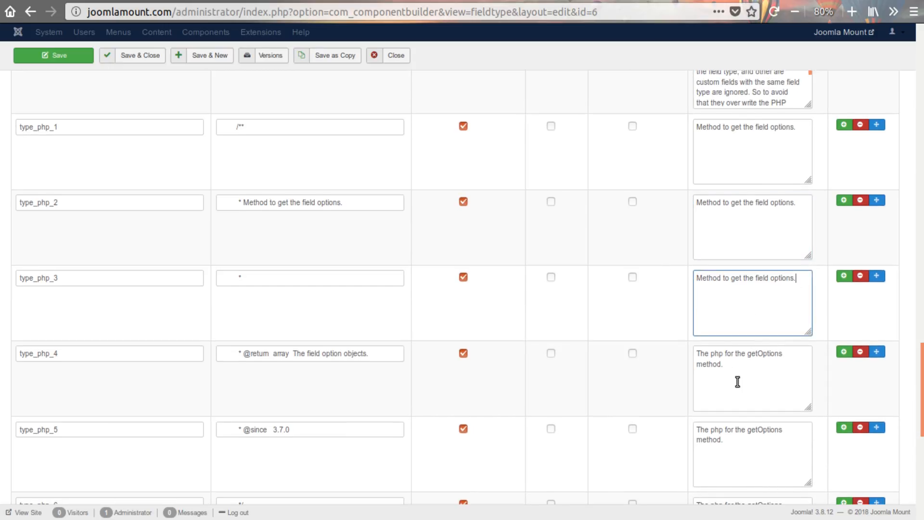
# - Replace the descriptions of type_php_4 through type_php_7 with "Method to get the field options."
pyautogui.moveTo(746, 378); pyautogui.dragTo(658, 336)
pyautogui.hotkey('ctrl', 'v')
pyautogui.scroll(-3, 741, 382)
pyautogui.moveTo(741, 316); pyautogui.dragTo(664, 273)
pyautogui.hotkey('ctrl', 'v')
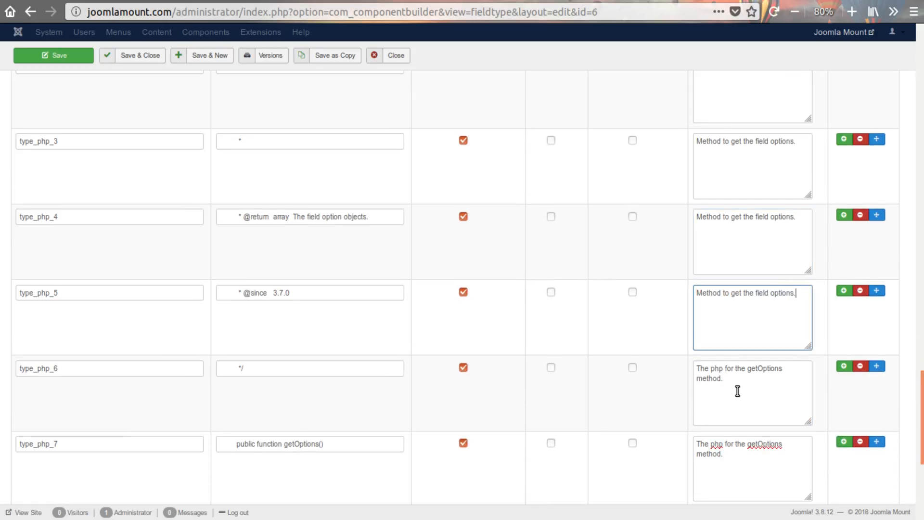
pyautogui.moveTo(745, 382); pyautogui.dragTo(674, 357)
pyautogui.hotkey('ctrl', 'v')
pyautogui.scroll(-3, 745, 382)
pyautogui.moveTo(743, 375); pyautogui.dragTo(622, 309)
pyautogui.hotkey('ctrl', 'v')
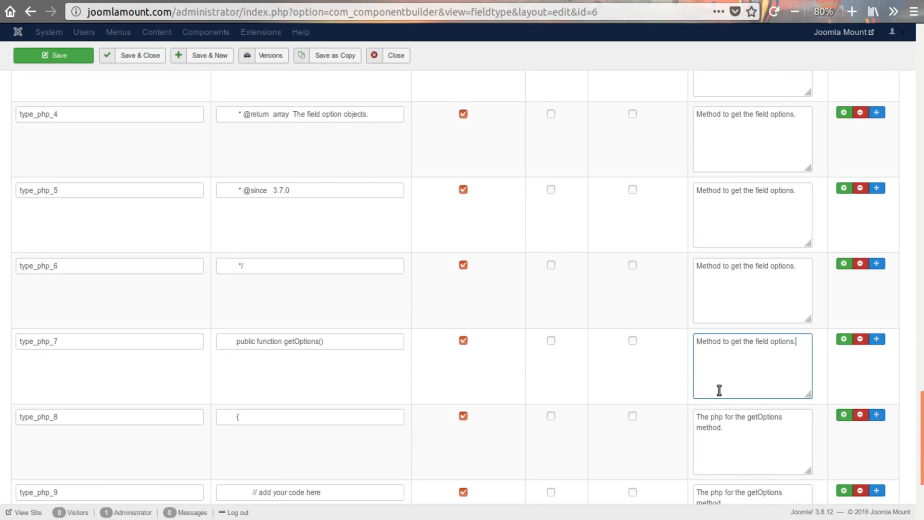
# - Replace the descriptions of type_php_8, type_php_9 and type_php_10 with "Method to get the field options."
pyautogui.scroll(-3, 717, 388)
pyautogui.moveTo(744, 318); pyautogui.dragTo(667, 293)
pyautogui.hotkey('ctrl', 'v')
pyautogui.moveTo(737, 379); pyautogui.dragTo(674, 331)
pyautogui.hotkey('ctrl', 'v')
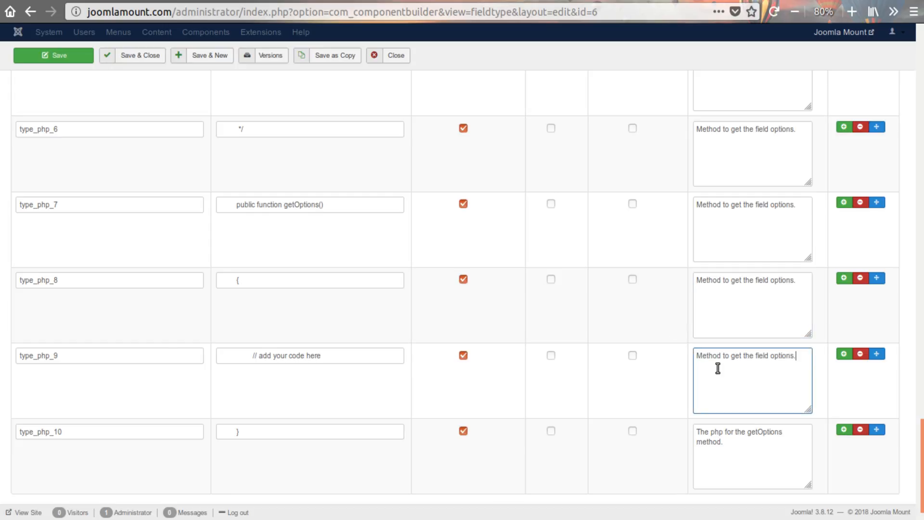
pyautogui.click(49, 356)
pyautogui.moveTo(49, 356); pyautogui.dragTo(19, 356)
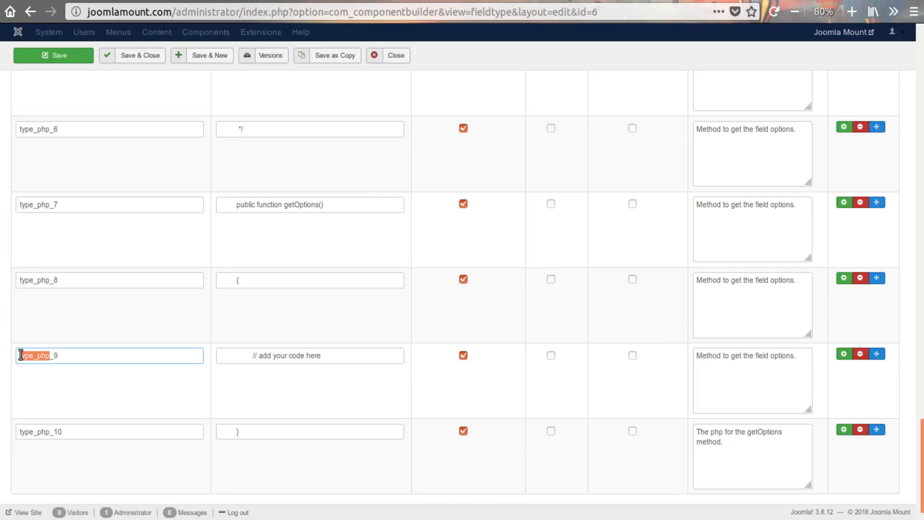
pyautogui.moveTo(777, 453); pyautogui.dragTo(623, 415)
pyautogui.hotkey('ctrl', 'v')
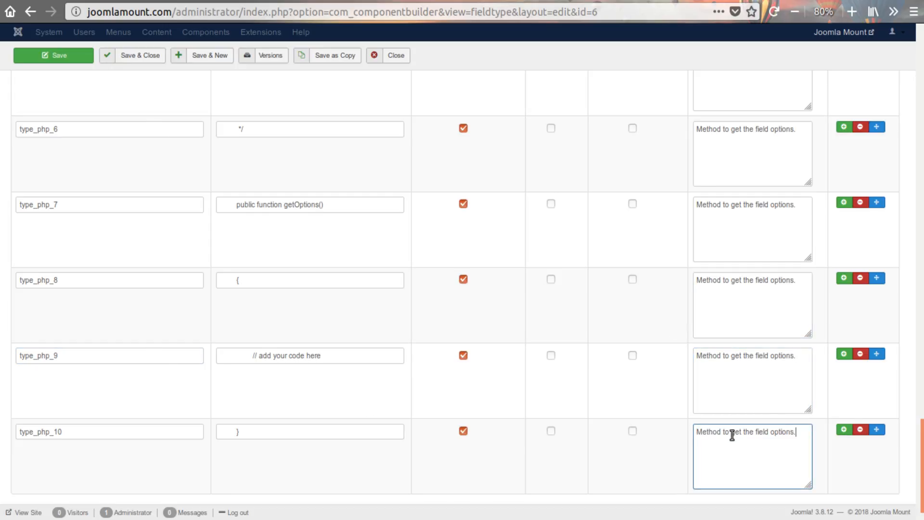
# - Review the edited type_php rows and the extends, component and prime_php properties above them
pyautogui.scroll(-1, 736, 424)
pyautogui.scroll(5, 691, 400)
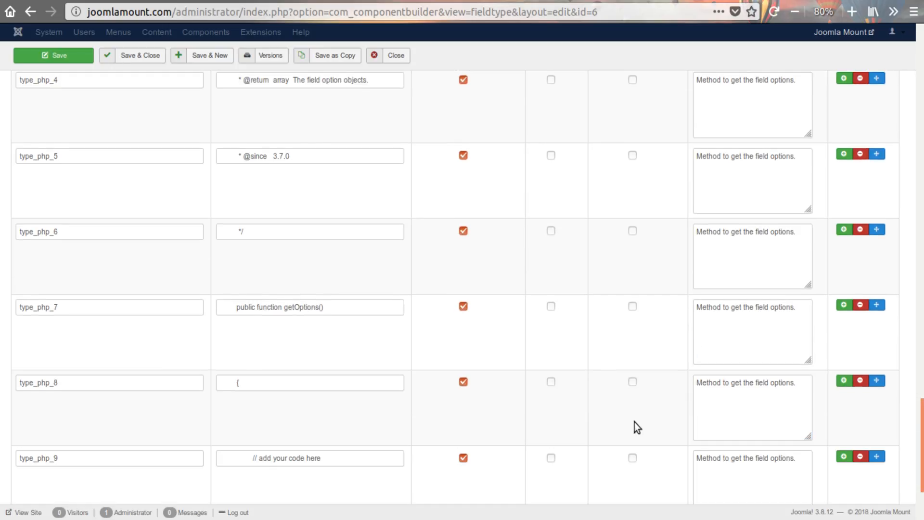
pyautogui.scroll(4, 635, 422)
pyautogui.scroll(1, 545, 417)
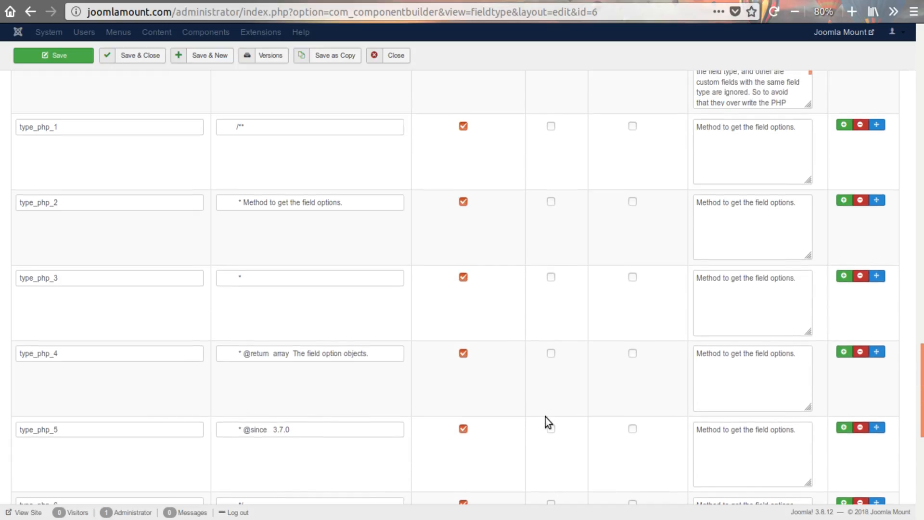
pyautogui.scroll(2, 545, 417)
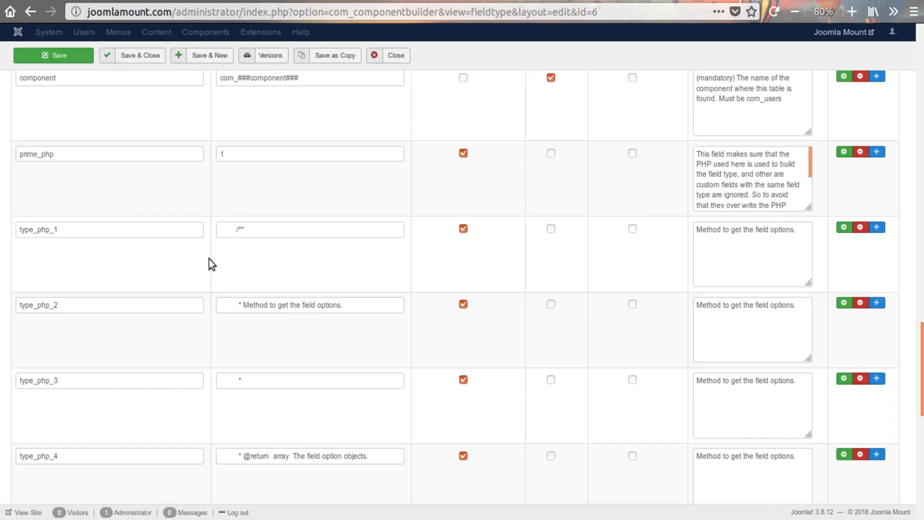
pyautogui.scroll(15, 590, 369)
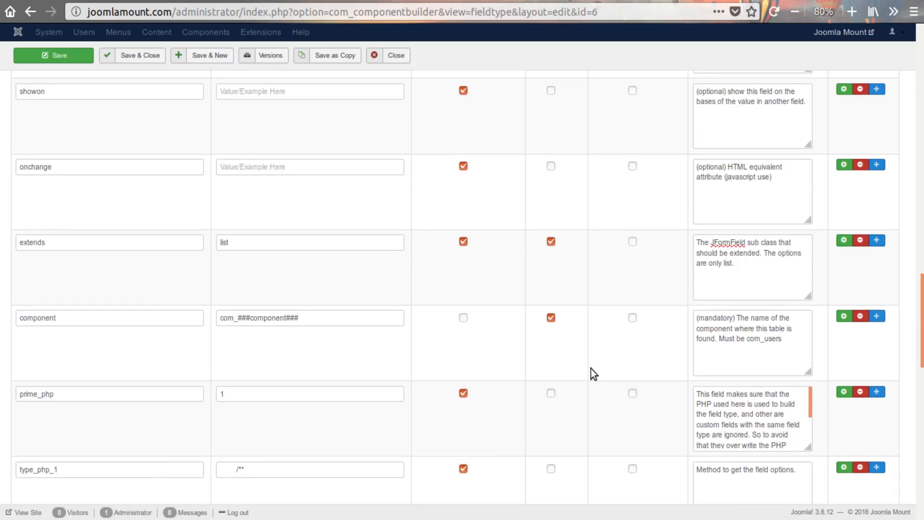
# - Replace the fieldtype's Description with "My own custom list field"
pyautogui.scroll(8, 591, 368)
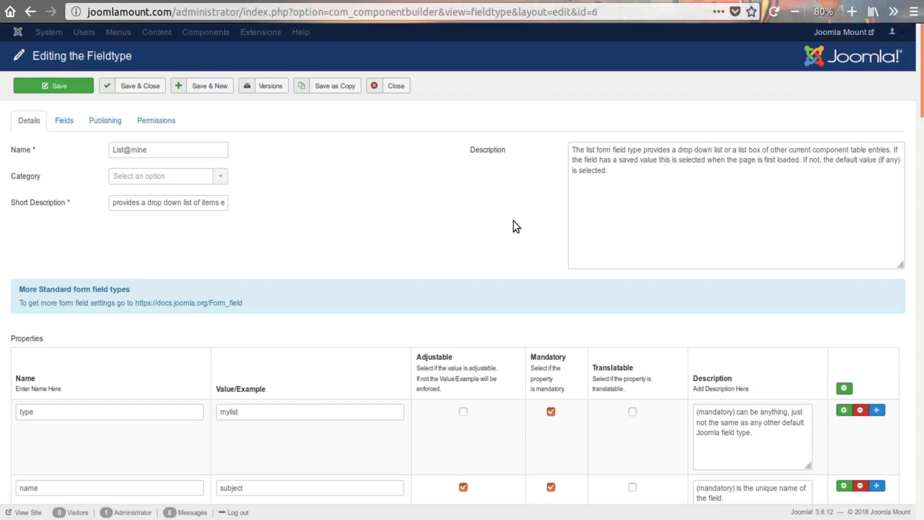
pyautogui.moveTo(660, 188); pyautogui.dragTo(541, 145)
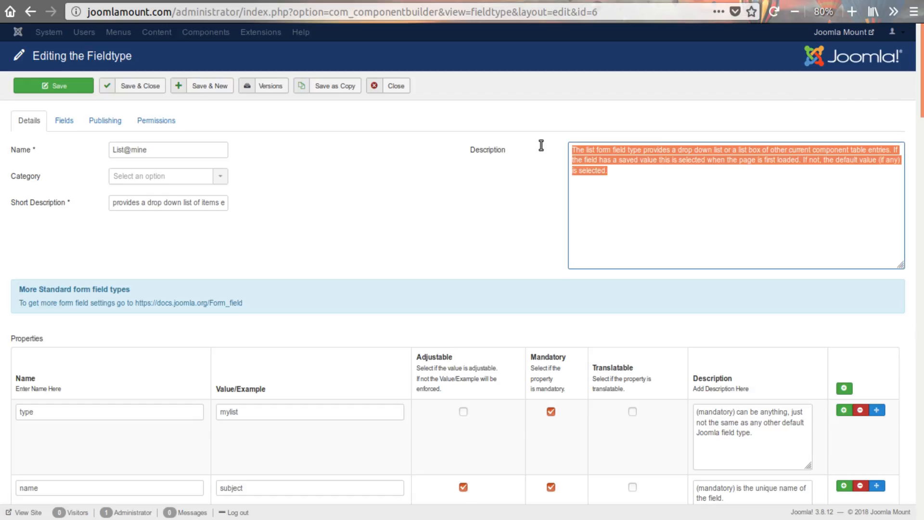
pyautogui.write('My ow')
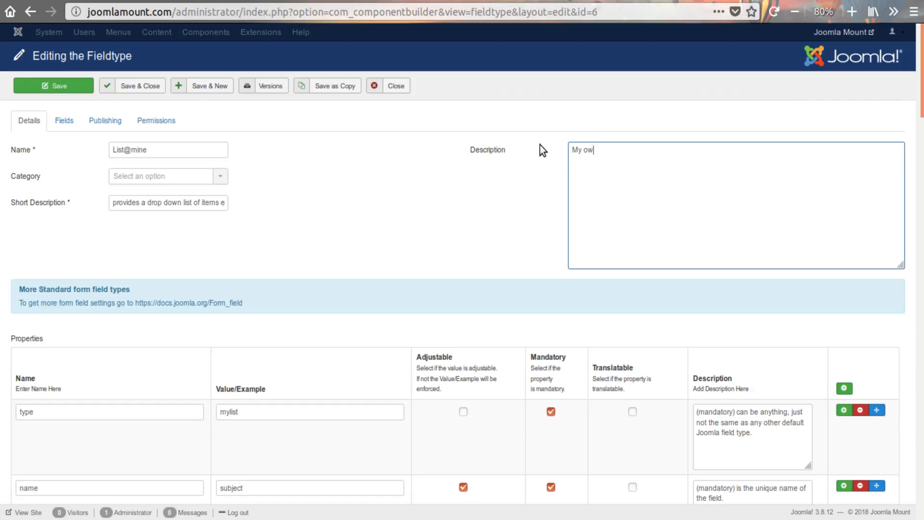
pyautogui.write('n custom list field')
# - Copy the new Description text into the Short Description, then save the fieldtype as a copy
pyautogui.tripleClick(614, 153)
pyautogui.hotkey('ctrl', 'c')
pyautogui.click(154, 202)
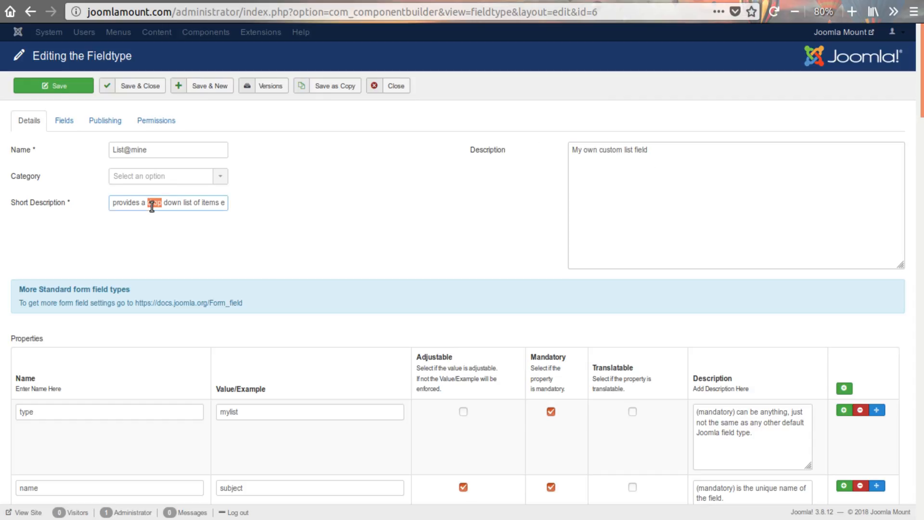
pyautogui.hotkey('ctrl', 'a')
pyautogui.hotkey('ctrl', 'v')
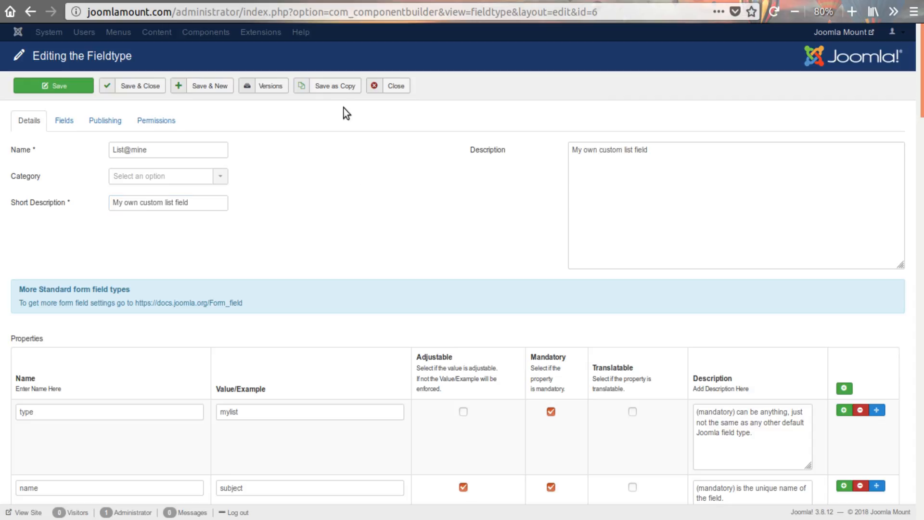
pyautogui.click(337, 88)
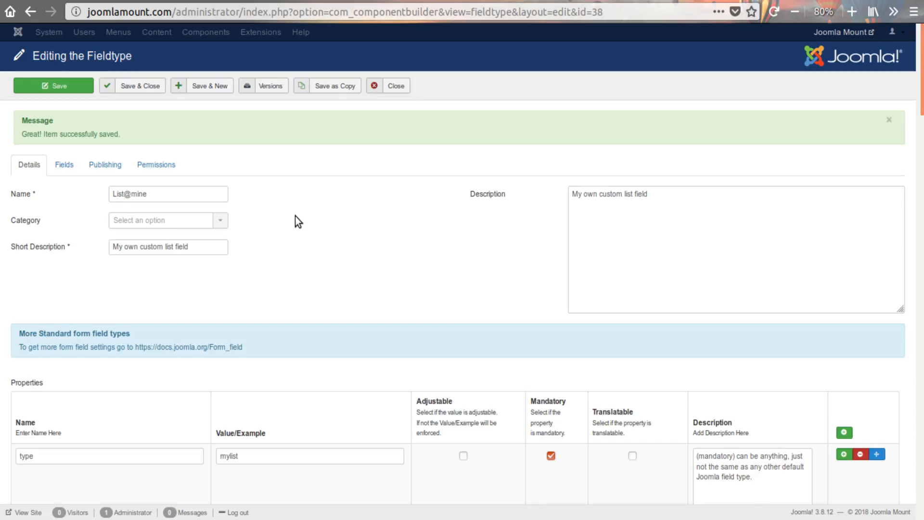
# - Append the placeholder [[[com_component]]] to the "// add your code here" value of type_php_9
pyautogui.scroll(-7, 365, 322)
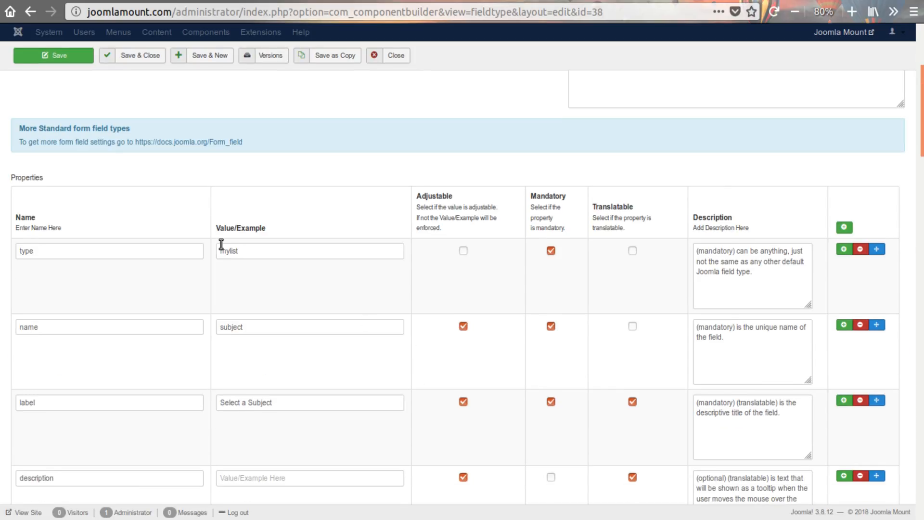
pyautogui.scroll(-13, 288, 295)
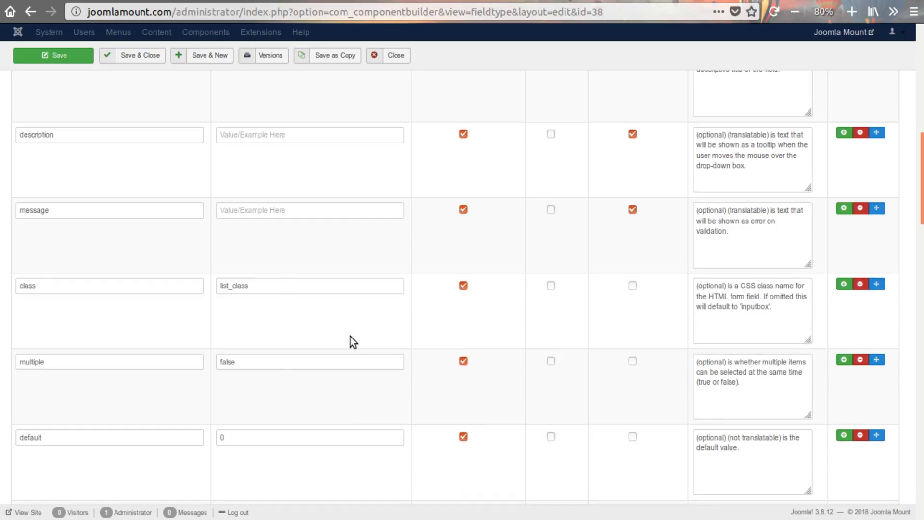
pyautogui.scroll(-10, 349, 334)
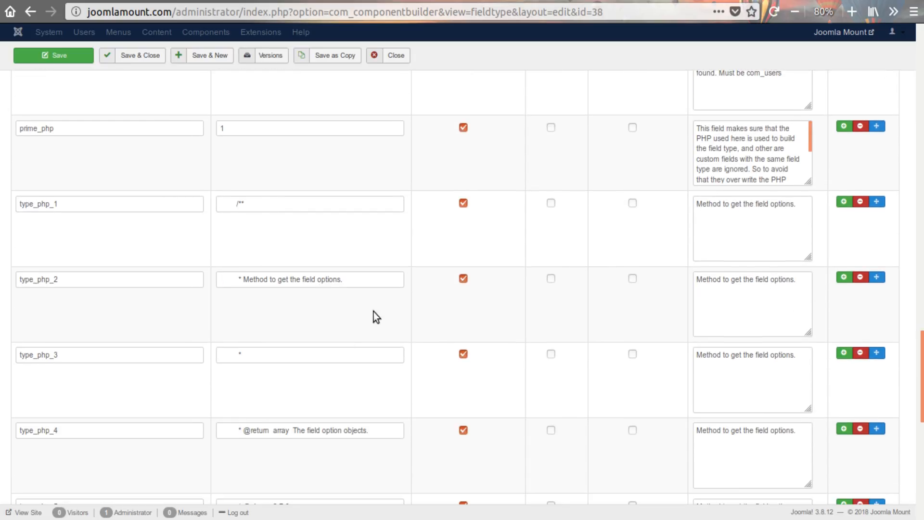
pyautogui.scroll(3, 319, 351)
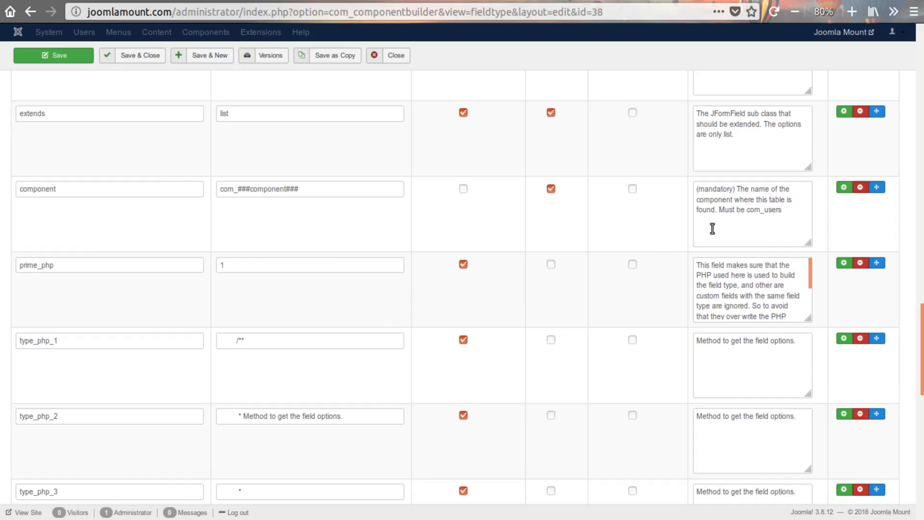
pyautogui.scroll(-3, 250, 256)
pyautogui.scroll(-7, 461, 363)
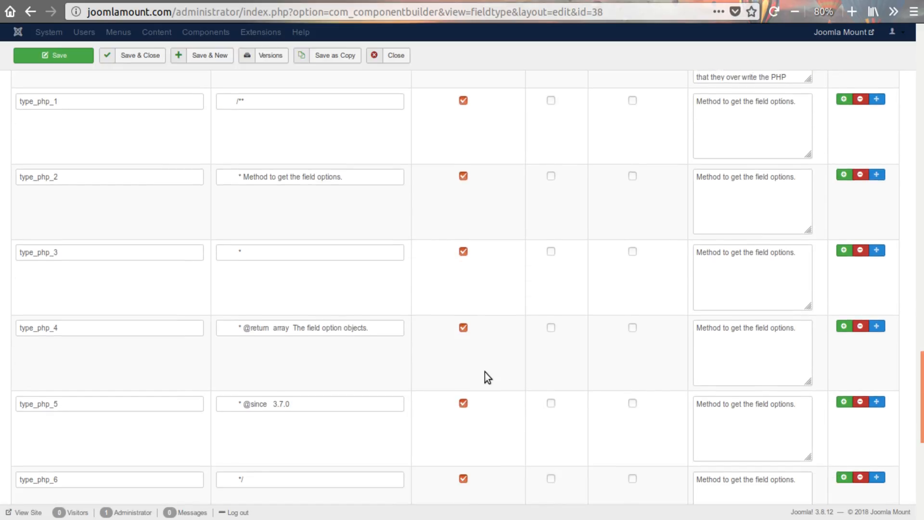
pyautogui.scroll(-4, 484, 371)
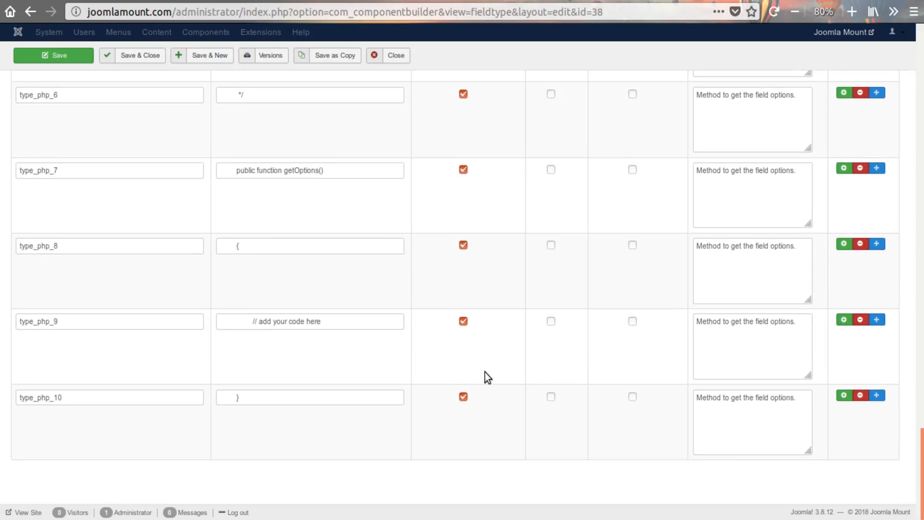
pyautogui.click(359, 322)
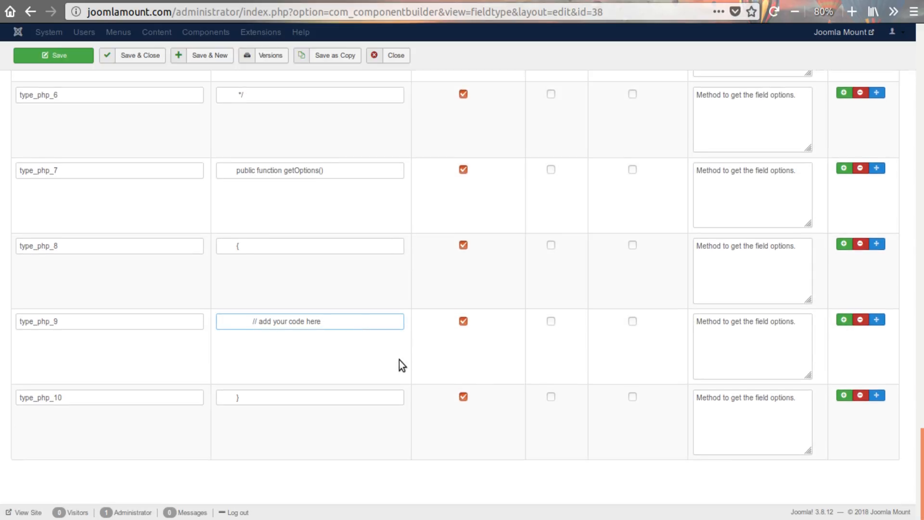
pyautogui.write('[[[com_component]]]')
pyautogui.moveTo(323, 321); pyautogui.dragTo(393, 322)
pyautogui.click(394, 323)
# - Compare the component property's name and value with the [[[com_component]]] placeholder in type_php_9
pyautogui.scroll(10, 393, 322)
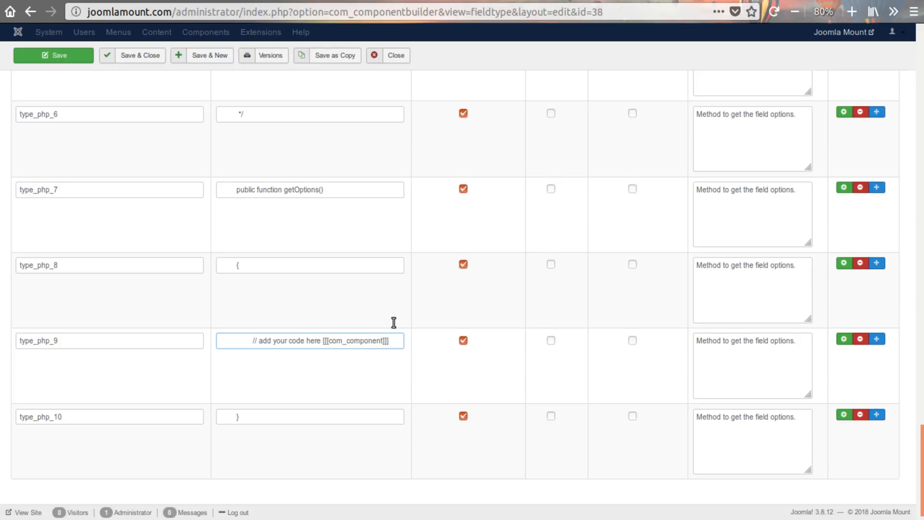
pyautogui.scroll(5, 394, 323)
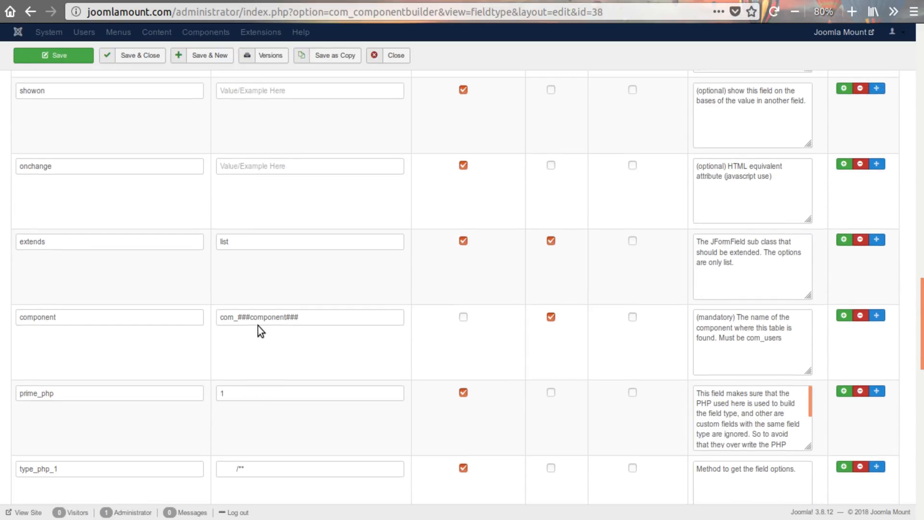
pyautogui.moveTo(82, 317); pyautogui.dragTo(13, 317)
pyautogui.click(83, 344)
pyautogui.scroll(-15, 374, 376)
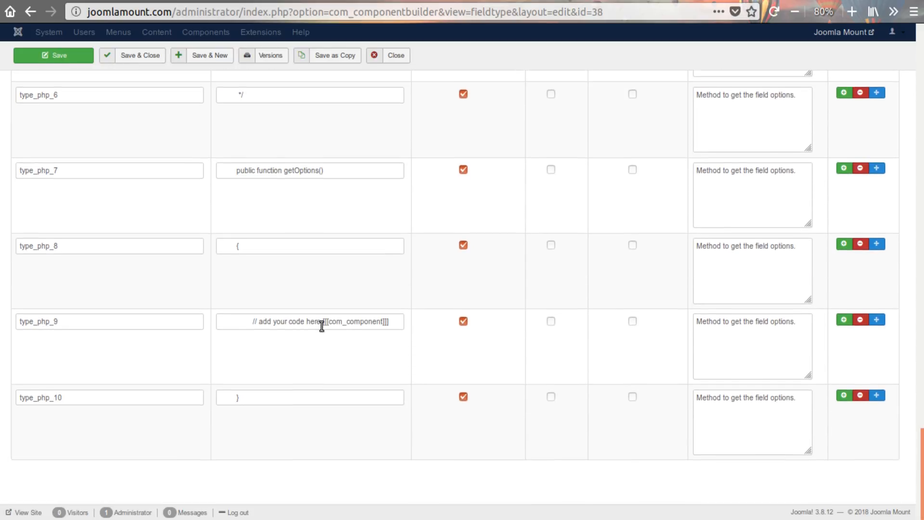
pyautogui.moveTo(321, 321); pyautogui.dragTo(393, 322)
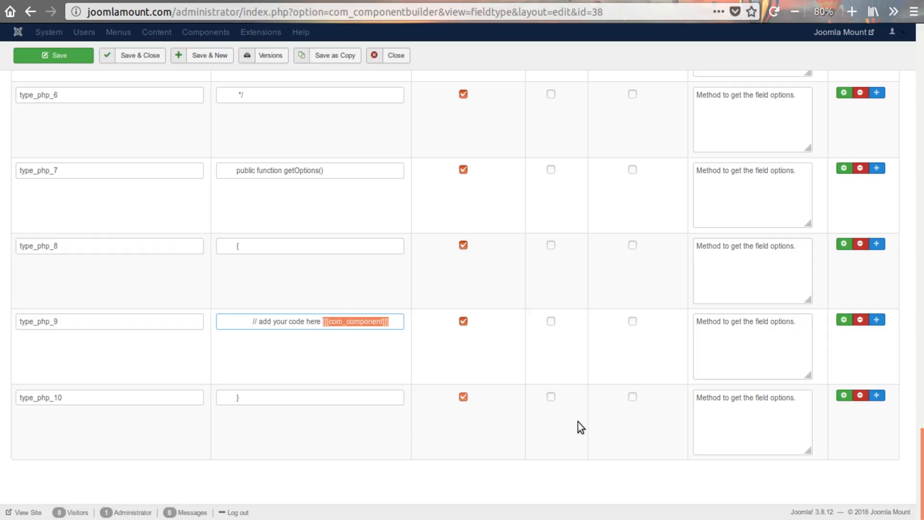
# - Add a property row after type_php_10 named type_phpa_1 with the indented value "/**"
pyautogui.click(843, 395)
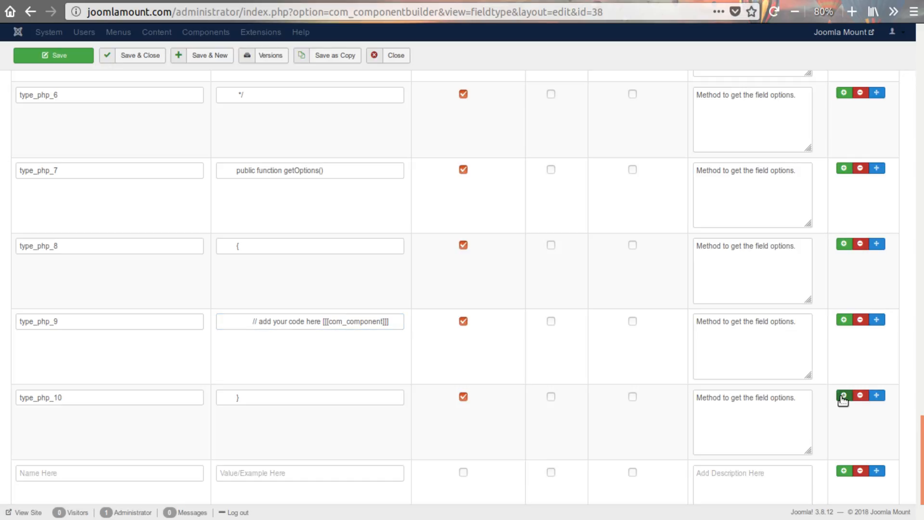
pyautogui.scroll(-3, 310, 419)
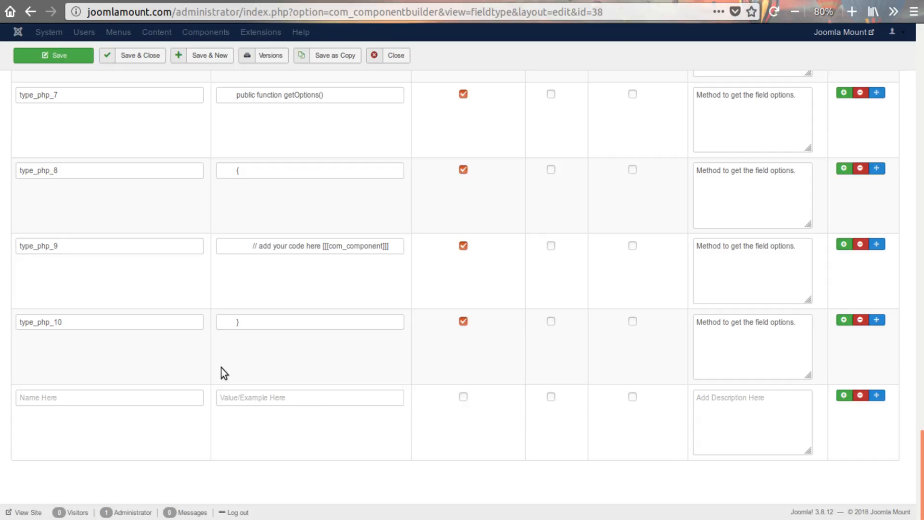
pyautogui.click(98, 404)
pyautogui.write('type')
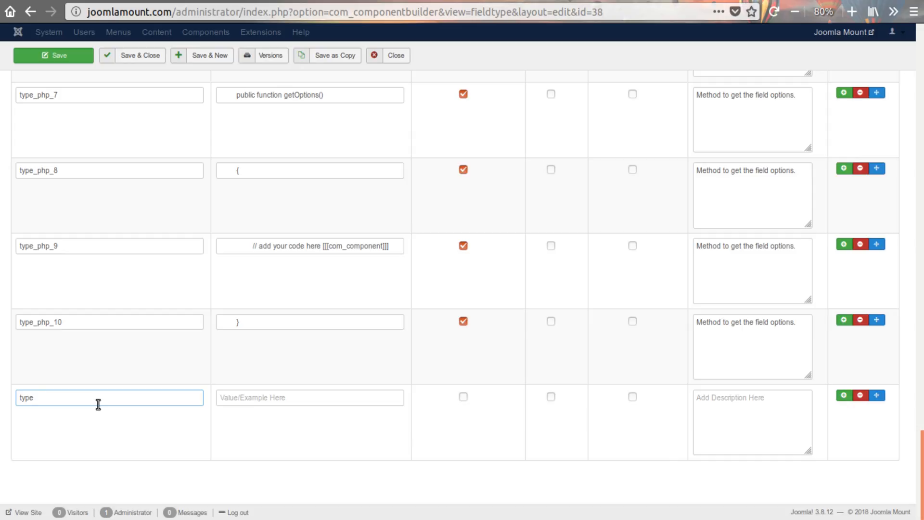
pyautogui.write('_phpa_1')
pyautogui.click(263, 399)
pyautogui.write('/**')
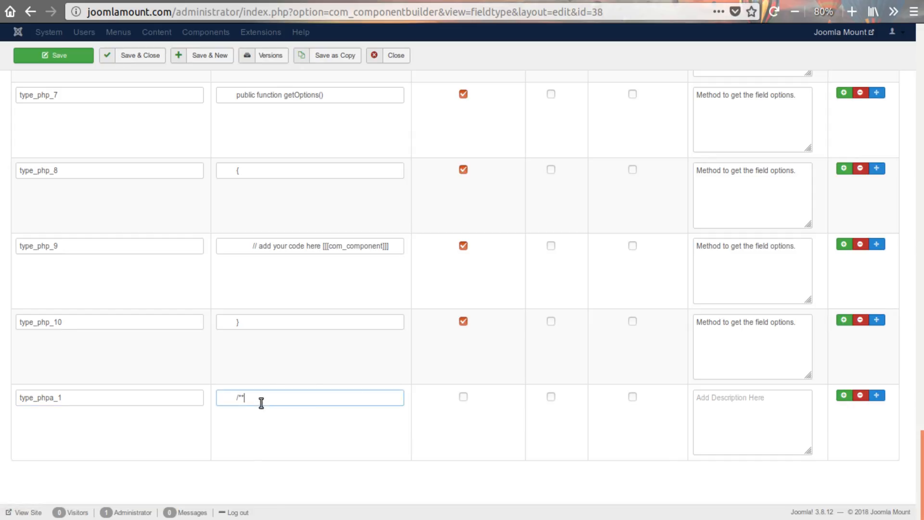
# - Add several blank property rows below type_phpa_1 for the remaining lines of code
pyautogui.click(845, 399)
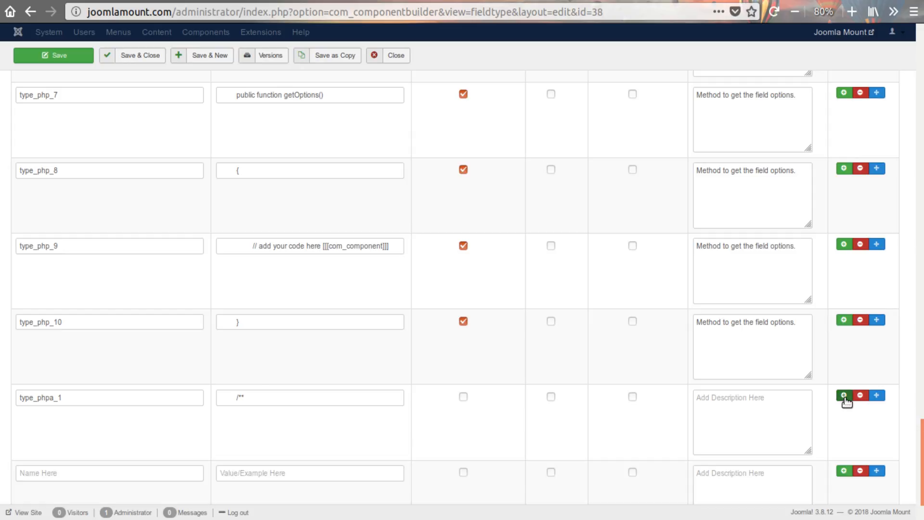
pyautogui.scroll(-3, 846, 399)
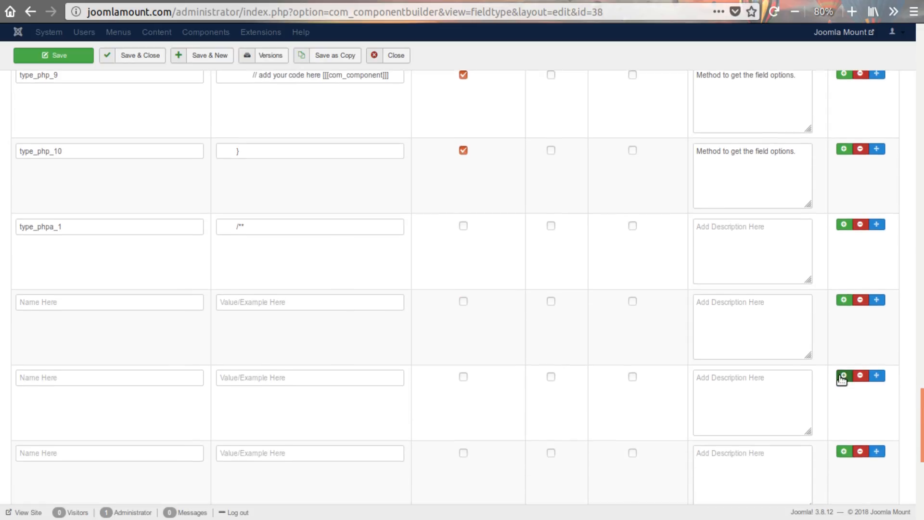
pyautogui.scroll(-2, 842, 381)
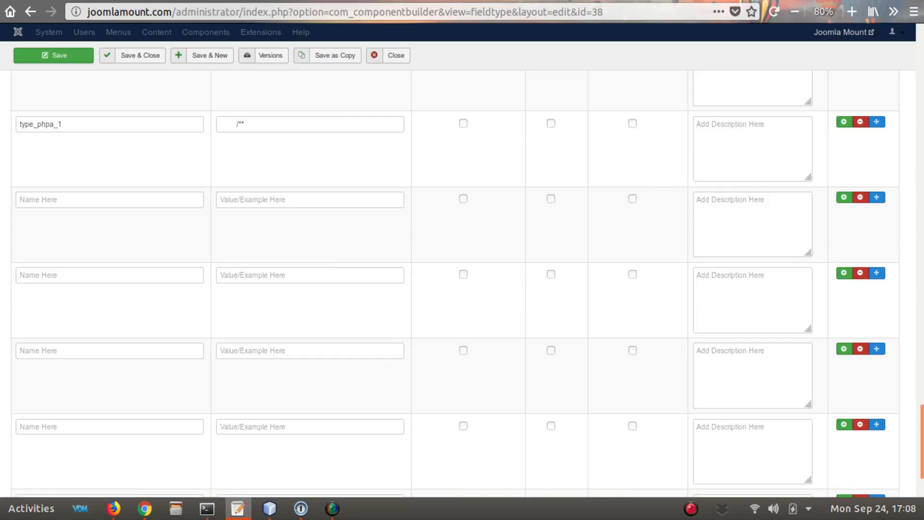
# - Enter "* Method to get the field input markup for a generic list." as the value below type_phpa_1, matching the indentation of "/**"
pyautogui.click(282, 201)
pyautogui.write('* Method to get the field input markup for a generic list.')
pyautogui.doubleClick(225, 123)
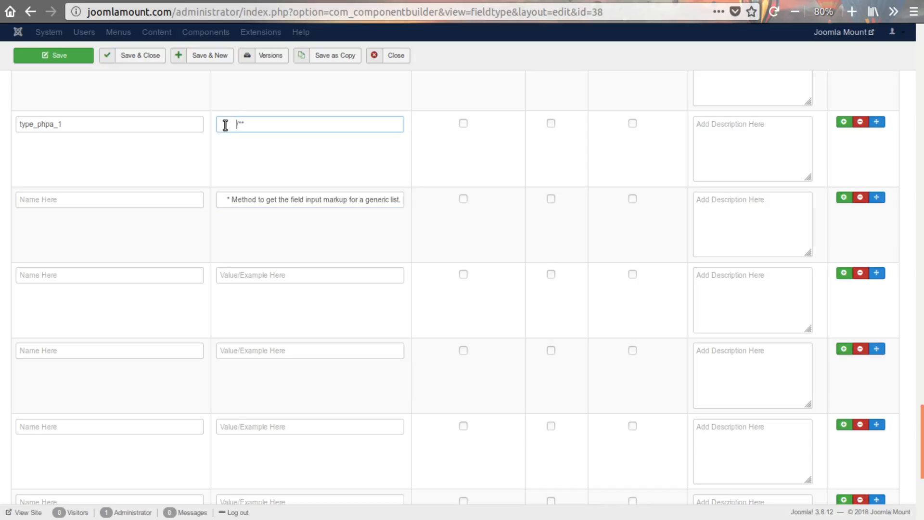
pyautogui.doubleClick(222, 199)
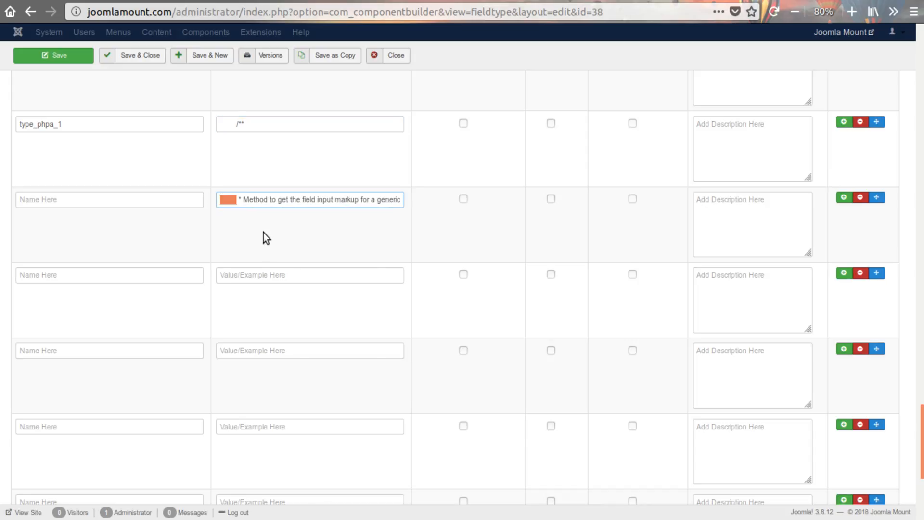
pyautogui.click(238, 200)
# - Copy the comment lines "* Use the multiple attribute to enable multiselect." and "*" from the text editor into the next two property values
pyautogui.hotkey('alt', 'Tab')
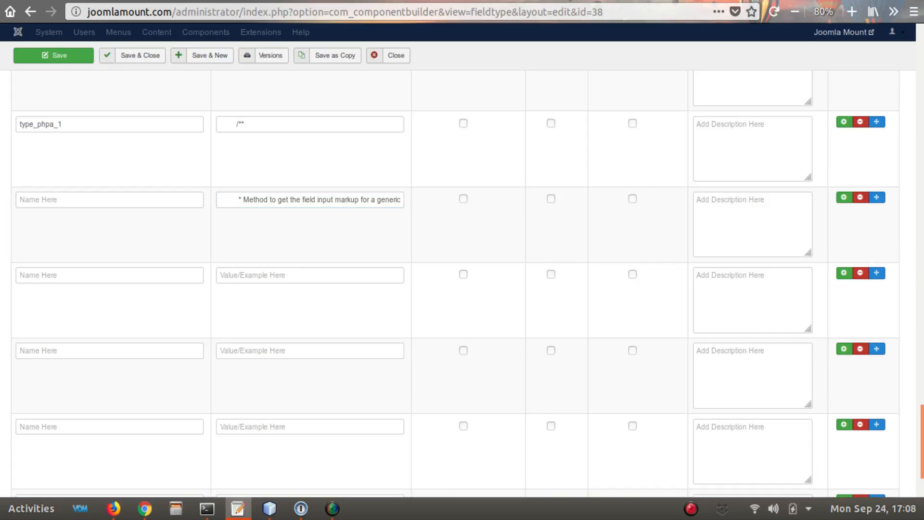
pyautogui.click(268, 276)
pyautogui.write('* Use the multiple attribute to enable multiselect.')
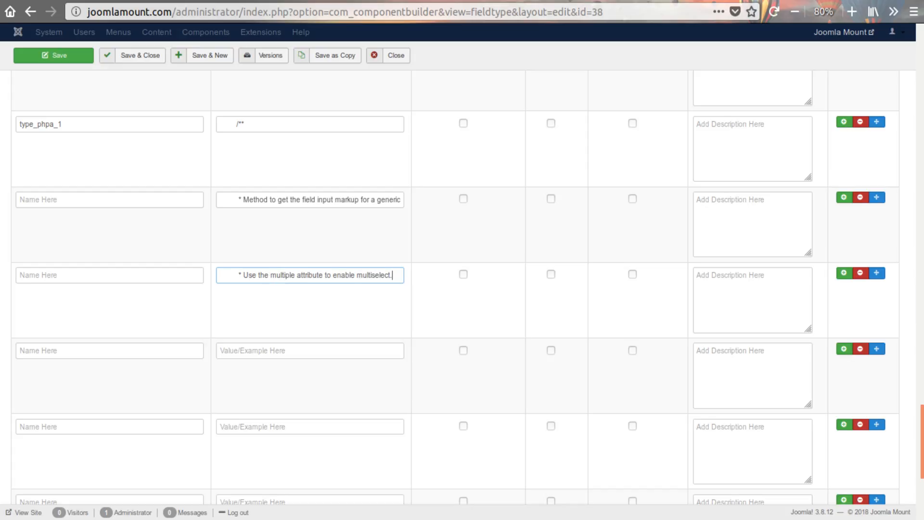
pyautogui.hotkey('alt', 'Tab')
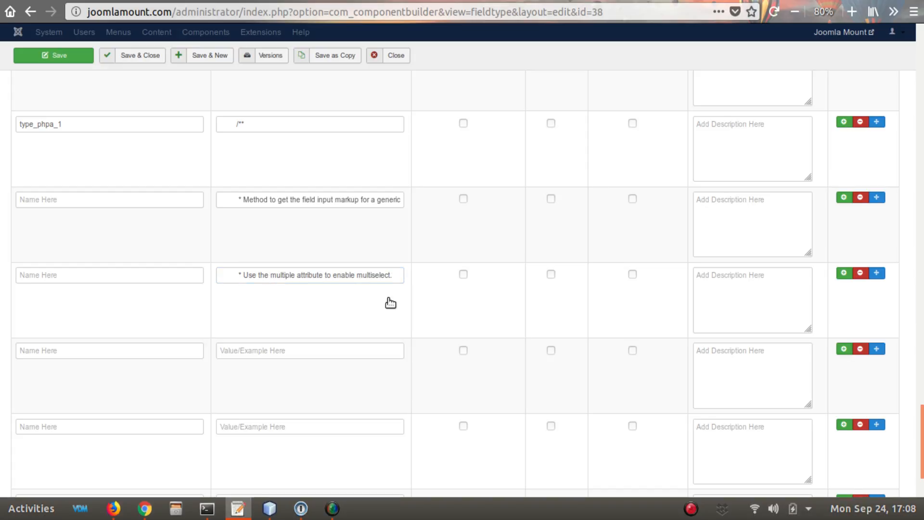
pyautogui.click(258, 350)
pyautogui.write('*')
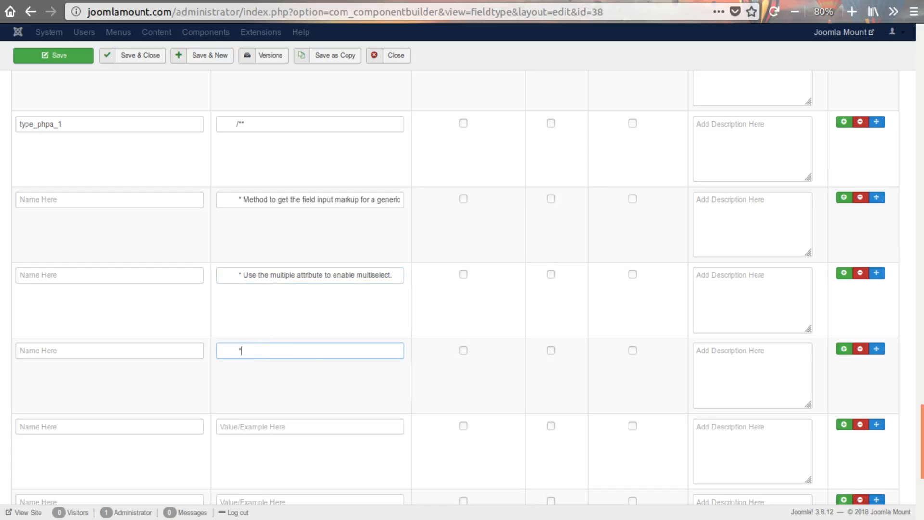
pyautogui.hotkey('alt', 'Tab')
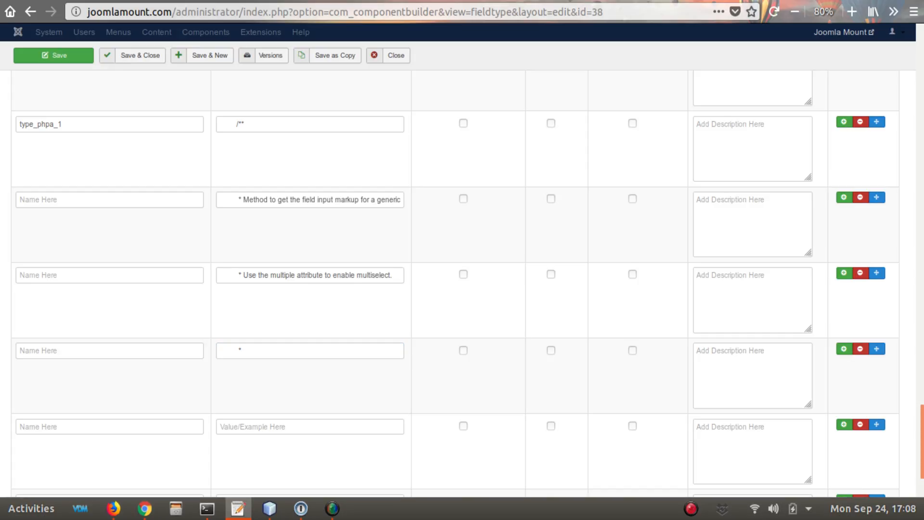
pyautogui.click(268, 426)
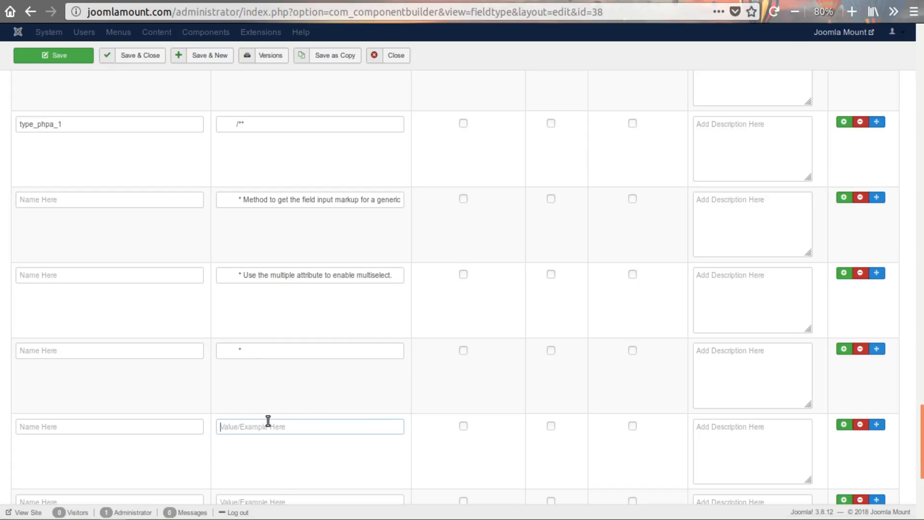
pyautogui.write('* @return  string  The field input markup.')
pyautogui.scroll(-1, 312, 383)
pyautogui.scroll(-1, 312, 383)
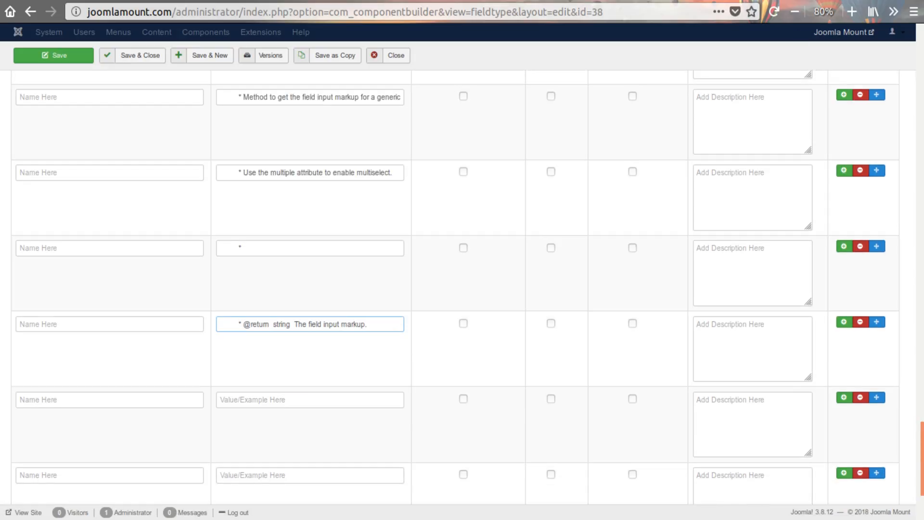
pyautogui.hotkey('alt', 'Tab')
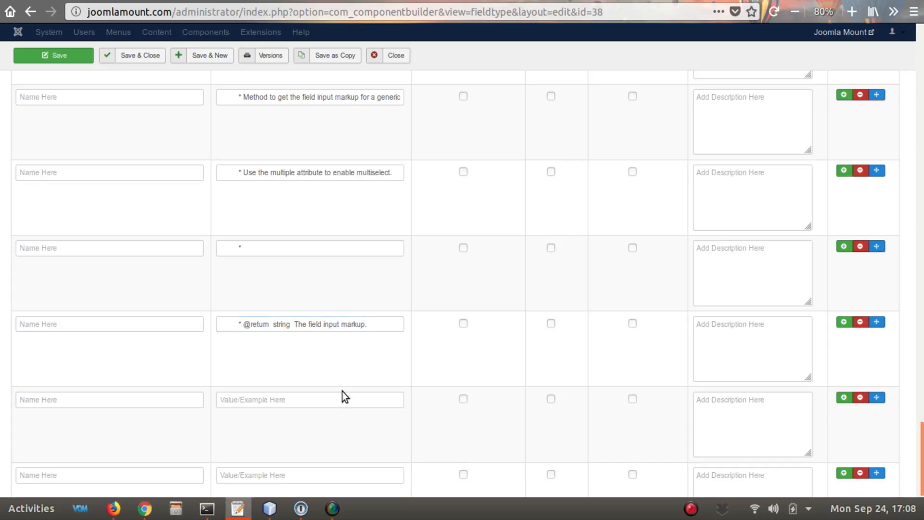
pyautogui.click(330, 399)
pyautogui.write('*')
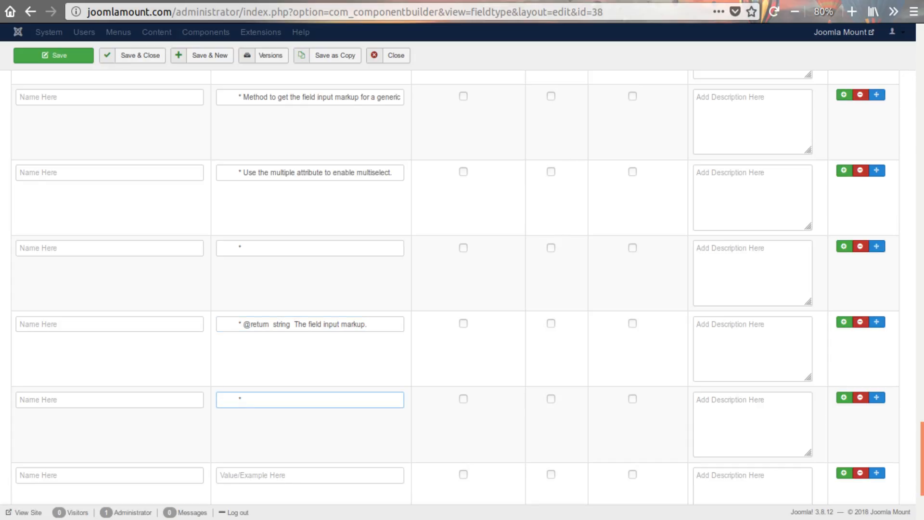
pyautogui.hotkey('alt', 'Tab')
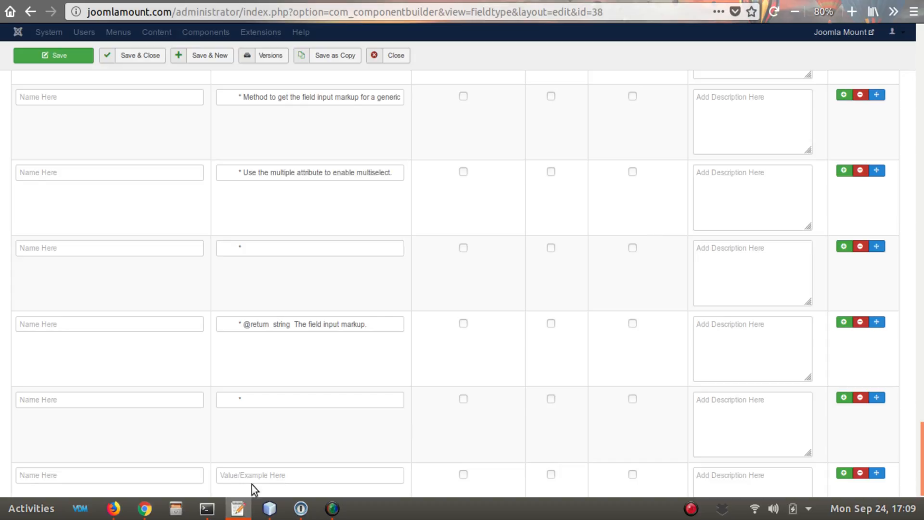
pyautogui.click(309, 475)
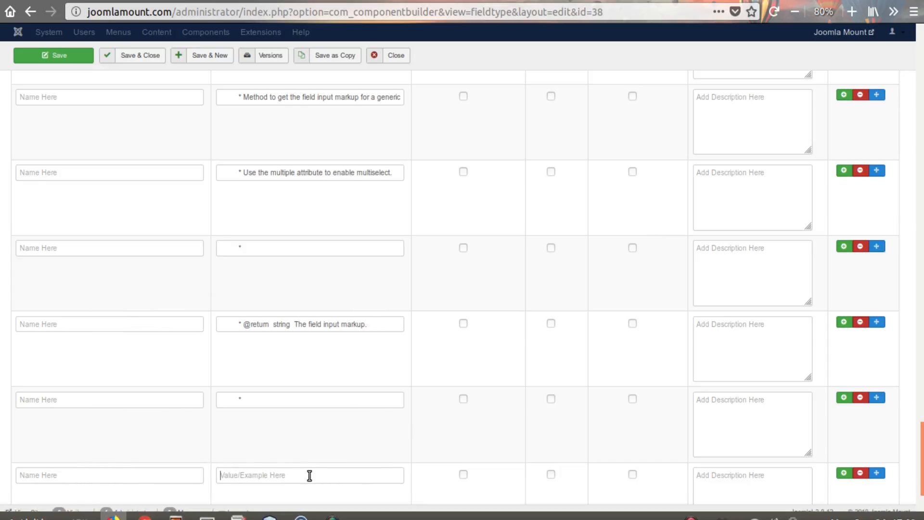
pyautogui.write('* @since   3.7.0')
pyautogui.scroll(-3, 318, 411)
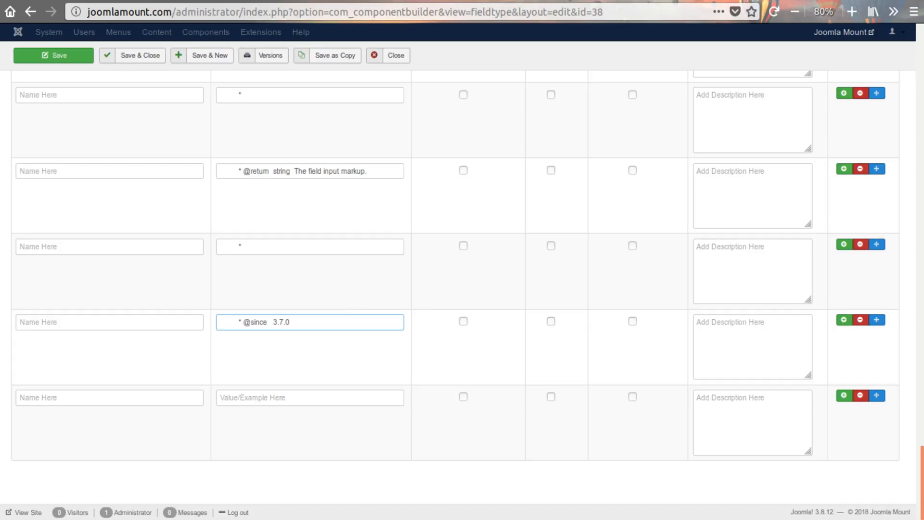
pyautogui.hotkey('alt', 'Tab')
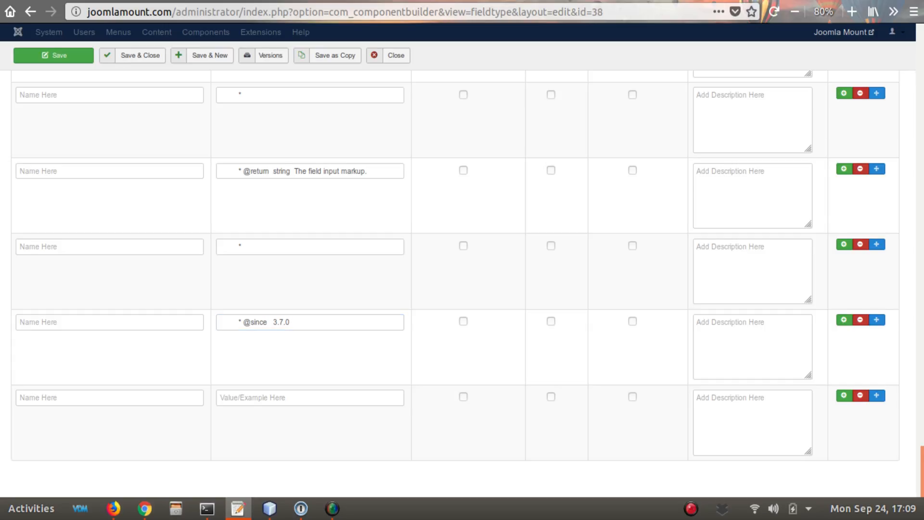
pyautogui.click(338, 396)
pyautogui.write('*/')
# - Add several blank property rows and copy "protected function getInput()" and "{" from the text editor into the first two new values
pyautogui.click(843, 394)
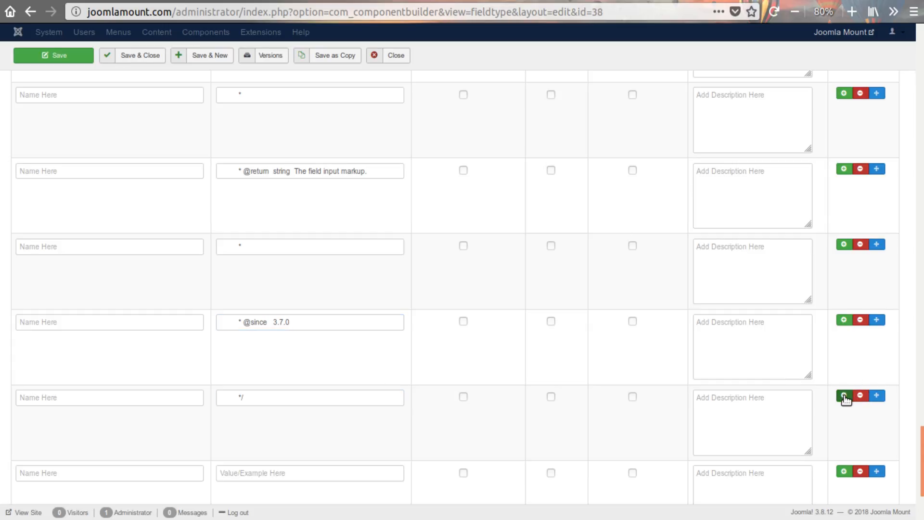
pyautogui.scroll(-4, 651, 354)
pyautogui.scroll(-1, 653, 337)
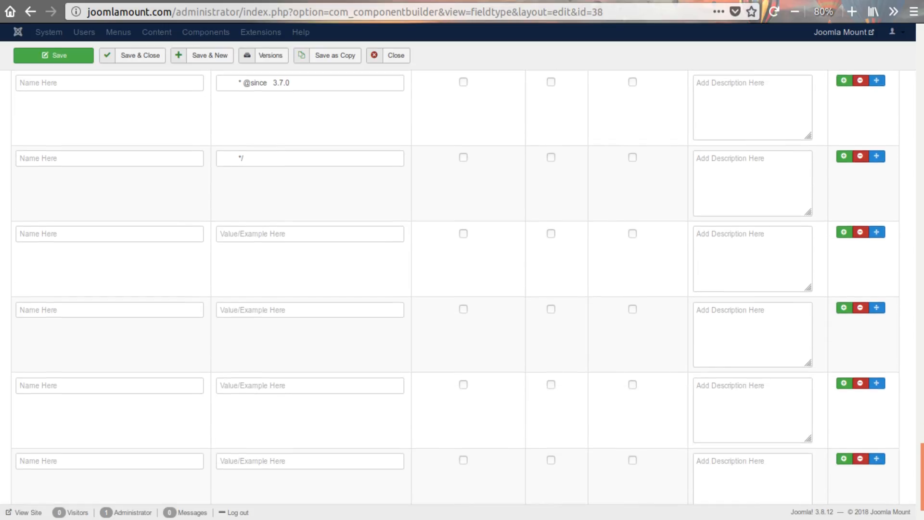
pyautogui.hotkey('alt', 'Tab')
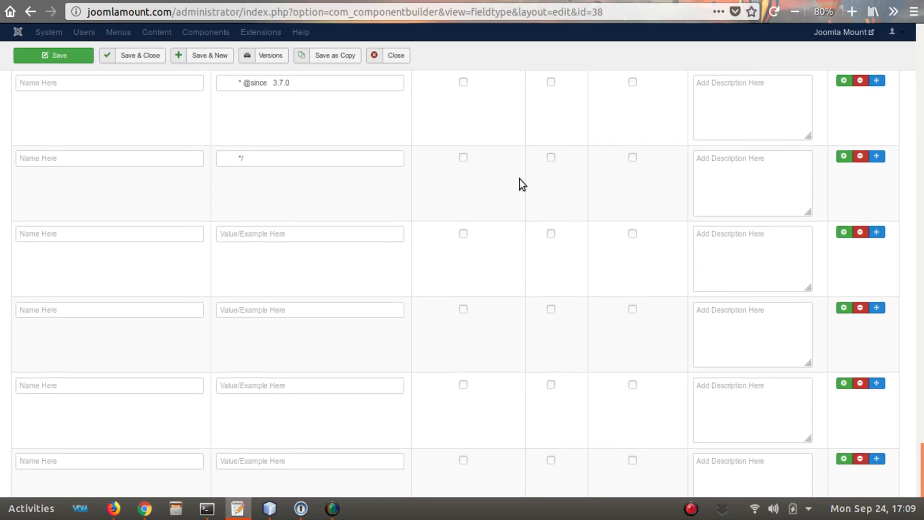
pyautogui.click(283, 233)
pyautogui.write('protected function getInput()')
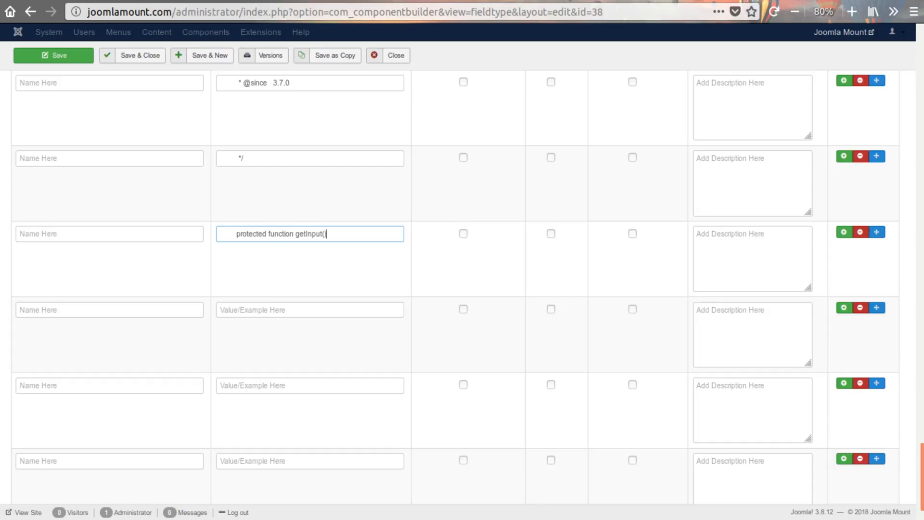
pyautogui.hotkey('alt', 'Tab')
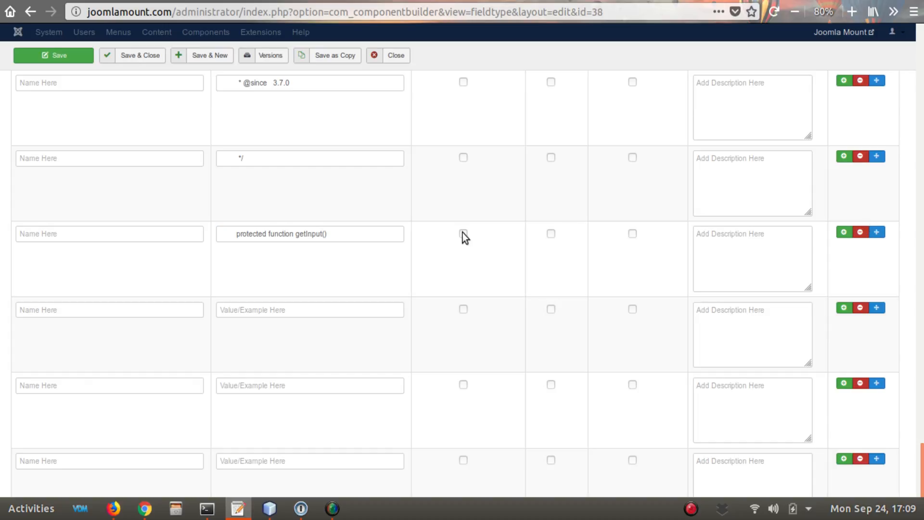
pyautogui.click(279, 311)
pyautogui.write('{')
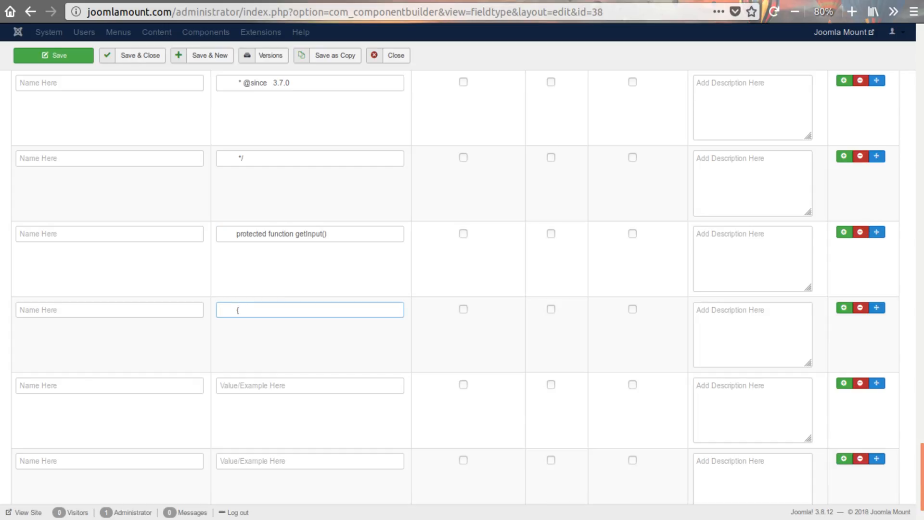
# - Copy the code lines "// get parent html" and "$html = parent::getInput();" from the text editor into the following two property values
pyautogui.hotkey('alt', 'Tab')
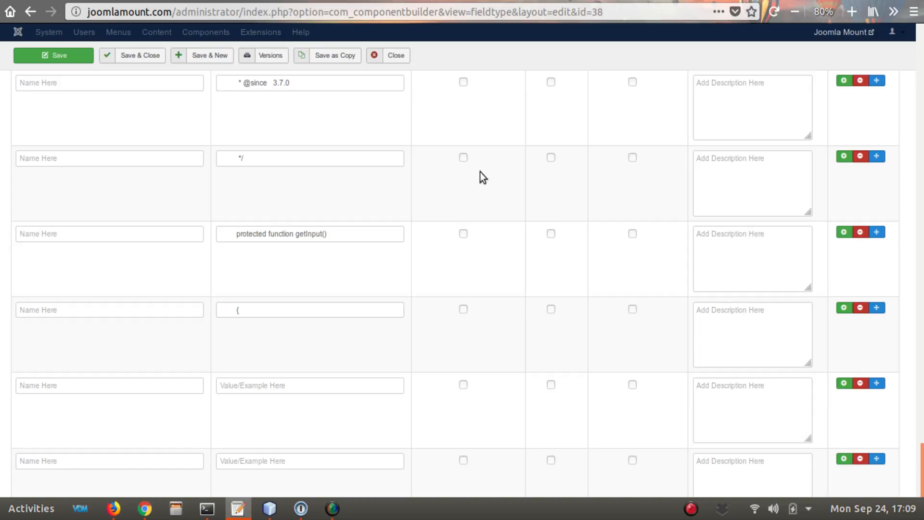
pyautogui.click(277, 382)
pyautogui.write('// get parent html')
pyautogui.scroll(-2, 318, 366)
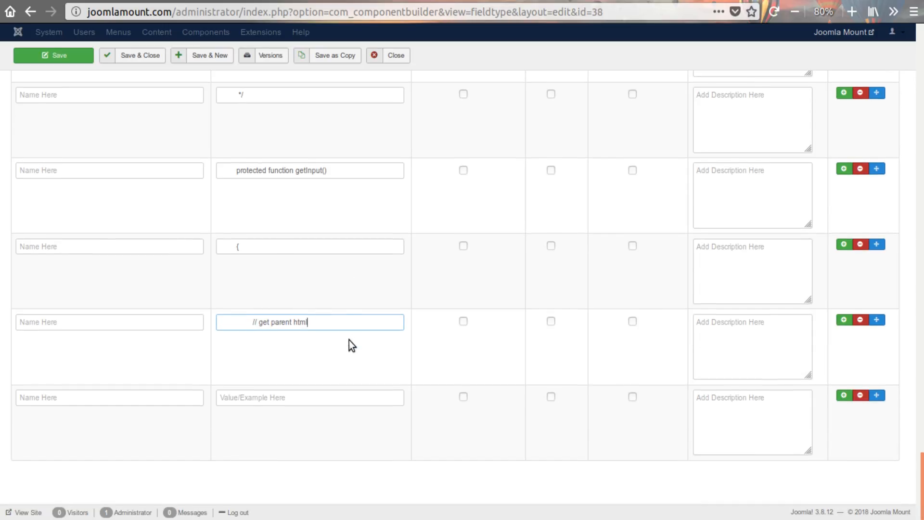
pyautogui.hotkey('alt', 'Tab')
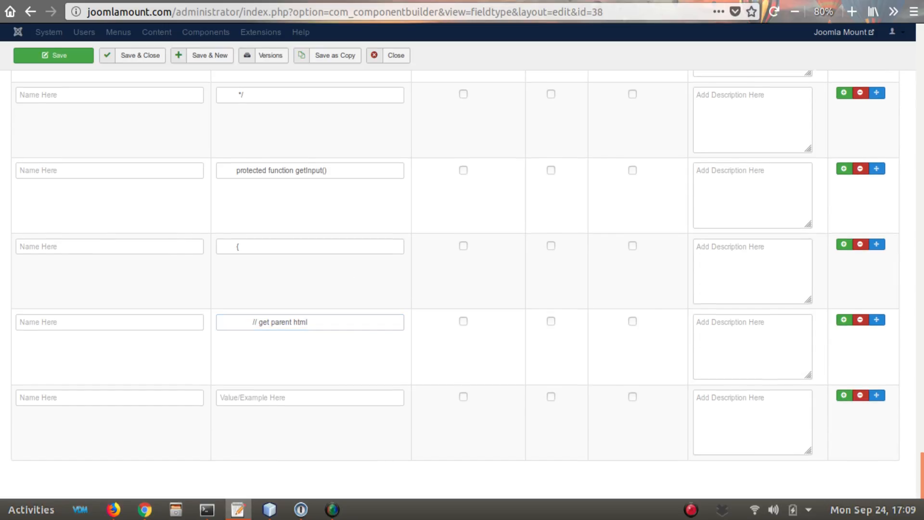
pyautogui.click(296, 396)
pyautogui.write('$html = parent::getInput();')
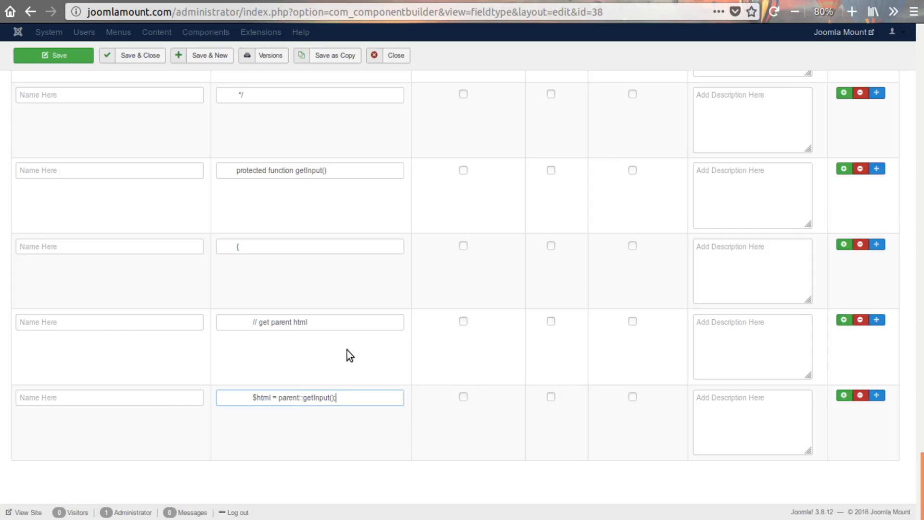
# - Add a property row and copy the comment line "// add your own code here" from the text editor into its value
pyautogui.click(844, 396)
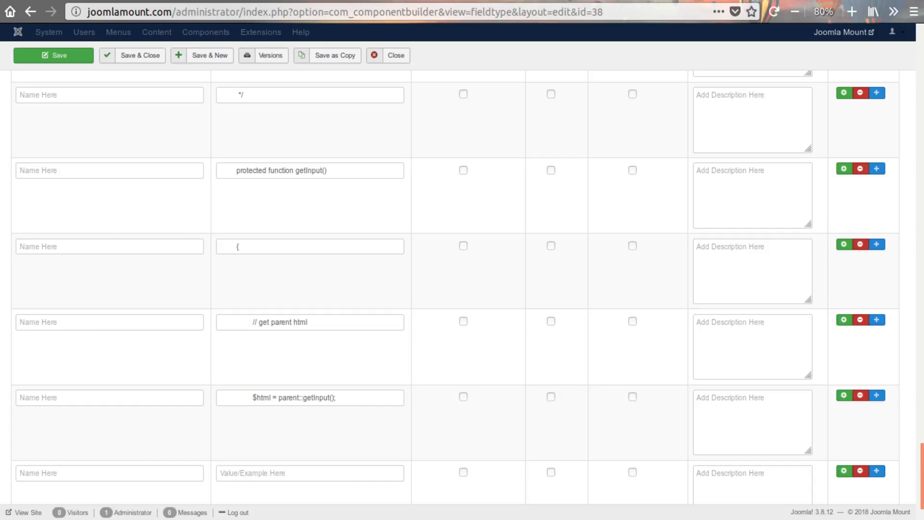
pyautogui.hotkey('alt', 'Tab')
pyautogui.scroll(-3, 281, 410)
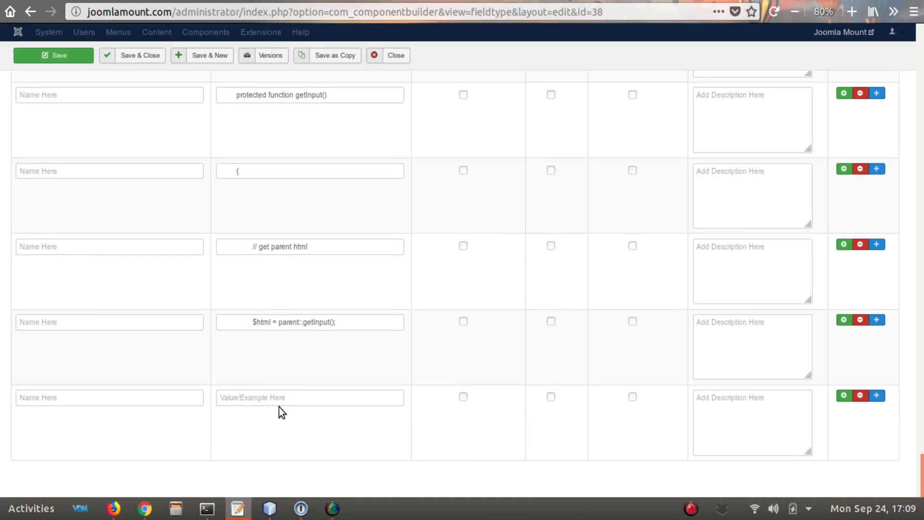
pyautogui.click(279, 396)
pyautogui.write('// add your own code here')
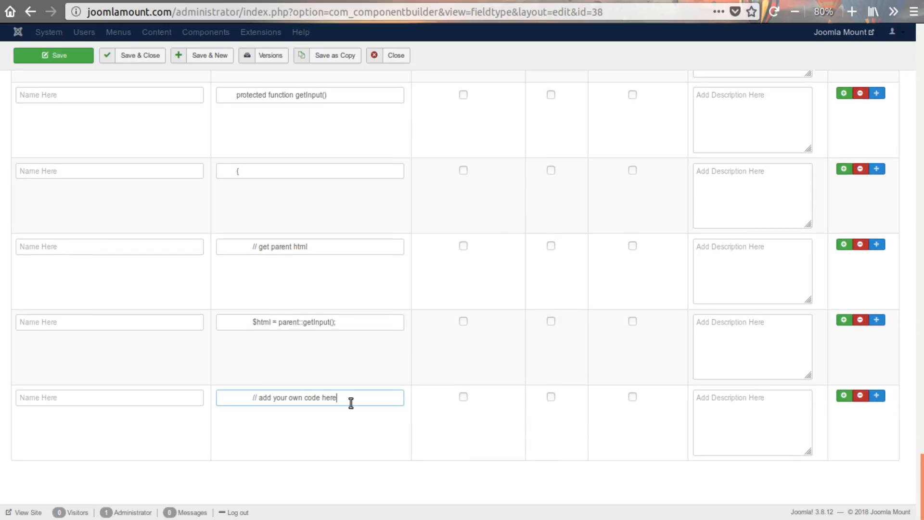
# - Add two more property rows and paste the next lines of the method from the text editor as their values
pyautogui.click(844, 395)
pyautogui.scroll(-3, 380, 369)
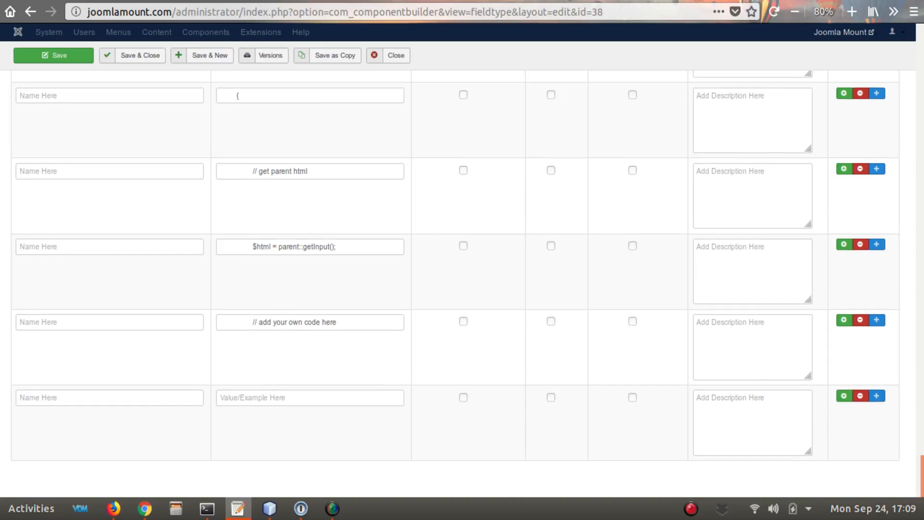
pyautogui.click(298, 397)
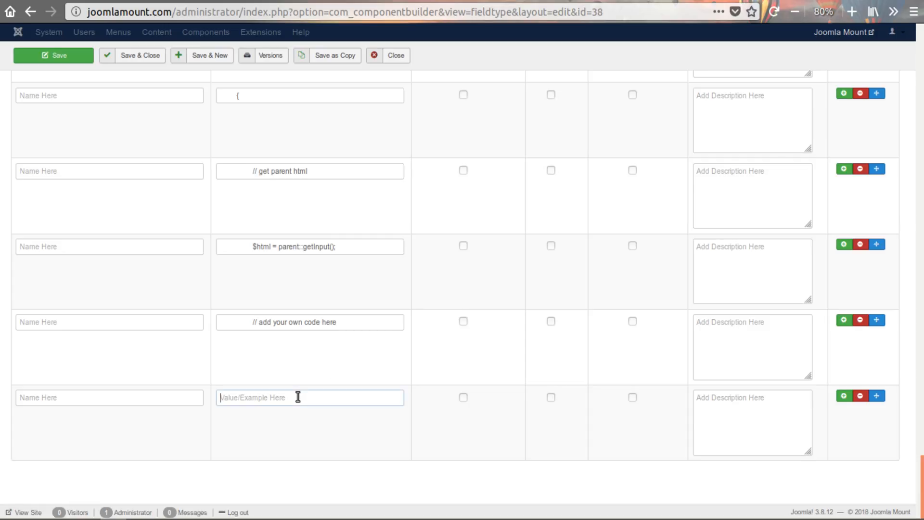
pyautogui.hotkey('ctrl', 'v')
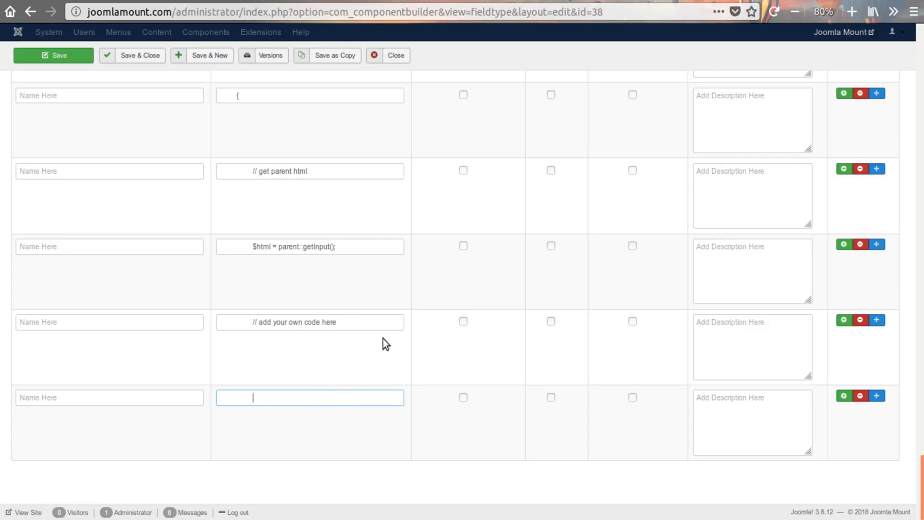
pyautogui.click(844, 396)
pyautogui.scroll(-2, 439, 351)
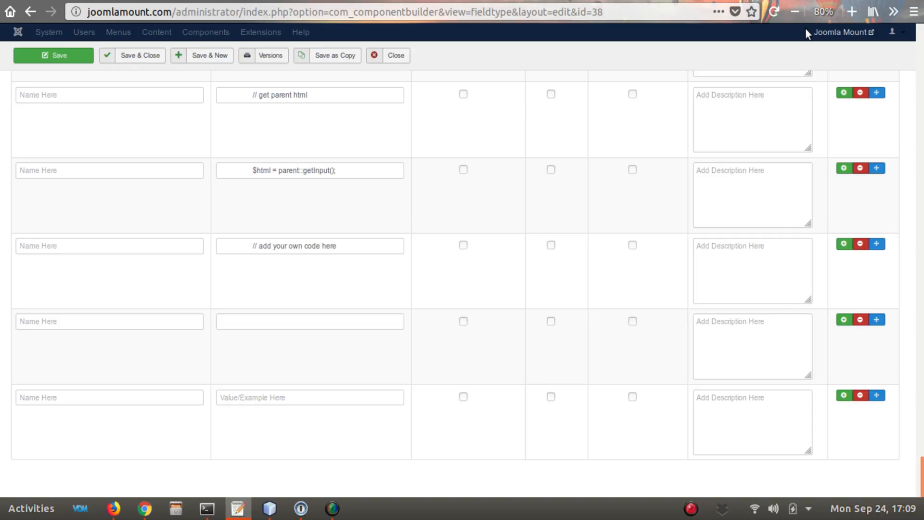
pyautogui.click(273, 398)
pyautogui.write('}')
# - Reuse the "type_phpa_" prefix from type_phpa_1 to name the next two property rows type_phpa_2 and type_phpa_3
pyautogui.scroll(11, 214, 385)
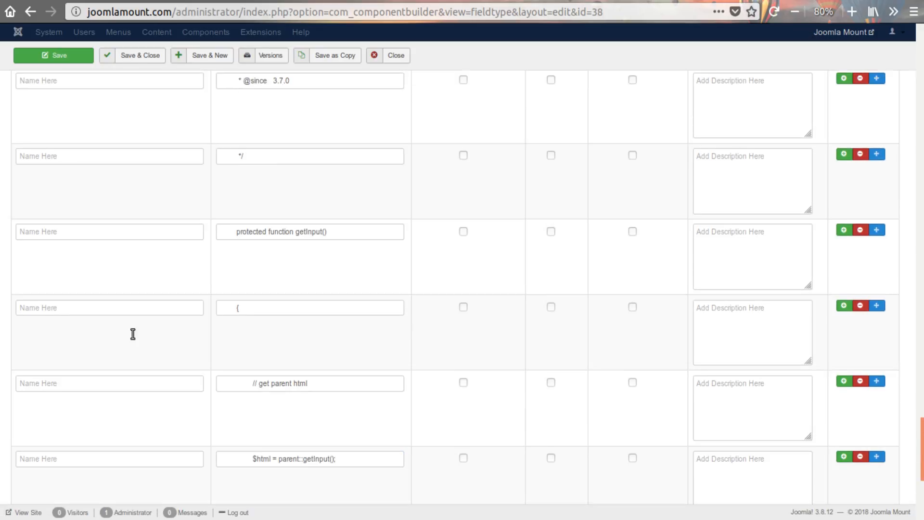
pyautogui.scroll(10, 131, 333)
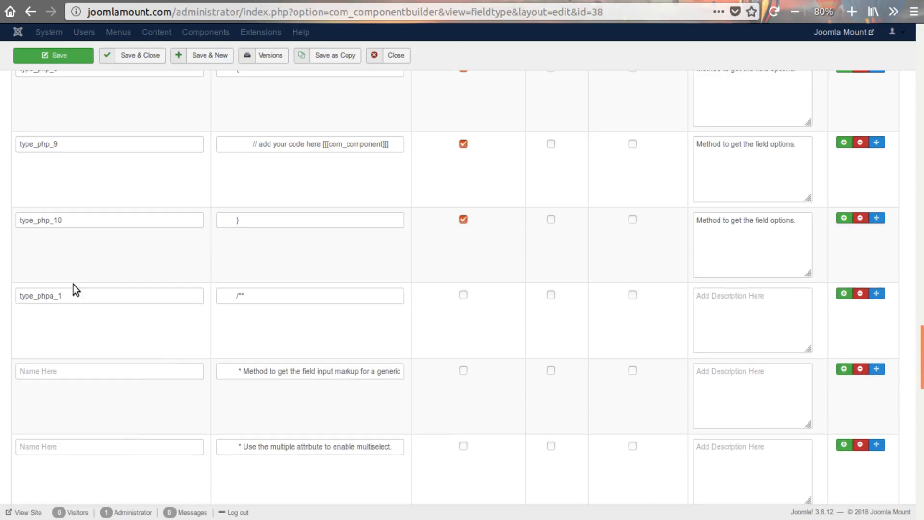
pyautogui.moveTo(57, 296); pyautogui.dragTo(19, 296)
pyautogui.hotkey('ctrl', 'c')
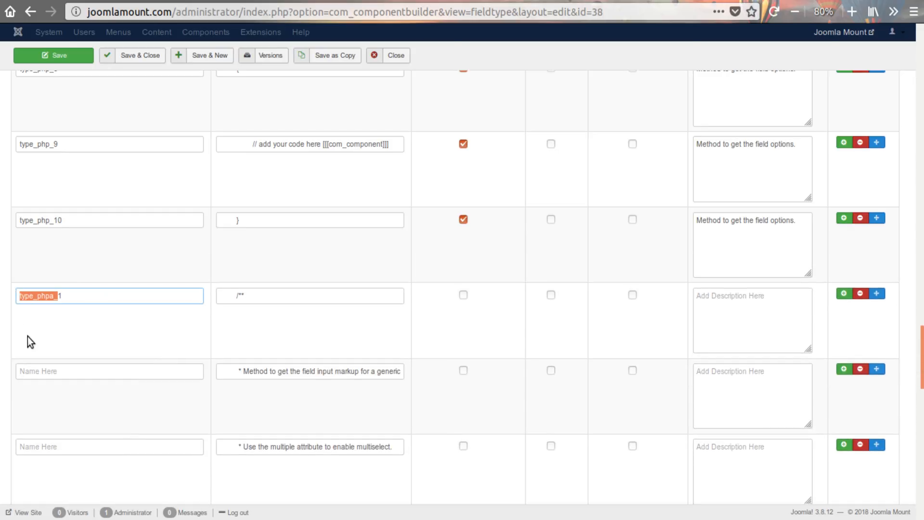
pyautogui.click(44, 377)
pyautogui.hotkey('ctrl', 'v')
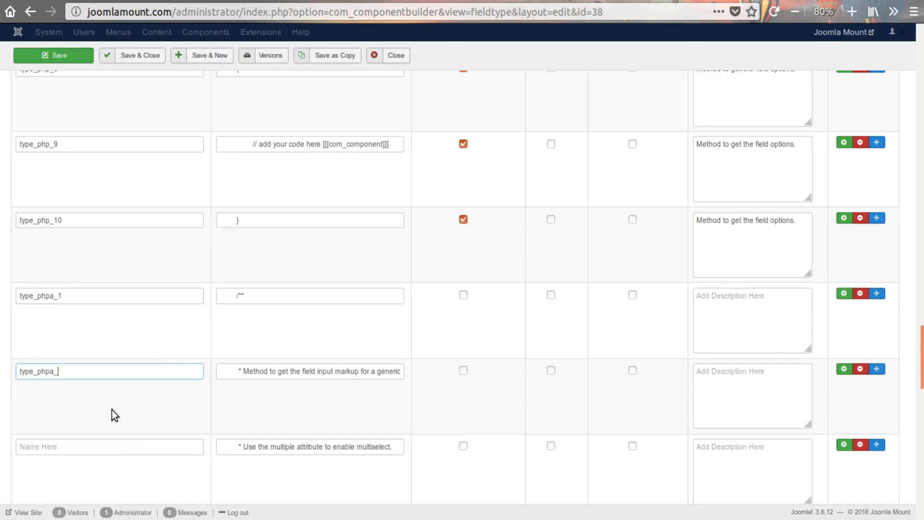
pyautogui.write('2')
pyautogui.click(98, 452)
pyautogui.hotkey('ctrl', 'v')
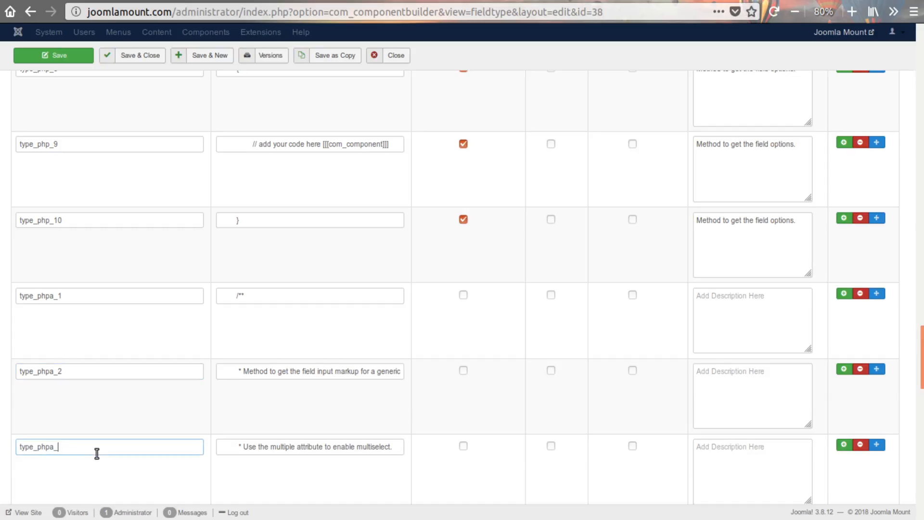
pyautogui.write('3')
pyautogui.scroll(-3, 95, 433)
pyautogui.click(82, 419)
pyautogui.hotkey('ctrl', 'v')
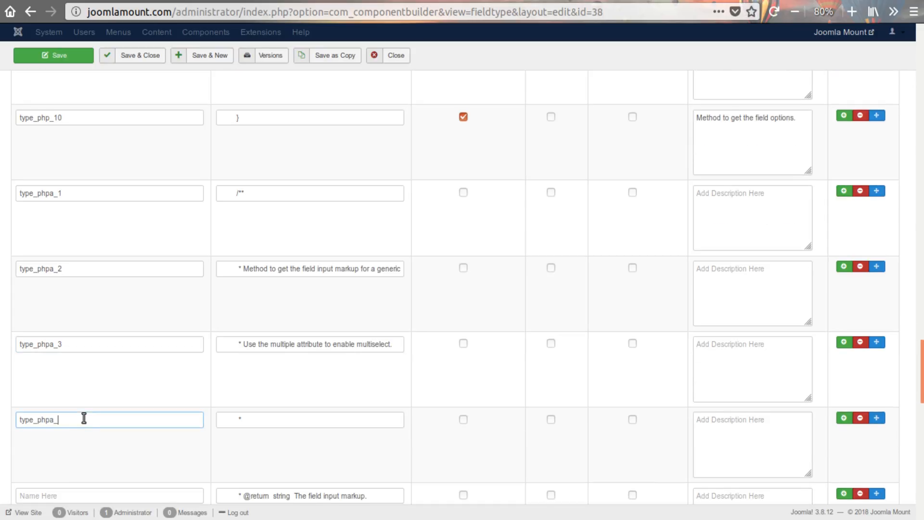
pyautogui.write('4')
pyautogui.scroll(-3, 86, 425)
pyautogui.click(59, 324)
pyautogui.hotkey('ctrl', 'v')
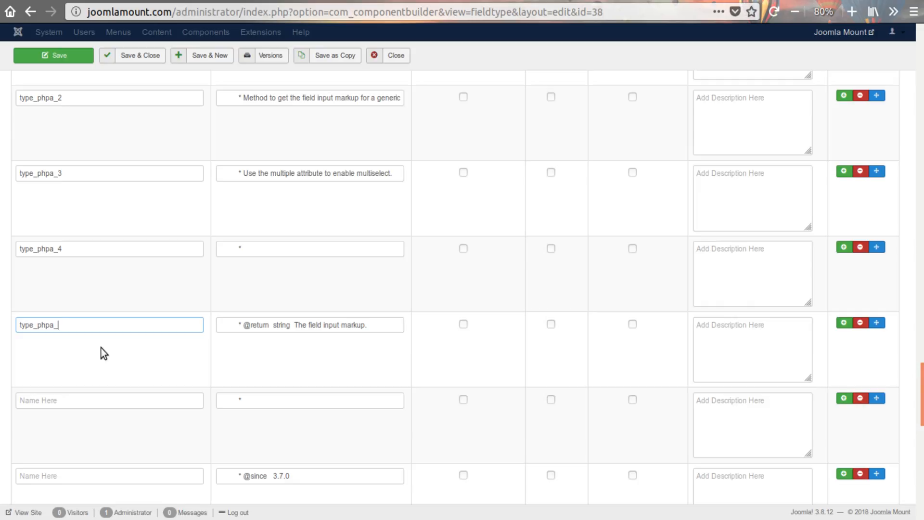
pyautogui.write('5')
# - Name the next three property rows, through the "*/" line, type_phpa_6, type_phpa_7 and type_phpa_8
pyautogui.scroll(-3, 112, 371)
pyautogui.click(78, 265)
pyautogui.hotkey('ctrl', 'v')
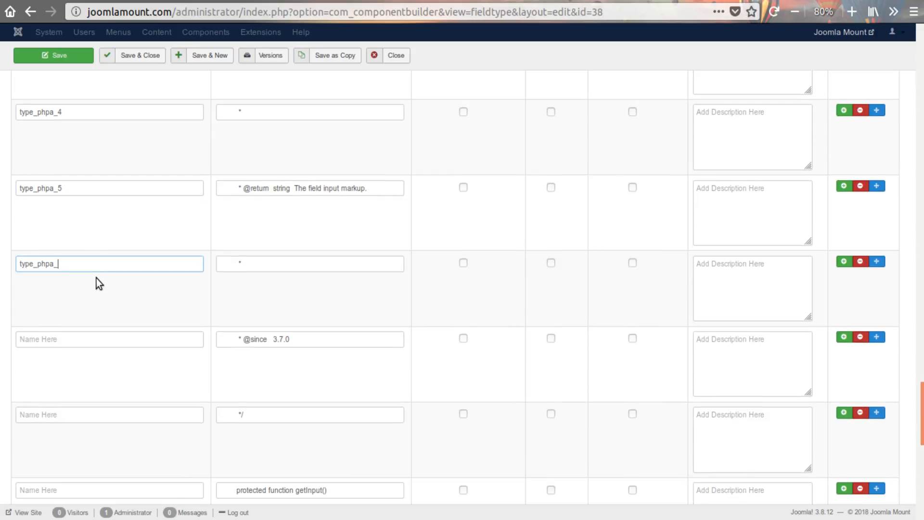
pyautogui.write('6')
pyautogui.click(84, 413)
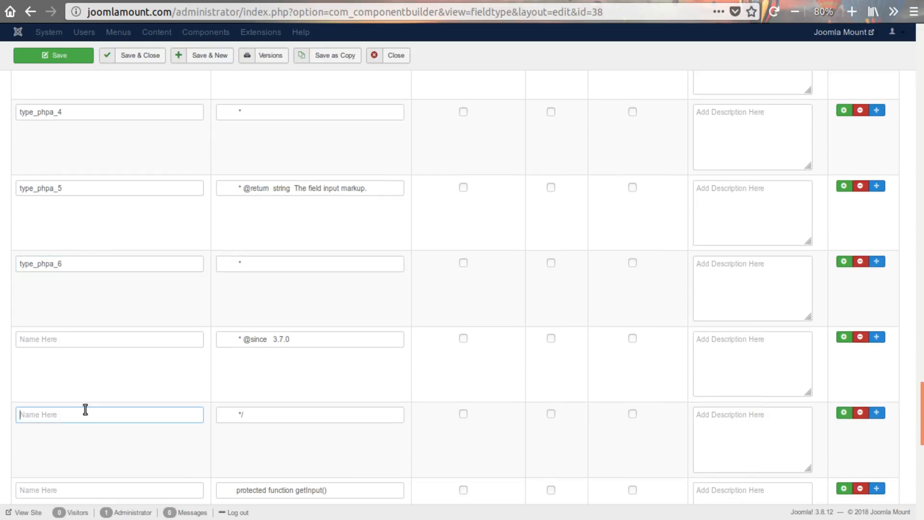
pyautogui.hotkey('ctrl', 'v')
pyautogui.click(79, 339)
pyautogui.hotkey('ctrl', 'v')
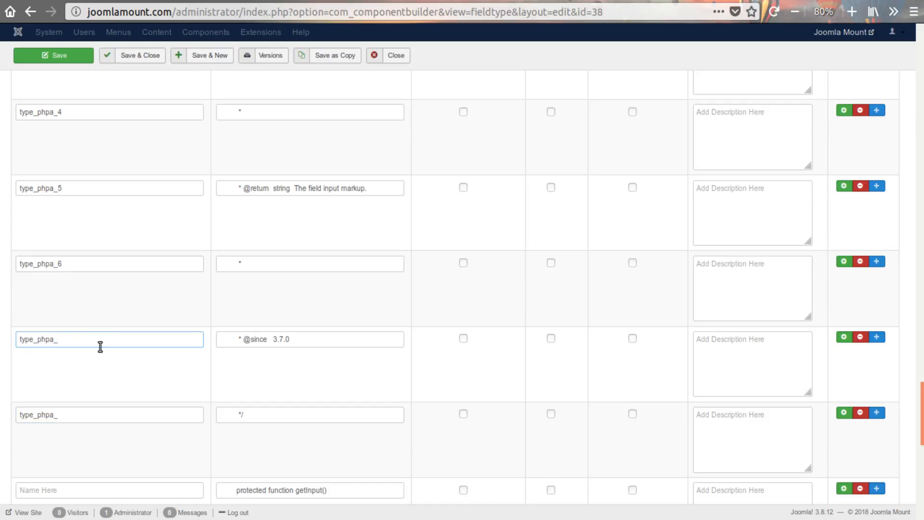
pyautogui.write('7')
pyautogui.click(77, 417)
pyautogui.write('8')
# - Name the "protected function getInput()" row type_phpa_9 and the opening-brace row type_phpa_10
pyautogui.scroll(-3, 82, 403)
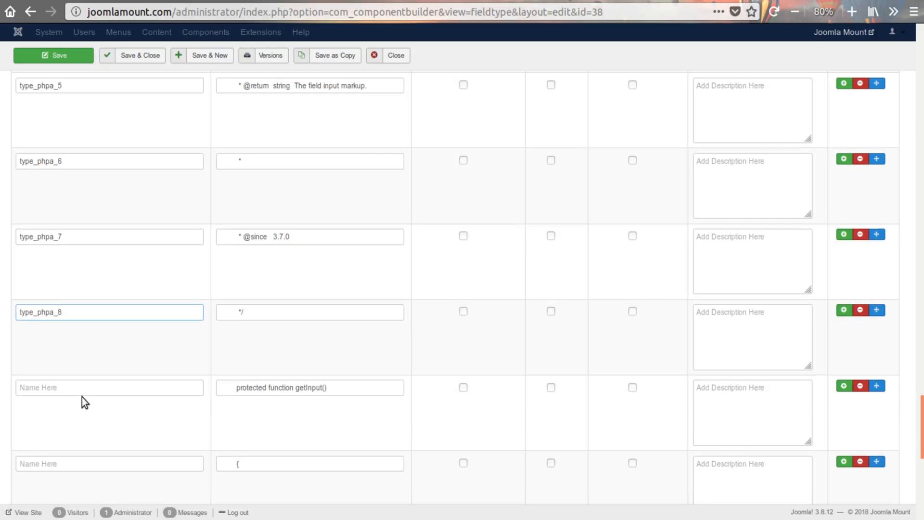
pyautogui.click(80, 390)
pyautogui.hotkey('ctrl', 'v')
pyautogui.write('9')
pyautogui.scroll(-3, 80, 392)
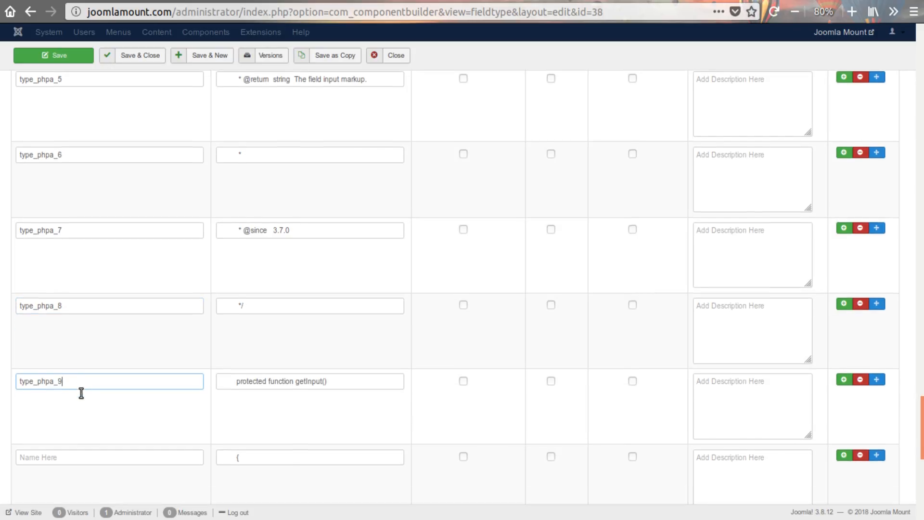
pyautogui.click(75, 359)
pyautogui.hotkey('ctrl', 'v')
pyautogui.write('10')
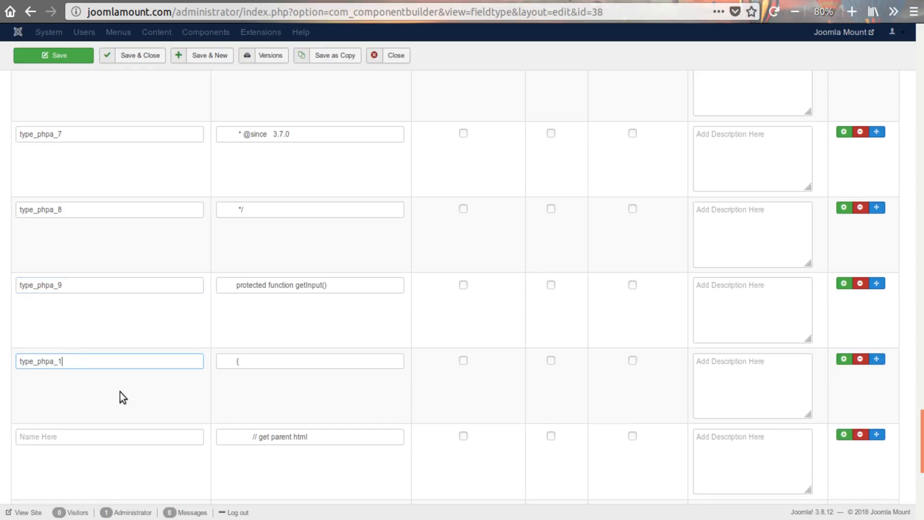
# - Name the "// get parent html" row type_phpa_11 and the "$html = parent::getInput();" row type_phpa_12
pyautogui.click(106, 440)
pyautogui.hotkey('ctrl', 'v')
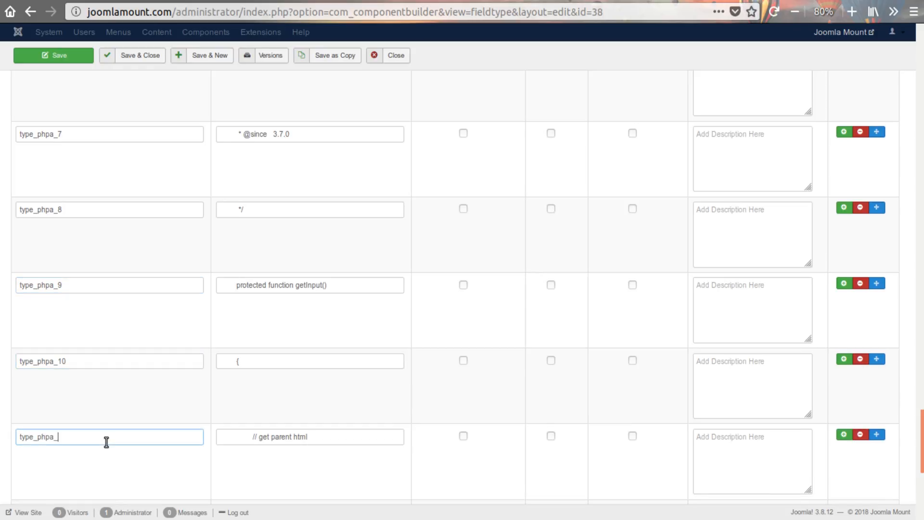
pyautogui.write('11')
pyautogui.scroll(-4, 105, 441)
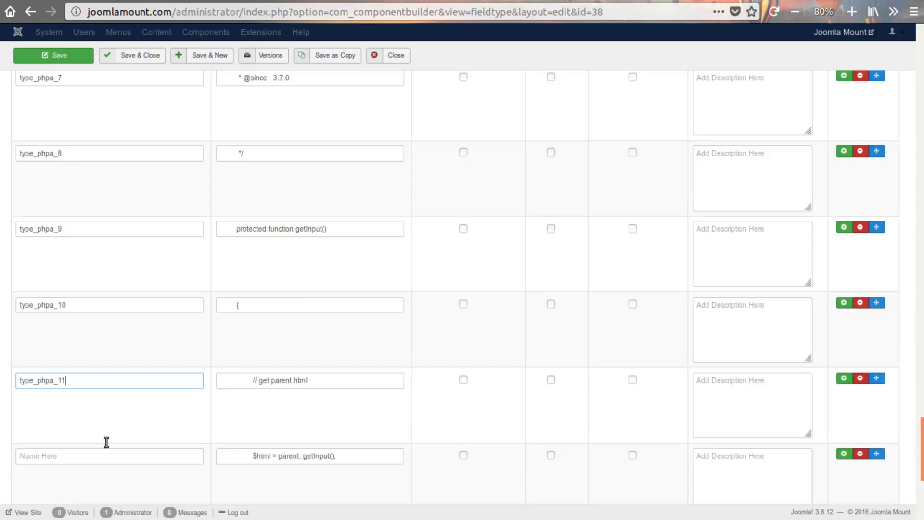
pyautogui.click(77, 377)
pyautogui.hotkey('ctrl', 'v')
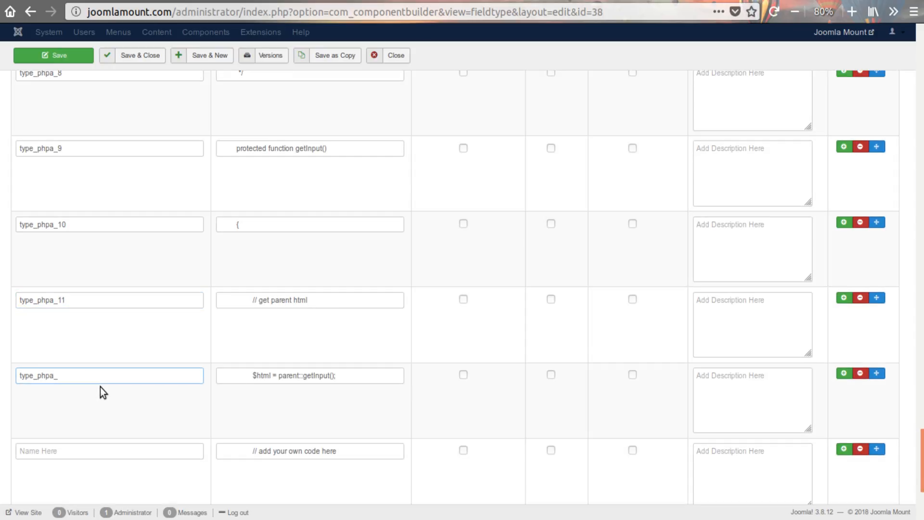
pyautogui.write('1')
pyautogui.scroll(-3, 98, 400)
pyautogui.write('2')
# - Name the last three property rows, from "// add your own code here" to the closing brace, type_phpa_13, type_phpa_14 and type_phpa_15
pyautogui.click(84, 348)
pyautogui.hotkey('ctrl', 'v')
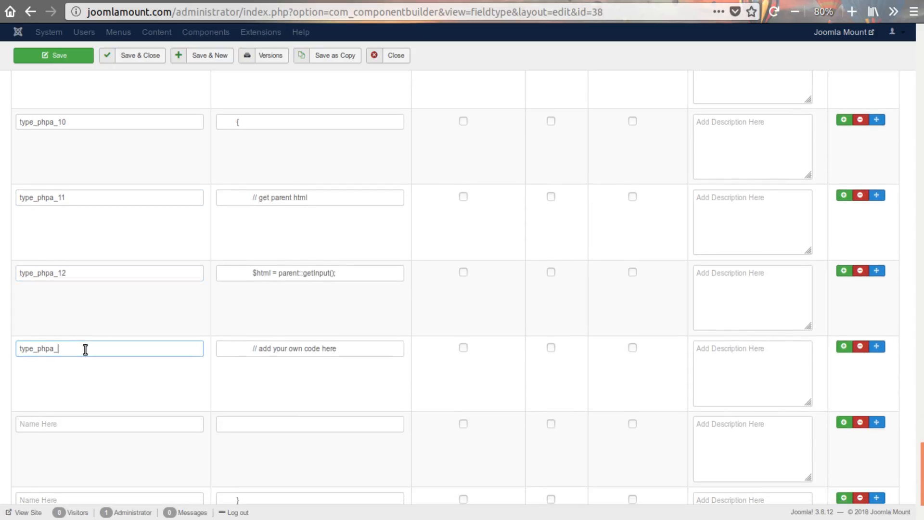
pyautogui.write('13')
pyautogui.click(87, 424)
pyautogui.hotkey('ctrl', 'v')
pyautogui.write('14')
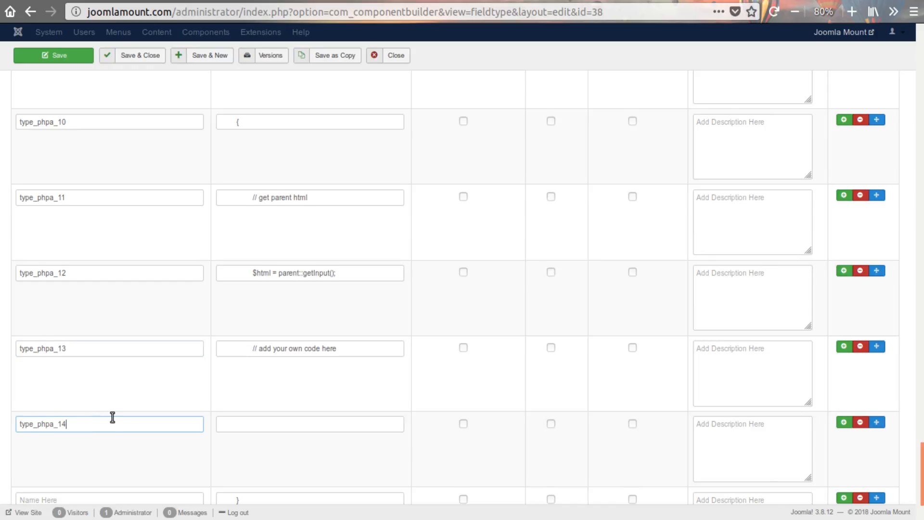
pyautogui.scroll(-3, 91, 419)
pyautogui.click(84, 397)
pyautogui.hotkey('ctrl', 'v')
pyautogui.write('1')
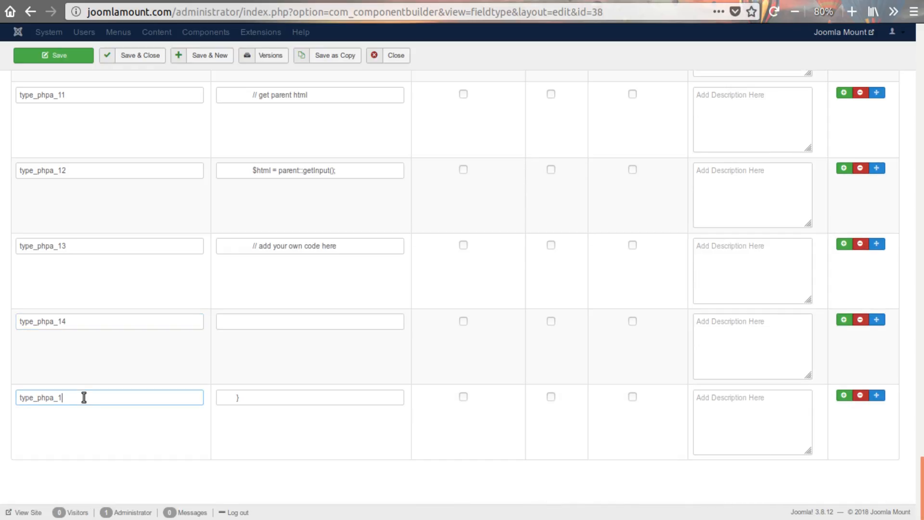
pyautogui.write('5')
# - Copy "Method to get the field input markup for a generic list." from type_phpa_2's value into type_phpa_1's description
pyautogui.scroll(10, 125, 388)
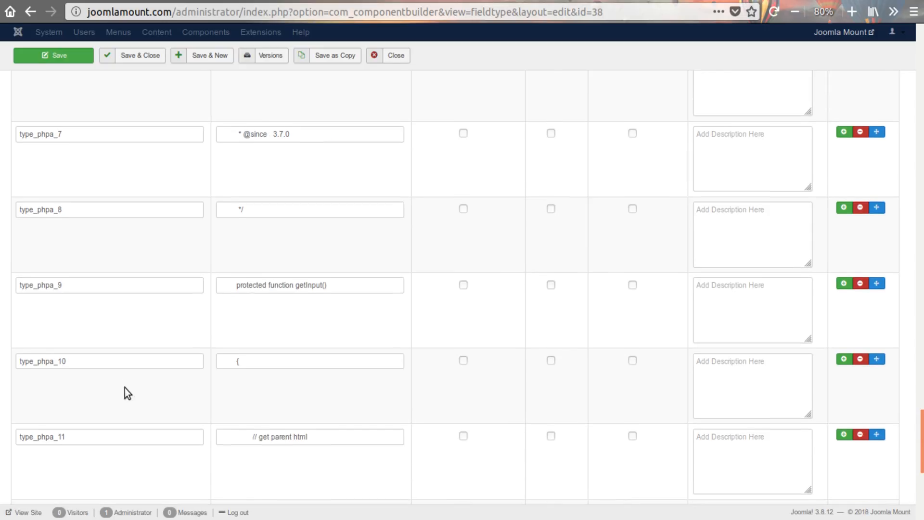
pyautogui.scroll(7, 126, 388)
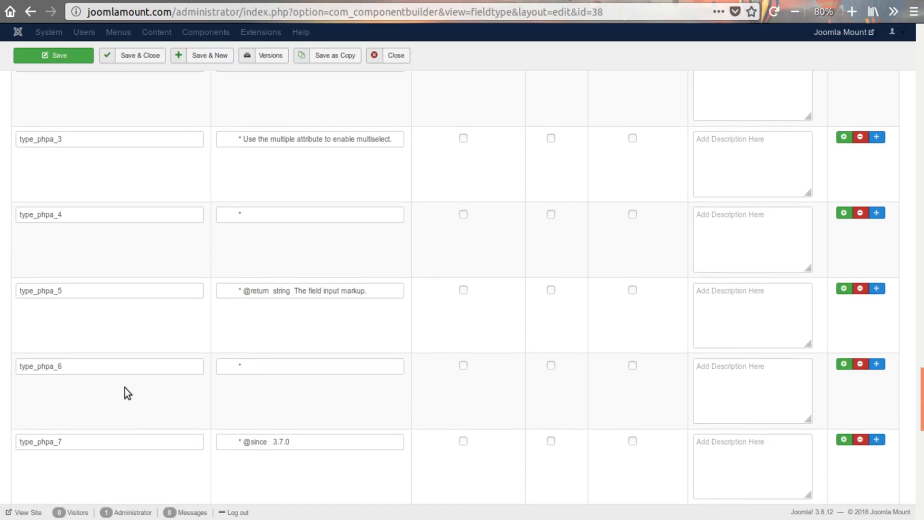
pyautogui.scroll(3, 126, 388)
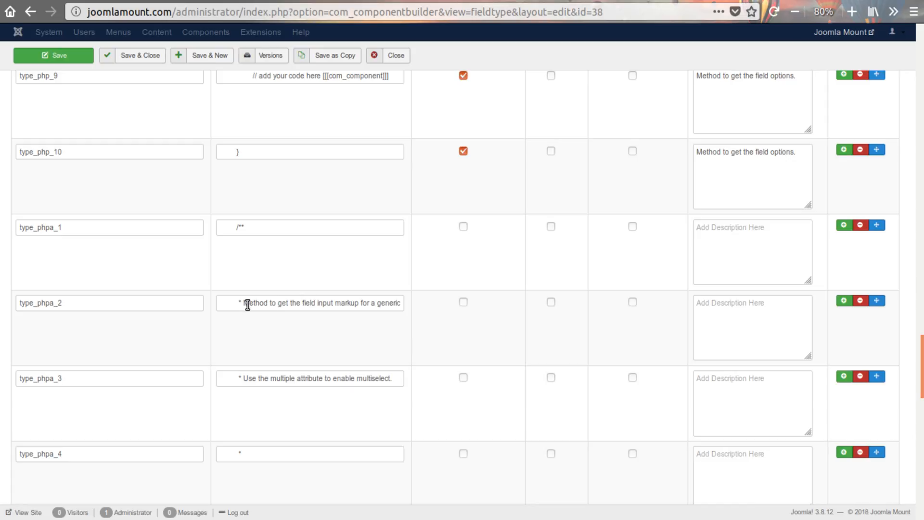
pyautogui.moveTo(244, 304); pyautogui.dragTo(462, 309)
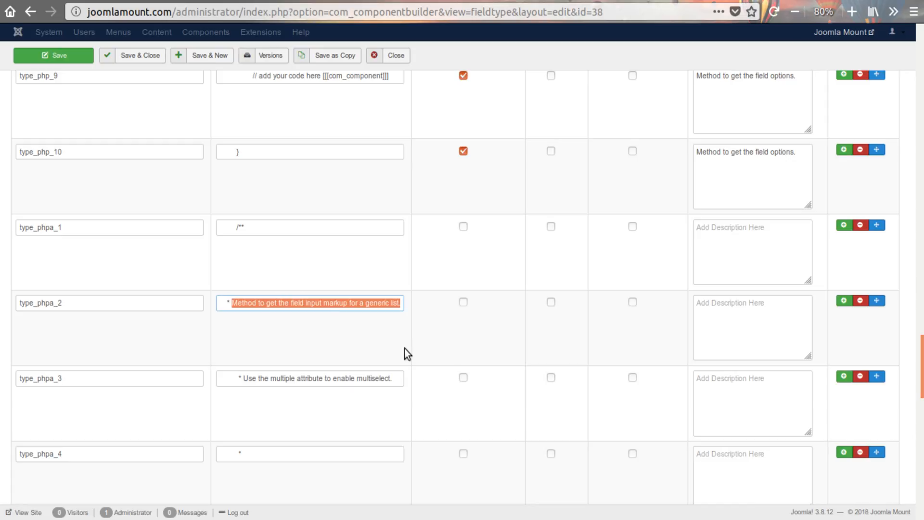
pyautogui.hotkey('ctrl', 'c')
pyautogui.click(709, 241)
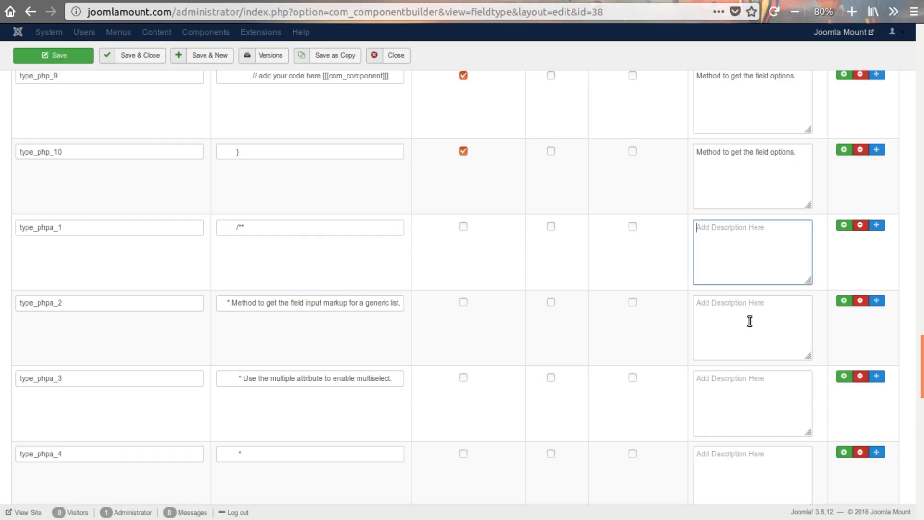
pyautogui.hotkey('ctrl', 'v')
# - Paste "Method to get the field input markup for a generic list." as the description of rows type_phpa_2 through type_phpa_7
pyautogui.click(749, 337)
pyautogui.hotkey('ctrl', 'v')
pyautogui.click(748, 407)
pyautogui.hotkey('ctrl', 'v')
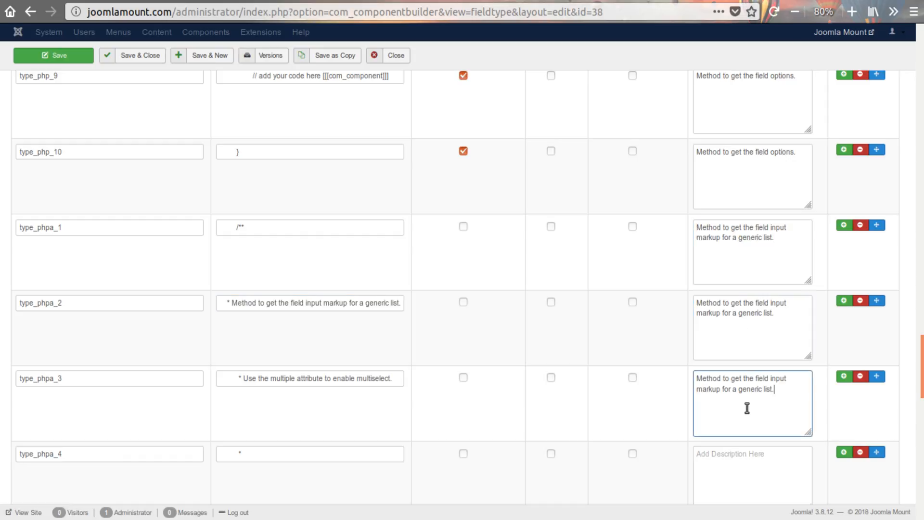
pyautogui.scroll(-2, 753, 399)
pyautogui.click(756, 394)
pyautogui.hotkey('ctrl', 'v')
pyautogui.scroll(-1, 749, 379)
pyautogui.click(751, 373)
pyautogui.hotkey('ctrl', 'v')
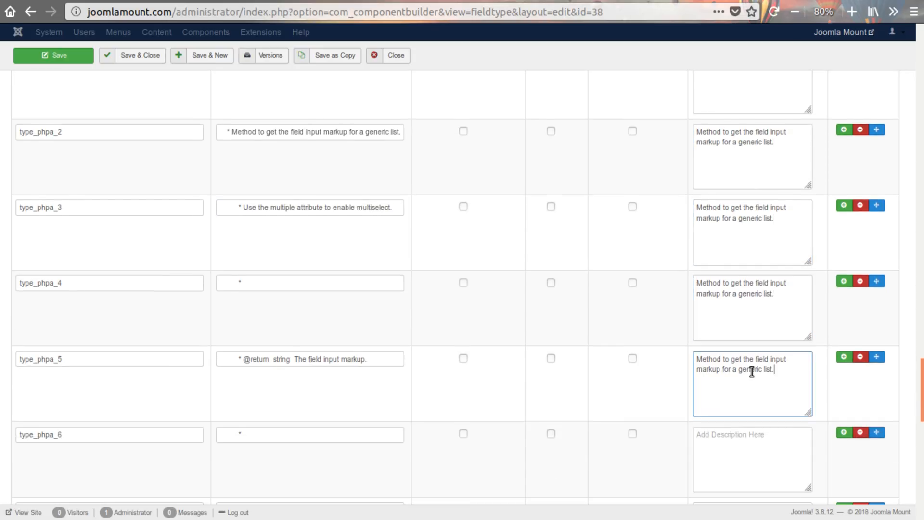
pyautogui.scroll(-1, 756, 378)
pyautogui.click(754, 366)
pyautogui.hotkey('ctrl', 'v')
pyautogui.scroll(-2, 757, 374)
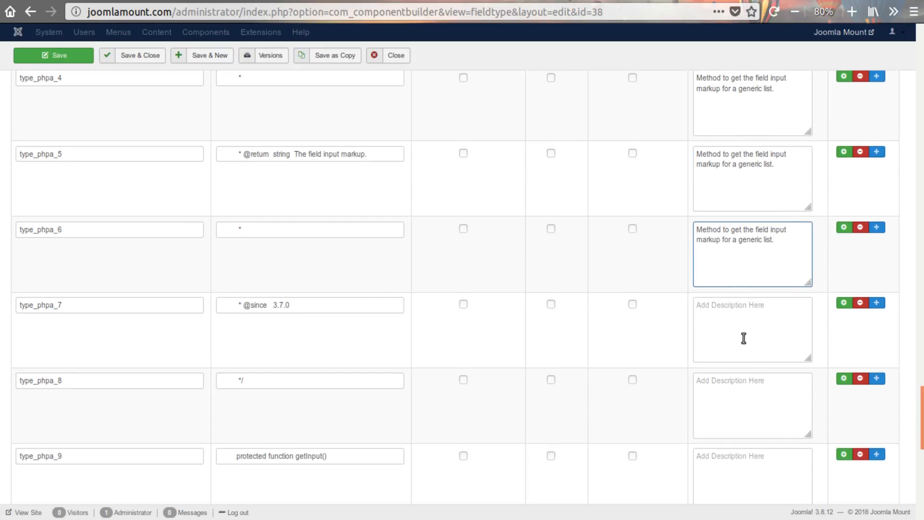
pyautogui.click(743, 335)
pyautogui.hotkey('ctrl', 'v')
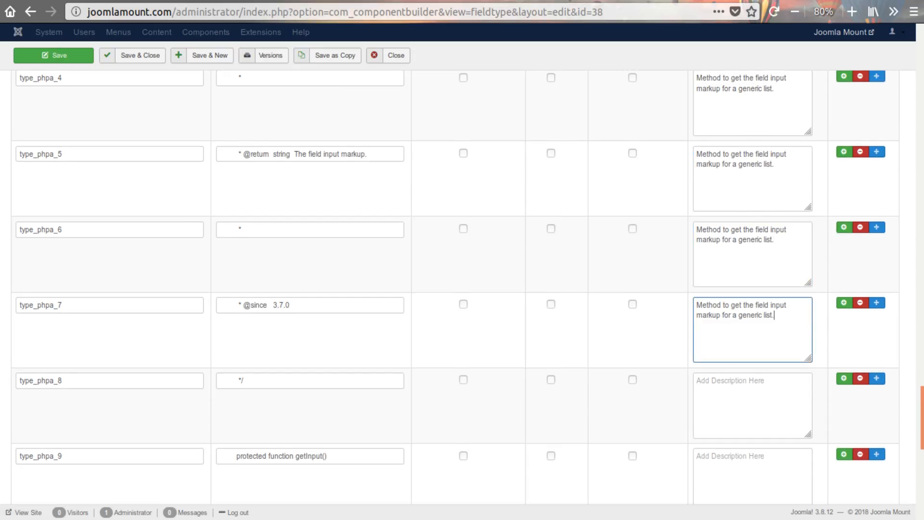
# - Append "Use the multiple attribute to enable multiselect." from the text editor to type_phpa_1's description
pyautogui.hotkey('alt', 'Tab')
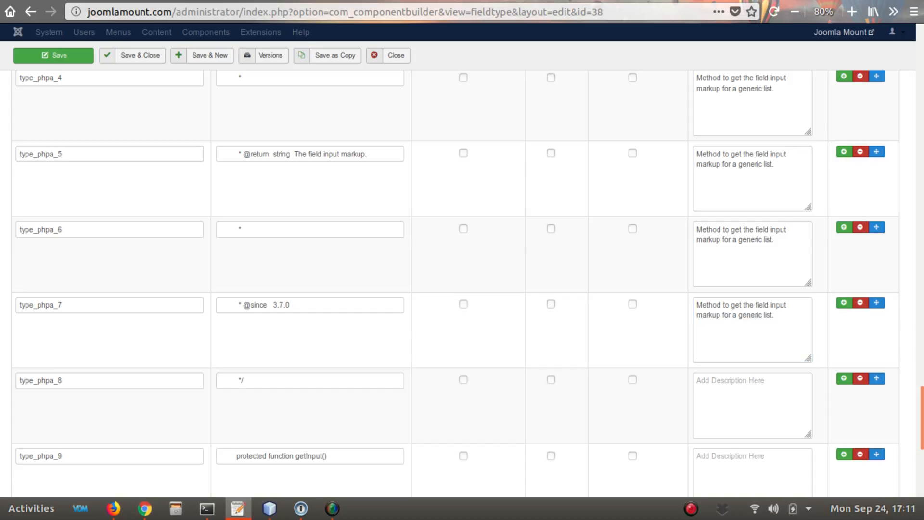
pyautogui.scroll(8, 748, 243)
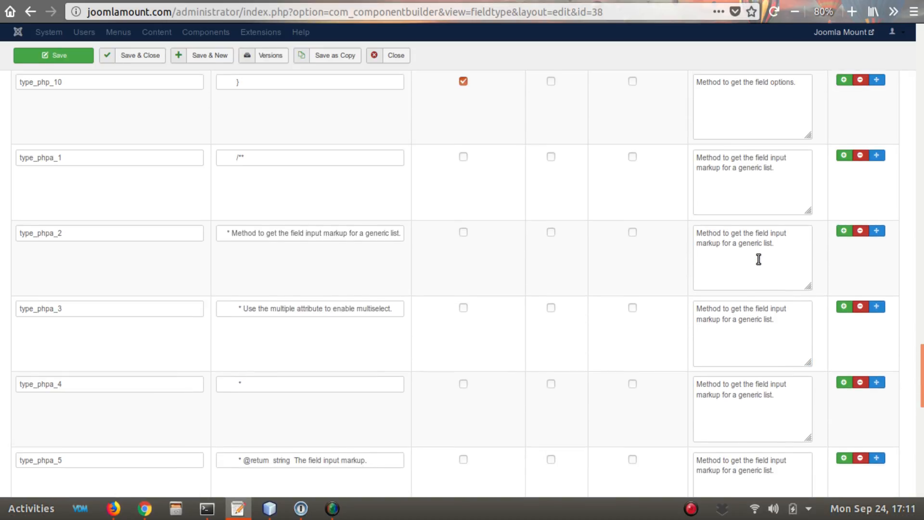
pyautogui.click(792, 239)
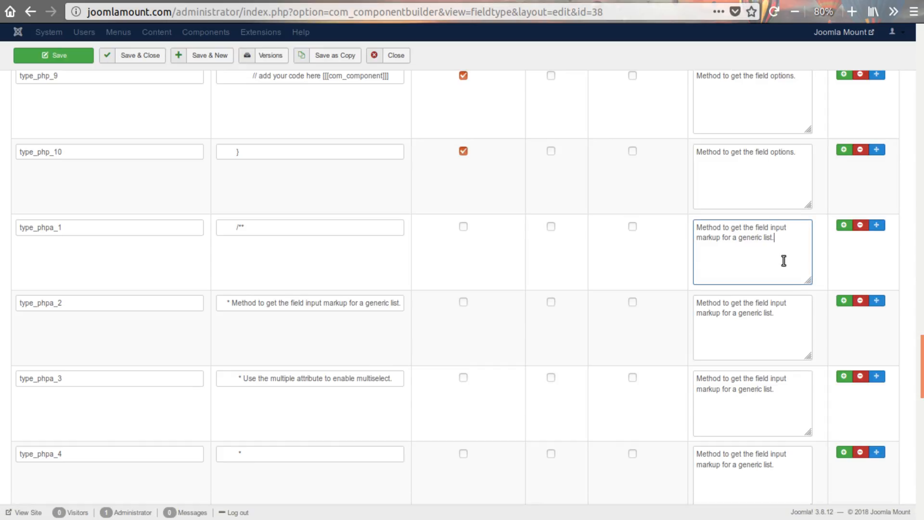
pyautogui.hotkey('ctrl', 'v')
# - Copy type_phpa_1's full description and replace the descriptions of type_phpa_2, type_phpa_3 and type_phpa_4 with it
pyautogui.moveTo(787, 263); pyautogui.dragTo(684, 214)
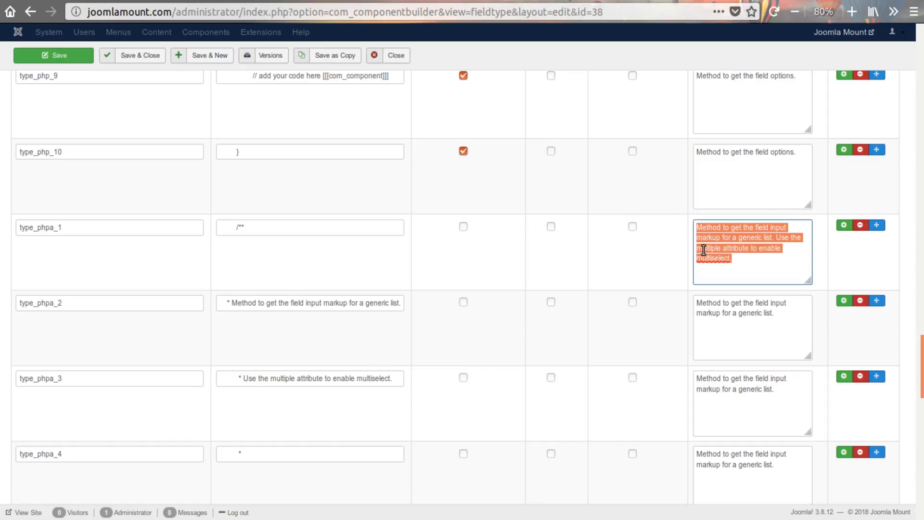
pyautogui.click(782, 330)
pyautogui.hotkey('ctrl', 'a')
pyautogui.hotkey('ctrl', 'v')
pyautogui.scroll(-2, 776, 297)
pyautogui.click(779, 293)
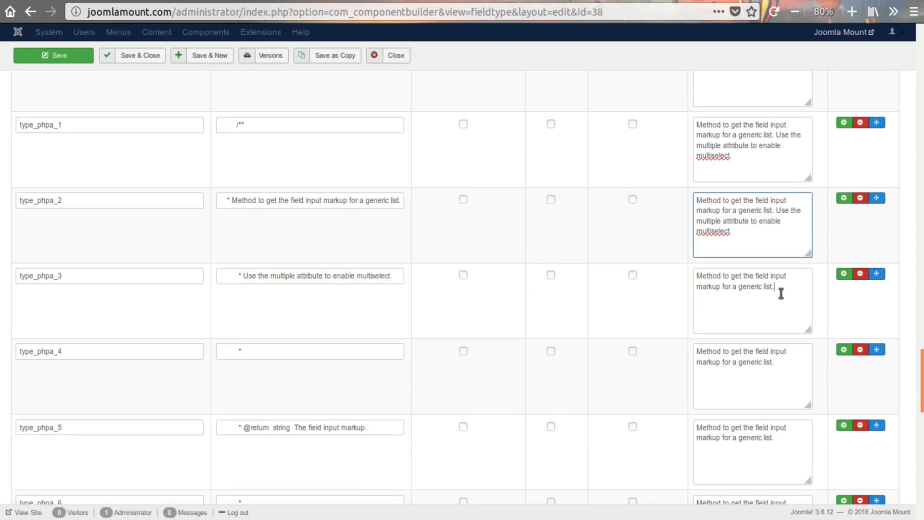
pyautogui.hotkey('ctrl', 'a')
pyautogui.hotkey('ctrl', 'v')
pyautogui.click(788, 371)
pyautogui.hotkey('ctrl', 'a')
pyautogui.hotkey('ctrl', 'v')
# - Replace the descriptions of type_phpa_5, type_phpa_6 and type_phpa_7 with the same full description
pyautogui.scroll(-2, 751, 388)
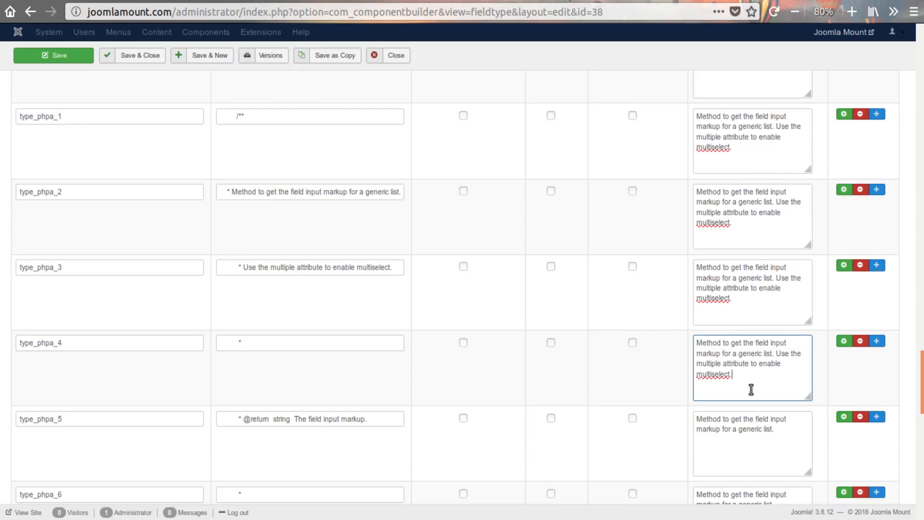
pyautogui.click(762, 330)
pyautogui.hotkey('ctrl', 'a')
pyautogui.hotkey('ctrl', 'v')
pyautogui.scroll(-2, 756, 337)
pyautogui.click(780, 314)
pyautogui.hotkey('ctrl', 'a')
pyautogui.hotkey('ctrl', 'v')
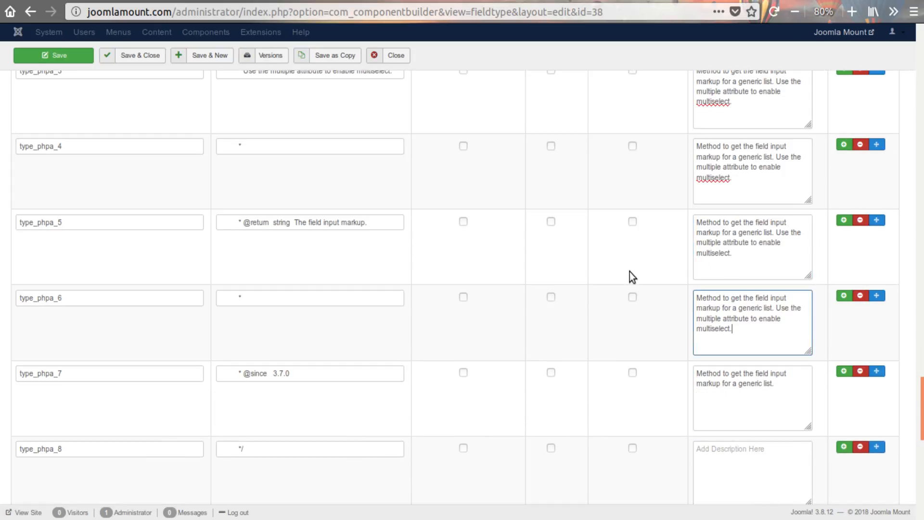
pyautogui.scroll(-2, 739, 346)
pyautogui.click(788, 295)
pyautogui.hotkey('ctrl', 'a')
pyautogui.hotkey('ctrl', 'v')
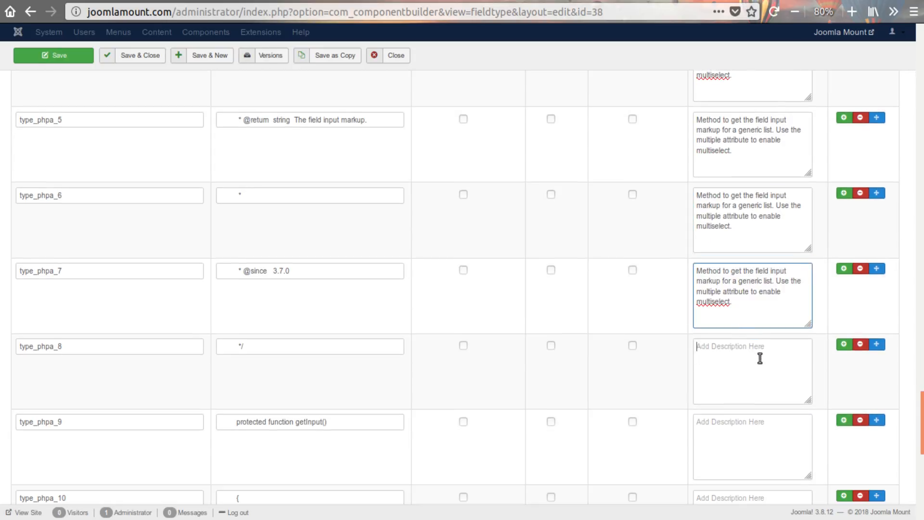
# - Paste the full description into the empty descriptions of type_phpa_8, type_phpa_9 and type_phpa_10
pyautogui.click(758, 374)
pyautogui.hotkey('ctrl', 'a')
pyautogui.hotkey('ctrl', 'v')
pyautogui.click(763, 439)
pyautogui.hotkey('ctrl', 'a')
pyautogui.hotkey('ctrl', 'v')
pyautogui.scroll(-3, 759, 427)
pyautogui.click(759, 382)
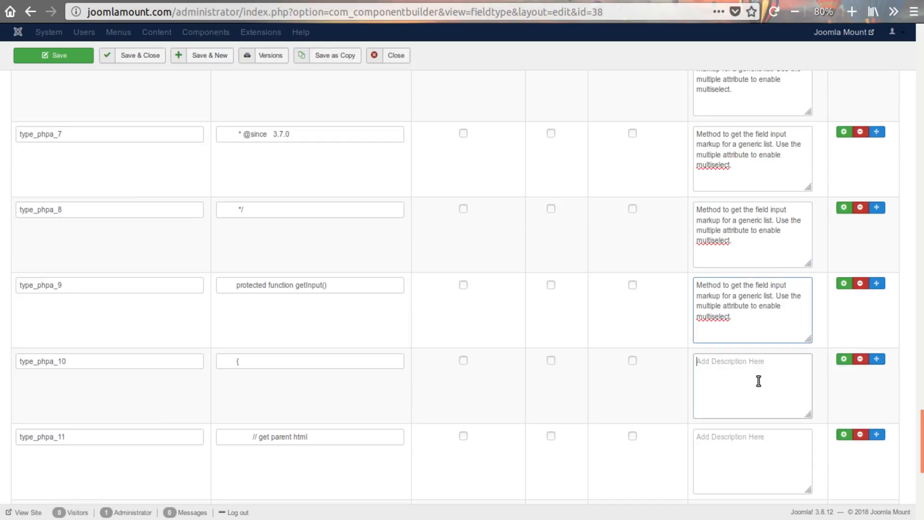
pyautogui.hotkey('ctrl', 'a')
pyautogui.hotkey('ctrl', 'v')
# - Paste the full description into the descriptions of type_phpa_11 and type_phpa_12
pyautogui.click(763, 445)
pyautogui.hotkey('ctrl', 'a')
pyautogui.hotkey('ctrl', 'v')
pyautogui.scroll(-3, 764, 446)
pyautogui.click(765, 431)
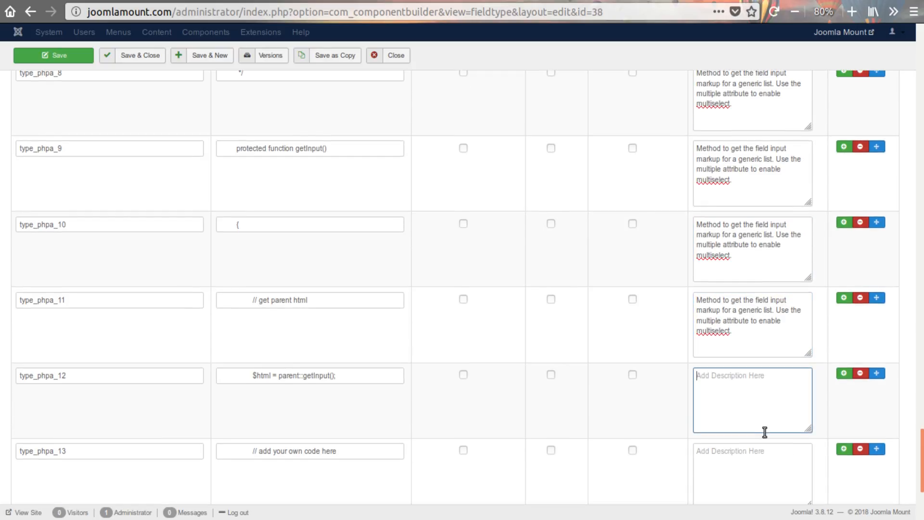
pyautogui.hotkey('ctrl', 'a')
pyautogui.hotkey('ctrl', 'v')
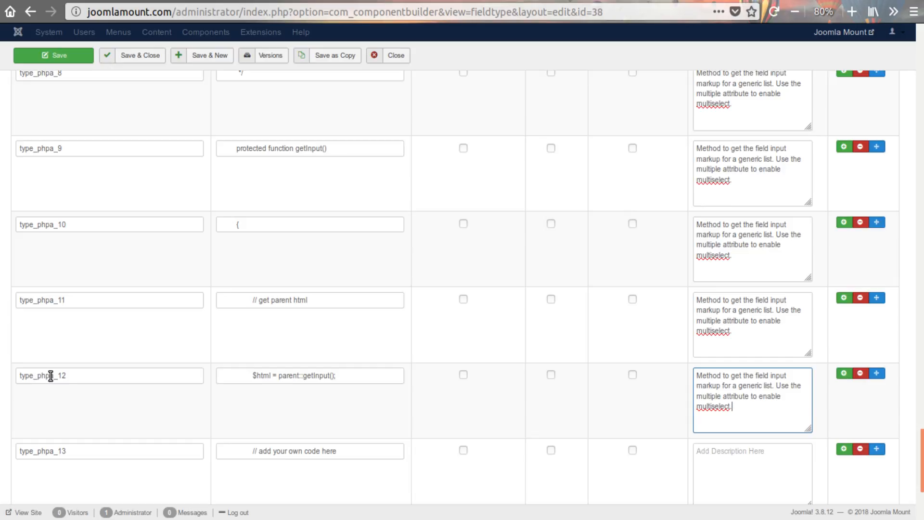
# - Fill the descriptions of the last three rows, type_phpa_13 through type_phpa_15, with the same full description
pyautogui.scroll(-3, 753, 438)
pyautogui.click(740, 362)
pyautogui.hotkey('ctrl', 'a')
pyautogui.hotkey('ctrl', 'v')
pyautogui.scroll(-3, 751, 380)
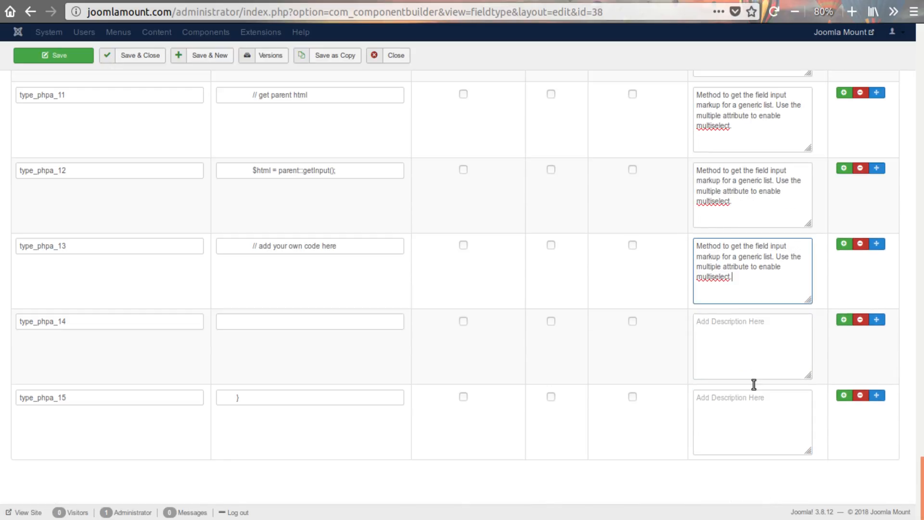
pyautogui.click(742, 358)
pyautogui.hotkey('ctrl', 'a')
pyautogui.hotkey('ctrl', 'v')
pyautogui.click(745, 412)
pyautogui.hotkey('ctrl', 'a')
pyautogui.hotkey('ctrl', 'v')
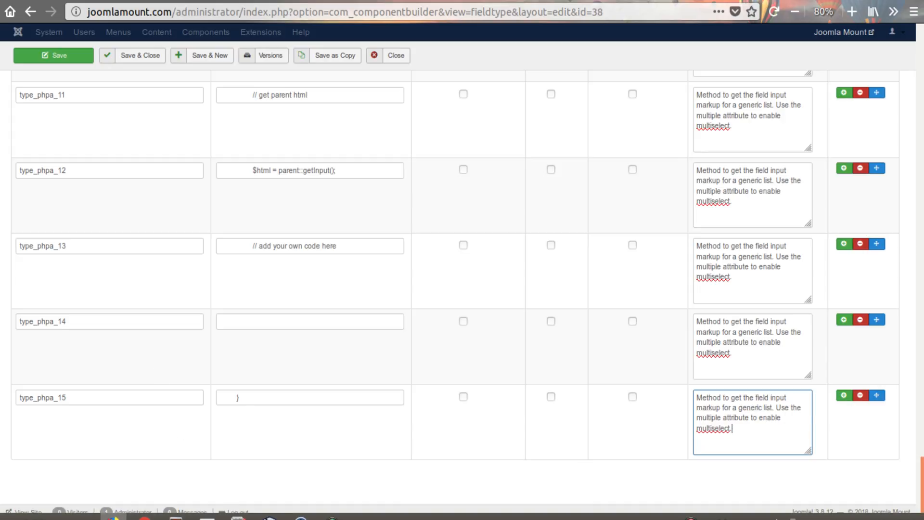
# - Switch to the code editor and open the componentbuilder.php helper to examine the $phpFieldArray of allowed PHP field letters
pyautogui.moveTo(269, 514)
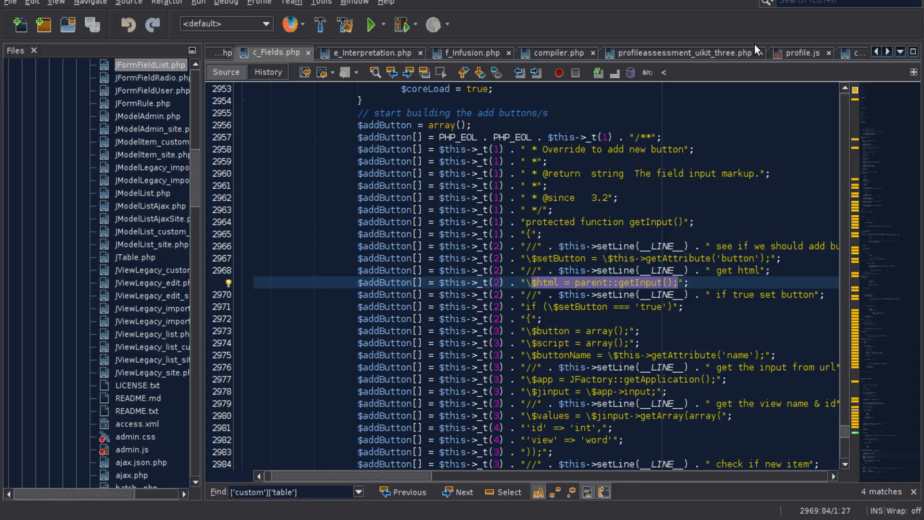
pyautogui.click(853, 52)
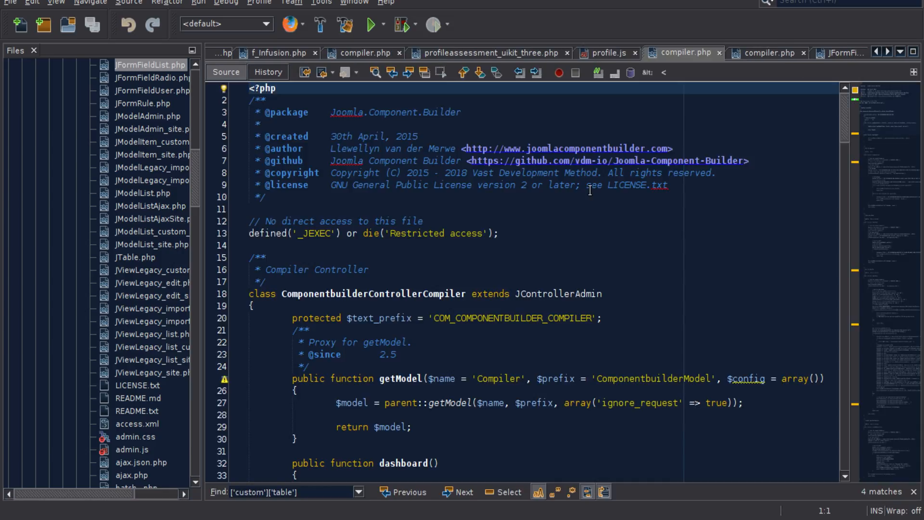
pyautogui.scroll(-4, 490, 367)
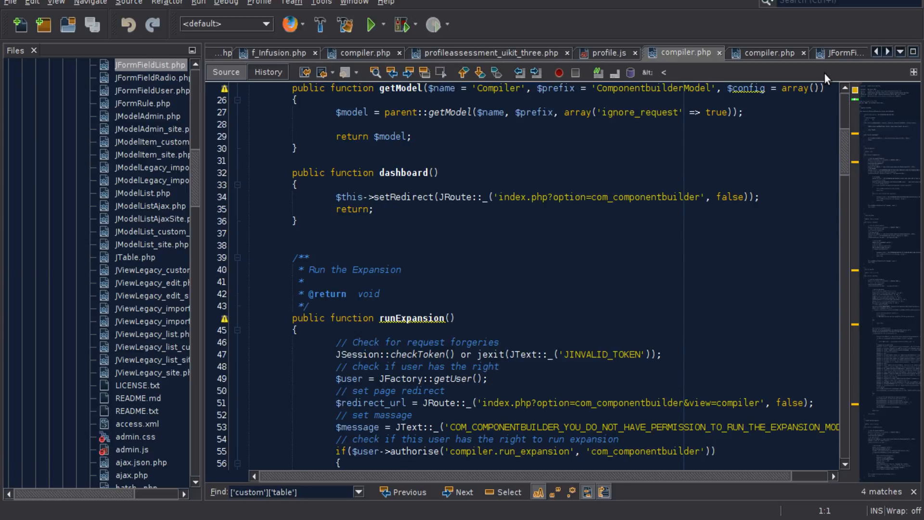
pyautogui.click(900, 51)
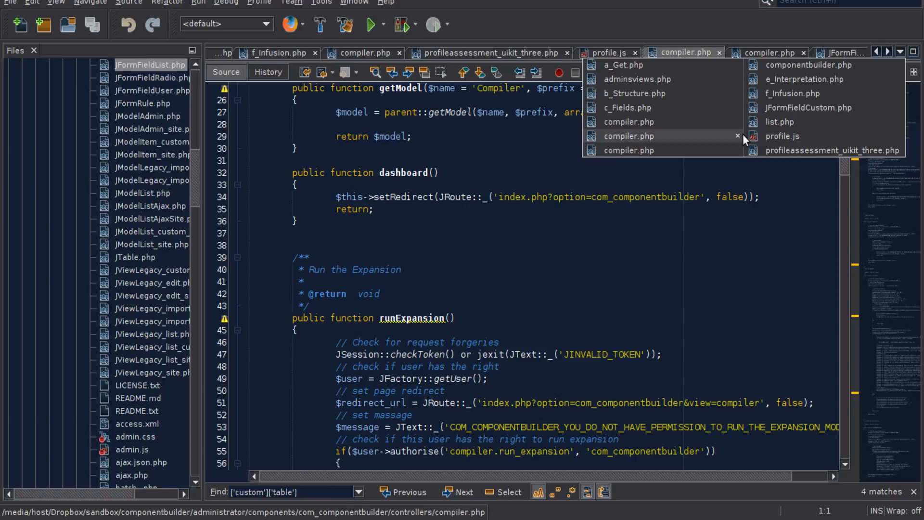
pyautogui.click(782, 65)
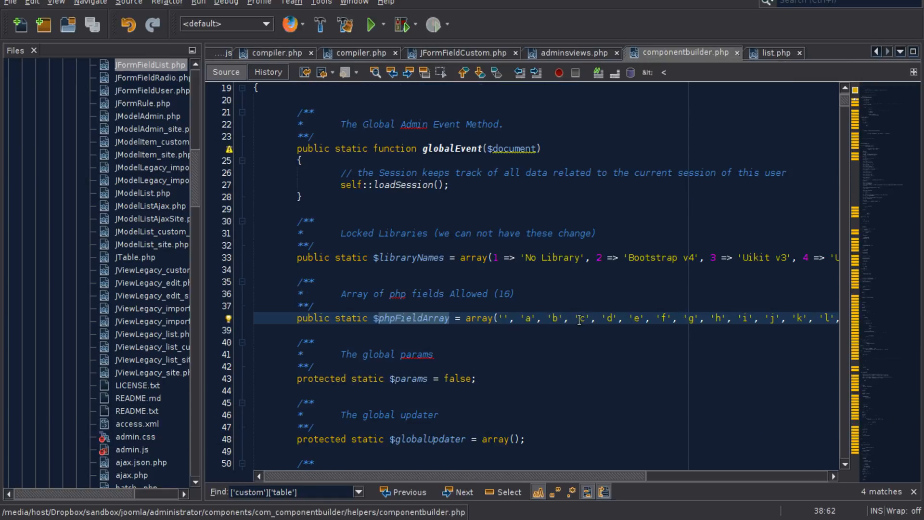
pyautogui.press('super+Down')
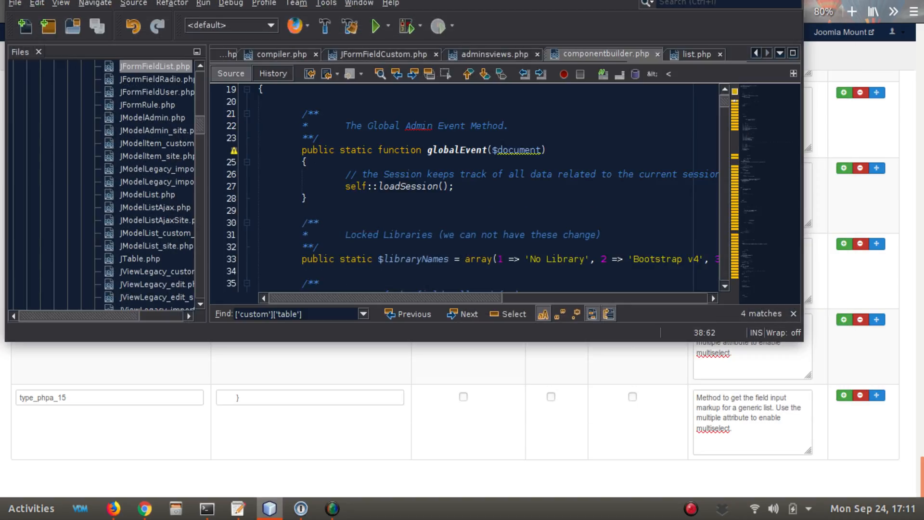
pyautogui.press('super+Up')
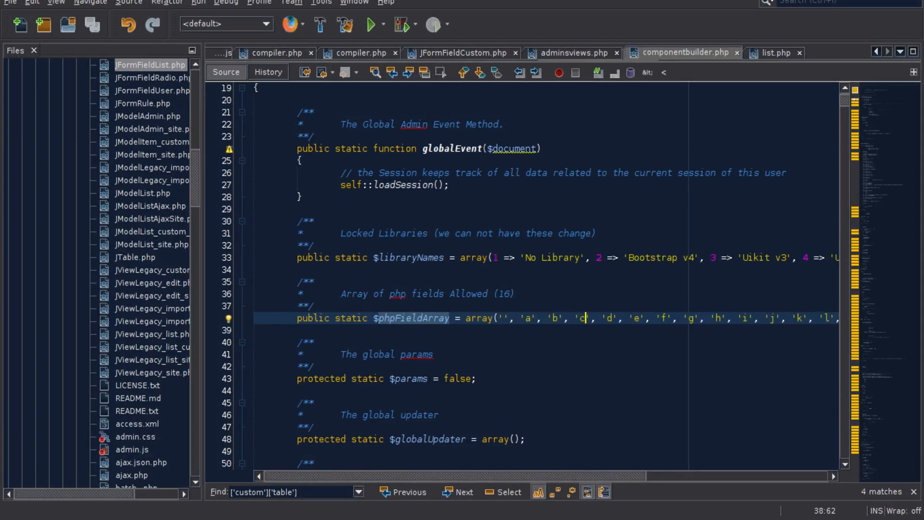
pyautogui.hotkey('alt', 'Tab')
# - In the fieldtype form, examine the type_php prefix in the type_phpa_13 name and the value of type_phpa_14
pyautogui.click(56, 248)
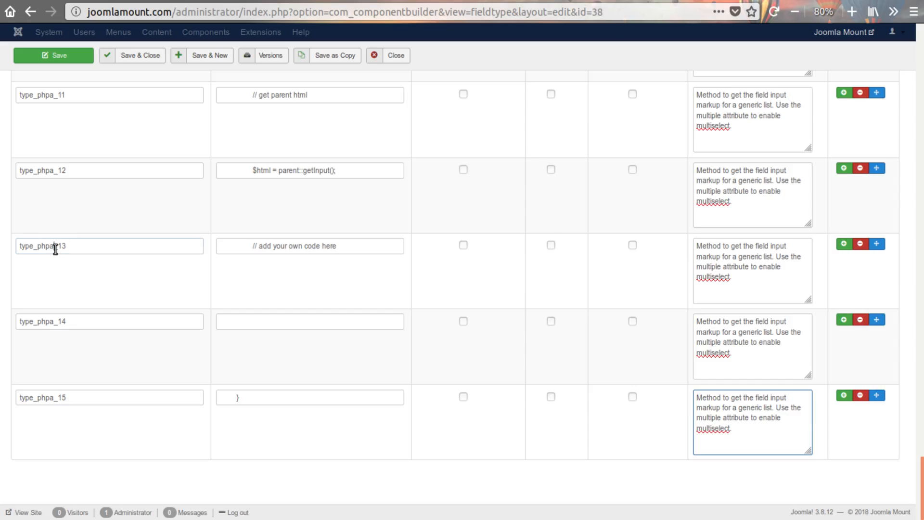
pyautogui.click(55, 249)
pyautogui.moveTo(51, 247); pyautogui.dragTo(16, 245)
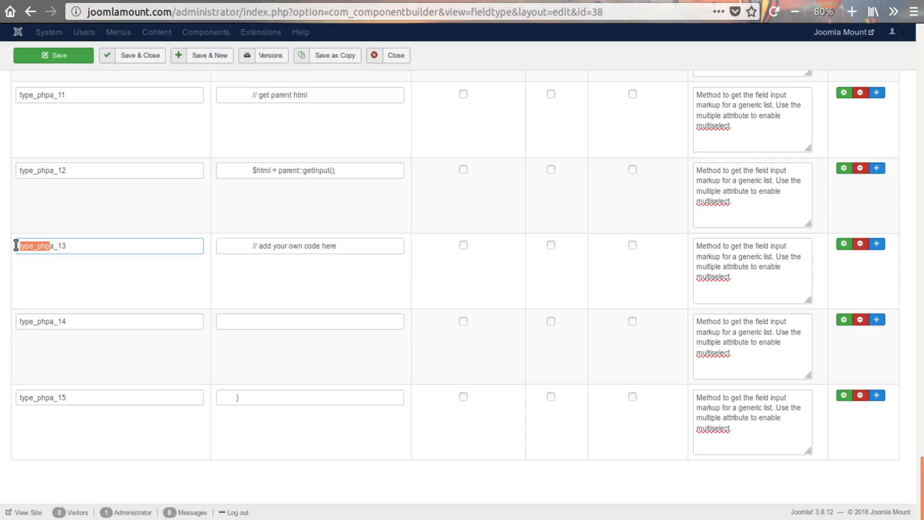
pyautogui.click(50, 246)
pyautogui.click(293, 323)
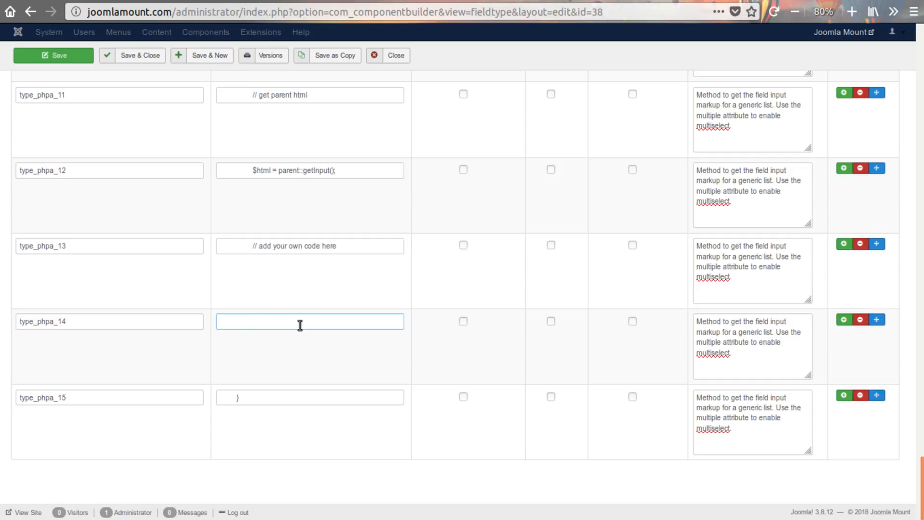
# - Back in the code editor, examine the ComponentbuilderHelper class declaration in componentbuilder.php that contains $phpFieldArray
pyautogui.click(269, 509)
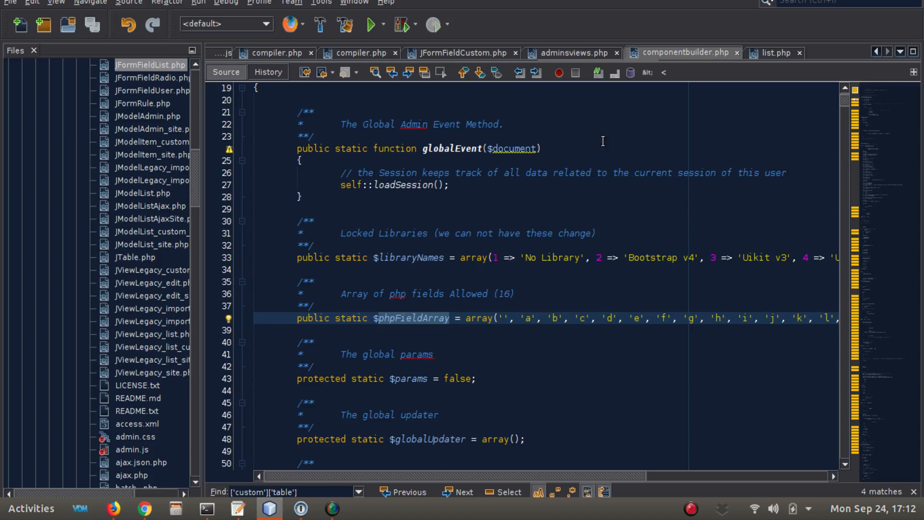
pyautogui.scroll(6, 349, 307)
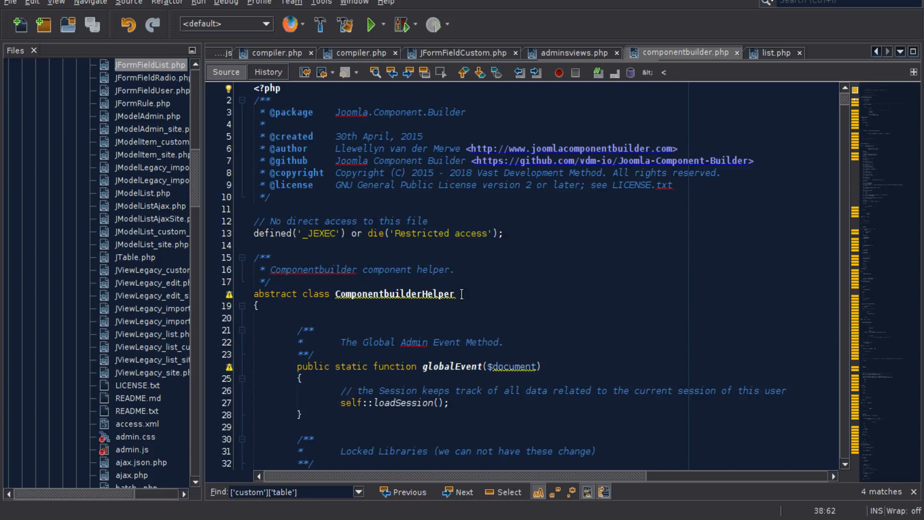
pyautogui.doubleClick(462, 294)
pyautogui.scroll(-9, 463, 241)
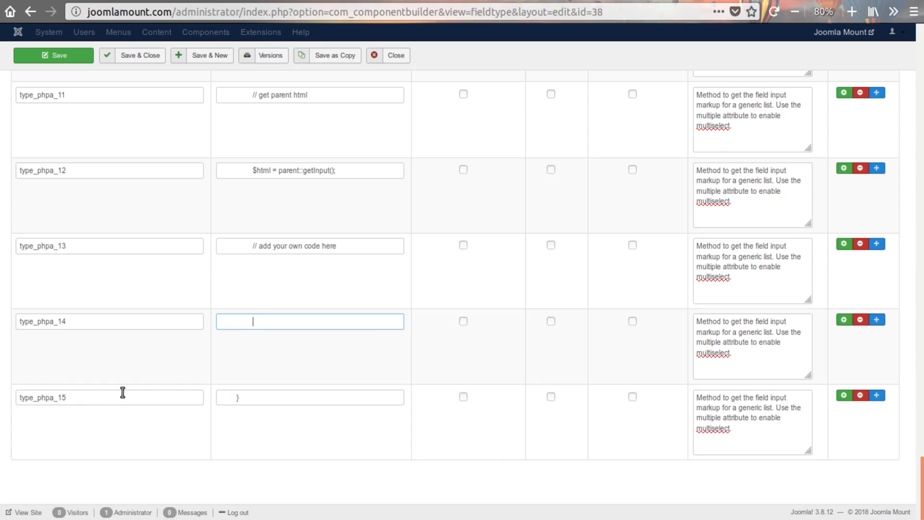
# - Review the fieldtype's property rows, comparing the Adjustable, Mandatory and Translatable settings of the existing properties with the type_phpa rows
pyautogui.scroll(10, 123, 393)
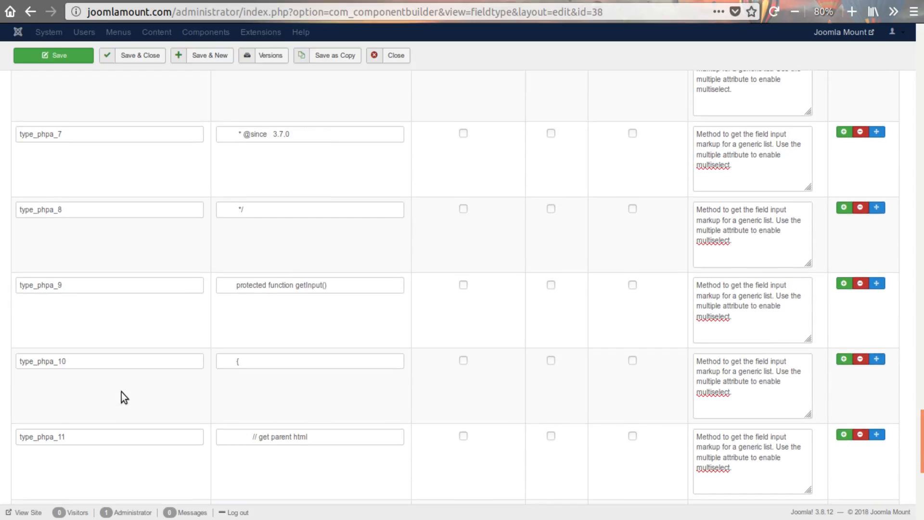
pyautogui.scroll(6, 121, 392)
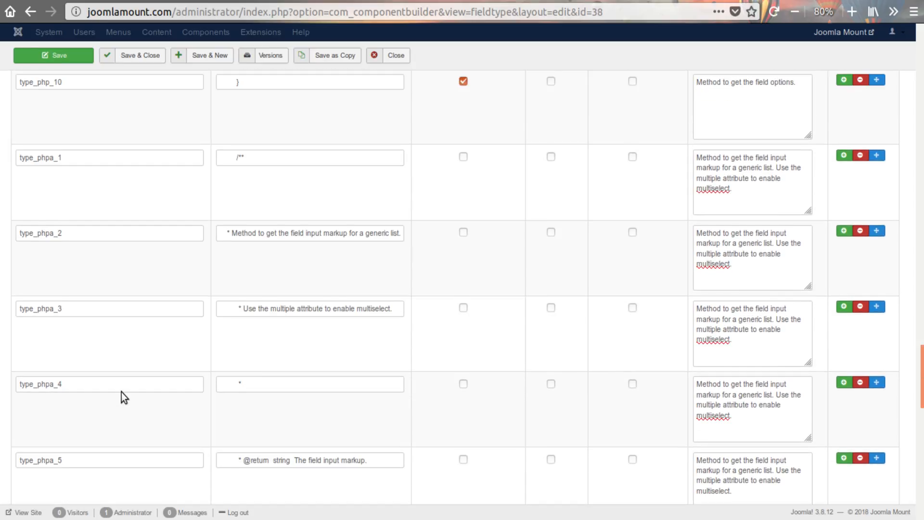
pyautogui.scroll(2, 122, 364)
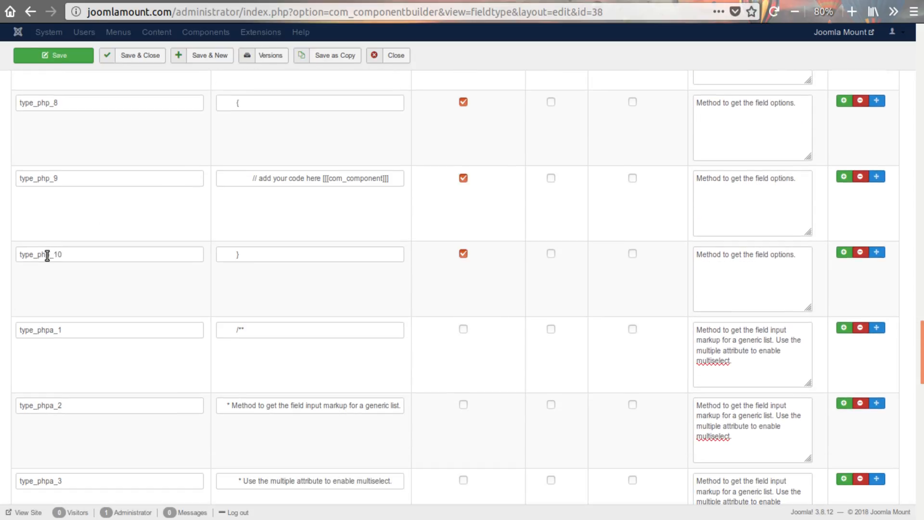
pyautogui.click(48, 255)
pyautogui.scroll(15, 486, 317)
pyautogui.scroll(15, 486, 319)
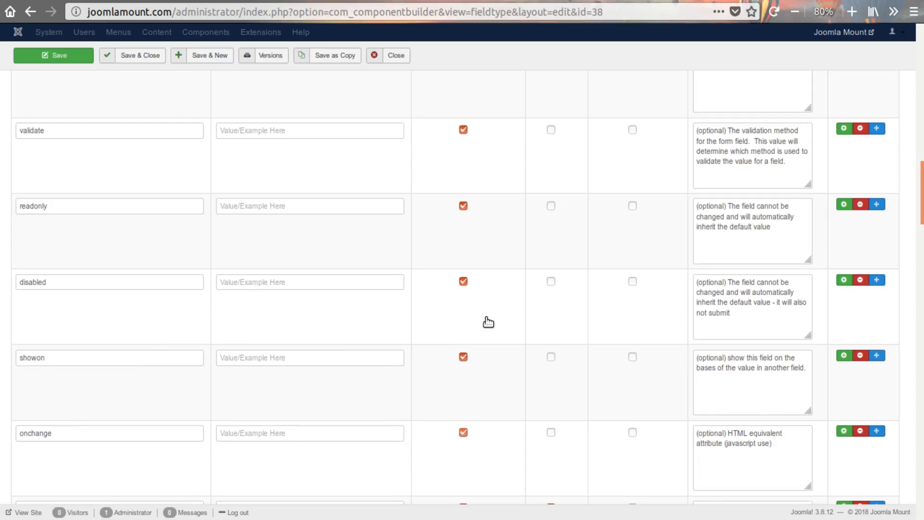
pyautogui.scroll(3, 486, 319)
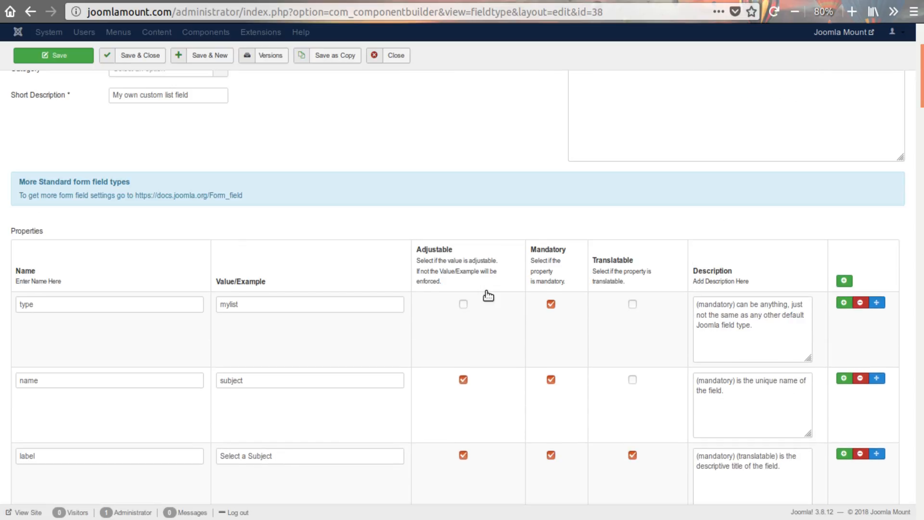
pyautogui.scroll(-7, 577, 249)
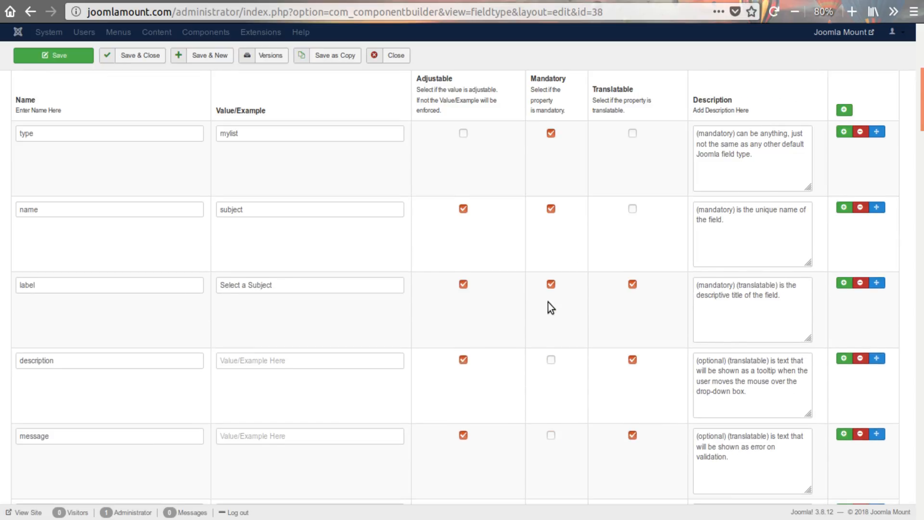
pyautogui.scroll(1, 588, 270)
pyautogui.scroll(5, 597, 258)
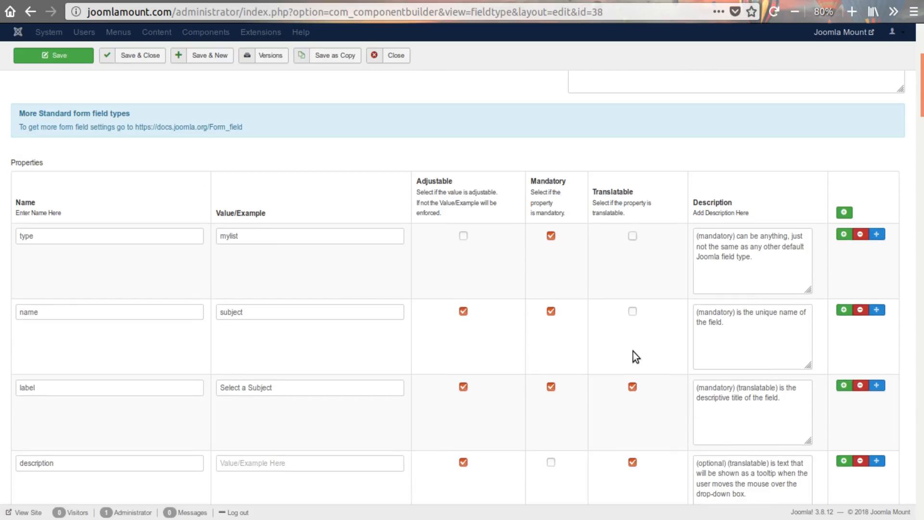
pyautogui.scroll(-5, 633, 351)
pyautogui.scroll(-18, 451, 221)
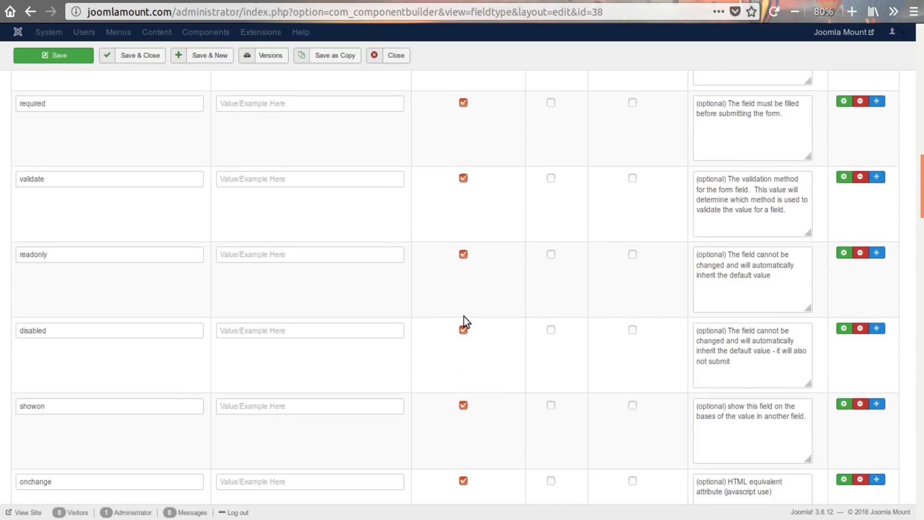
pyautogui.scroll(-16, 463, 316)
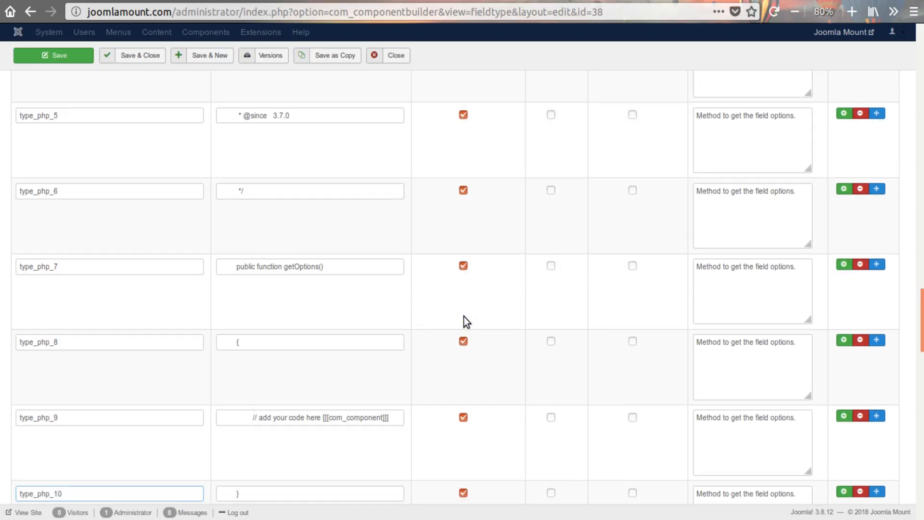
# - Mark the properties type_phpa_1 through type_phpa_8 as adjustable
pyautogui.click(463, 227)
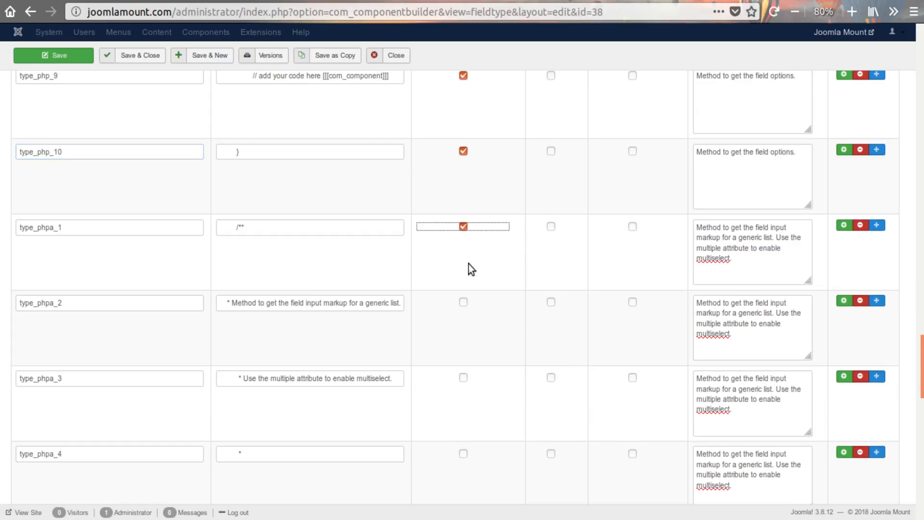
pyautogui.click(463, 303)
pyautogui.scroll(-4, 466, 299)
pyautogui.click(463, 172)
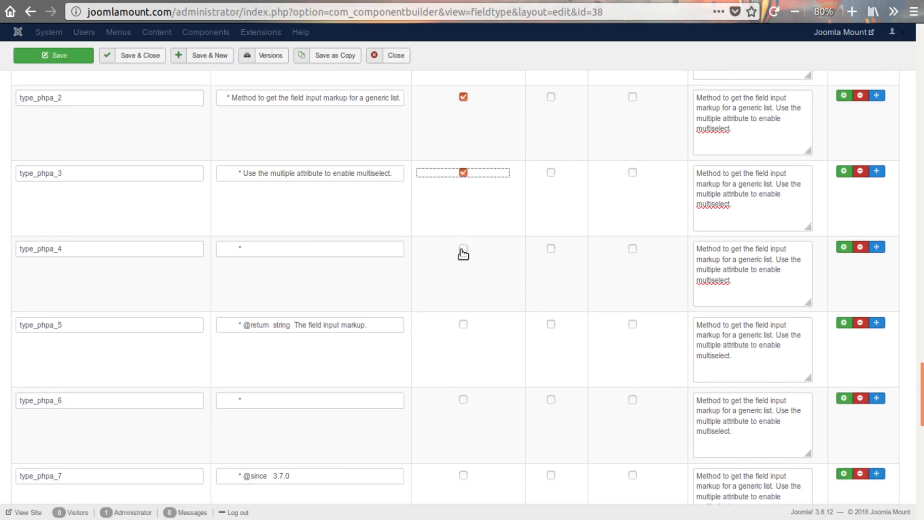
pyautogui.click(464, 248)
pyautogui.click(464, 324)
pyautogui.scroll(-3, 467, 289)
pyautogui.click(464, 229)
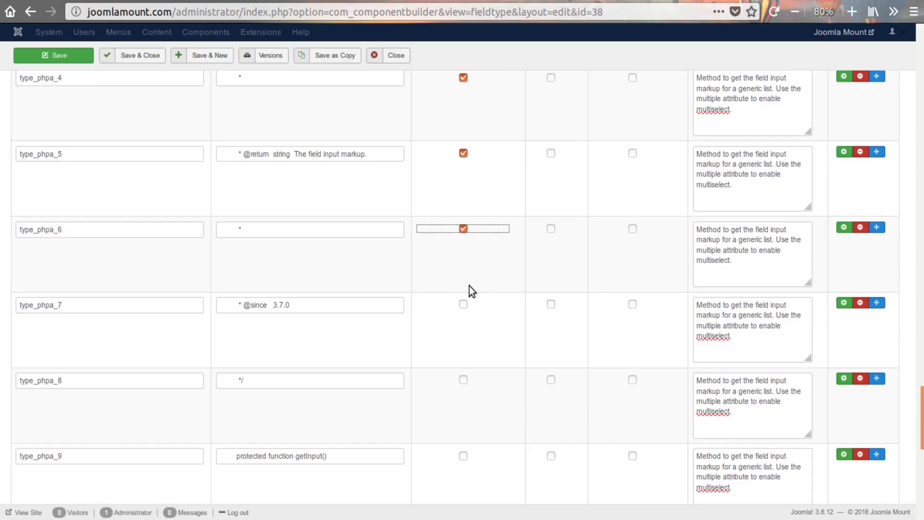
pyautogui.click(464, 304)
pyautogui.click(463, 380)
# - Mark the remaining properties, type_phpa_9 through type_phpa_15, as adjustable
pyautogui.scroll(-5, 485, 373)
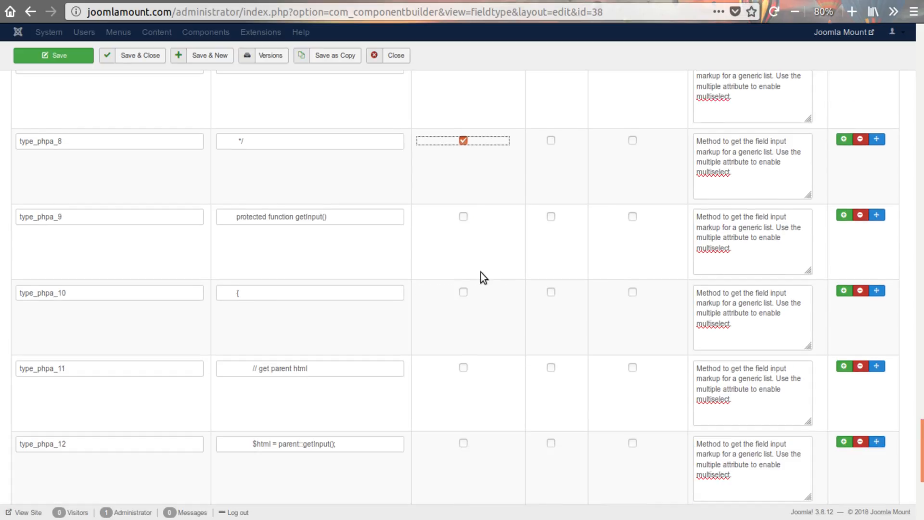
pyautogui.click(464, 216)
pyautogui.click(463, 292)
pyautogui.click(464, 368)
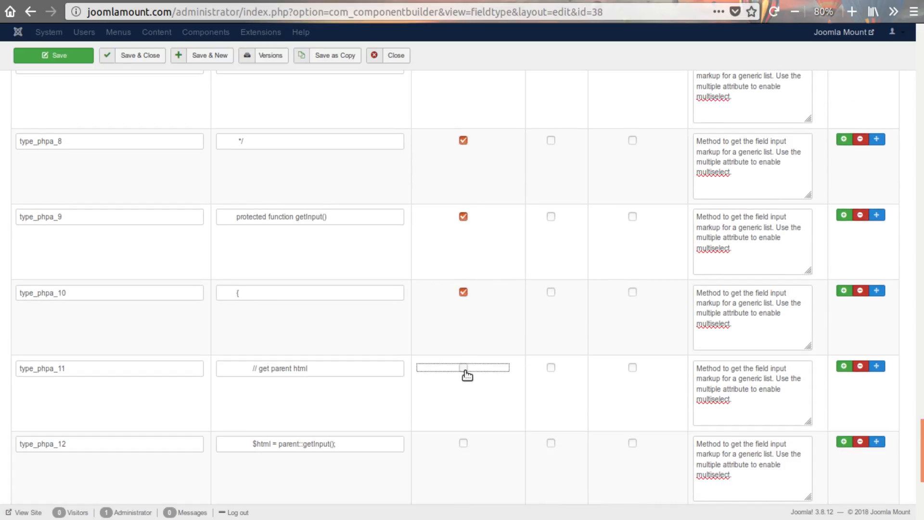
pyautogui.scroll(-3, 485, 341)
pyautogui.click(464, 272)
pyautogui.click(463, 348)
pyautogui.scroll(-2, 481, 380)
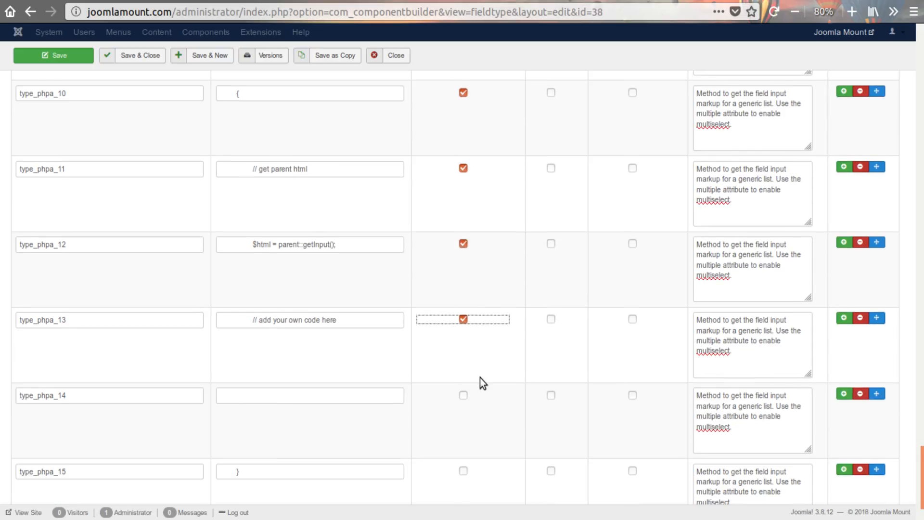
pyautogui.click(463, 321)
pyautogui.click(463, 397)
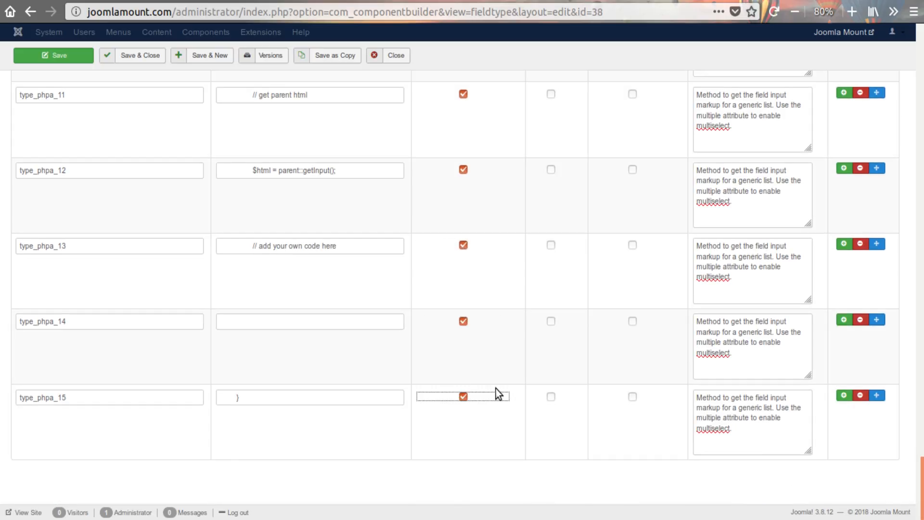
# - Check the adjustable settings across the property rows, and save and close the List@mine fieldtype
pyautogui.scroll(15, 498, 394)
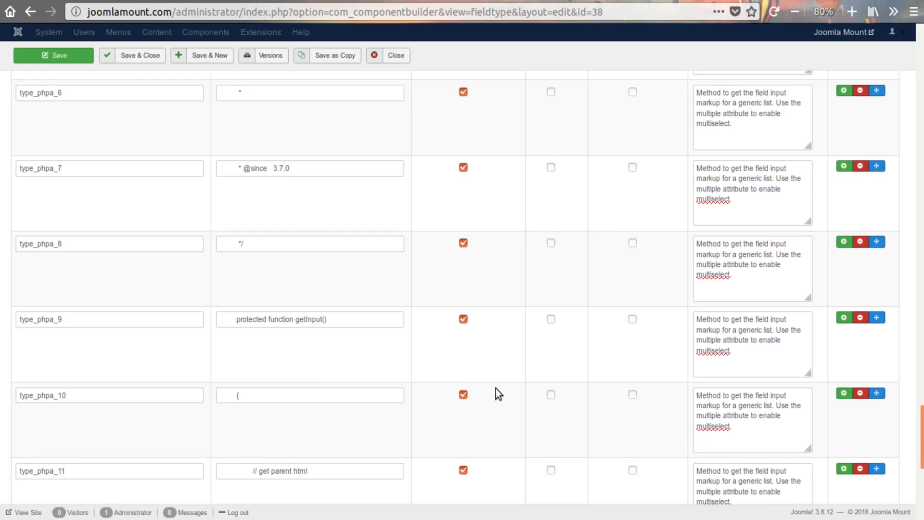
pyautogui.scroll(20, 496, 389)
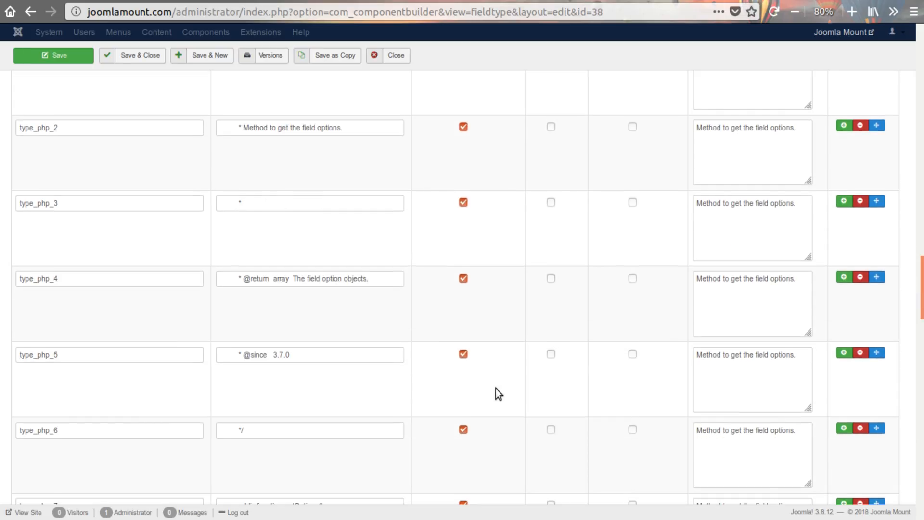
pyautogui.scroll(4, 496, 388)
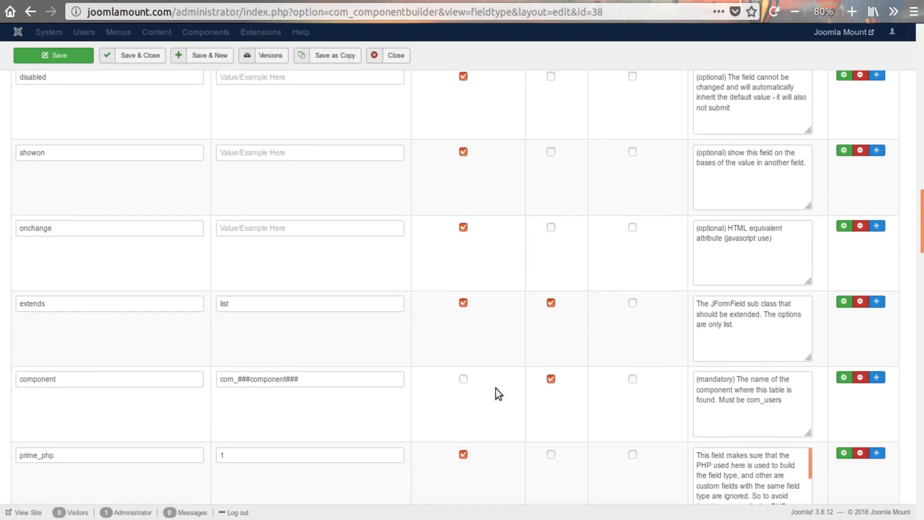
pyautogui.scroll(20, 496, 389)
pyautogui.scroll(5, 496, 388)
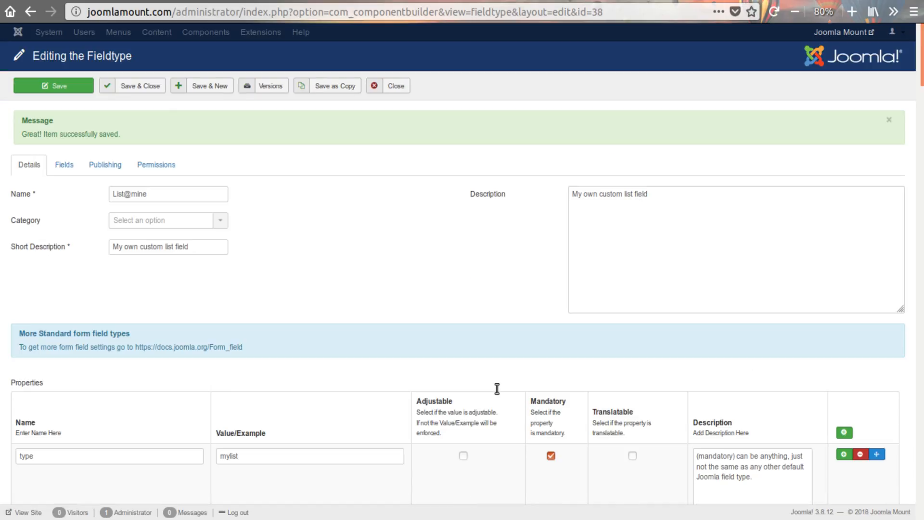
pyautogui.click(133, 86)
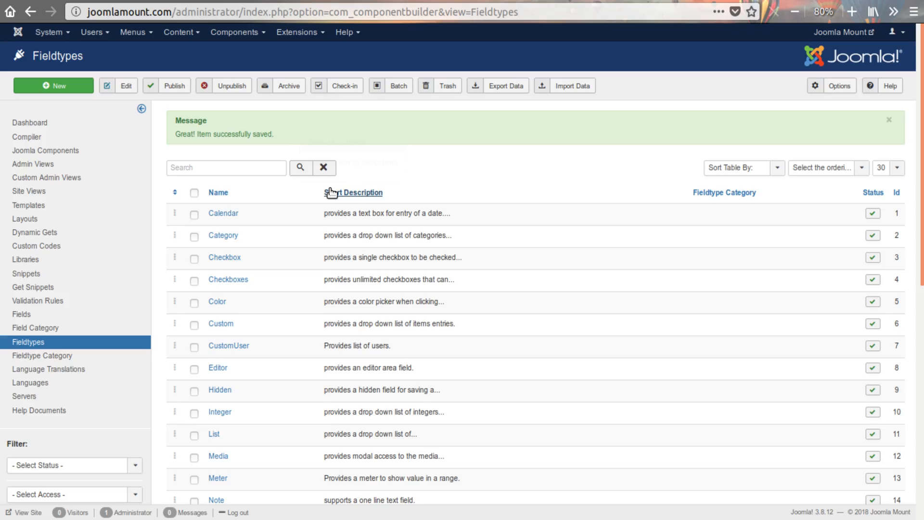
# - Create a new field and choose List@mine as its type
pyautogui.click(28, 314)
pyautogui.click(50, 86)
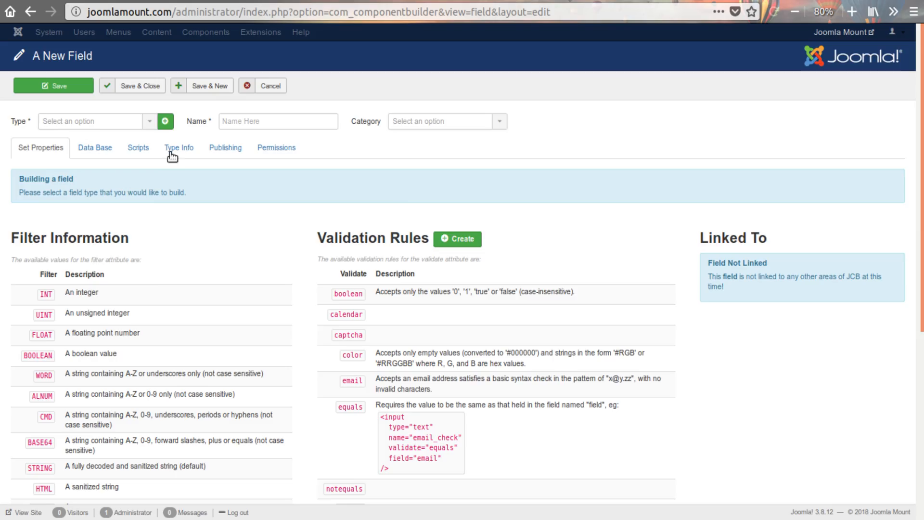
pyautogui.click(125, 124)
pyautogui.scroll(-5, 87, 221)
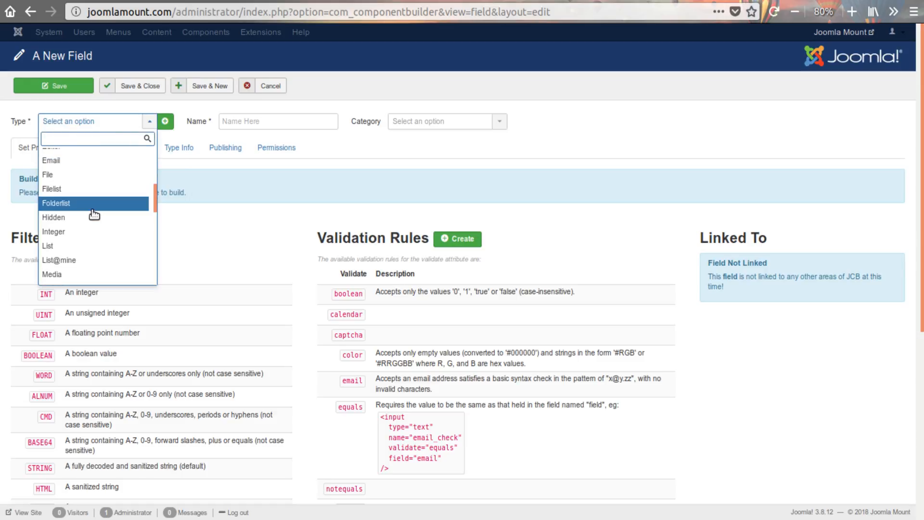
pyautogui.click(63, 261)
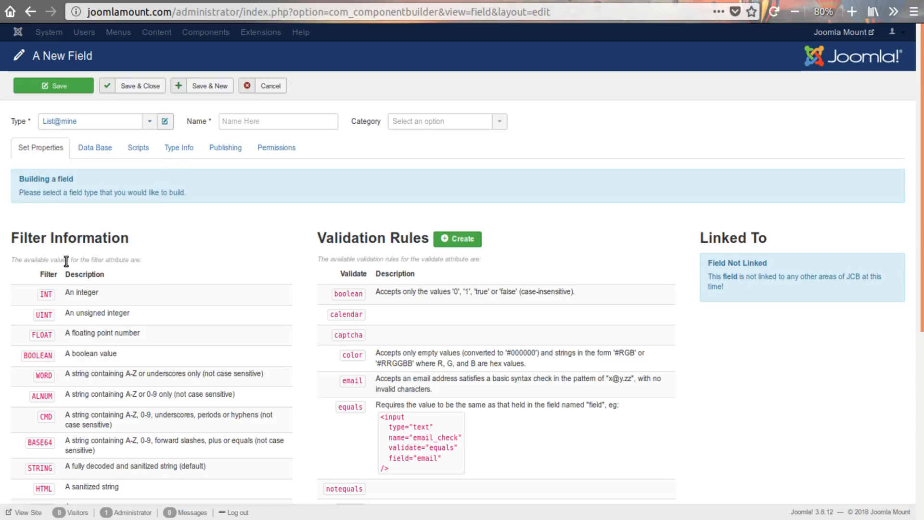
# - Examine the new field's property rows and the editable code blocks for the getInput() and getOptions() methods
pyautogui.scroll(-4, 315, 264)
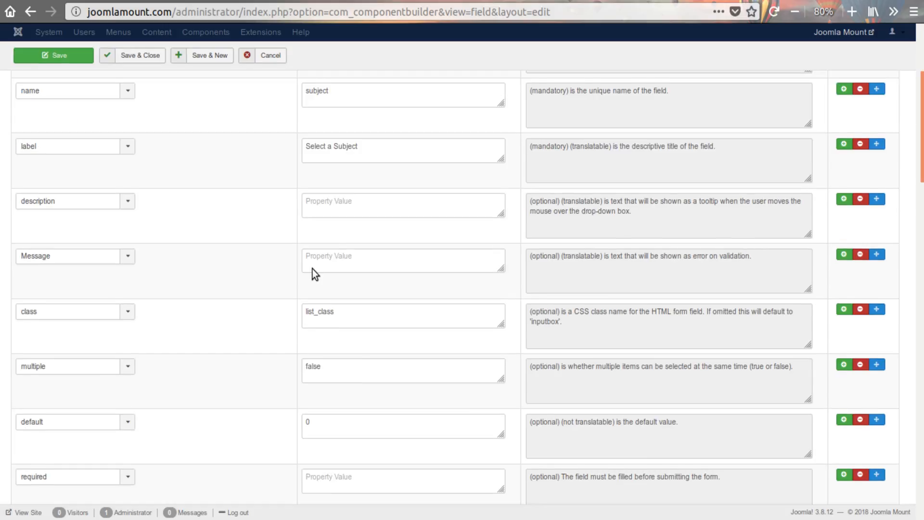
pyautogui.scroll(-7, 247, 295)
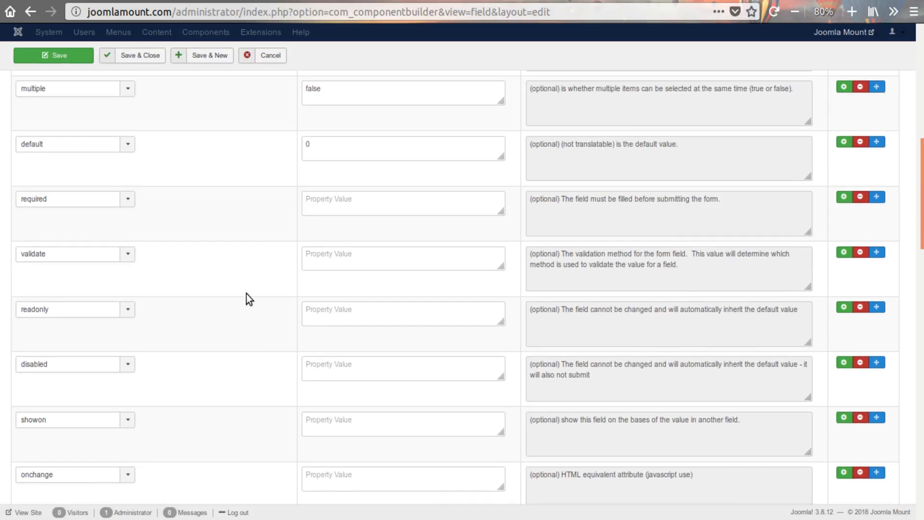
pyautogui.scroll(-8, 247, 299)
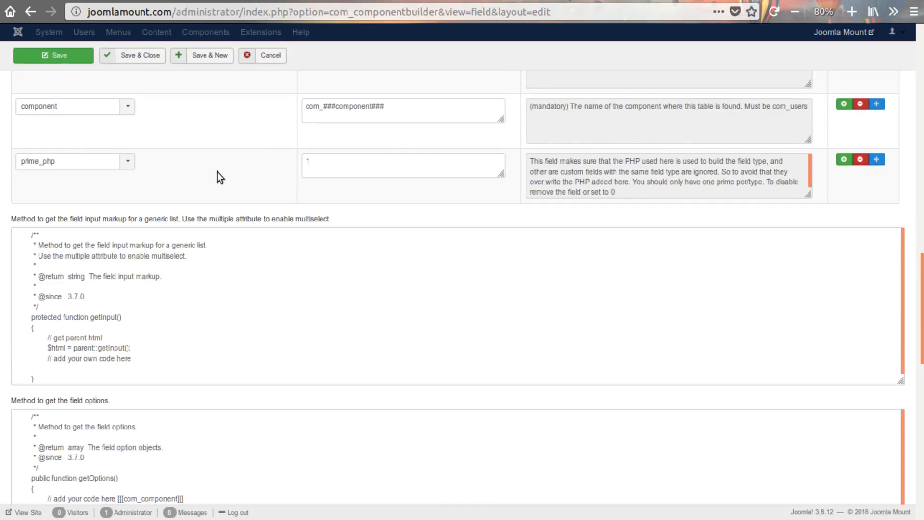
pyautogui.scroll(-2, 135, 197)
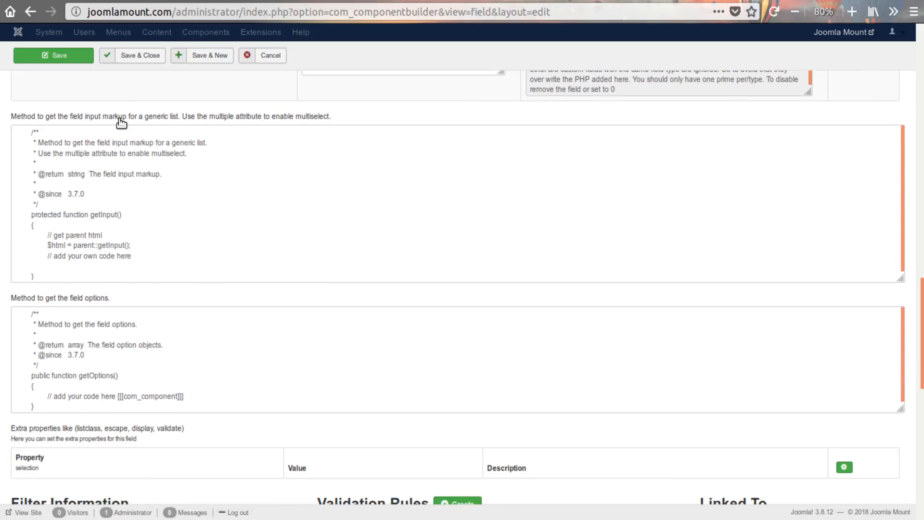
pyautogui.moveTo(341, 121); pyautogui.dragTo(186, 276)
pyautogui.click(125, 173)
pyautogui.click(184, 264)
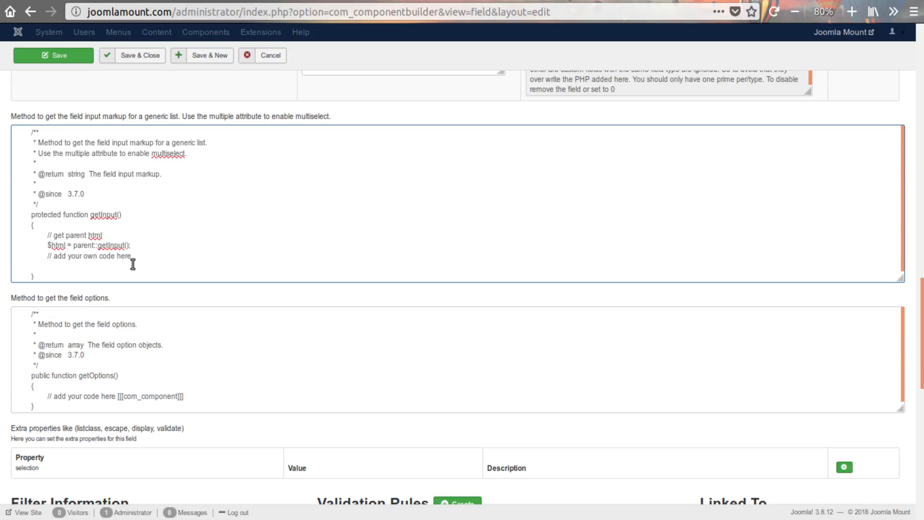
pyautogui.moveTo(13, 301); pyautogui.dragTo(128, 298)
pyautogui.click(128, 298)
pyautogui.scroll(-3, 146, 288)
pyautogui.scroll(-1, 146, 287)
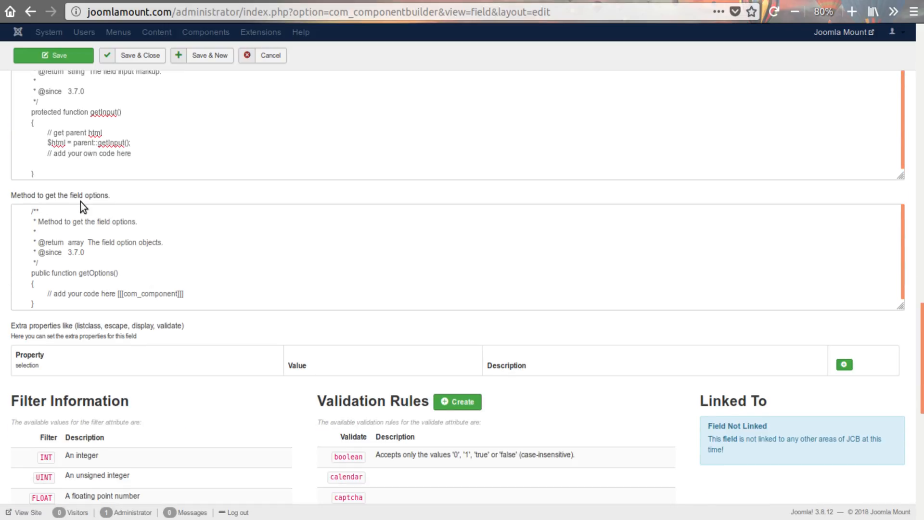
pyautogui.click(214, 298)
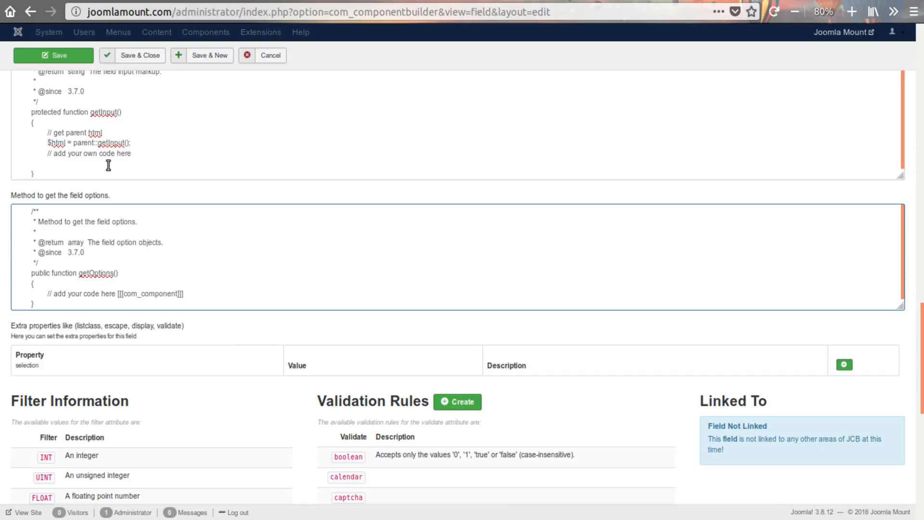
pyautogui.scroll(4, 90, 204)
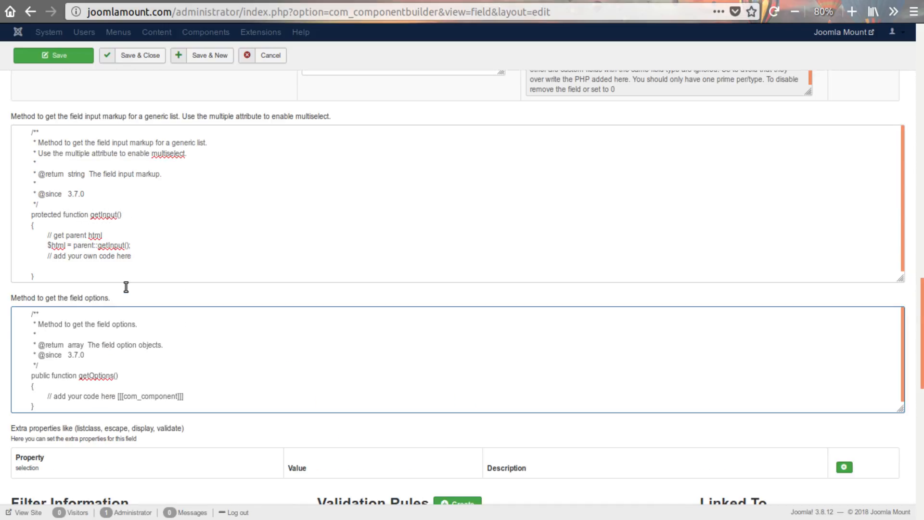
# - Copy the [[[com_component]]] placeholder from the getOptions() code to the end of the "// get parent html" comment in getInput()
pyautogui.moveTo(118, 396); pyautogui.dragTo(206, 400)
pyautogui.hotkey('ctrl', 'c')
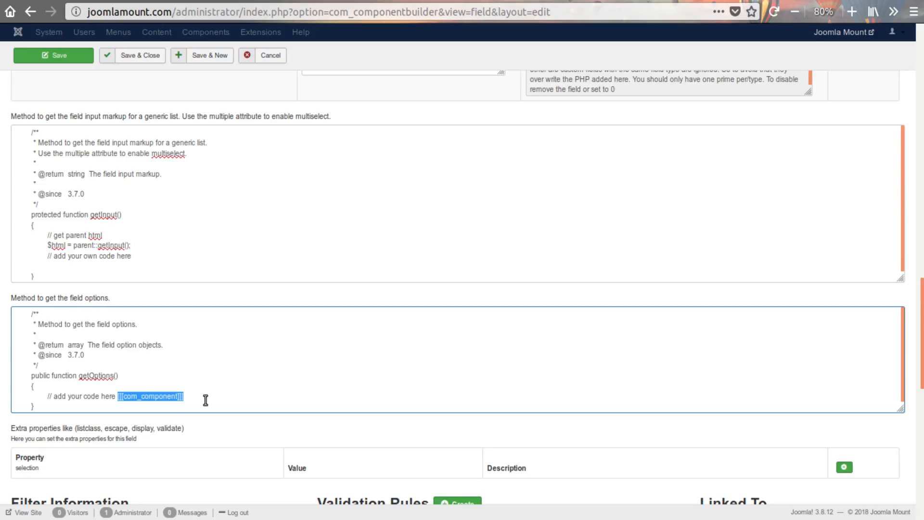
pyautogui.click(142, 235)
pyautogui.hotkey('ctrl', 'v')
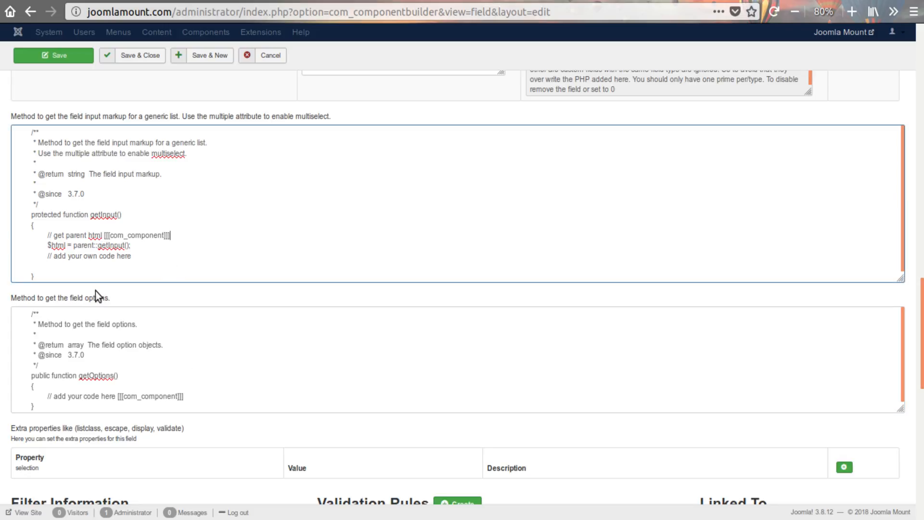
pyautogui.scroll(15, 24, 292)
pyautogui.scroll(-15, 21, 252)
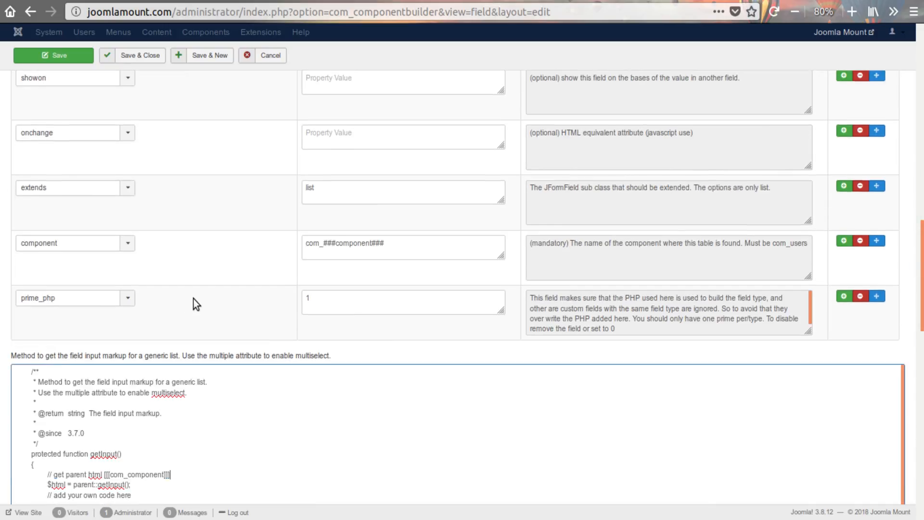
pyautogui.click(60, 270)
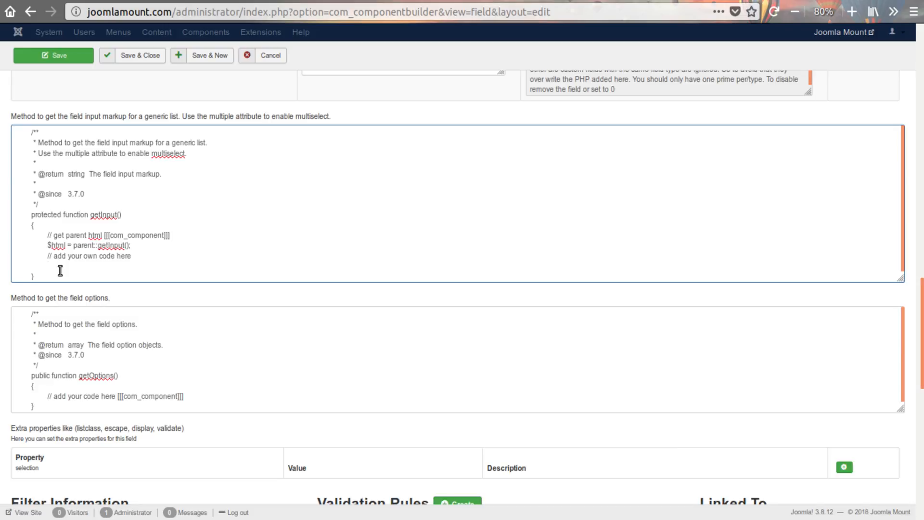
pyautogui.scroll(8, 60, 270)
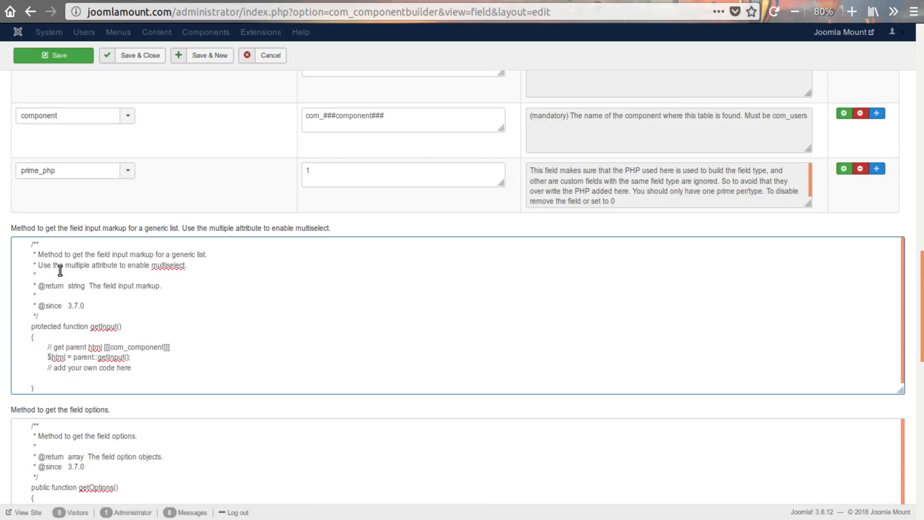
# - Set the field's name property to mylist and its label property to "A Label"
pyautogui.scroll(10, 207, 300)
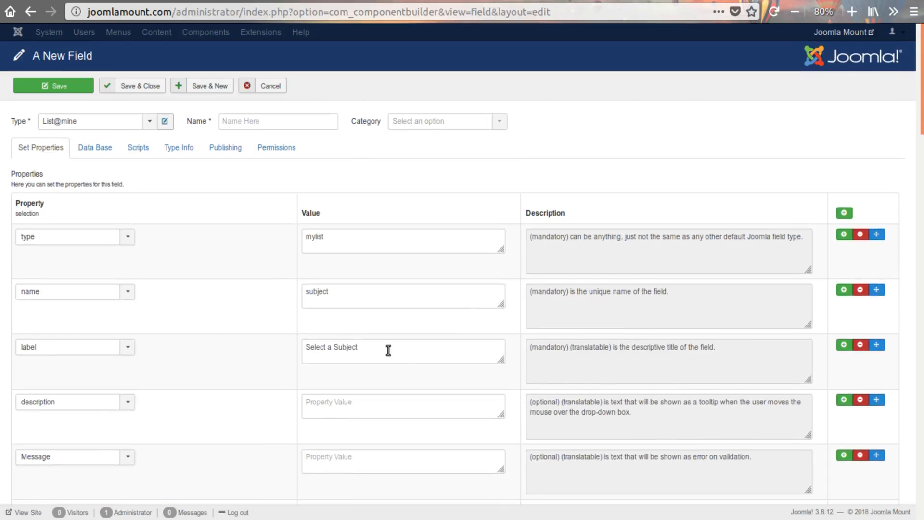
pyautogui.moveTo(347, 238); pyautogui.dragTo(293, 235)
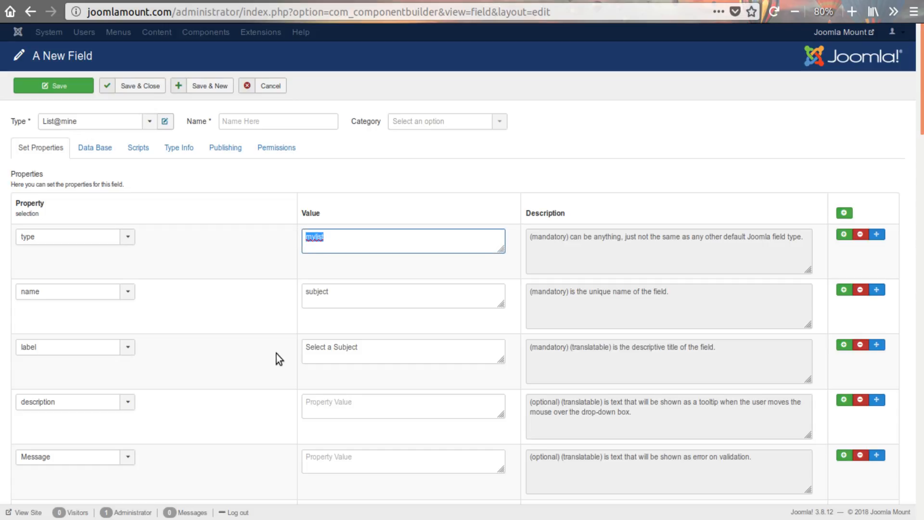
pyautogui.moveTo(347, 293); pyautogui.dragTo(225, 288)
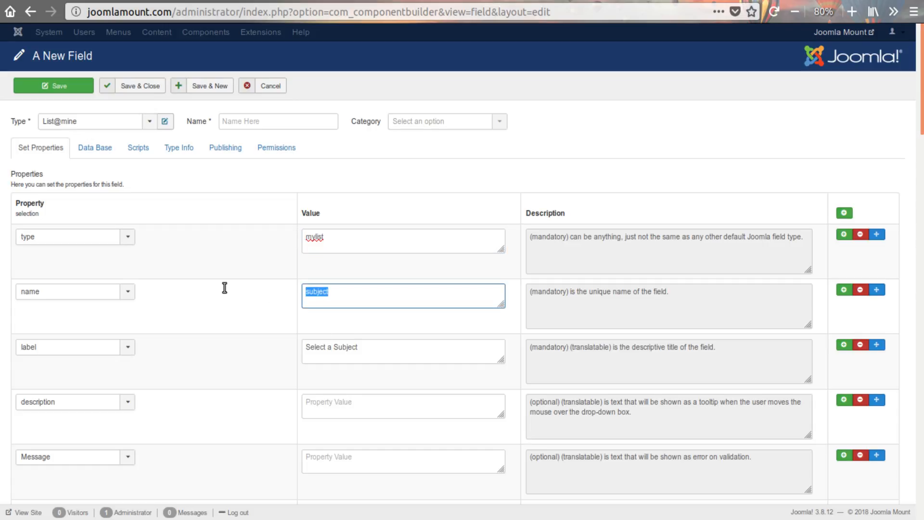
pyautogui.write('mylist')
pyautogui.moveTo(376, 353); pyautogui.dragTo(285, 345)
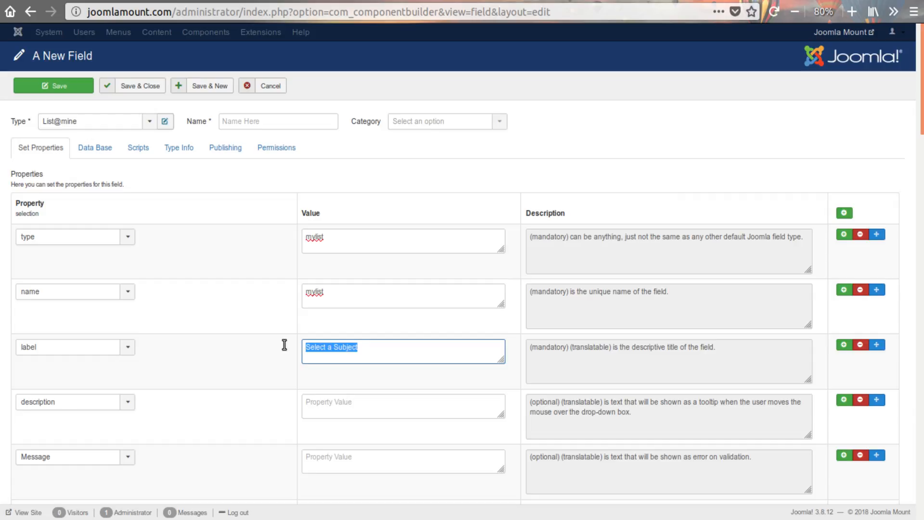
pyautogui.write('A Lable')
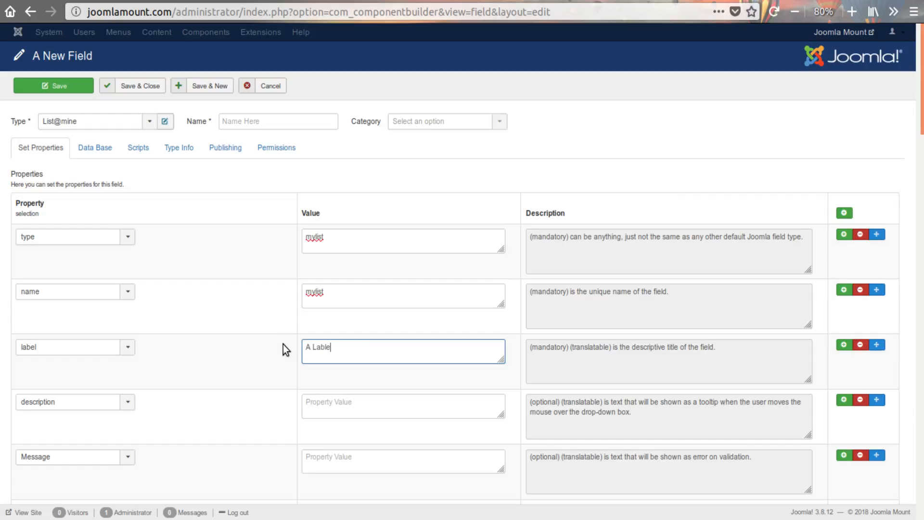
pyautogui.press('BackSpace')
pyautogui.press('BackSpace')
pyautogui.write('efaul')
# - Copy the label property's value into the field's own Name
pyautogui.scroll(-7, 241, 290)
pyautogui.scroll(-7, 251, 333)
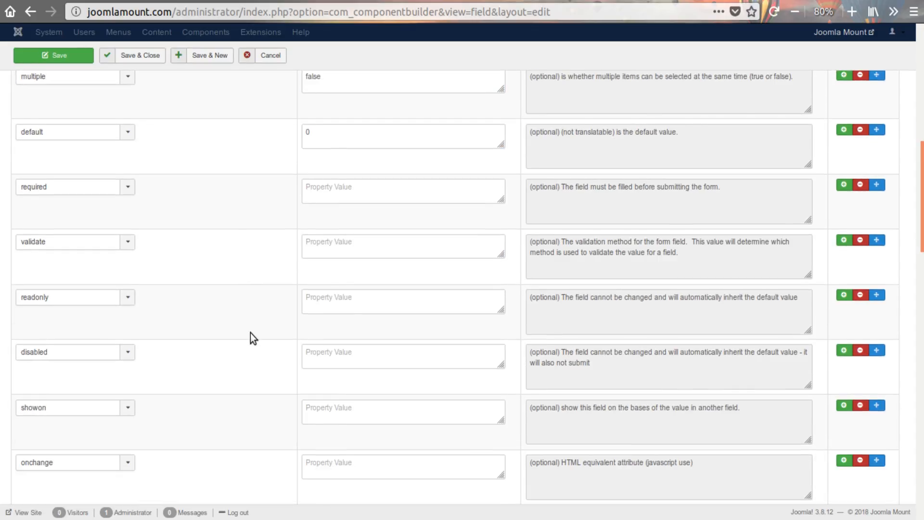
pyautogui.scroll(4, 259, 377)
pyautogui.scroll(10, 258, 376)
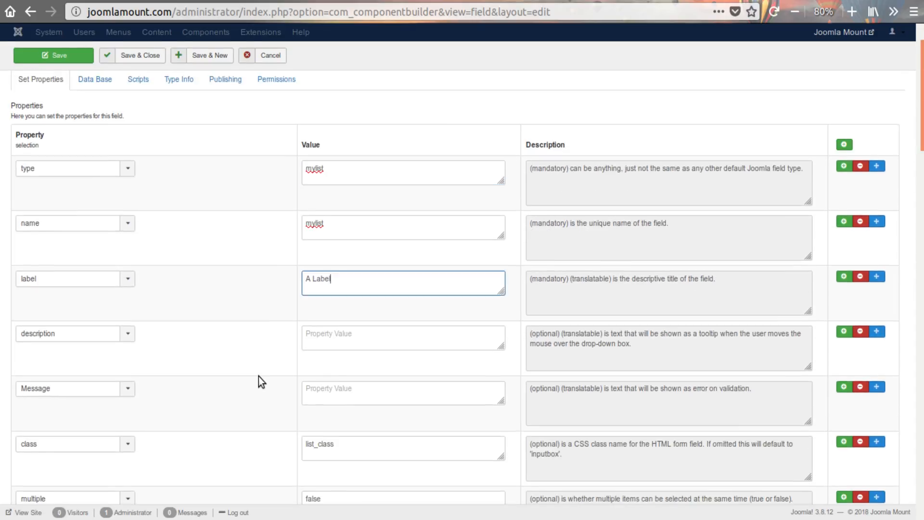
pyautogui.moveTo(345, 342); pyautogui.dragTo(285, 342)
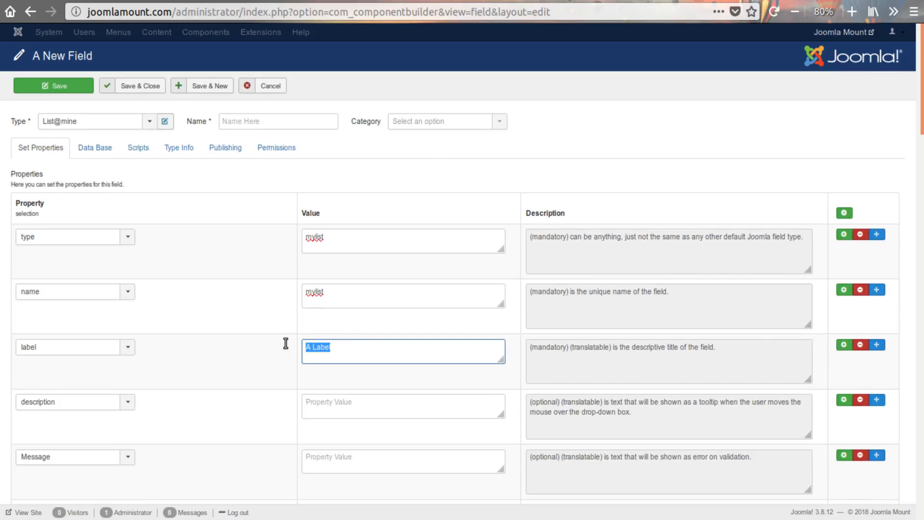
pyautogui.hotkey('ctrl', 'c')
pyautogui.click(292, 127)
pyautogui.hotkey('ctrl', 'v')
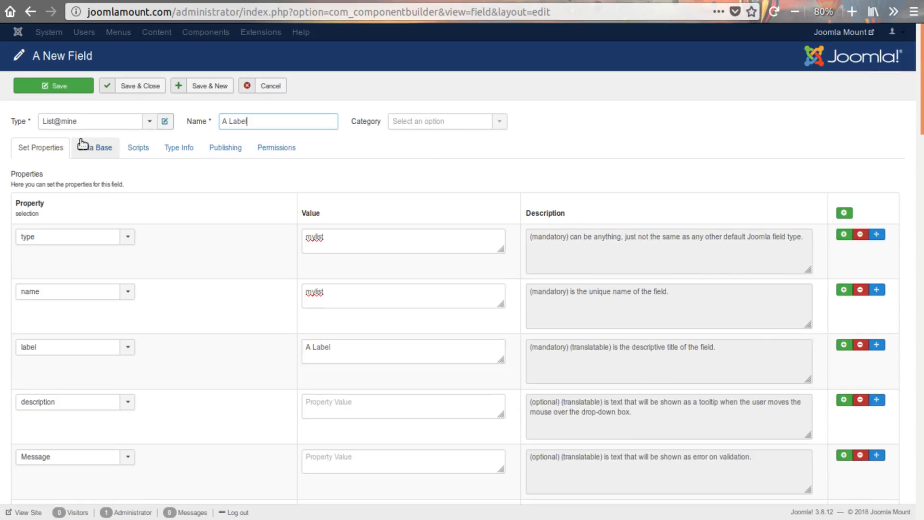
# - Set the field's database column to data type INT with a data length of 7
pyautogui.click(91, 147)
pyautogui.click(186, 178)
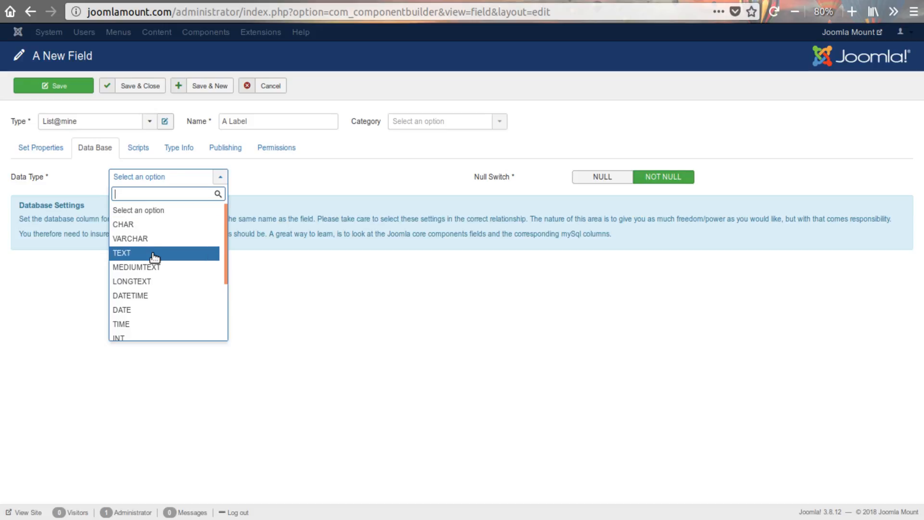
pyautogui.click(135, 238)
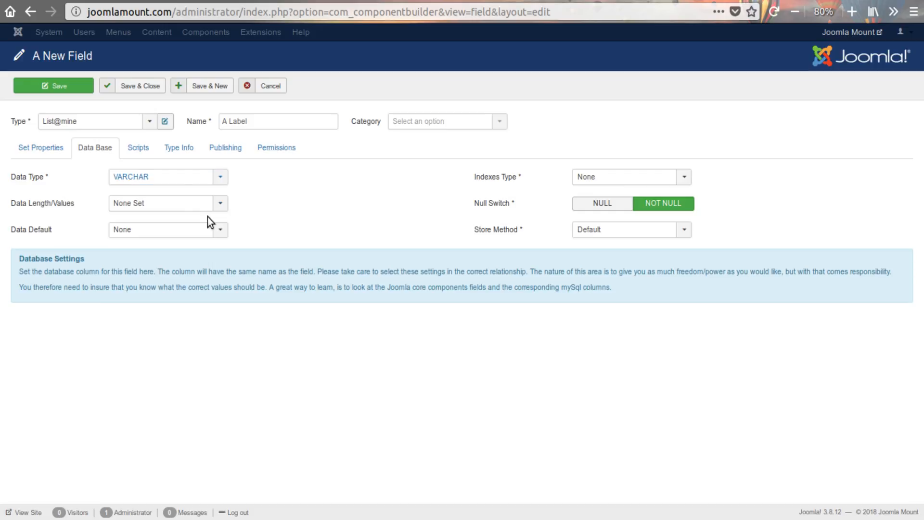
pyautogui.click(171, 204)
pyautogui.click(136, 350)
pyautogui.click(144, 203)
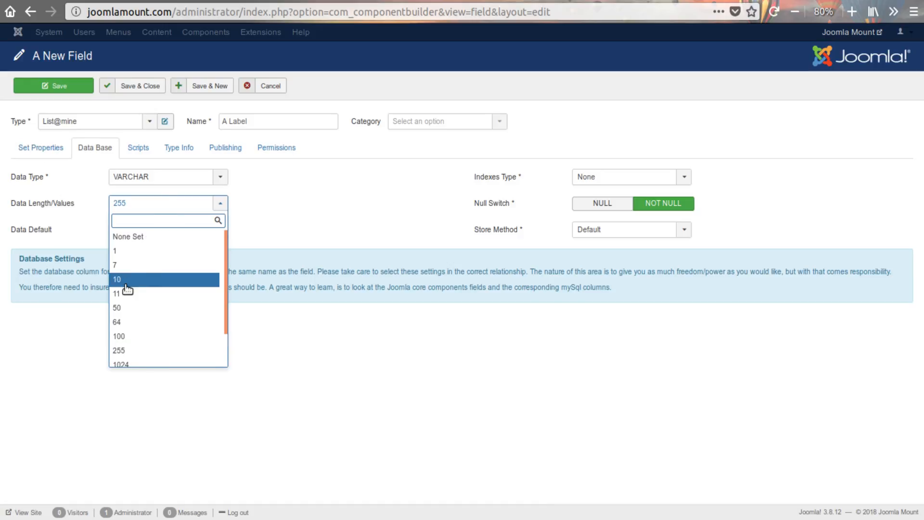
pyautogui.click(124, 265)
pyautogui.click(159, 182)
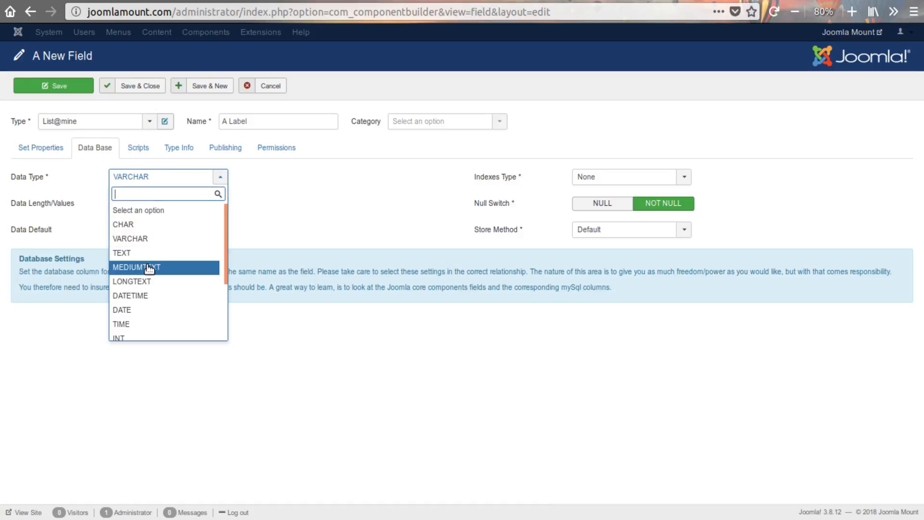
pyautogui.click(133, 337)
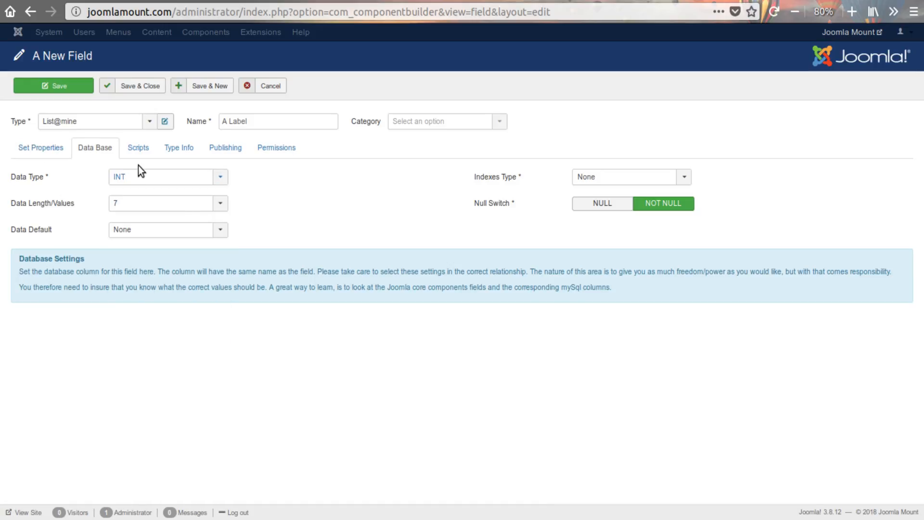
# - Review the field's property values and both PHP method blocks
pyautogui.click(54, 148)
pyautogui.scroll(-4, 224, 314)
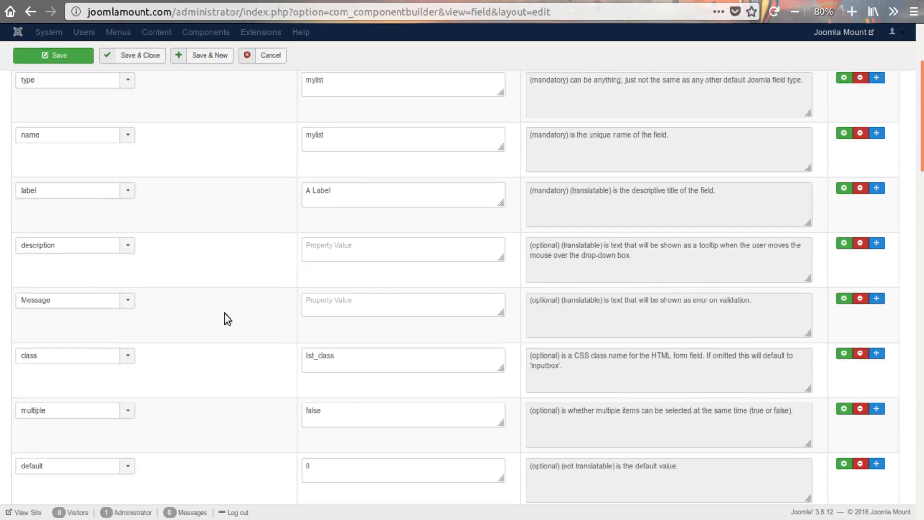
pyautogui.scroll(4, 224, 314)
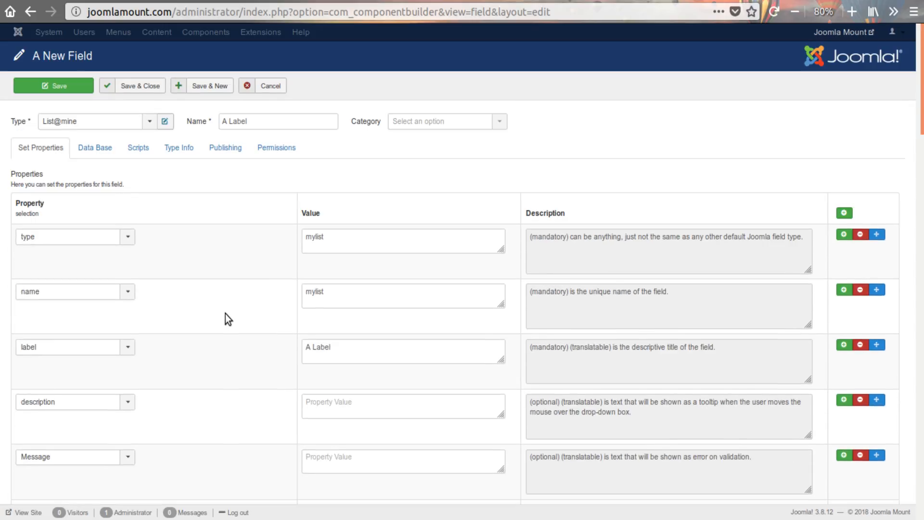
pyautogui.scroll(-2, 225, 314)
pyautogui.scroll(-10, 227, 314)
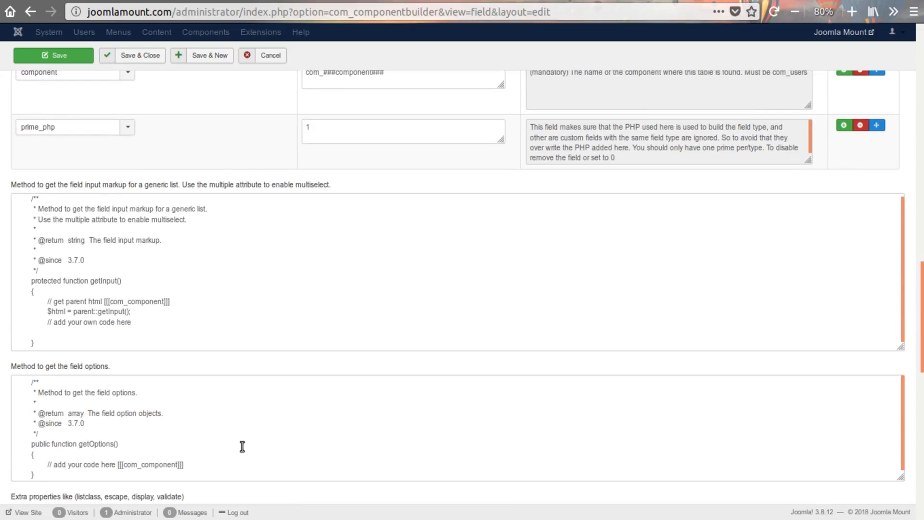
pyautogui.scroll(12, 244, 442)
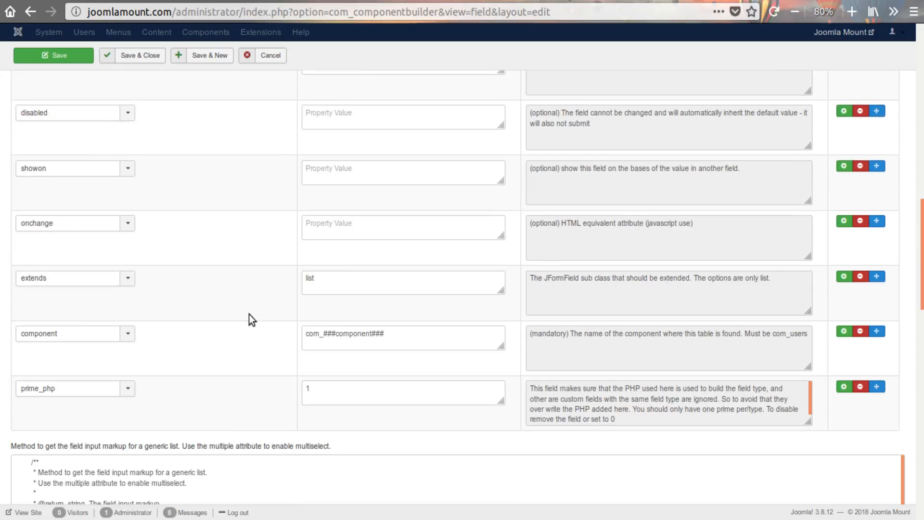
pyautogui.scroll(8, 248, 311)
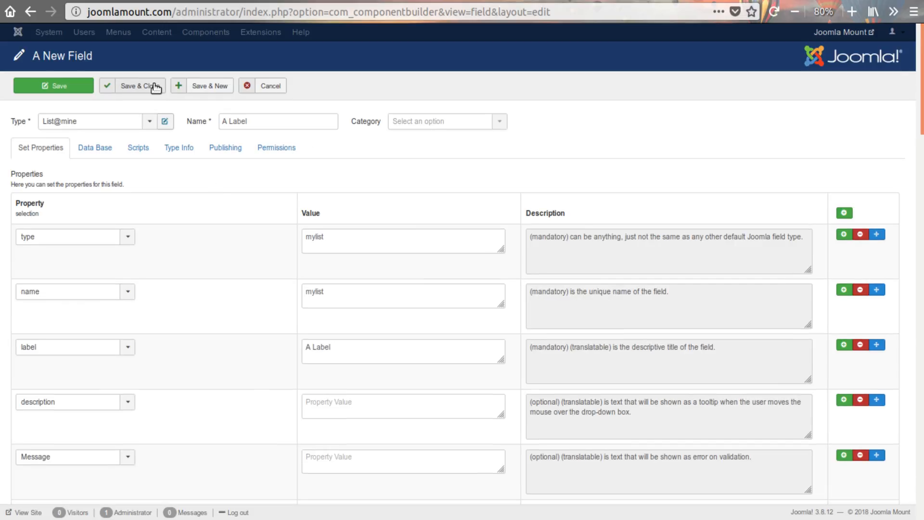
# - Save and close the A Label field, and open the Look admin view's fields for editing
pyautogui.click(155, 86)
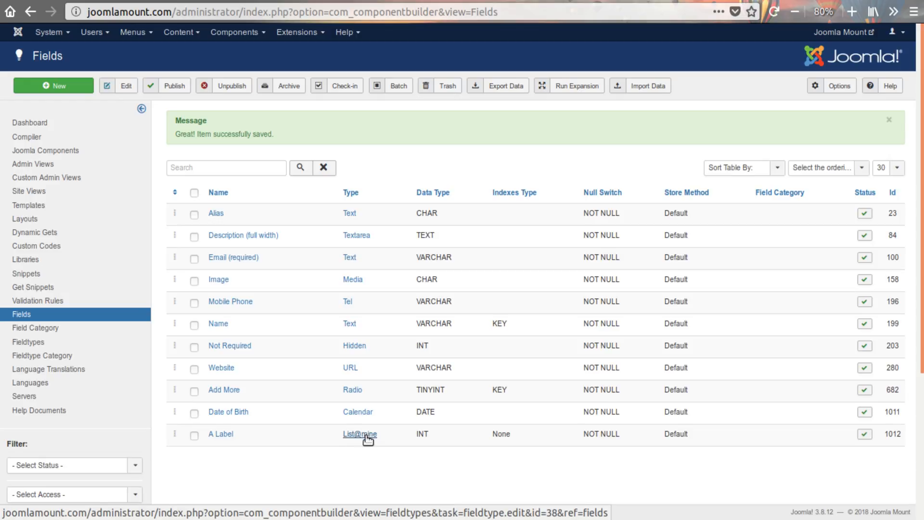
pyautogui.click(33, 164)
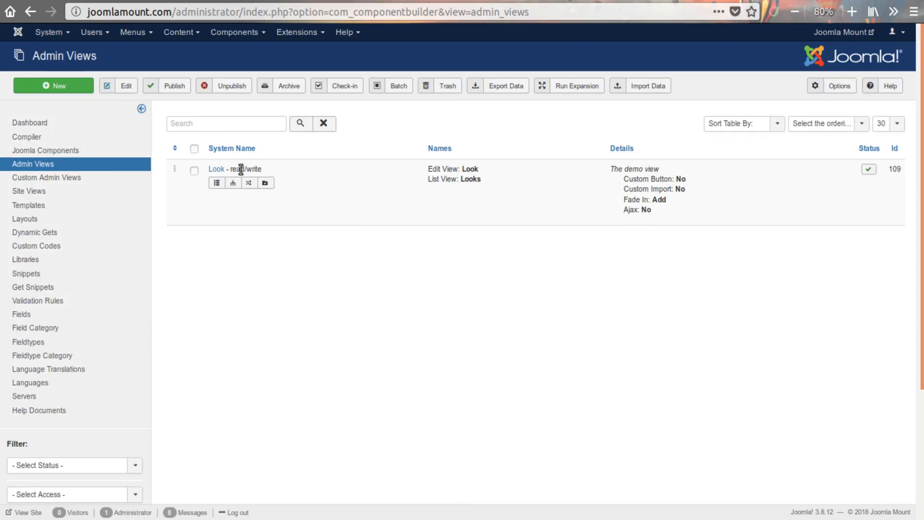
pyautogui.click(215, 183)
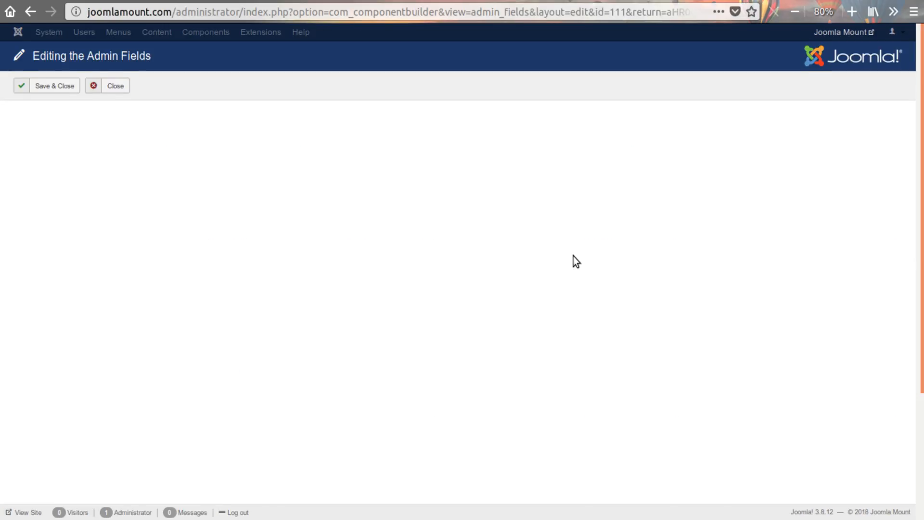
# - Add a row after Website [URL] in the admin fields, leaving it aligned Left in Tab, and set its edit order to 1
pyautogui.scroll(-5, 600, 262)
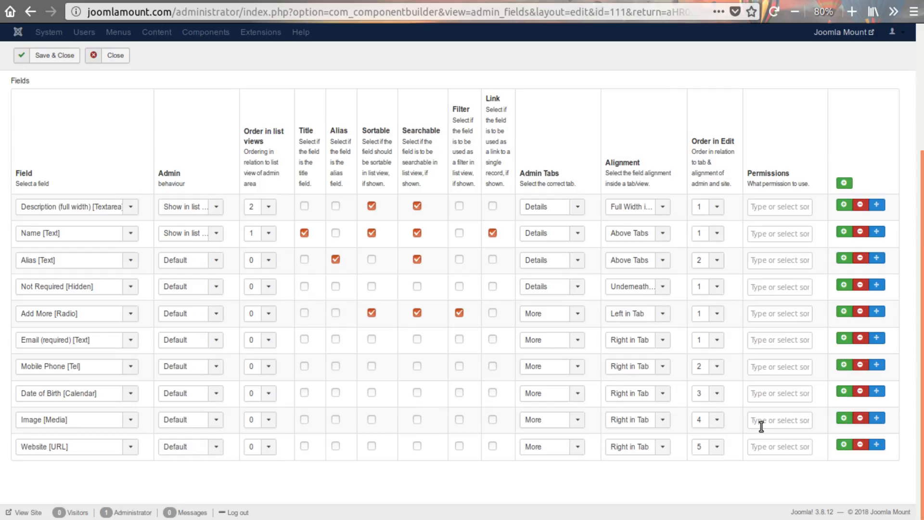
pyautogui.click(844, 444)
pyautogui.scroll(-1, 746, 443)
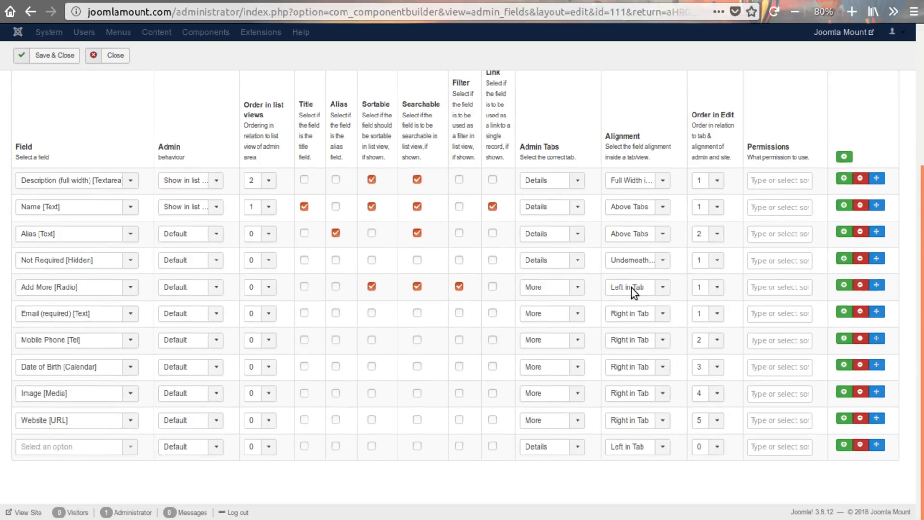
pyautogui.click(630, 446)
pyautogui.click(633, 463)
pyautogui.click(550, 448)
pyautogui.click(705, 447)
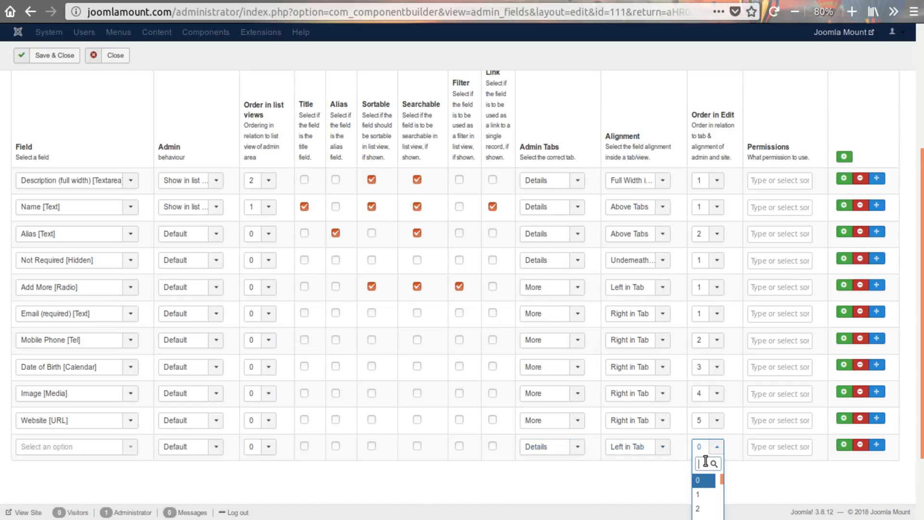
pyautogui.click(704, 498)
# - Assign A Label [List@mine] to the new row, and save and close the admin fields
pyautogui.click(91, 455)
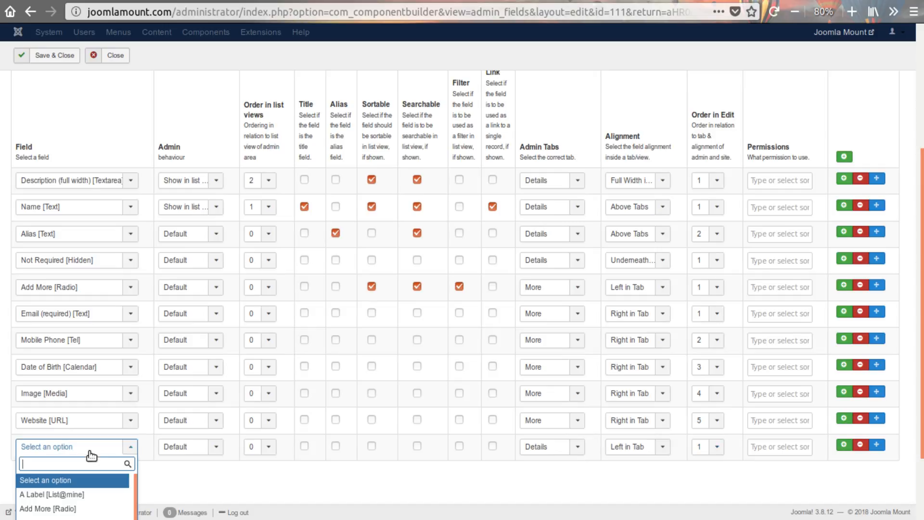
pyautogui.write('Al')
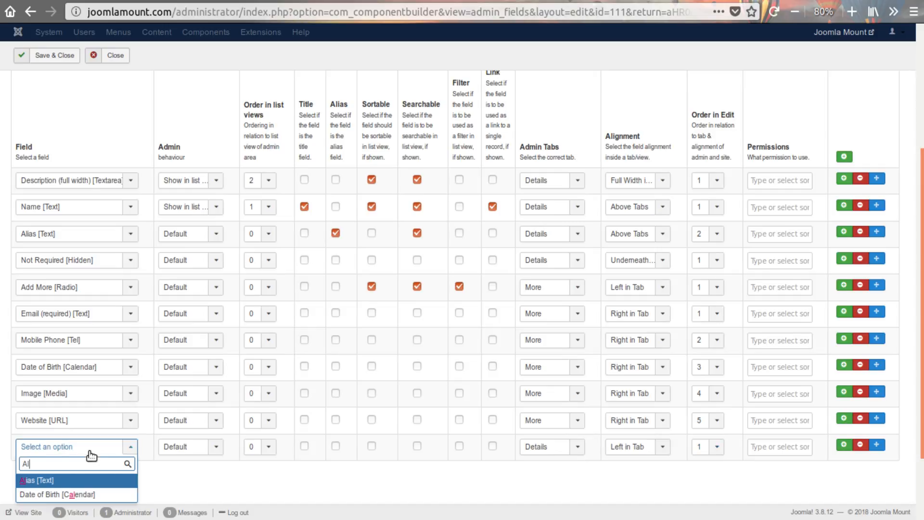
pyautogui.press('BackSpace')
pyautogui.click(50, 491)
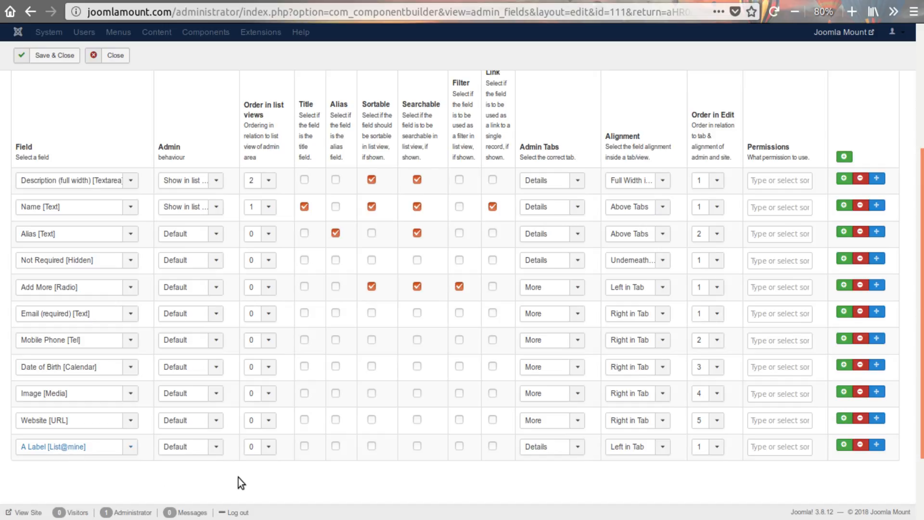
pyautogui.scroll(5, 738, 468)
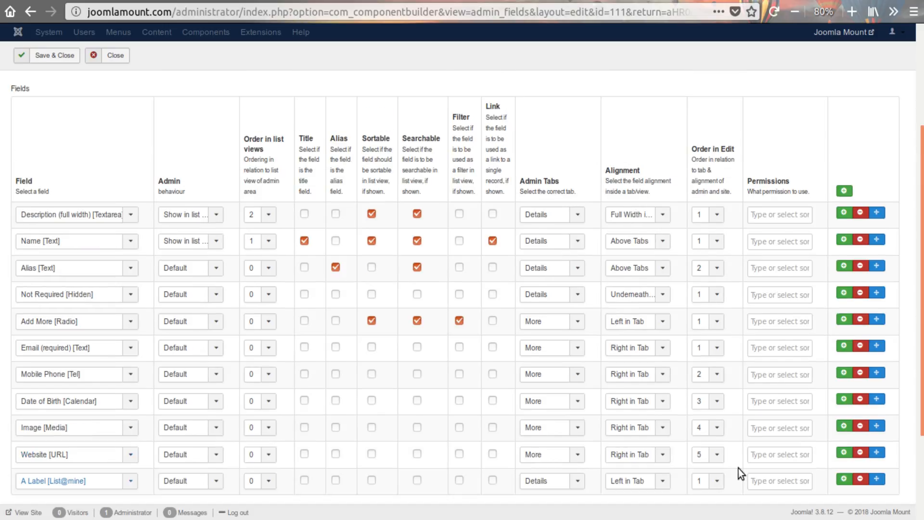
pyautogui.scroll(-10, 739, 469)
pyautogui.scroll(10, 738, 468)
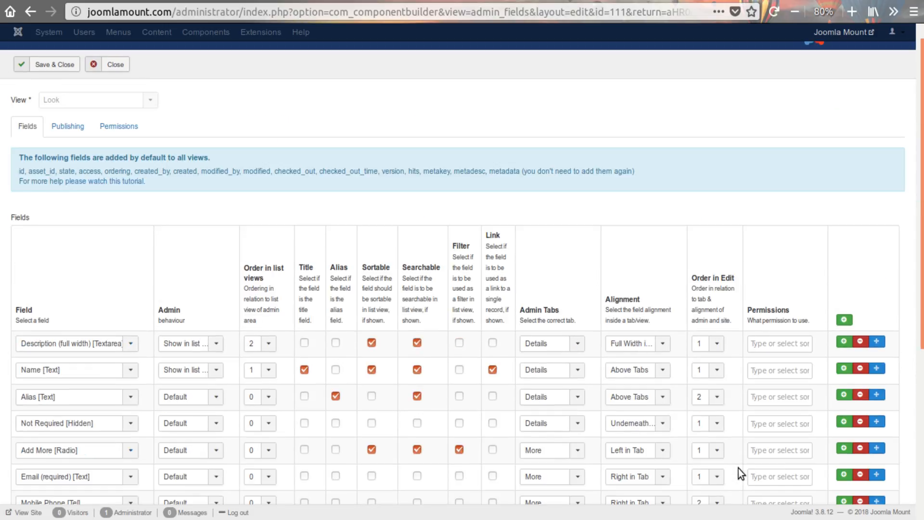
pyautogui.click(48, 85)
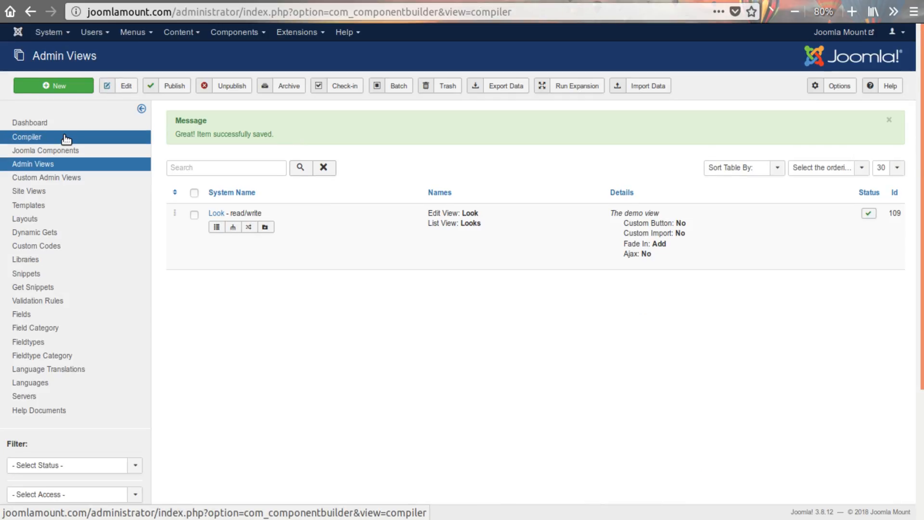
# - Open the Compiler and select the Demo component for compiling
pyautogui.click(65, 137)
pyautogui.click(223, 338)
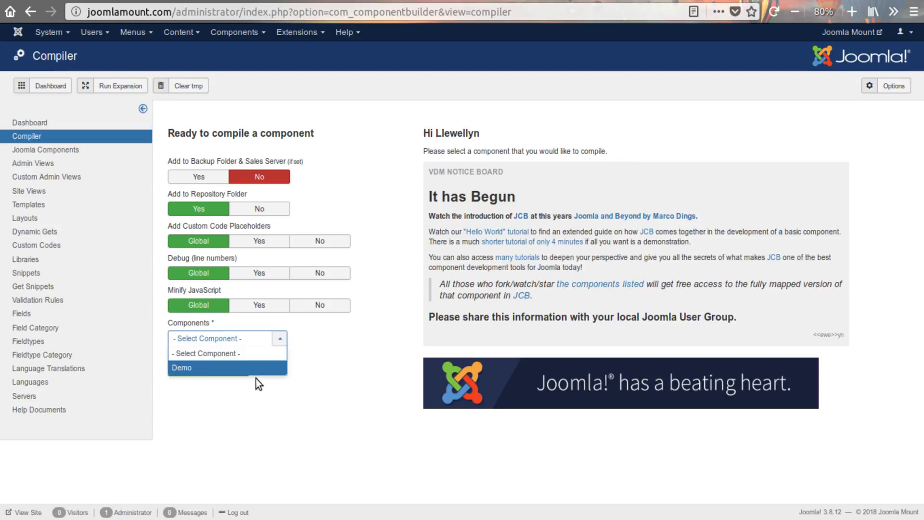
pyautogui.click(212, 368)
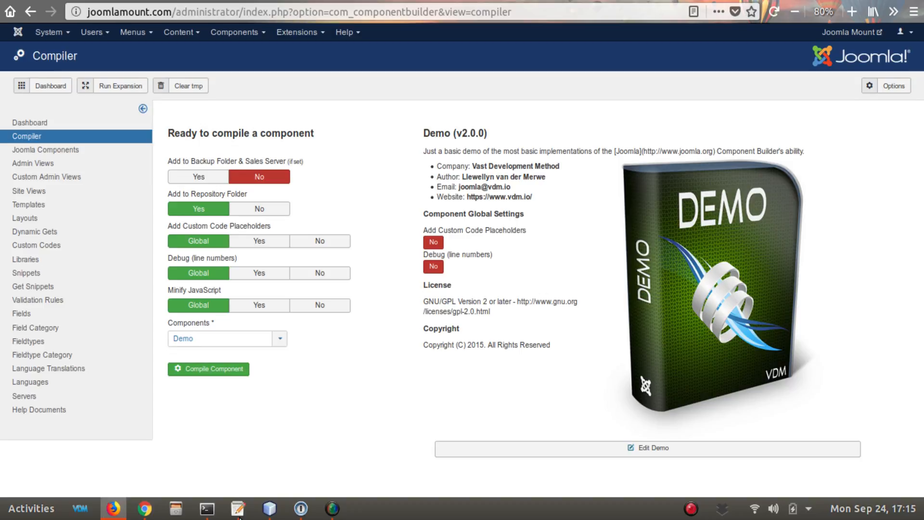
# - Switch to the NetBeans code editor and bring up the open file c_Fields.php
pyautogui.click(270, 508)
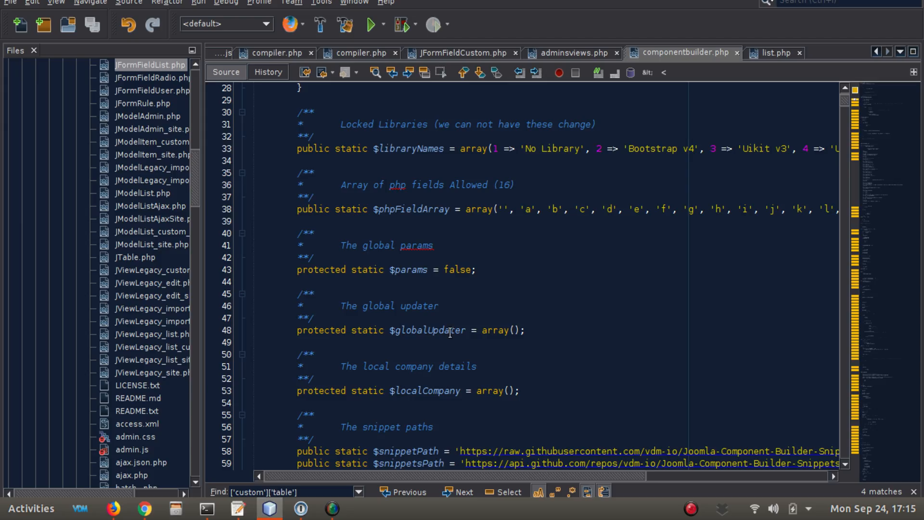
pyautogui.click(219, 54)
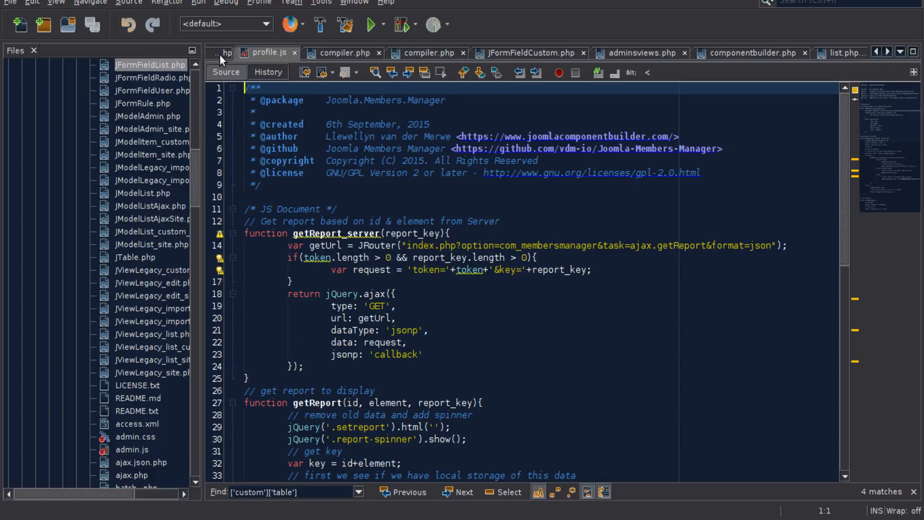
pyautogui.click(215, 53)
pyautogui.click(215, 53)
pyautogui.click(216, 53)
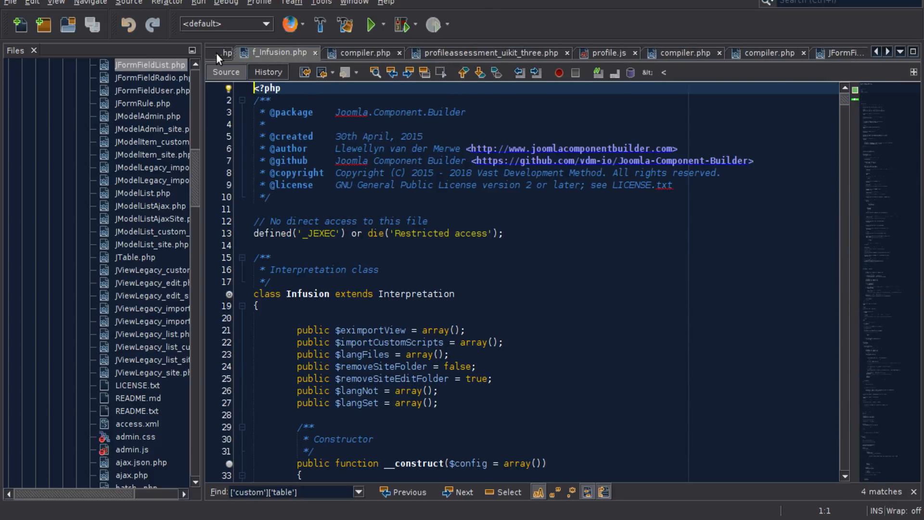
pyautogui.click(216, 53)
pyautogui.click(215, 53)
pyautogui.click(215, 53)
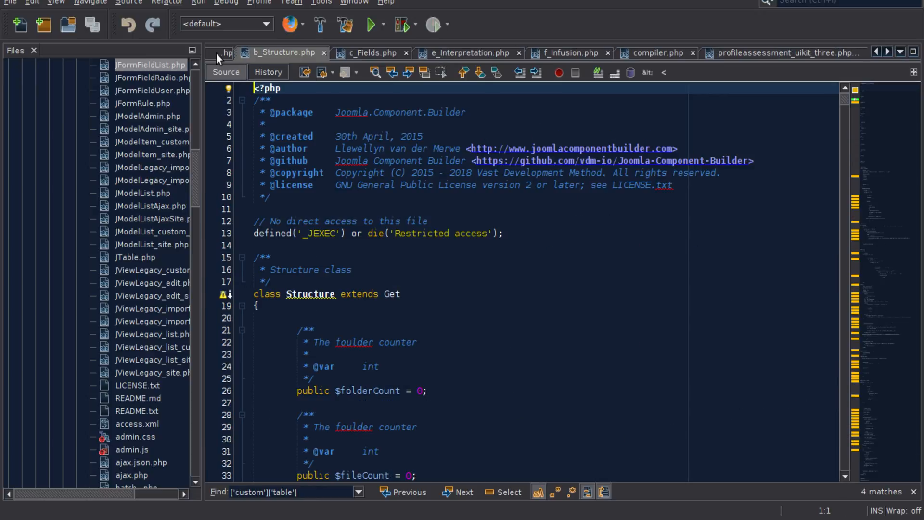
pyautogui.click(354, 48)
# - Locate the setCustomFieldTypeFile function in c_Fields.php
pyautogui.scroll(20, 620, 300)
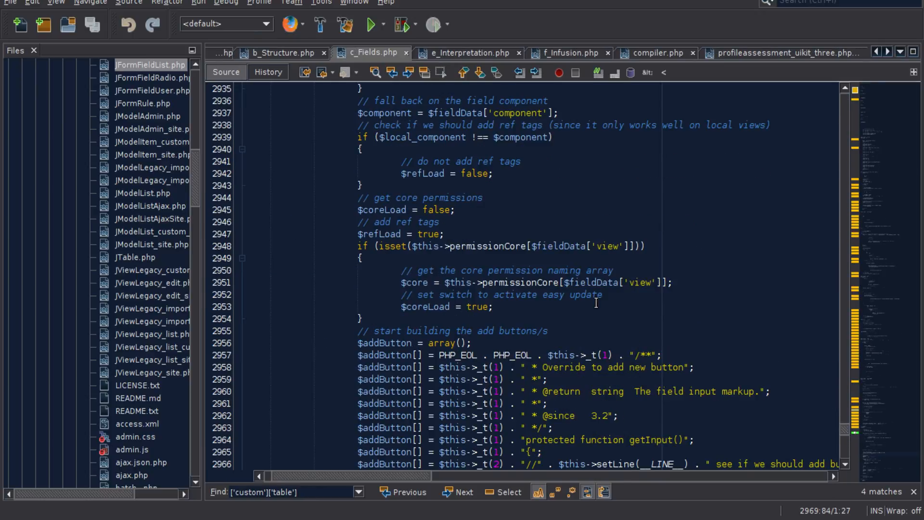
pyautogui.scroll(20, 596, 302)
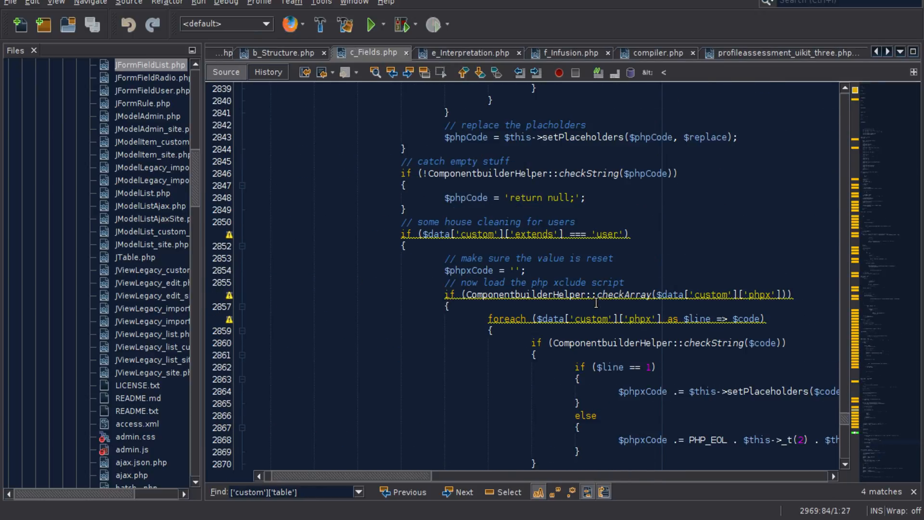
pyautogui.scroll(12, 596, 302)
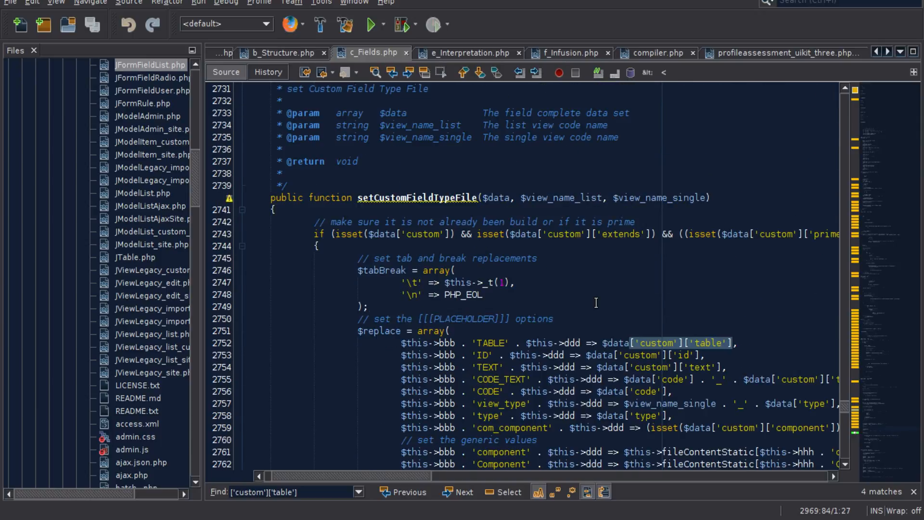
pyautogui.click(386, 270)
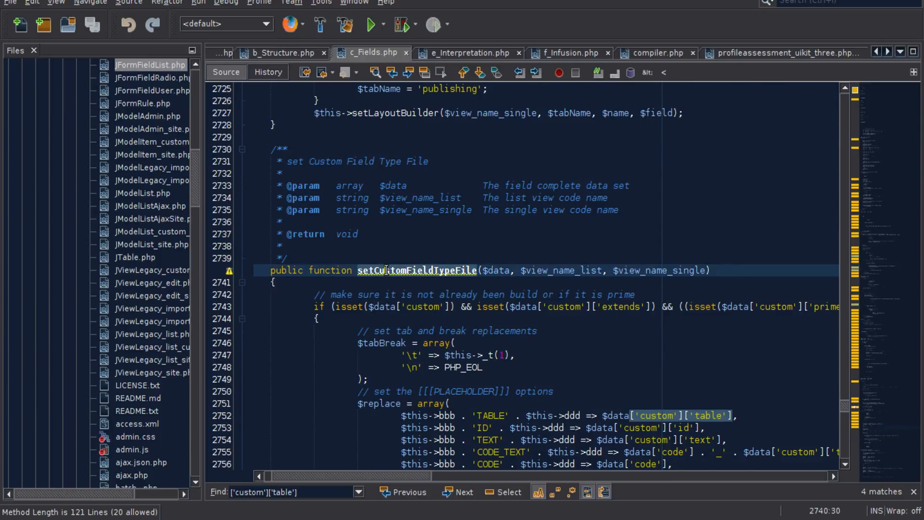
pyautogui.doubleClick(387, 270)
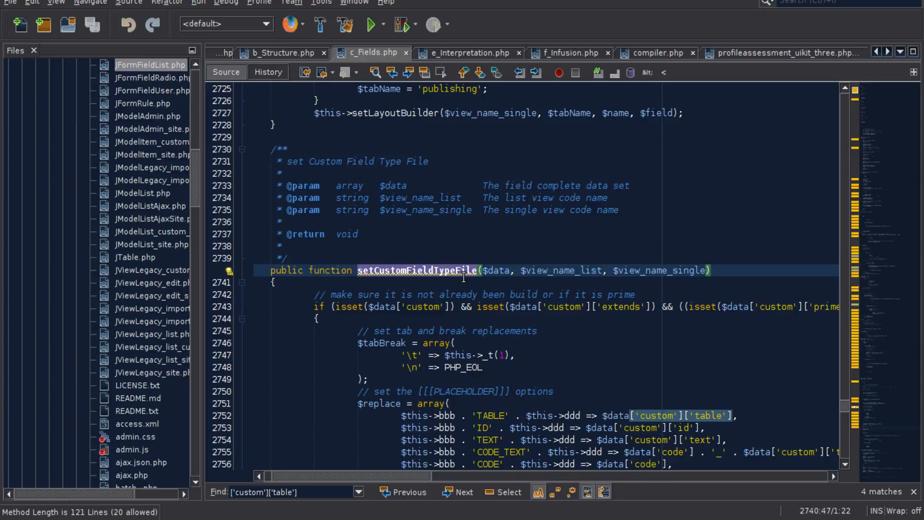
pyautogui.click(477, 272)
# - Examine the $replace array's placeholder mappings from TABLE through com_component
pyautogui.scroll(-4, 486, 284)
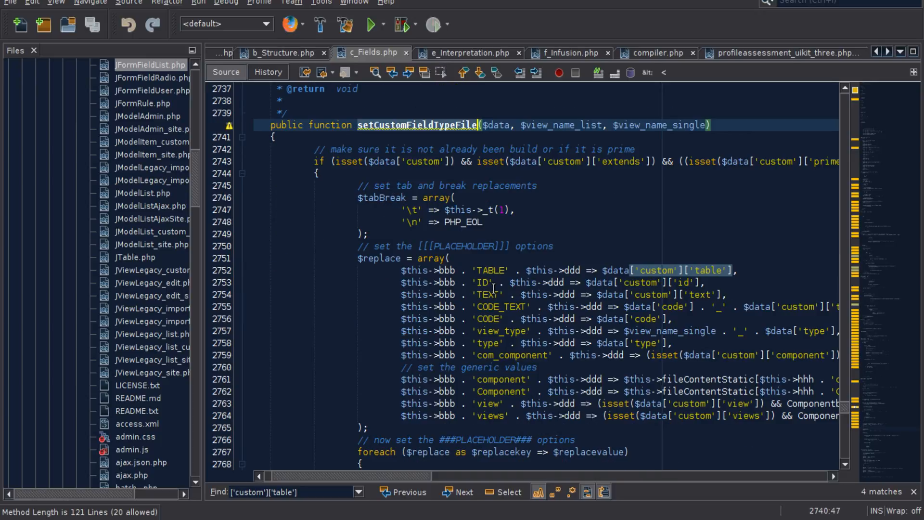
pyautogui.click(403, 258)
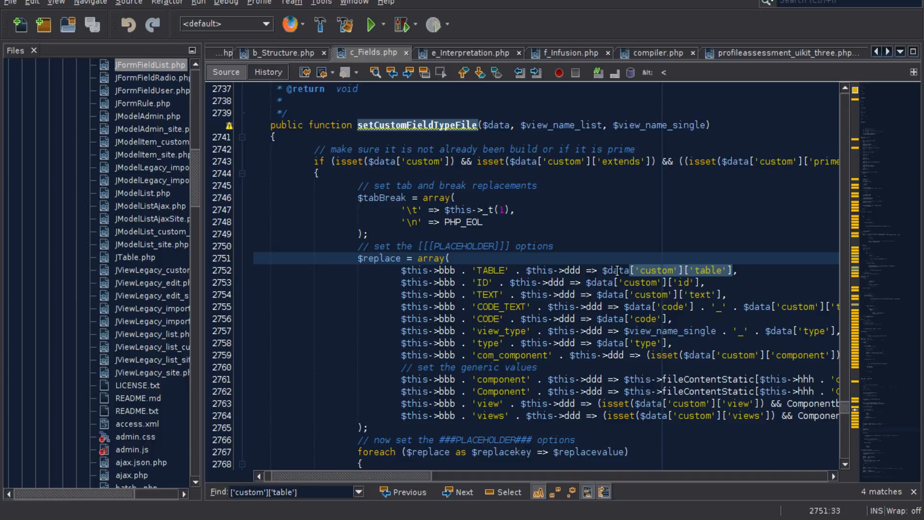
pyautogui.doubleClick(708, 271)
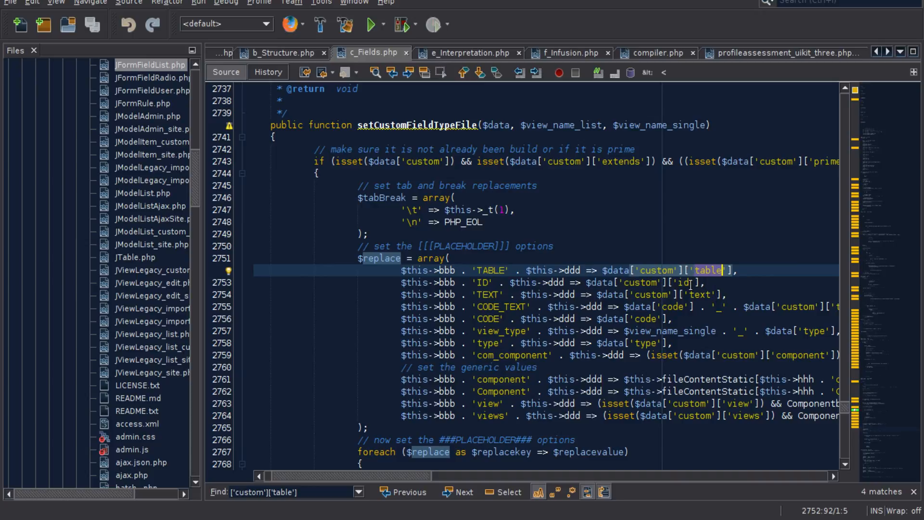
pyautogui.scroll(-2, 700, 294)
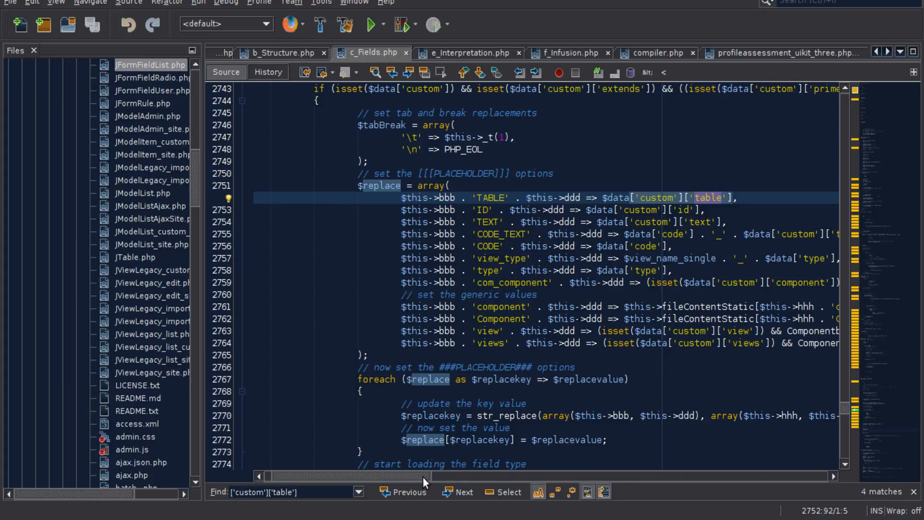
pyautogui.moveTo(425, 477); pyautogui.dragTo(491, 479)
pyautogui.doubleClick(547, 282)
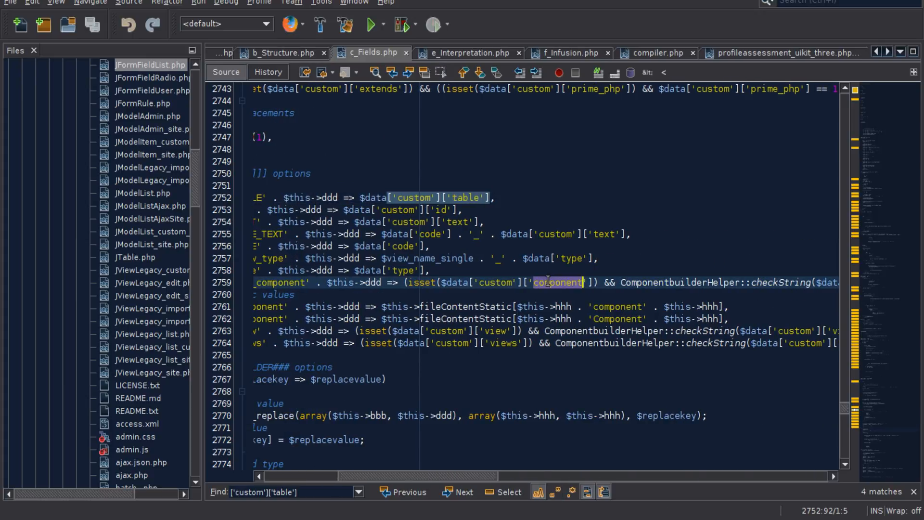
pyautogui.doubleClick(284, 281)
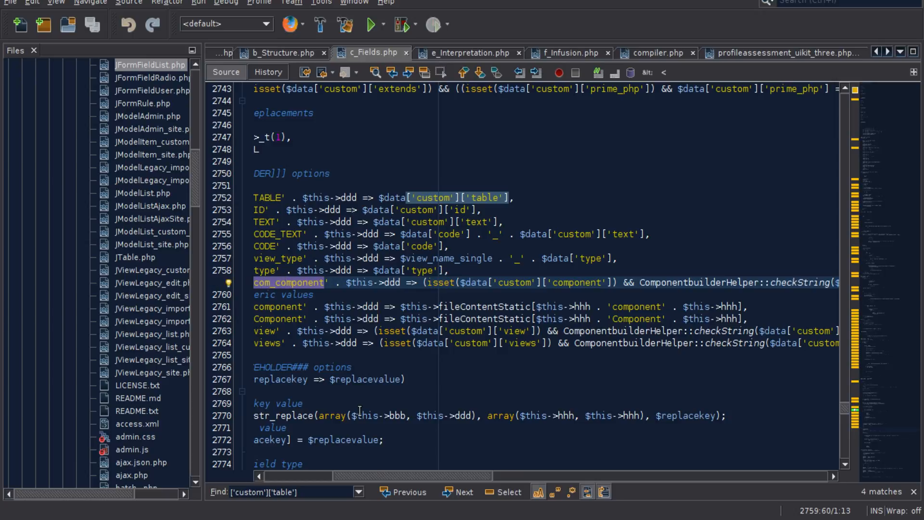
pyautogui.moveTo(404, 476); pyautogui.dragTo(354, 478)
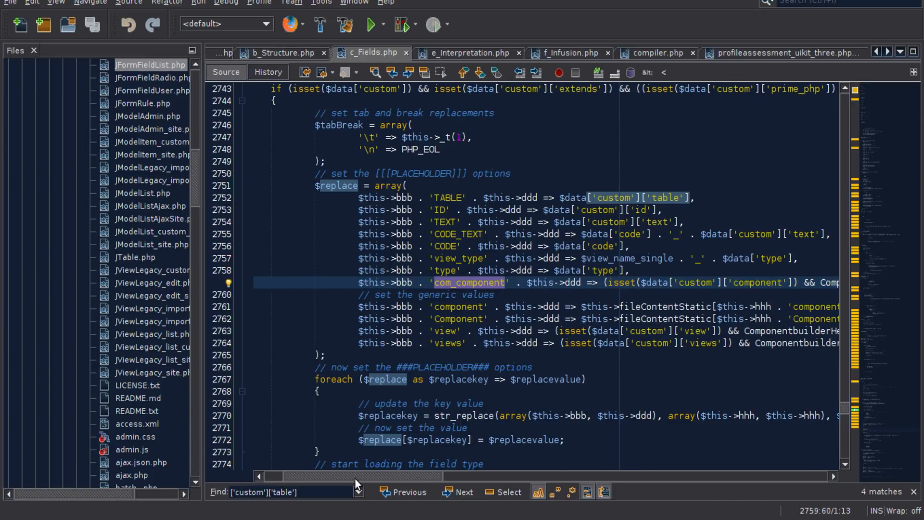
# - Examine the generic placeholder mappings component, Component, view and views in the $replace array
pyautogui.click(469, 312)
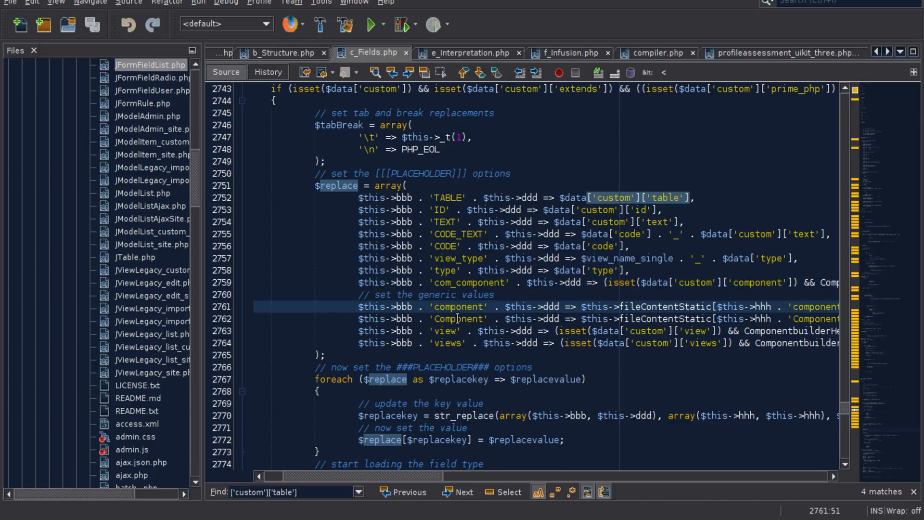
pyautogui.click(458, 319)
pyautogui.click(450, 332)
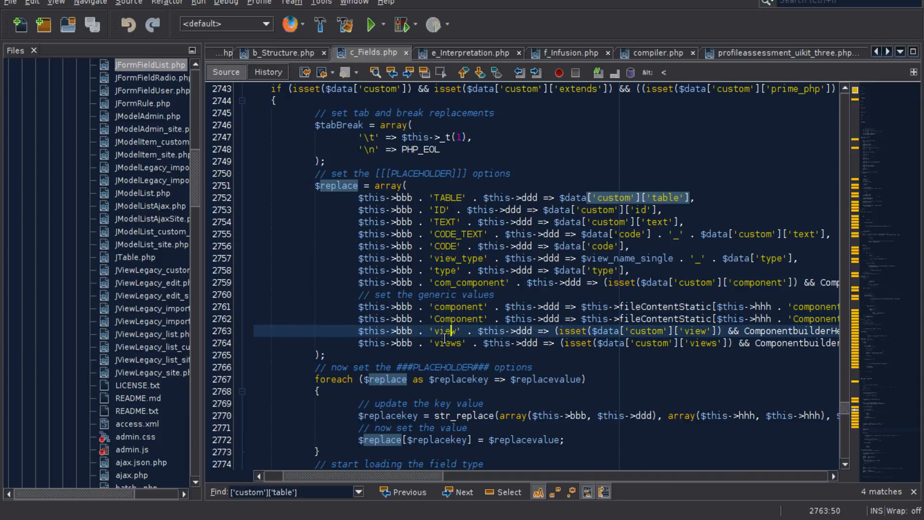
pyautogui.doubleClick(446, 343)
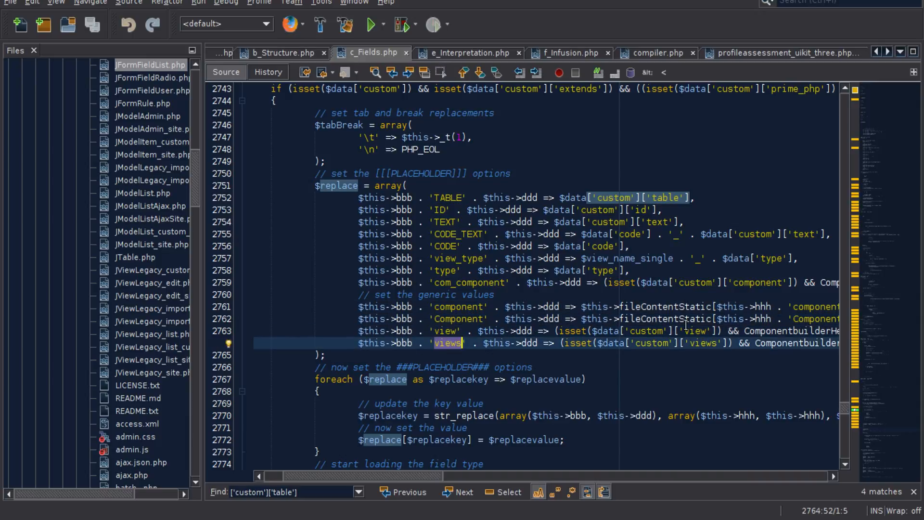
# - Trace how the own_custom branch builds $phpBucket from the field's PHP and passes it with $replace to setPlaceholders
pyautogui.scroll(-3, 403, 286)
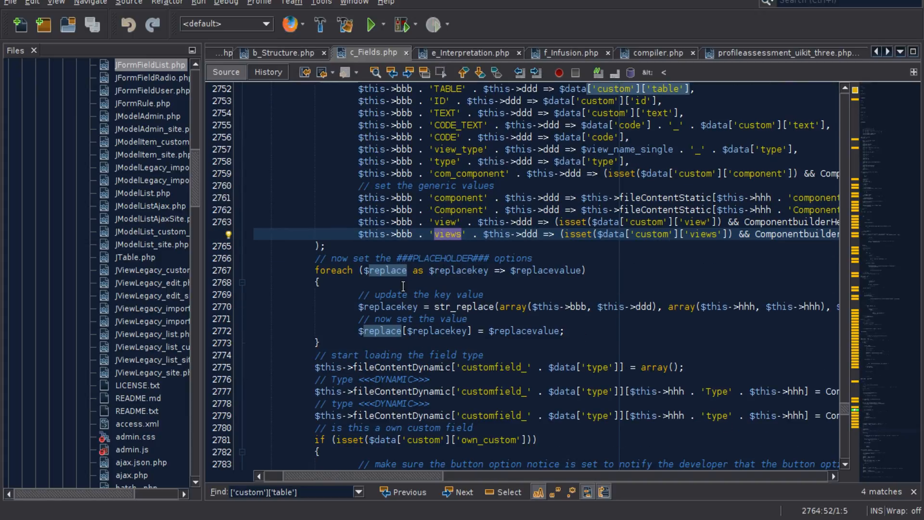
pyautogui.scroll(-1, 434, 341)
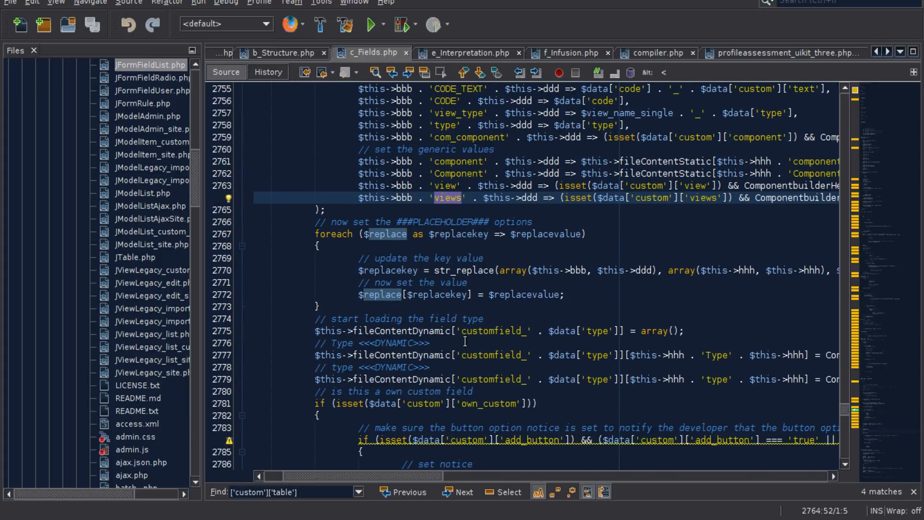
pyautogui.scroll(-10, 465, 341)
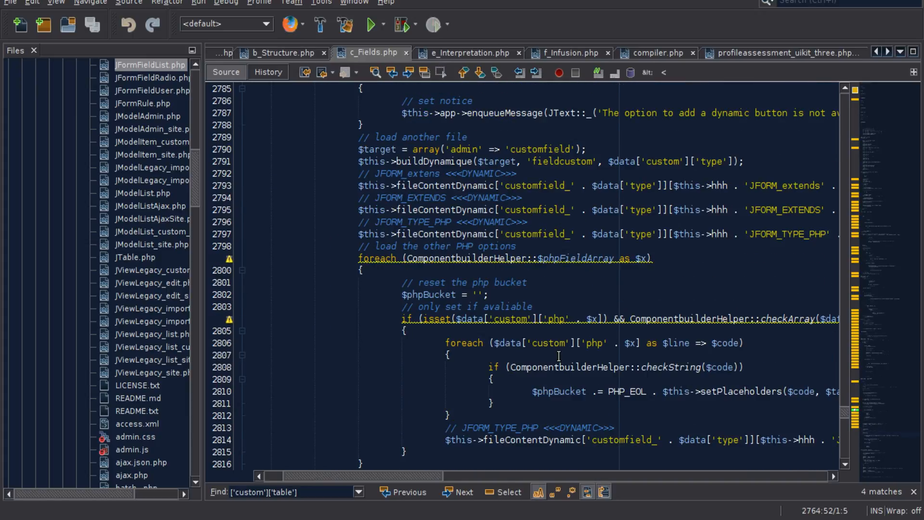
pyautogui.scroll(-1, 558, 356)
pyautogui.moveTo(409, 479); pyautogui.dragTo(459, 479)
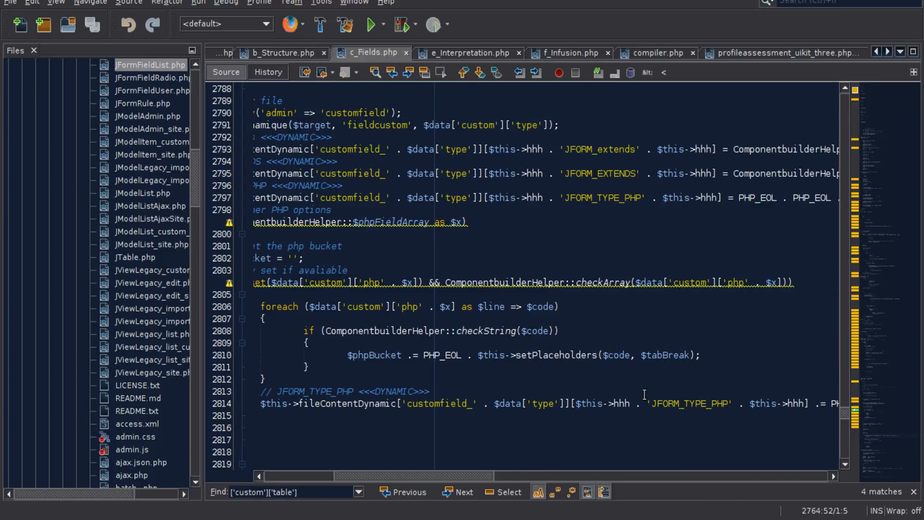
pyautogui.moveTo(475, 480); pyautogui.dragTo(598, 480)
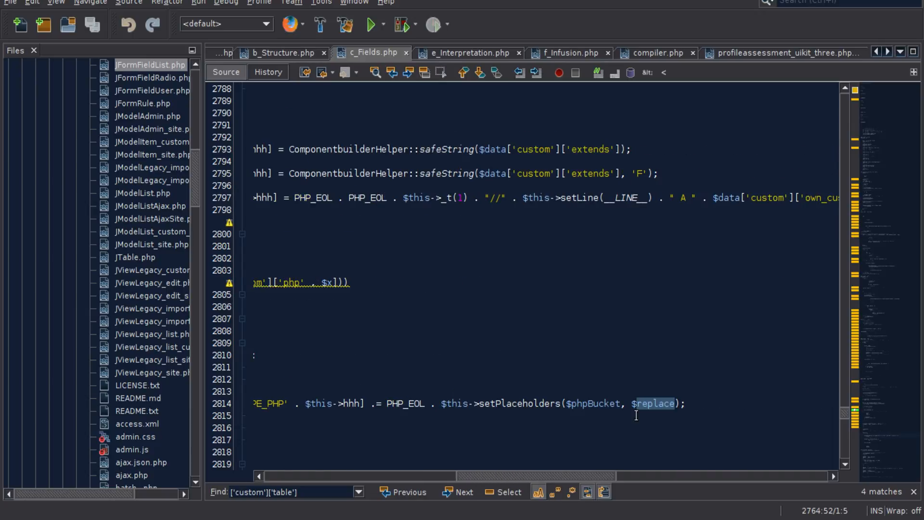
pyautogui.click(649, 403)
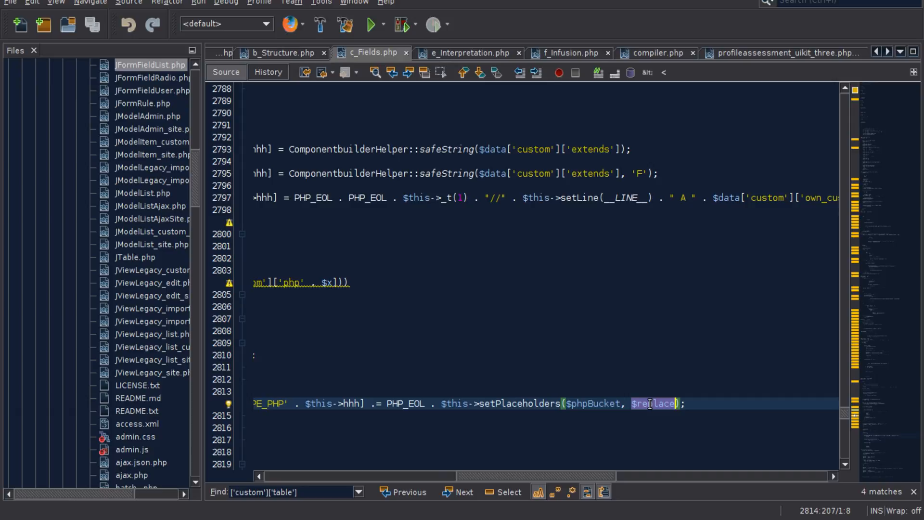
pyautogui.click(590, 403)
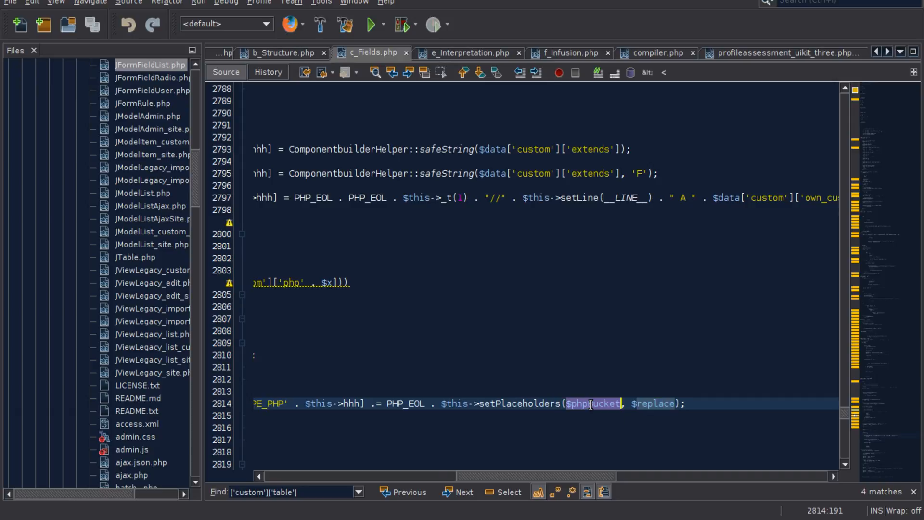
pyautogui.moveTo(579, 477); pyautogui.dragTo(398, 478)
pyautogui.click(569, 307)
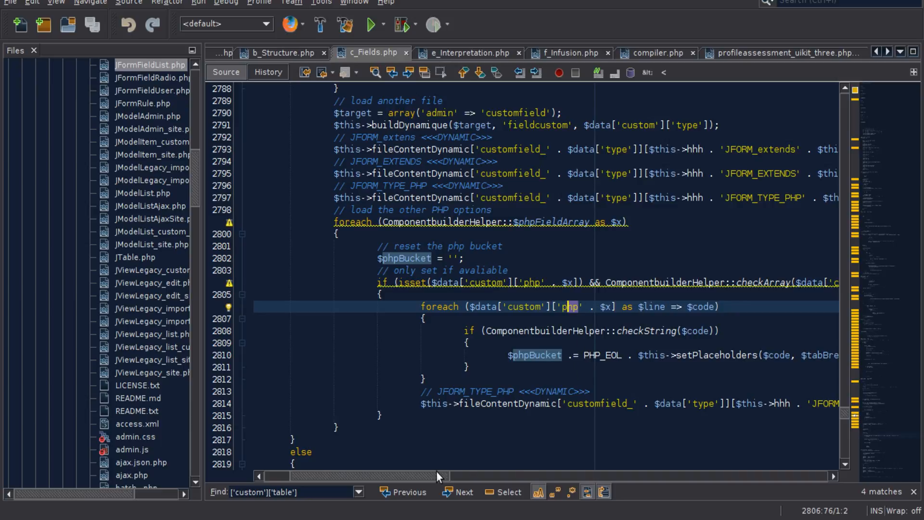
# - Review the $replace array and the ###PLACEHOLDER### loop in c_Fields.php once more
pyautogui.moveTo(436, 475); pyautogui.dragTo(413, 476)
pyautogui.scroll(-3, 488, 347)
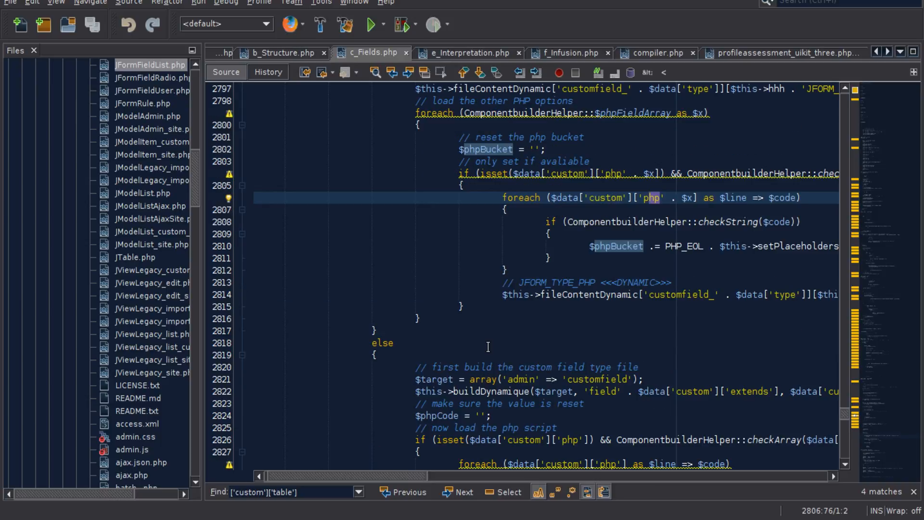
pyautogui.scroll(12, 488, 347)
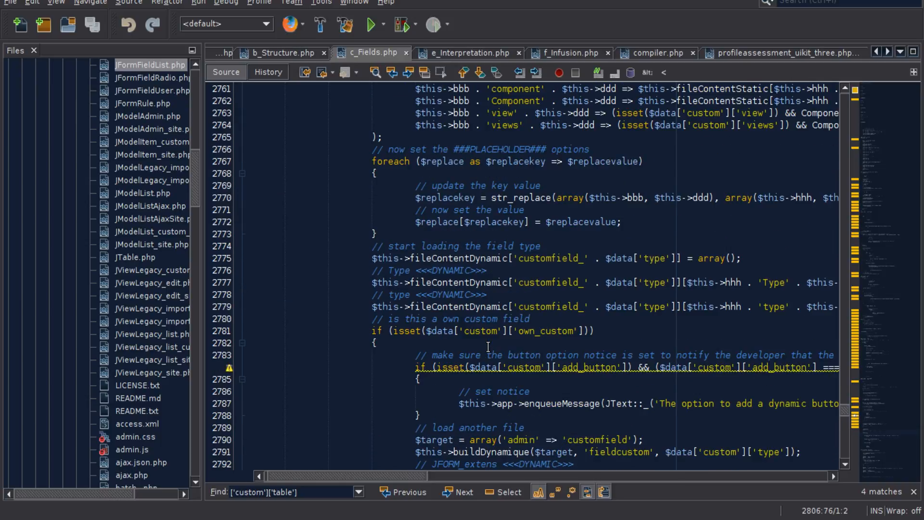
pyautogui.scroll(5, 488, 346)
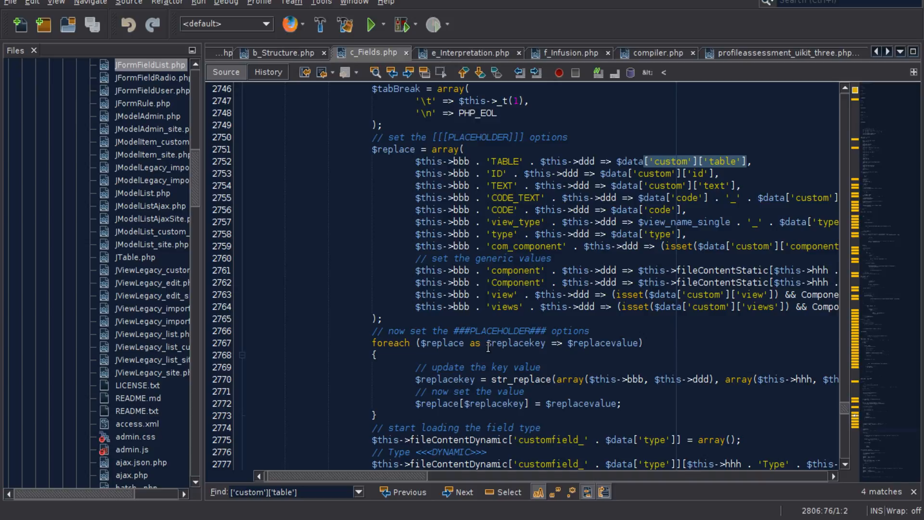
pyautogui.scroll(7, 488, 346)
pyautogui.scroll(-9, 488, 346)
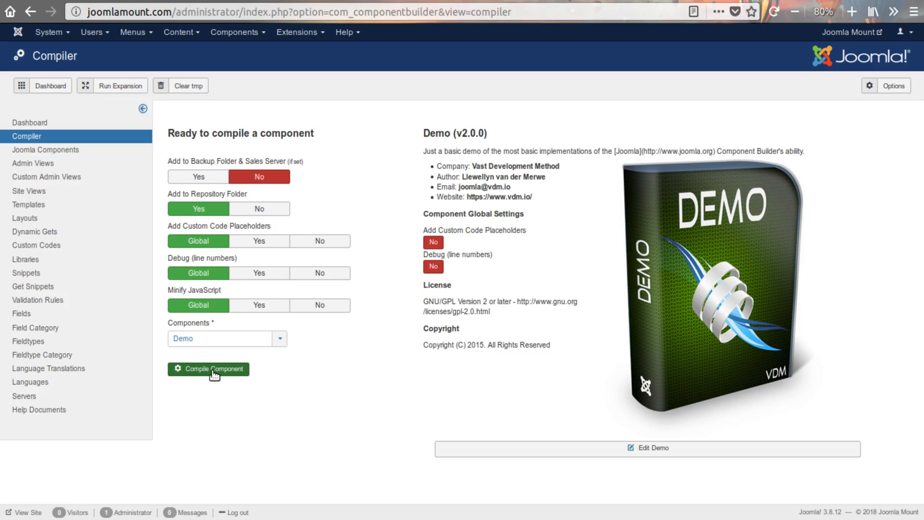
# - Switch to the browser, install the compiled com_demo component on this Joomla website and open a new Look record in Demo
pyautogui.click(213, 369)
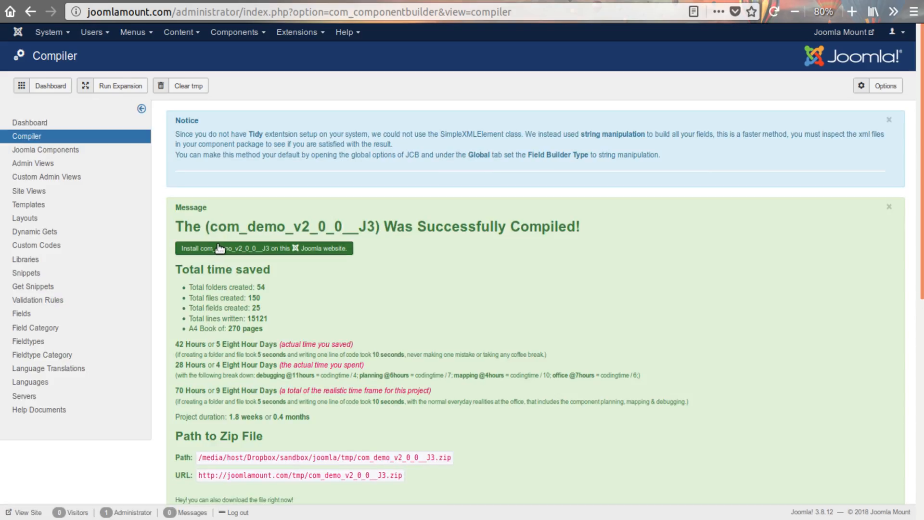
pyautogui.click(225, 252)
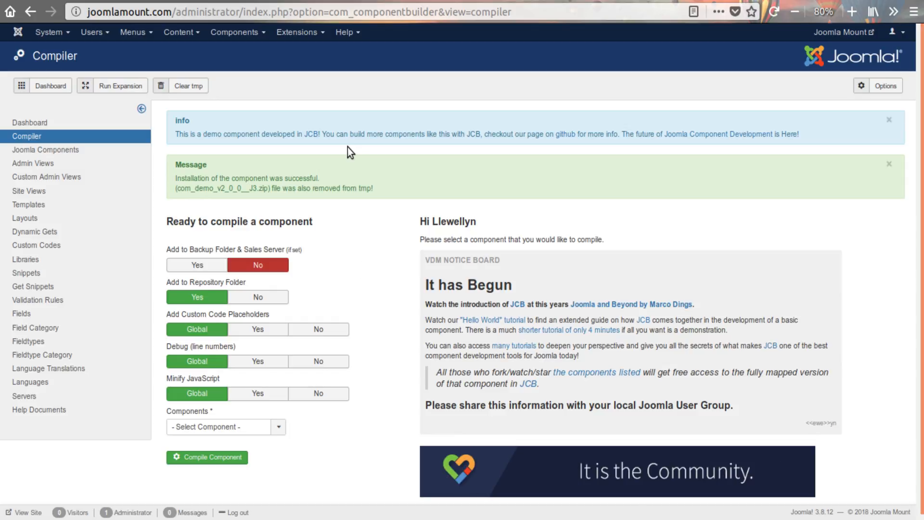
pyautogui.click(237, 32)
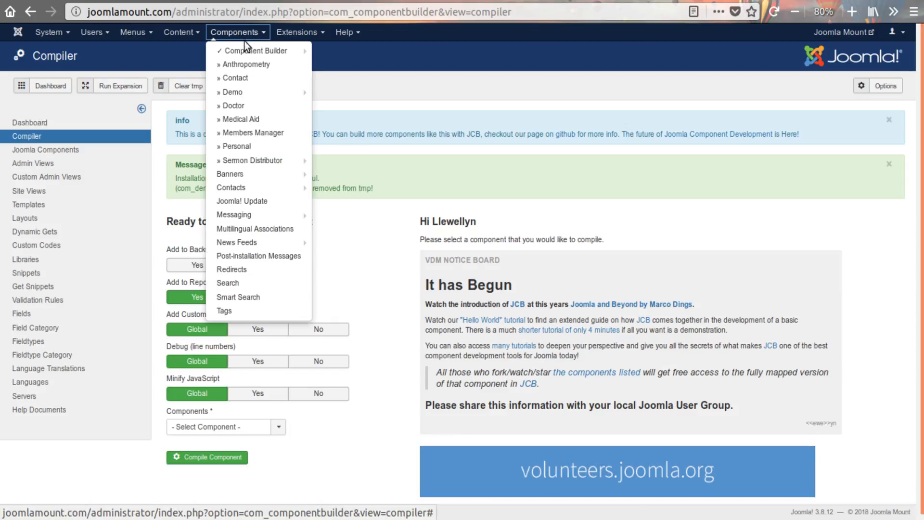
pyautogui.click(242, 91)
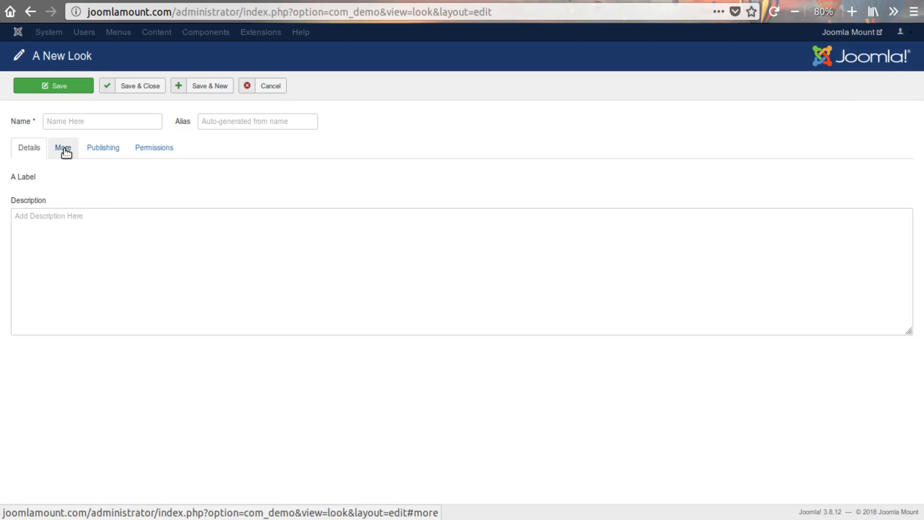
# - Inspect the new Look form's More and Details sections, checking the A Label field
pyautogui.click(65, 151)
pyautogui.click(25, 151)
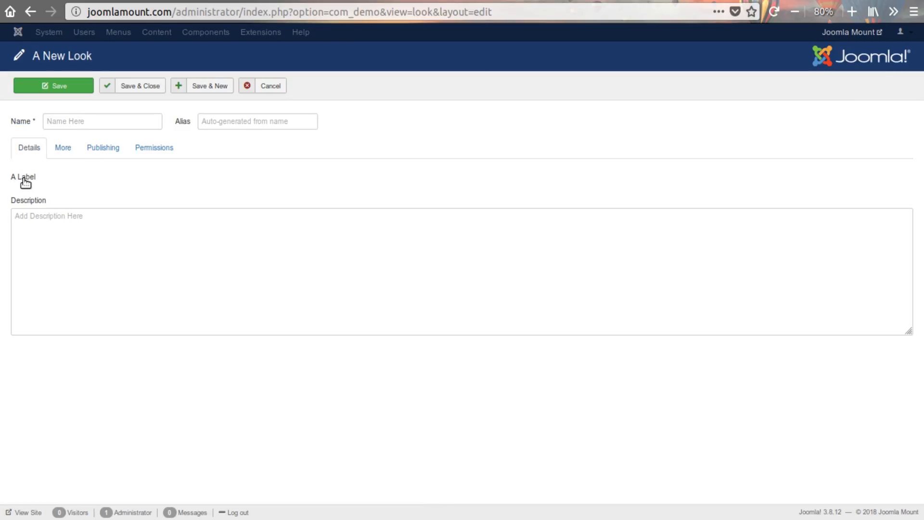
pyautogui.moveTo(23, 179)
pyautogui.mouseDown()
pyautogui.moveTo(59, 180)
pyautogui.moveTo(9, 175)
pyautogui.mouseUp()
pyautogui.click(59, 180)
# - Switch to NetBeans and open mylist.php from the models/fields folder of com_demo
pyautogui.hotkey('alt', 'Tab')
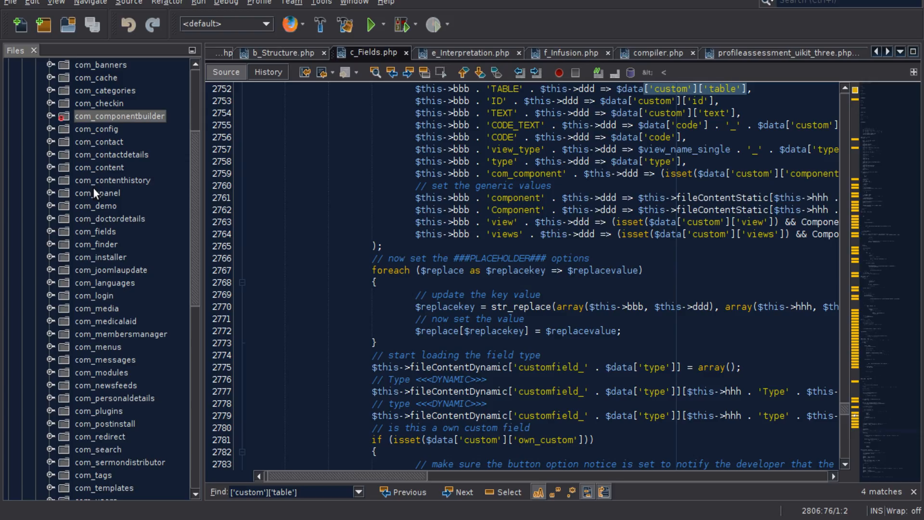
pyautogui.scroll(3, 98, 226)
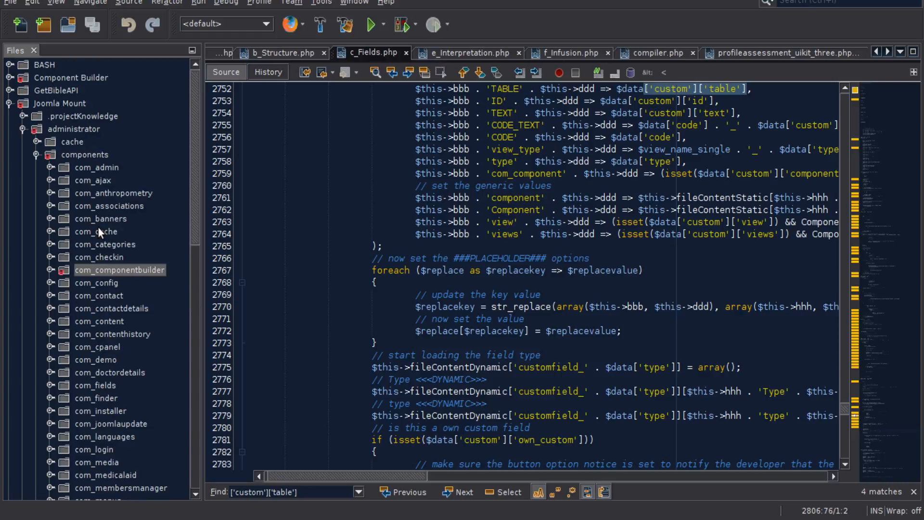
pyautogui.scroll(-5, 97, 226)
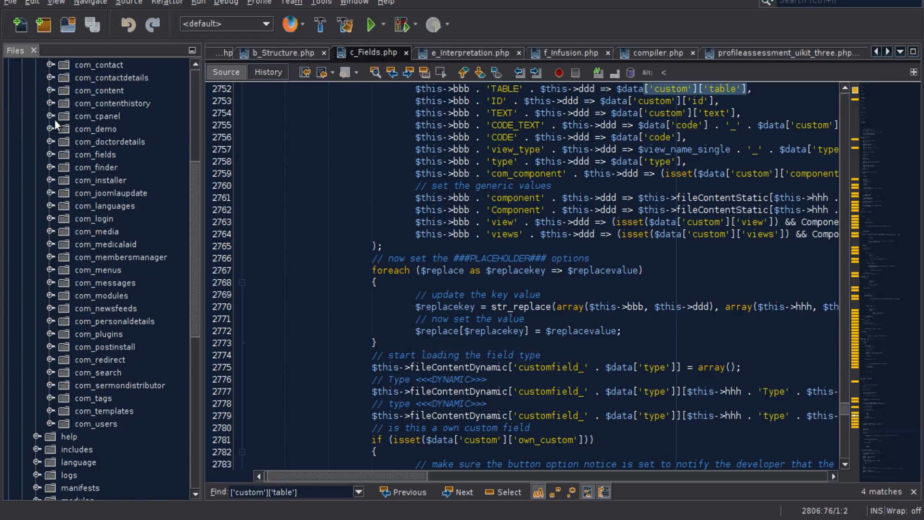
pyautogui.click(50, 129)
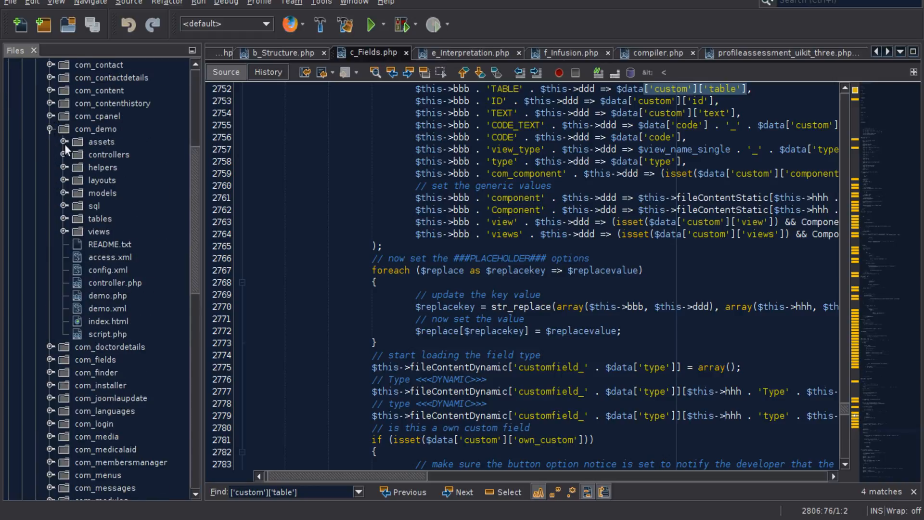
pyautogui.click(63, 192)
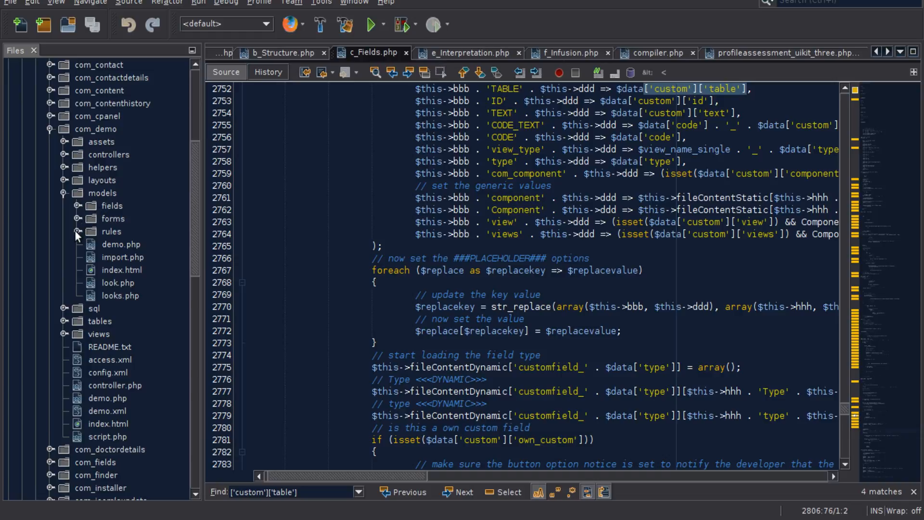
pyautogui.click(77, 205)
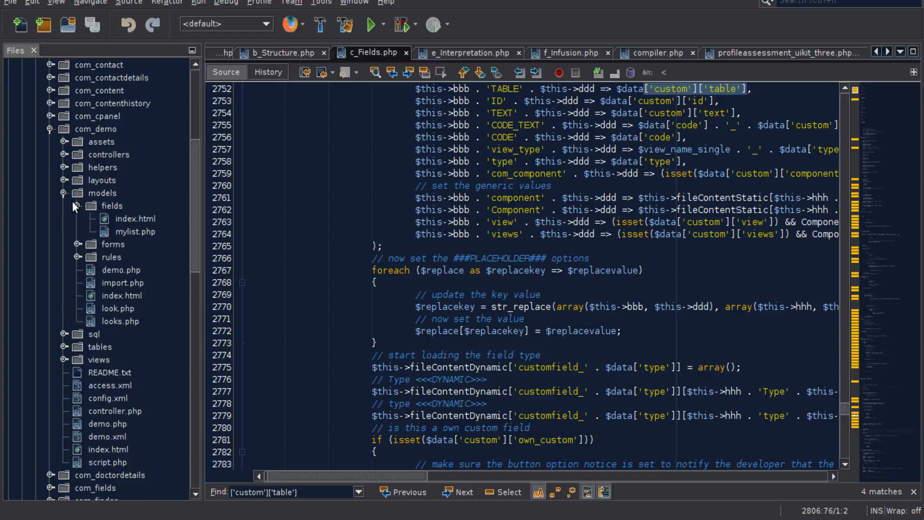
pyautogui.doubleClick(121, 232)
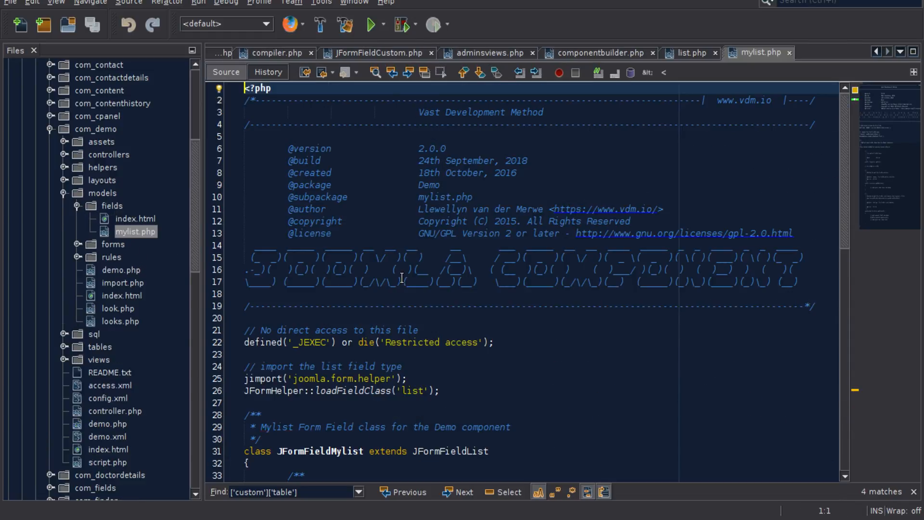
# - Review the list field class import and the JFormFieldMylist class with its methods in mylist.php
pyautogui.scroll(-3, 501, 292)
pyautogui.doubleClick(416, 282)
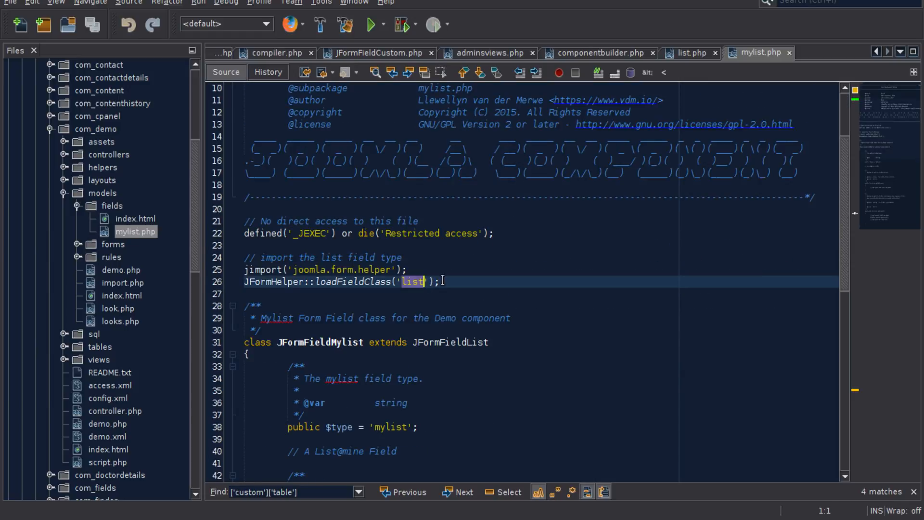
pyautogui.scroll(-3, 599, 312)
pyautogui.scroll(-1, 595, 311)
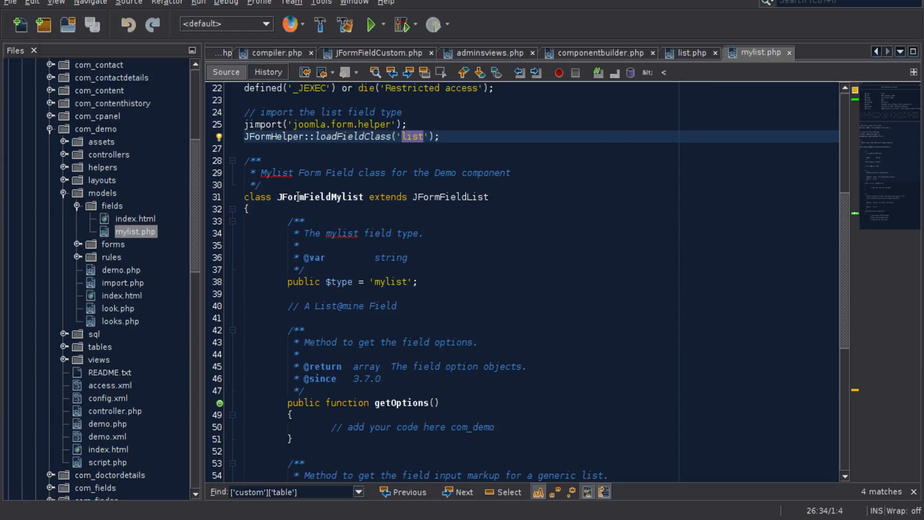
pyautogui.scroll(-3, 412, 196)
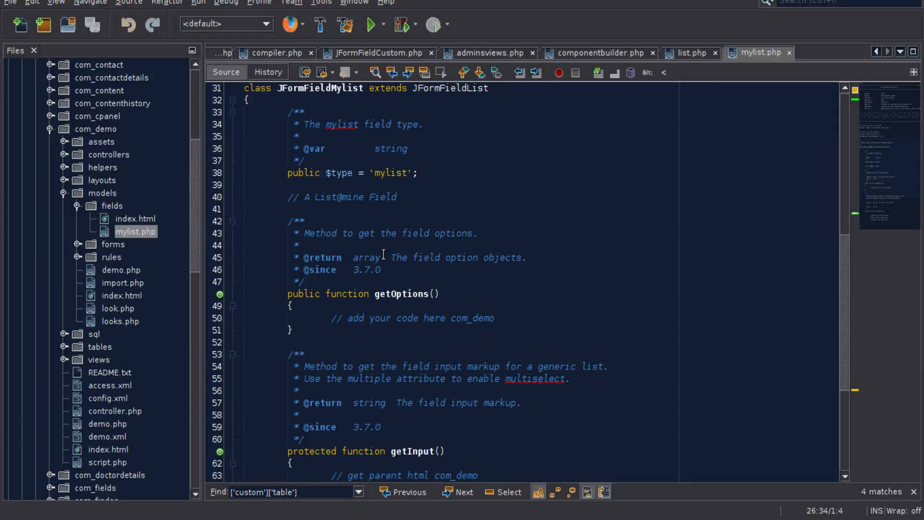
pyautogui.scroll(-3, 383, 254)
# - Examine the component name inserted in the getOptions() comment, highlighting com_demo
pyautogui.click(554, 222)
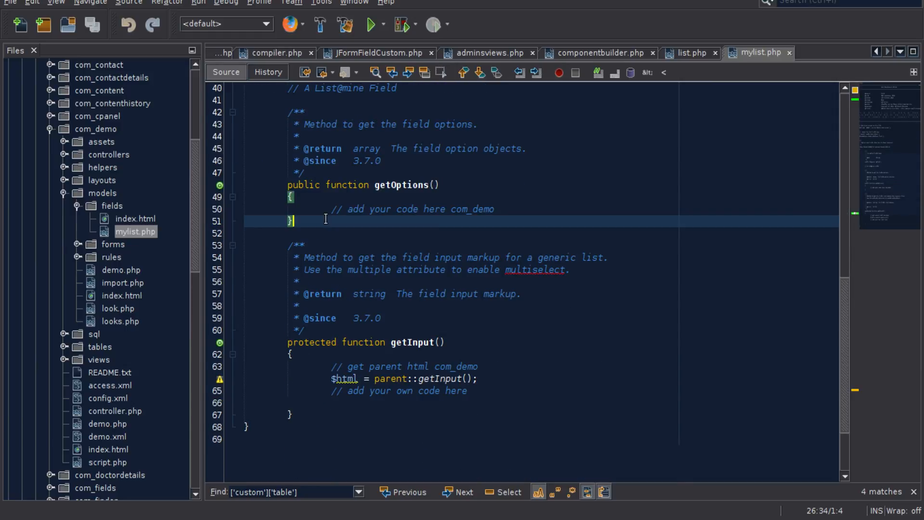
pyautogui.click(510, 210)
pyautogui.hotkey('shift', 'Left')
pyautogui.hotkey('shift', 'Left')
pyautogui.hotkey('shift', 'Left')
pyautogui.hotkey('shift', 'Left')
pyautogui.hotkey('shift', 'Left')
pyautogui.hotkey('shift', 'Left')
pyautogui.hotkey('shift', 'Left')
pyautogui.hotkey('shift', 'Left')
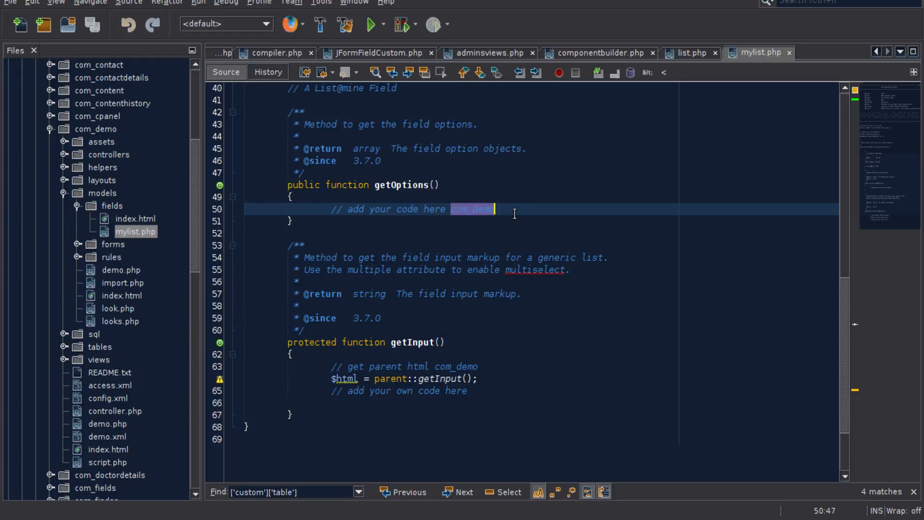
pyautogui.click(523, 210)
pyautogui.doubleClick(485, 210)
# - Add the line return $html; at the end of getInput() in mylist.php and save the file
pyautogui.click(330, 404)
pyautogui.write('return ')
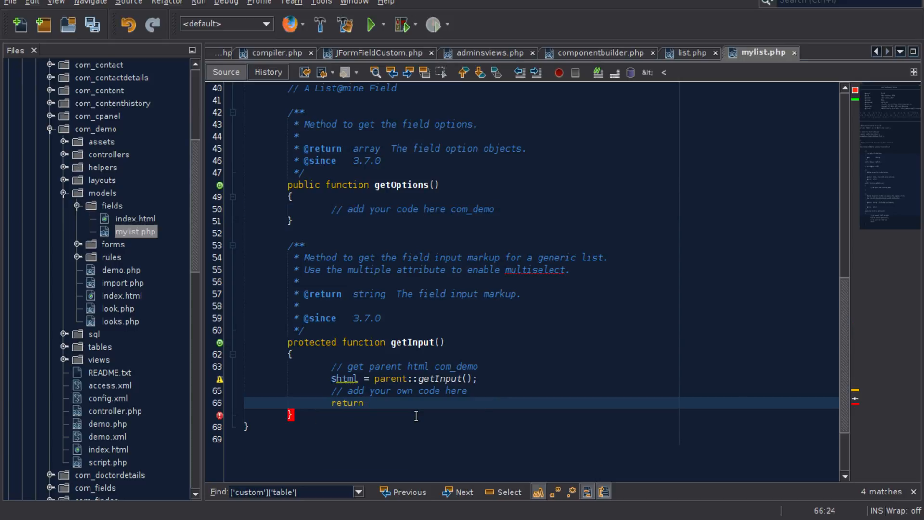
pyautogui.write('$html;')
pyautogui.hotkey('ctrl', 's')
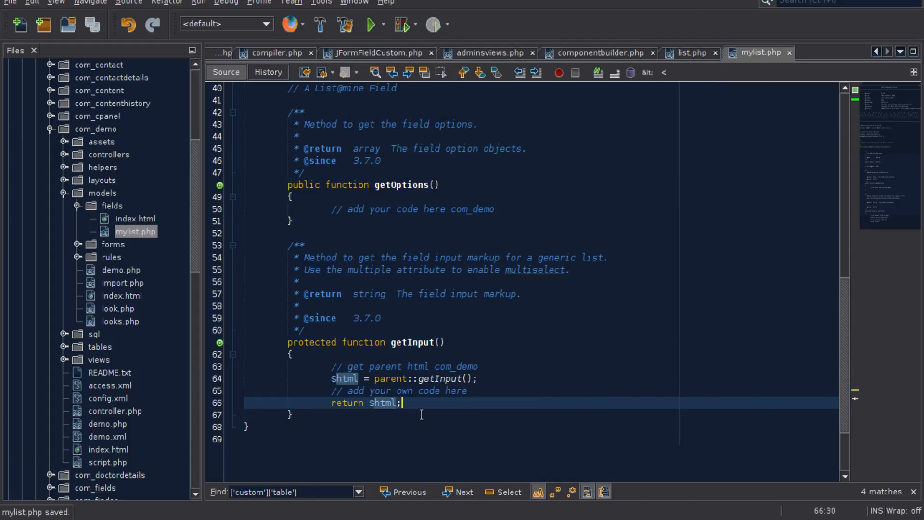
# - Insert a blank line and the comment "// remember to return HTML" above the return statement in getInput(), and save mylist.php
pyautogui.click(474, 394)
pyautogui.press('Return')
pyautogui.press('Return')
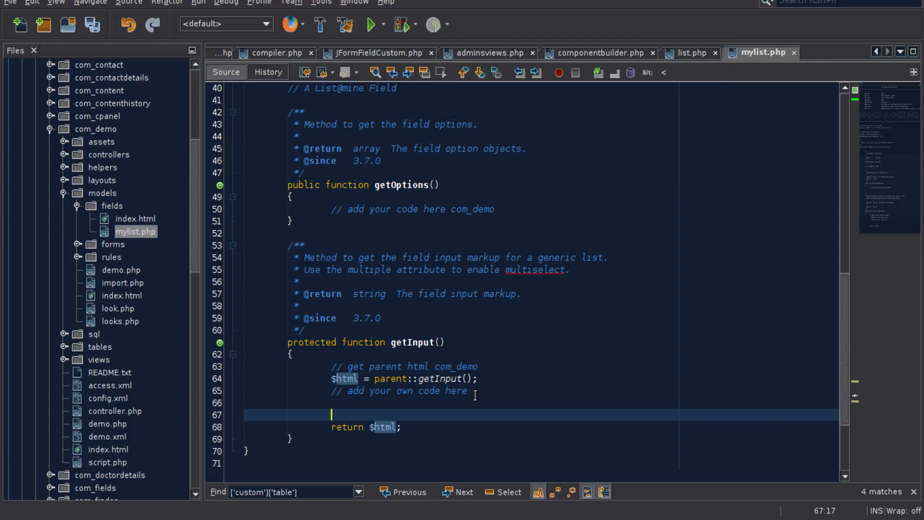
pyautogui.write('// rembe')
pyautogui.press('BackSpace')
pyautogui.write('ember to return HTML')
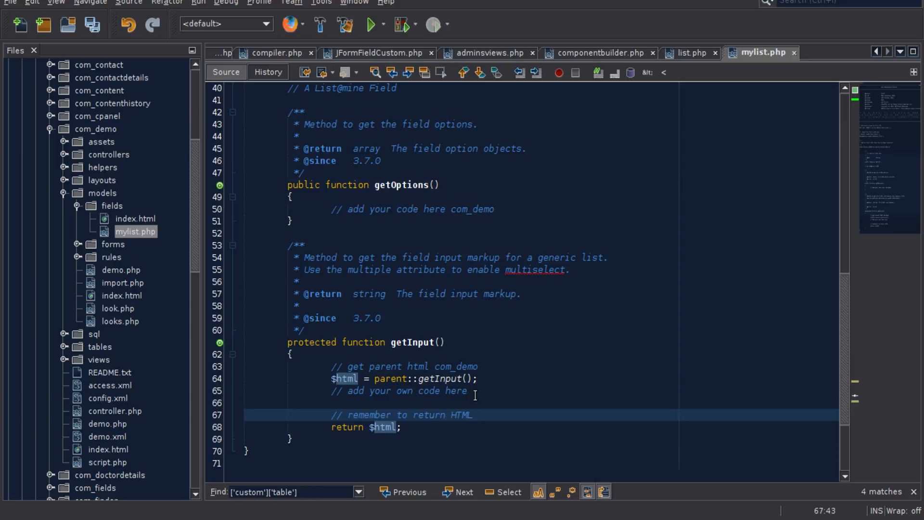
pyautogui.click(440, 412)
pyautogui.hotkey('ctrl', 's')
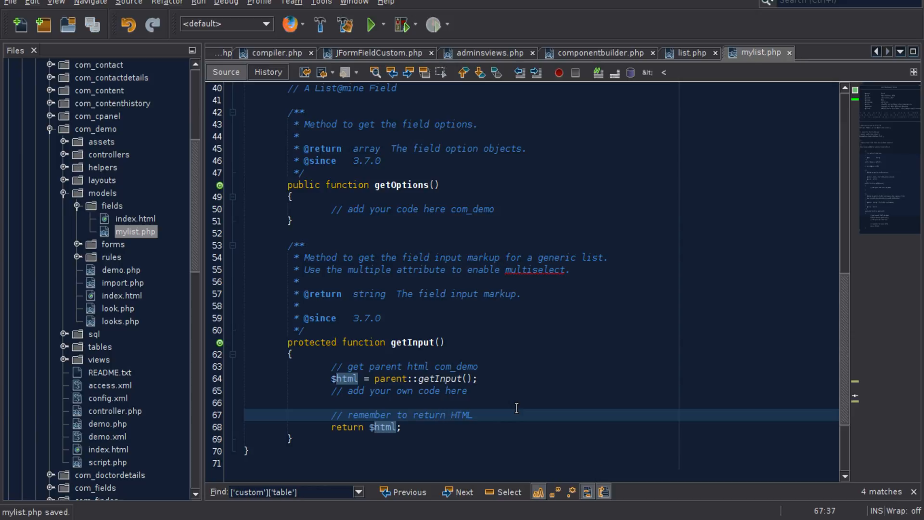
pyautogui.click(374, 404)
pyautogui.moveTo(318, 403); pyautogui.dragTo(347, 400)
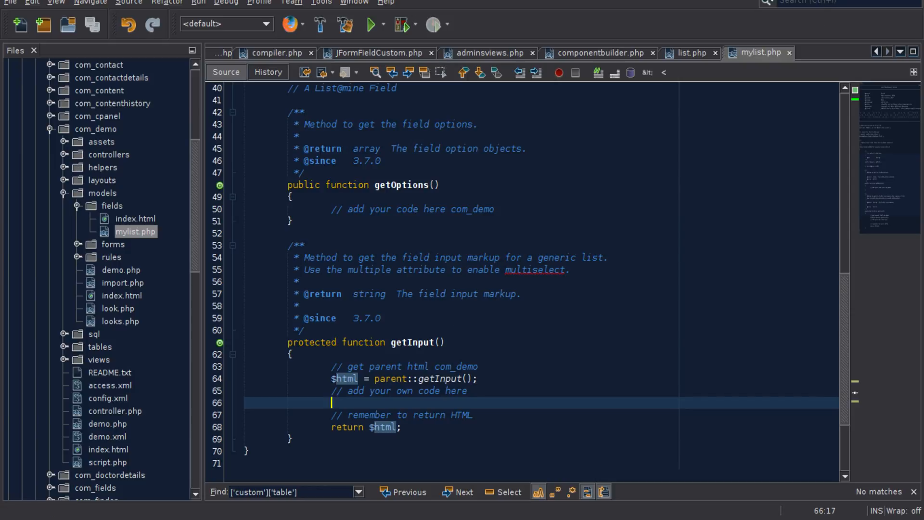
# - Switch to the Joomla administrator in the browser and reload the new Look form to check the A Label field
pyautogui.hotkey('alt', 'Tab')
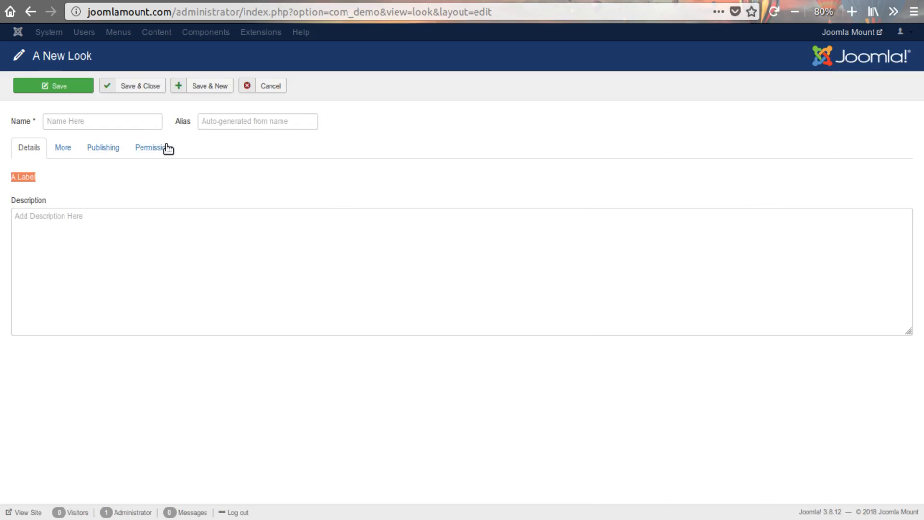
pyautogui.click(772, 12)
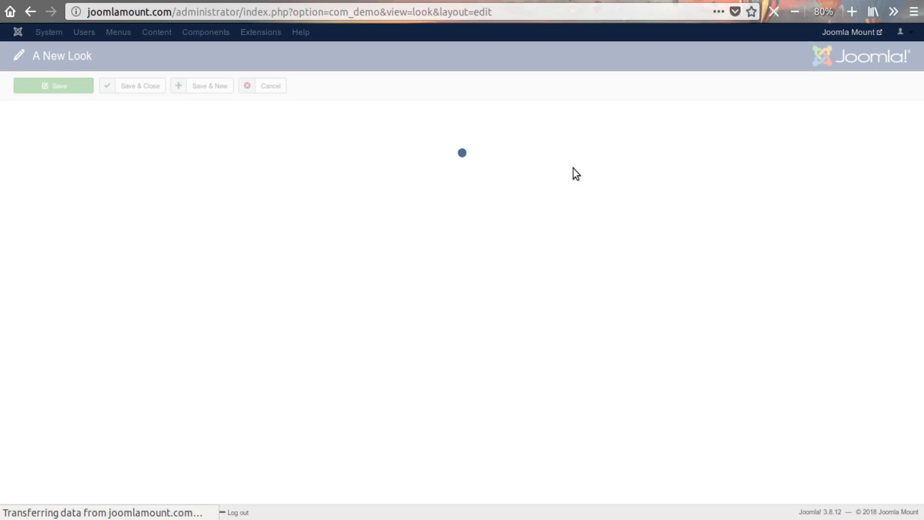
pyautogui.click(38, 177)
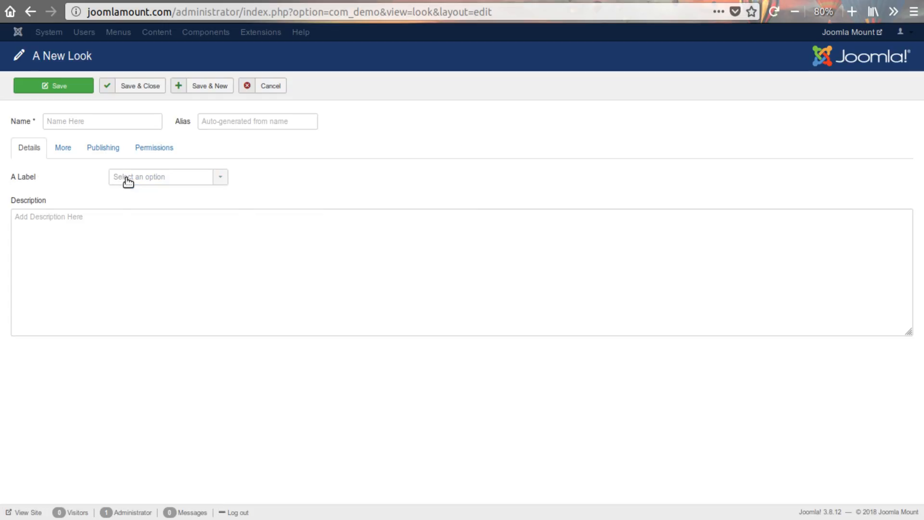
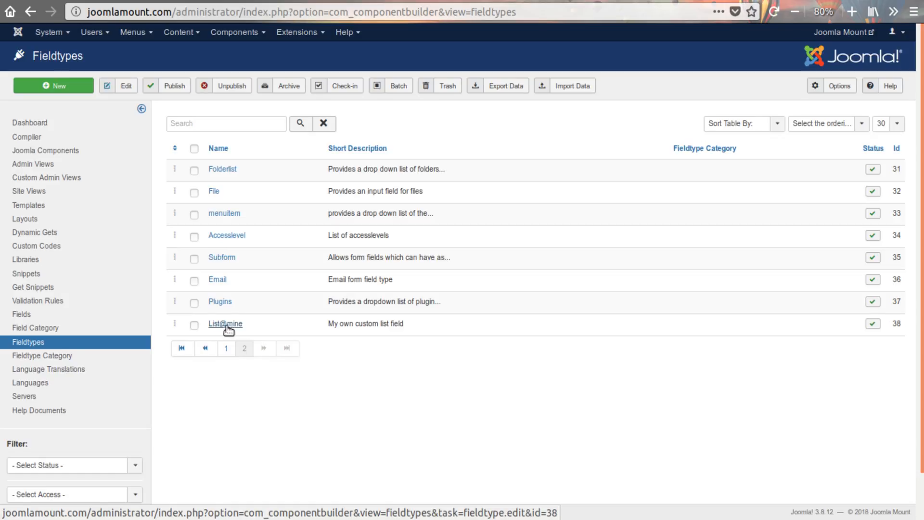
# - Open the List@mine fieldtype and insert two blank property rows below type_phpa_14
pyautogui.click(225, 328)
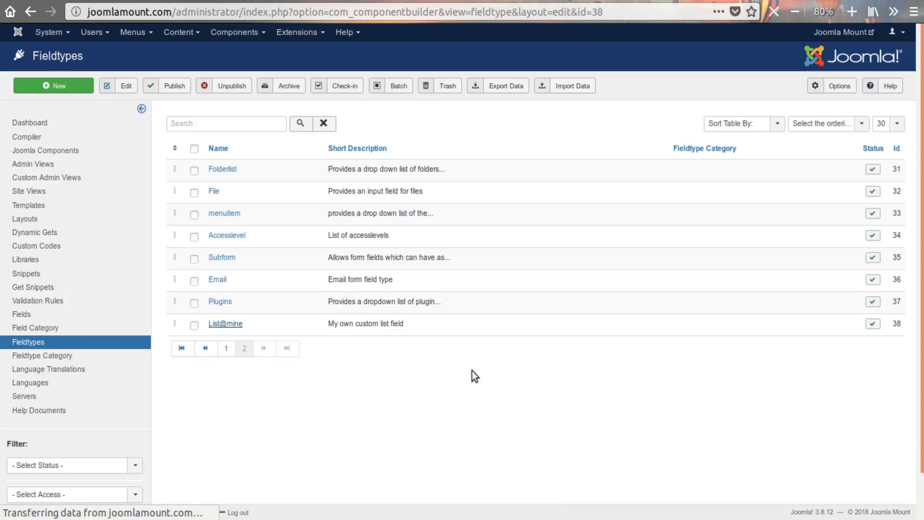
pyautogui.scroll(-15, 463, 301)
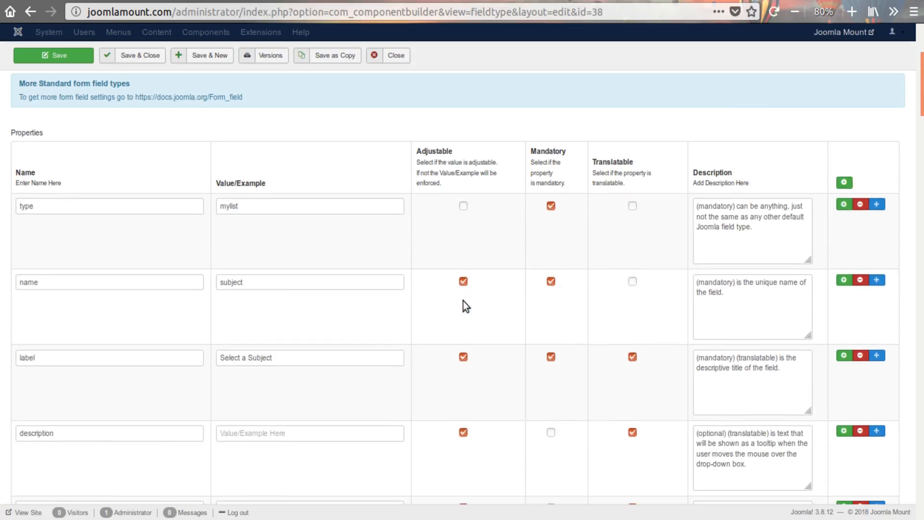
pyautogui.scroll(-20, 463, 301)
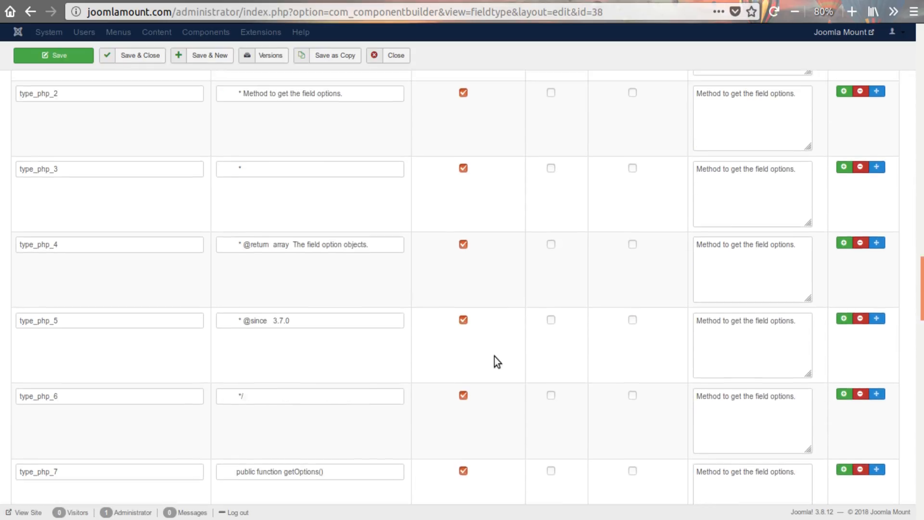
pyautogui.scroll(-18, 495, 356)
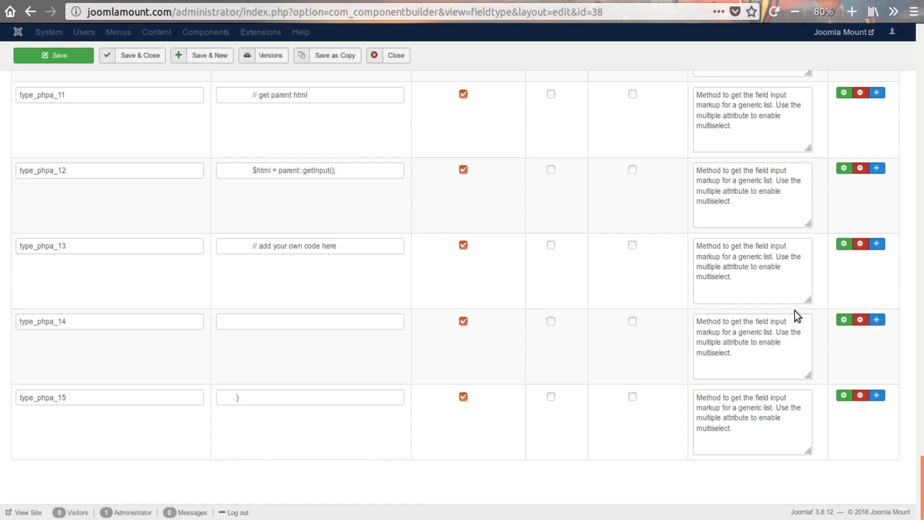
pyautogui.click(843, 322)
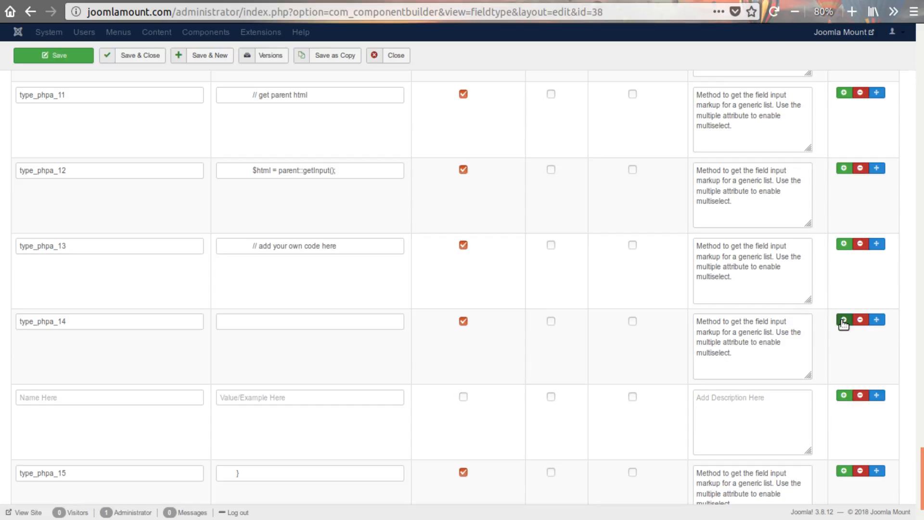
pyautogui.click(843, 321)
# - Name the two new property rows type_phpa_15 and type_phpa_16, and rename the closing-brace row type_phpa_17
pyautogui.scroll(-2, 312, 409)
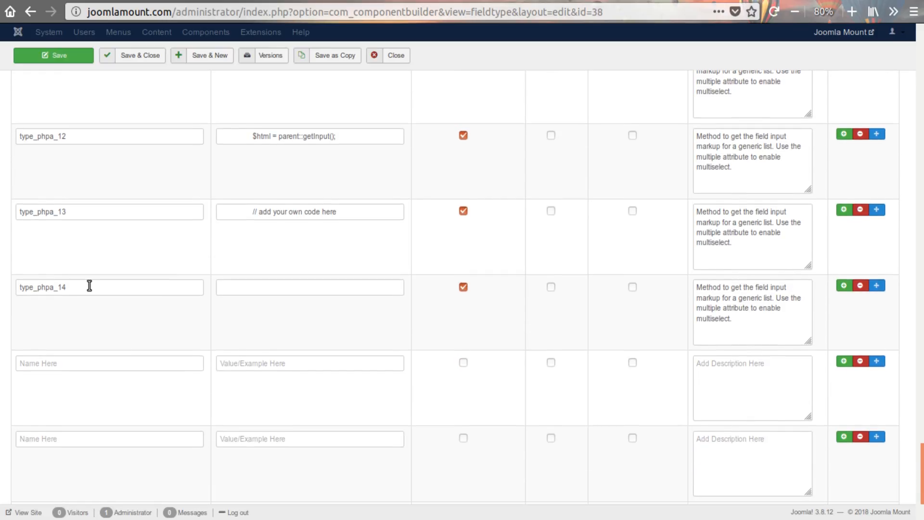
pyautogui.moveTo(89, 286); pyautogui.dragTo(21, 287)
pyautogui.click(54, 288)
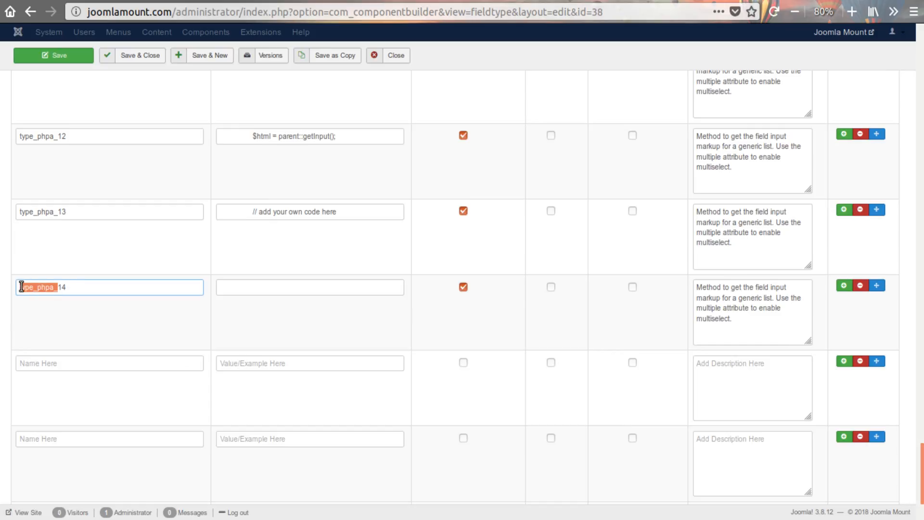
pyautogui.click(51, 364)
pyautogui.write('type_phpa_')
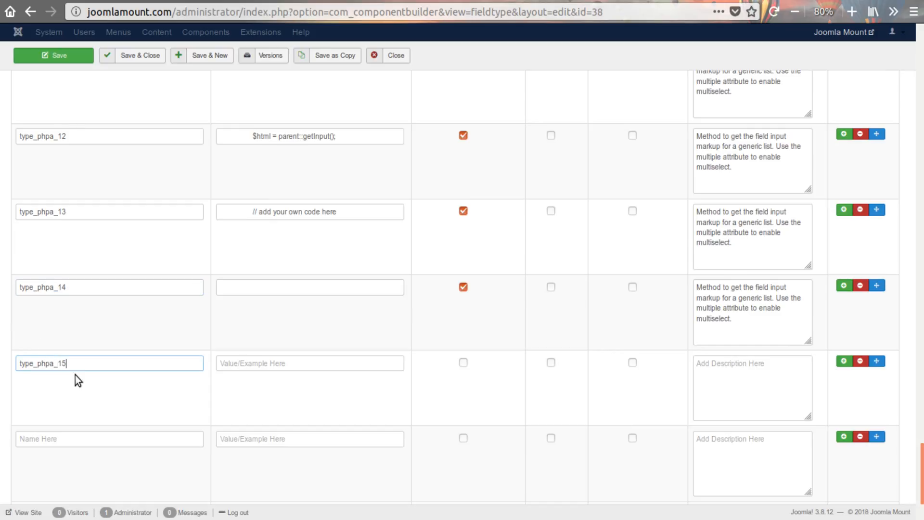
pyautogui.write('15')
pyautogui.scroll(-3, 75, 375)
pyautogui.click(68, 340)
pyautogui.write('type_phpa_')
pyautogui.write('1')
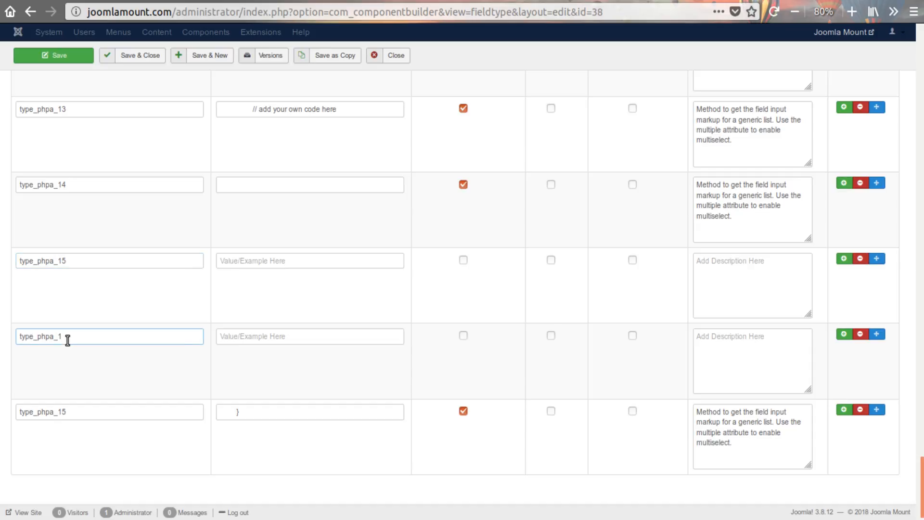
pyautogui.write('6')
pyautogui.moveTo(63, 412); pyautogui.dragTo(82, 414)
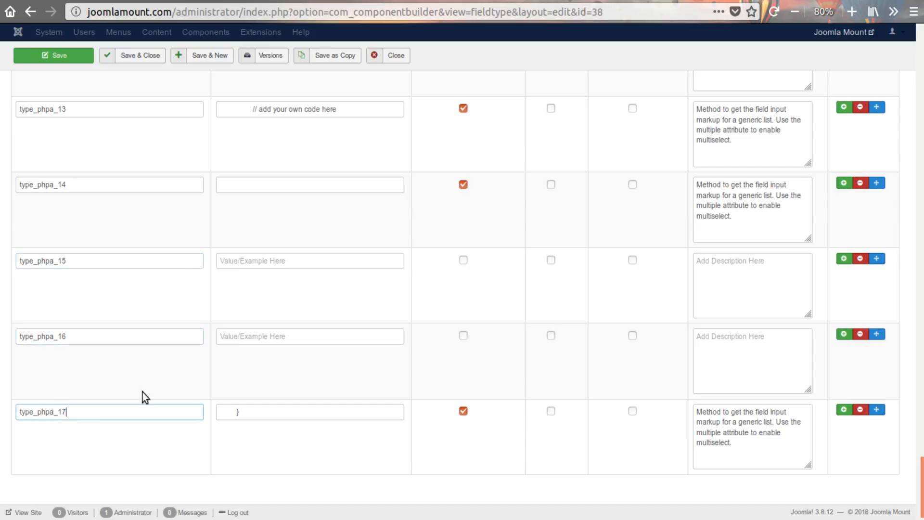
# - Set the type_phpa_15 value to the indented comment // remember to return HTML and the type_phpa_16 value to return $html;
pyautogui.scroll(20, 319, 359)
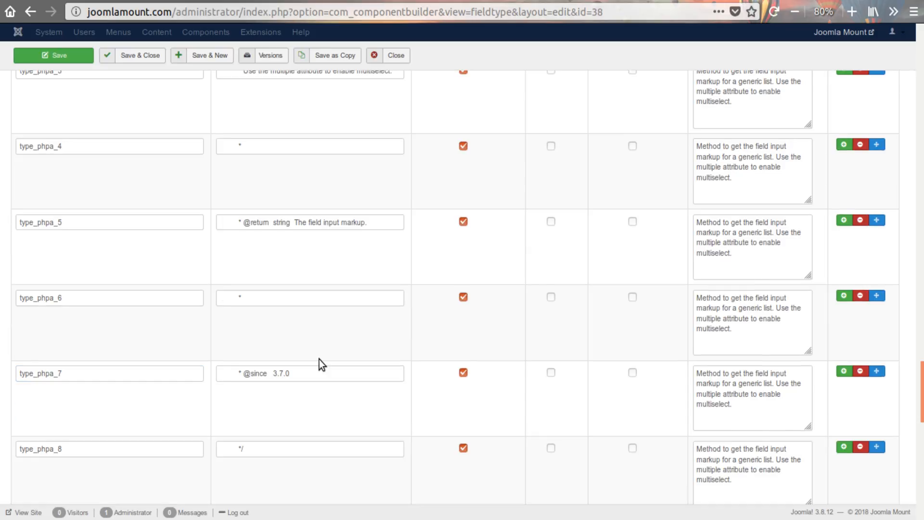
pyautogui.scroll(3, 319, 359)
pyautogui.scroll(-20, 319, 359)
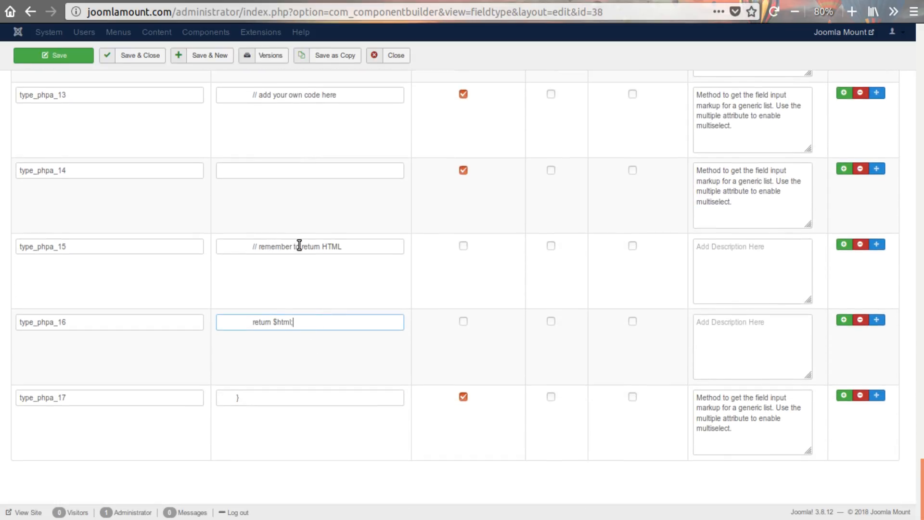
pyautogui.click(343, 248)
pyautogui.doubleClick(235, 323)
# - Insert three blank property rows below type_php_9 in the getOptions() code
pyautogui.scroll(14, 350, 334)
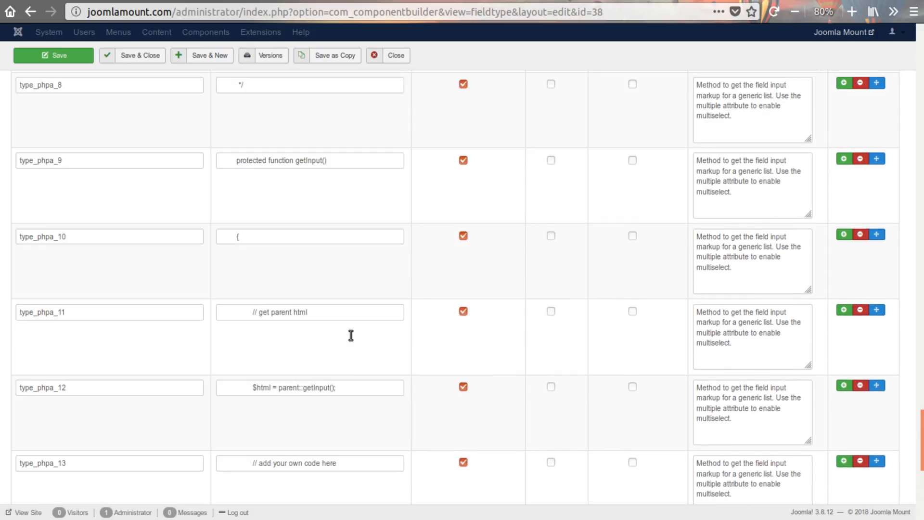
pyautogui.scroll(15, 350, 334)
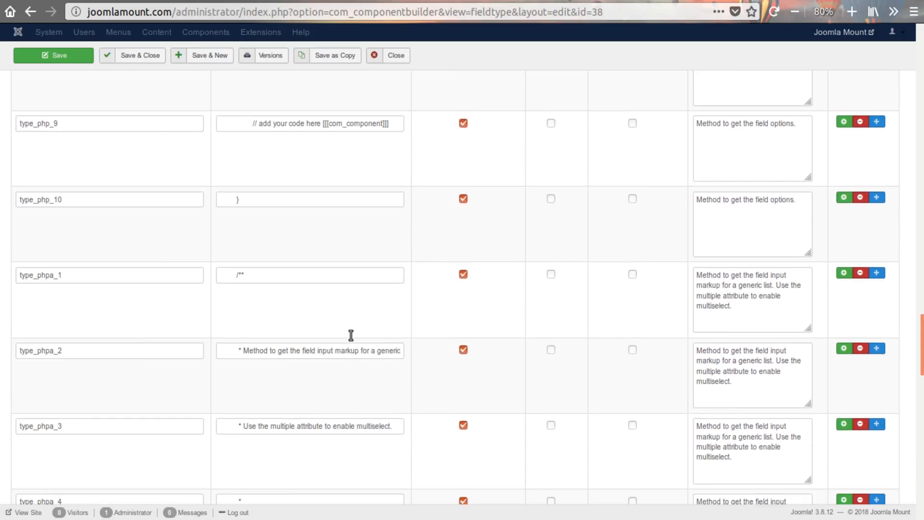
pyautogui.scroll(-3, 291, 326)
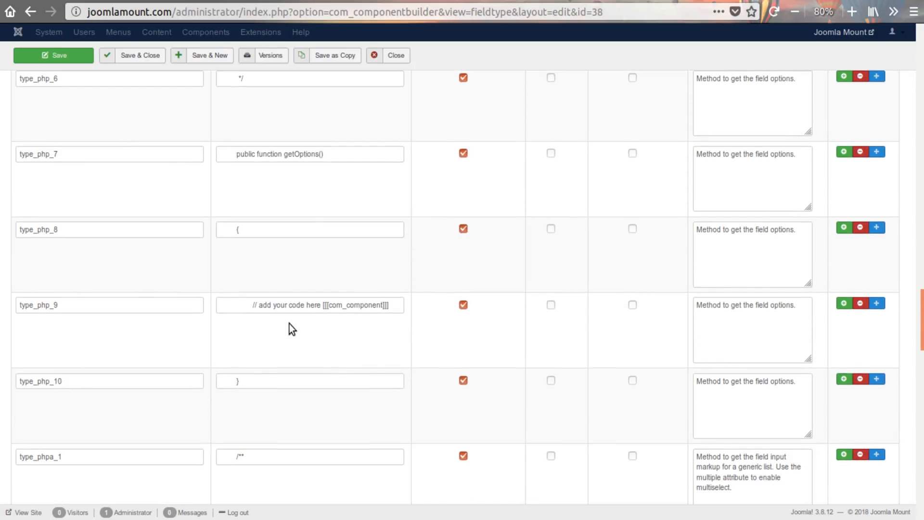
pyautogui.click(845, 300)
pyautogui.click(846, 300)
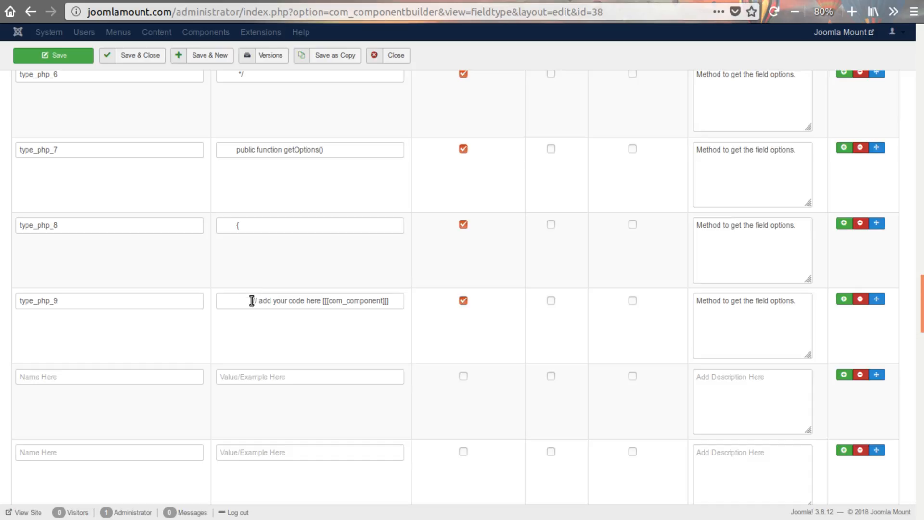
# - Copy the indentation of the type_php_9 value into the first two new rows and add // remember to return Options in the second
pyautogui.moveTo(252, 300); pyautogui.dragTo(216, 300)
pyautogui.hotkey('ctrl', 'c')
pyautogui.click(248, 376)
pyautogui.hotkey('ctrl', 'v')
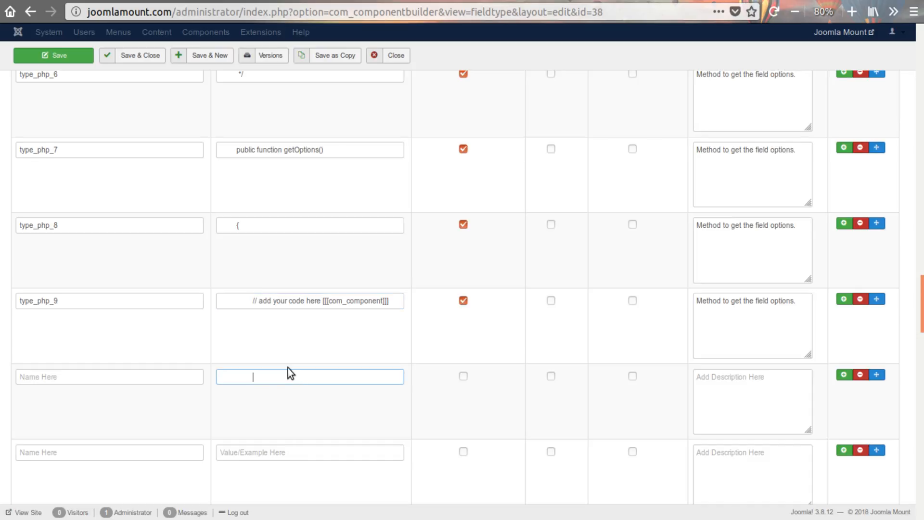
pyautogui.scroll(-3, 278, 346)
pyautogui.click(297, 322)
pyautogui.hotkey('ctrl', 'v')
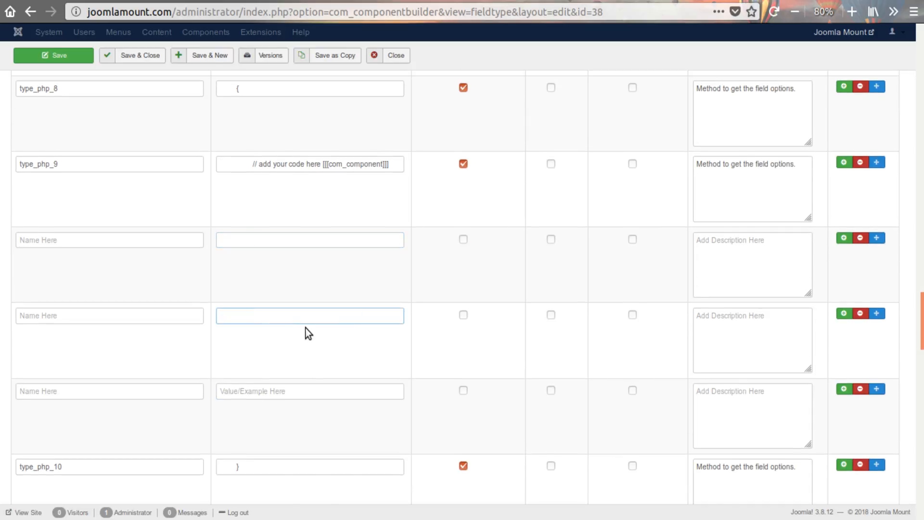
pyautogui.write('// remember to return Options')
# - Set the value of the third new row to return $options; with the same indentation
pyautogui.scroll(-2, 305, 328)
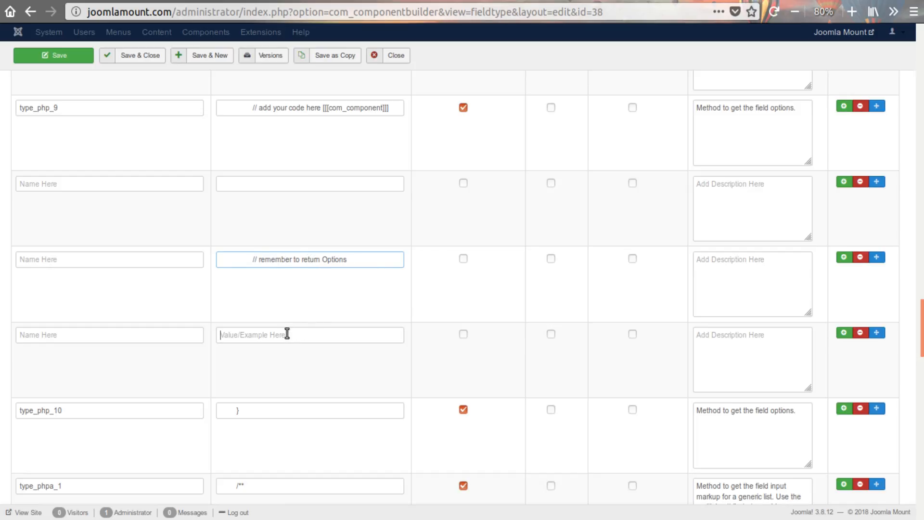
pyautogui.click(298, 334)
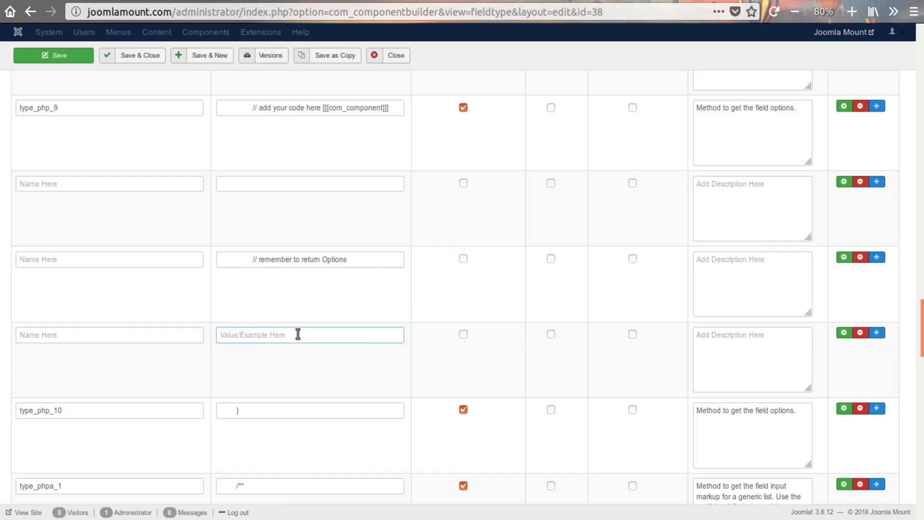
pyautogui.hotkey('ctrl', 'v')
pyautogui.write('return $options;')
# - Change the type_php_9 value to // build options, enter $options = array(); in the row below, and add a blank row after it
pyautogui.scroll(5, 260, 208)
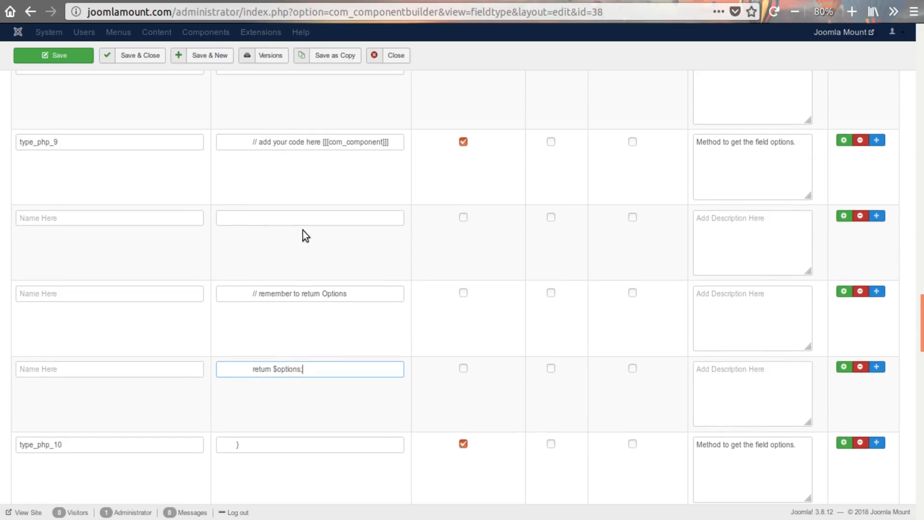
pyautogui.scroll(-3, 316, 295)
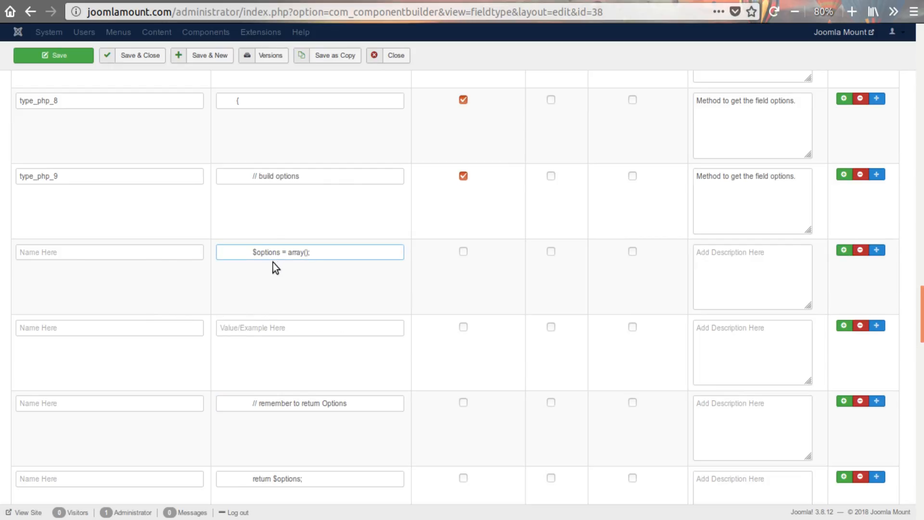
pyautogui.tripleClick(255, 252)
pyautogui.click(262, 176)
pyautogui.scroll(3, 316, 241)
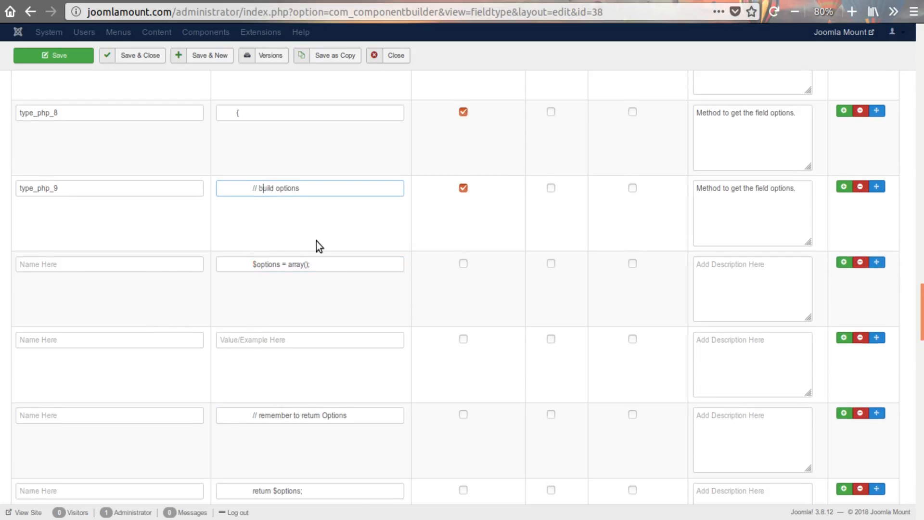
# - Name the four new getOptions() rows type_php_10 through type_php_13 and rename the closing-brace row type_php_14
pyautogui.scroll(-5, 330, 287)
pyautogui.click(54, 109)
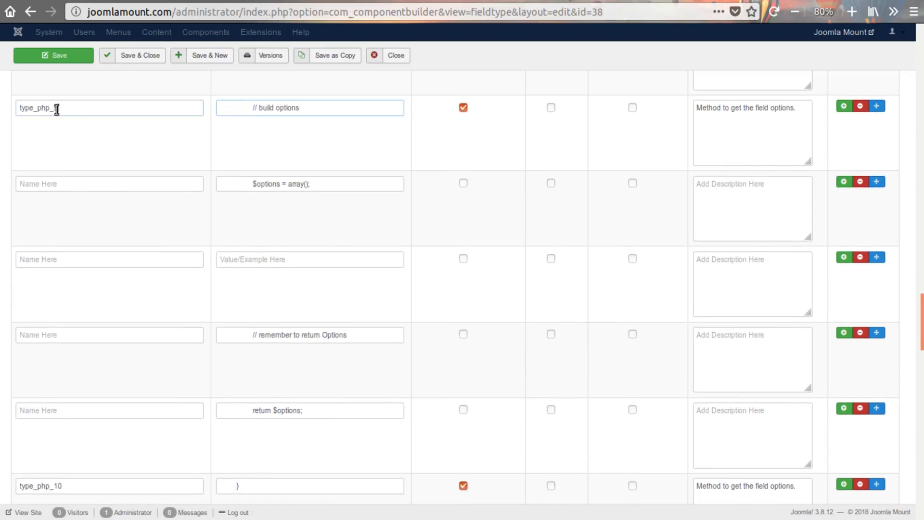
pyautogui.moveTo(55, 109); pyautogui.dragTo(12, 106)
pyautogui.hotkey('ctrl', 'c')
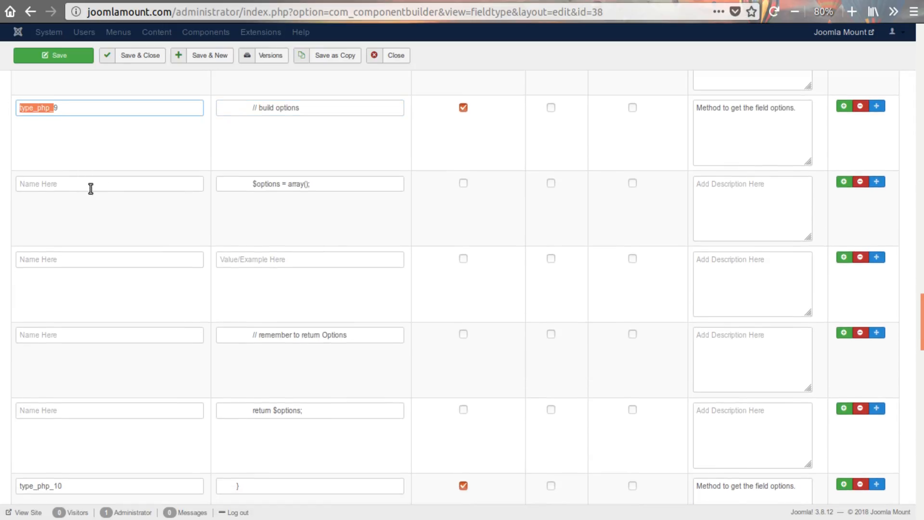
pyautogui.click(91, 188)
pyautogui.hotkey('ctrl', 'v')
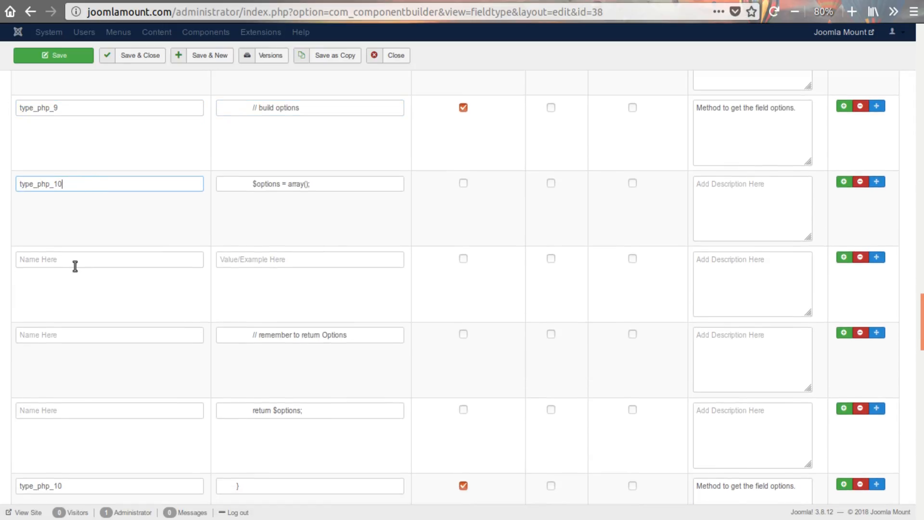
pyautogui.click(71, 267)
pyautogui.hotkey('ctrl', 'v')
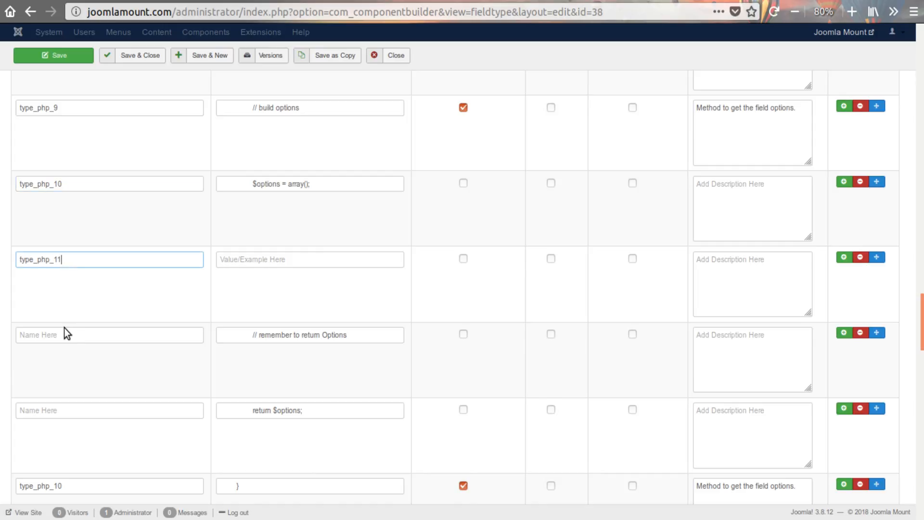
pyautogui.click(66, 333)
pyautogui.hotkey('ctrl', 'v')
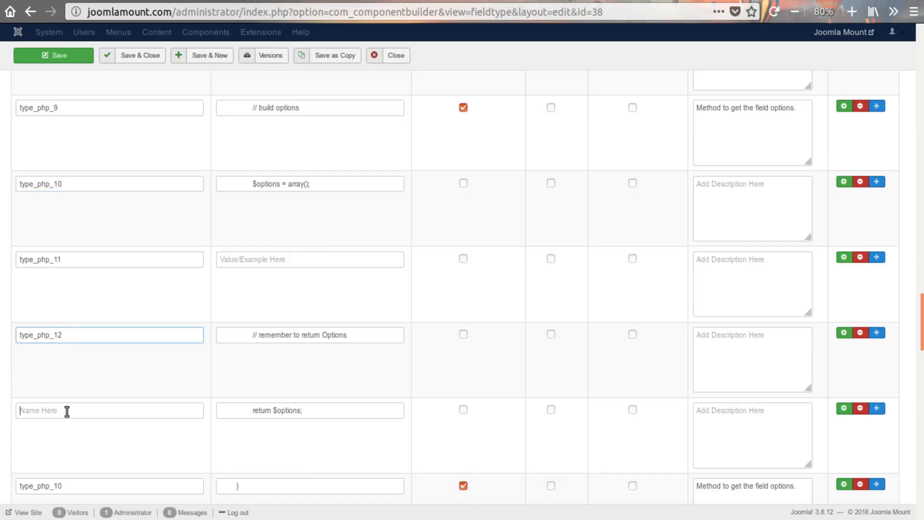
pyautogui.click(67, 411)
pyautogui.hotkey('ctrl', 'v')
pyautogui.write('13')
pyautogui.scroll(-2, 80, 419)
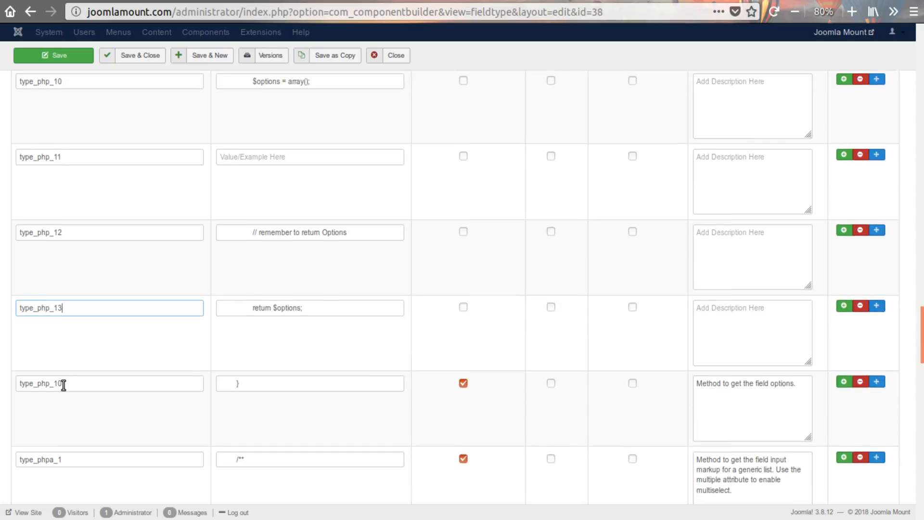
pyautogui.moveTo(58, 383); pyautogui.dragTo(78, 385)
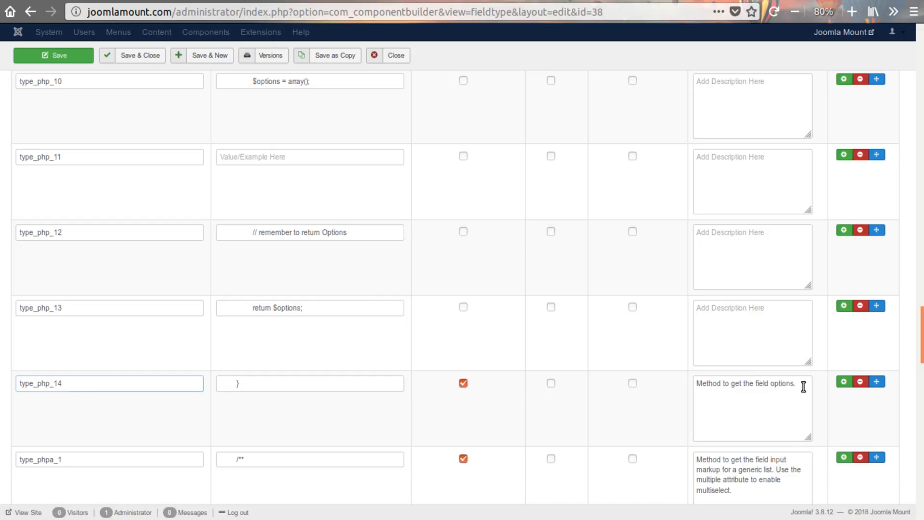
# - Copy the description "Method to get the field options." from type_php_14 into rows type_php_13, type_php_12, type_php_11 and type_php_10
pyautogui.moveTo(802, 385); pyautogui.dragTo(682, 376)
pyautogui.hotkey('ctrl', 'c')
pyautogui.click(728, 304)
pyautogui.hotkey('ctrl', 'v')
pyautogui.click(750, 273)
pyautogui.hotkey('ctrl', 'v')
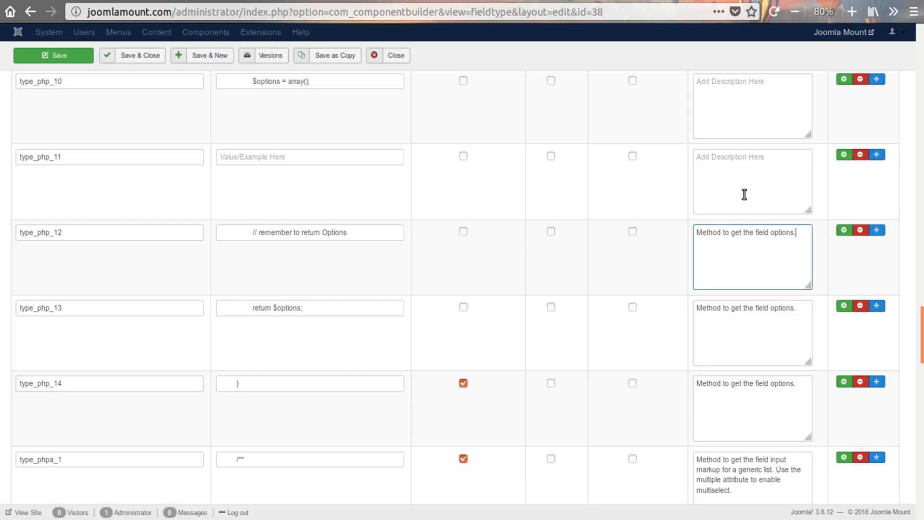
pyautogui.click(741, 167)
pyautogui.hotkey('ctrl', 'v')
pyautogui.click(741, 124)
pyautogui.hotkey('ctrl', 'v')
# - Mark the properties type_php_10, type_php_11, type_php_12 and type_php_13 as adjustable
pyautogui.scroll(6, 758, 343)
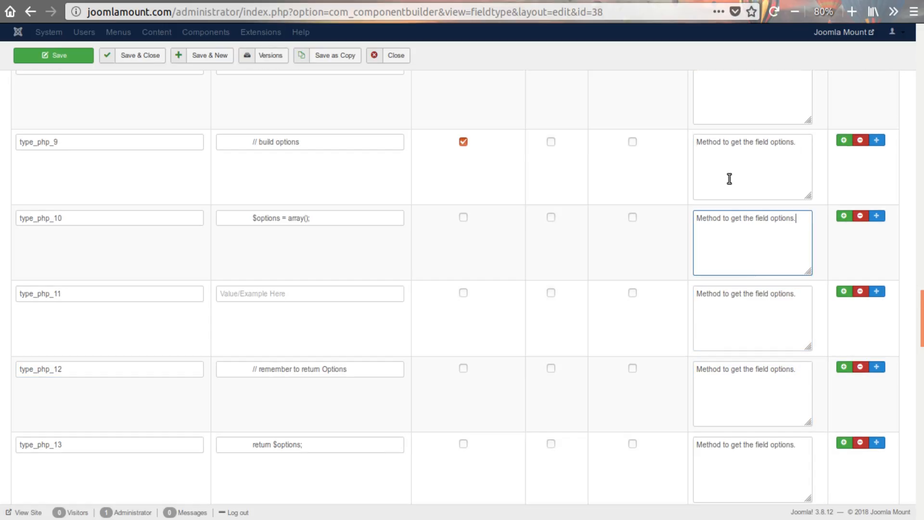
pyautogui.click(462, 356)
pyautogui.scroll(-3, 459, 347)
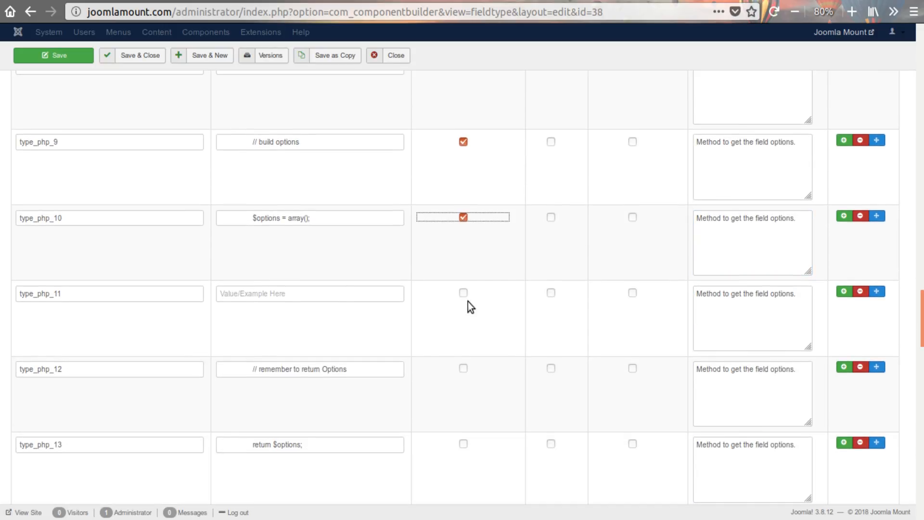
pyautogui.click(463, 292)
pyautogui.scroll(-3, 493, 354)
pyautogui.click(463, 232)
pyautogui.click(463, 307)
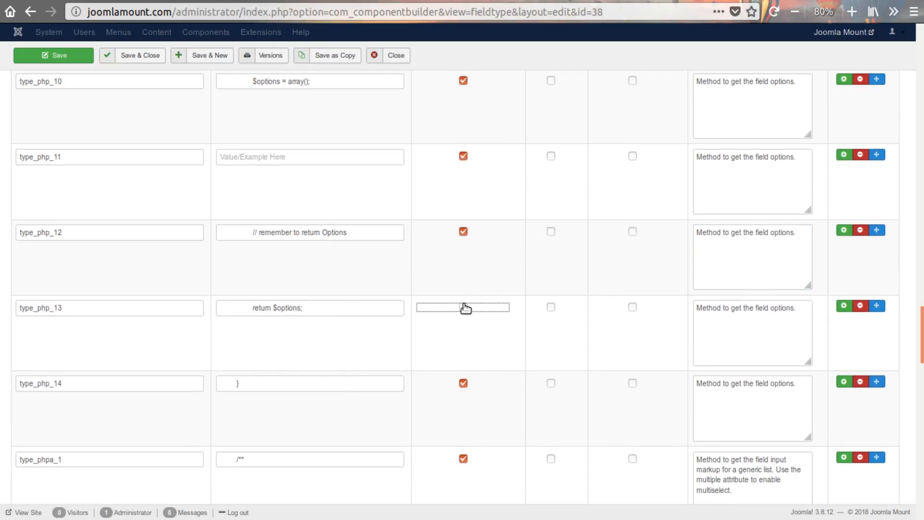
pyautogui.scroll(-2, 478, 359)
pyautogui.scroll(-20, 487, 394)
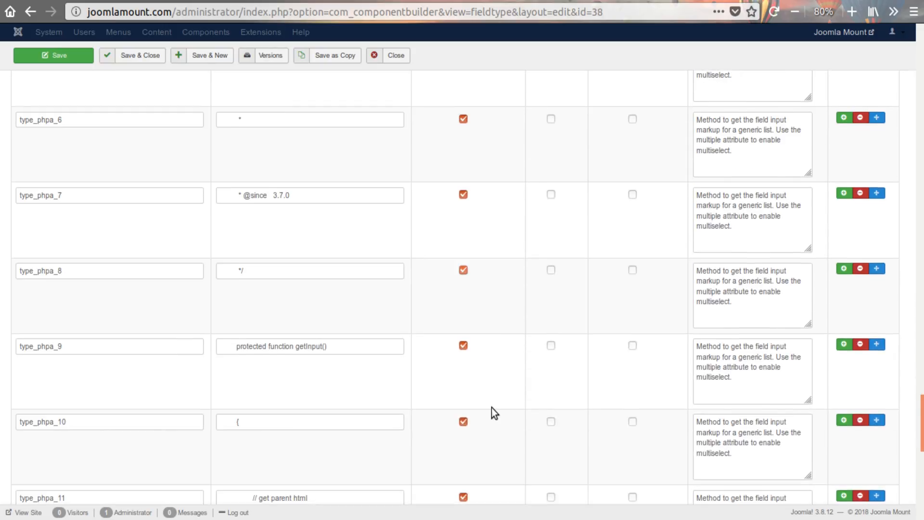
# - Copy the type_phpa_14 description into rows type_phpa_15 and type_phpa_16 and mark both properties as adjustable
pyautogui.tripleClick(747, 200)
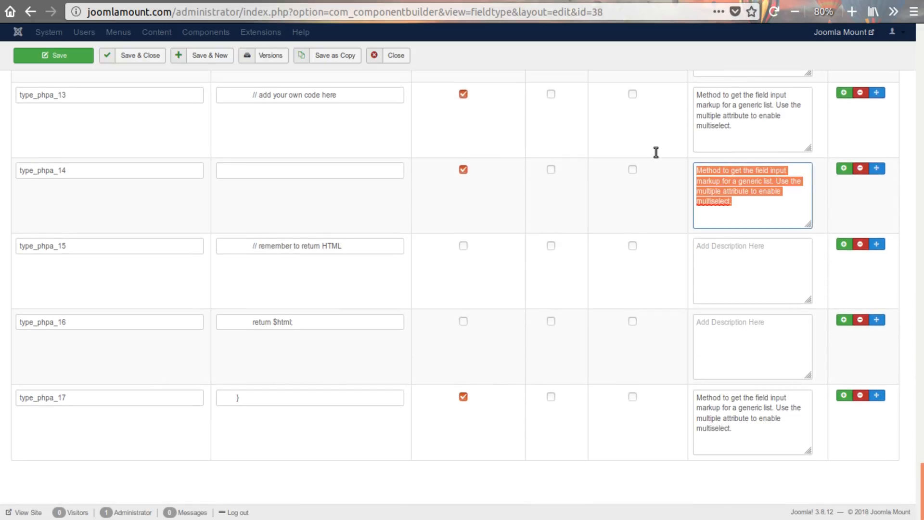
pyautogui.click(704, 257)
pyautogui.hotkey('ctrl', 'v')
pyautogui.click(708, 319)
pyautogui.hotkey('ctrl', 'v')
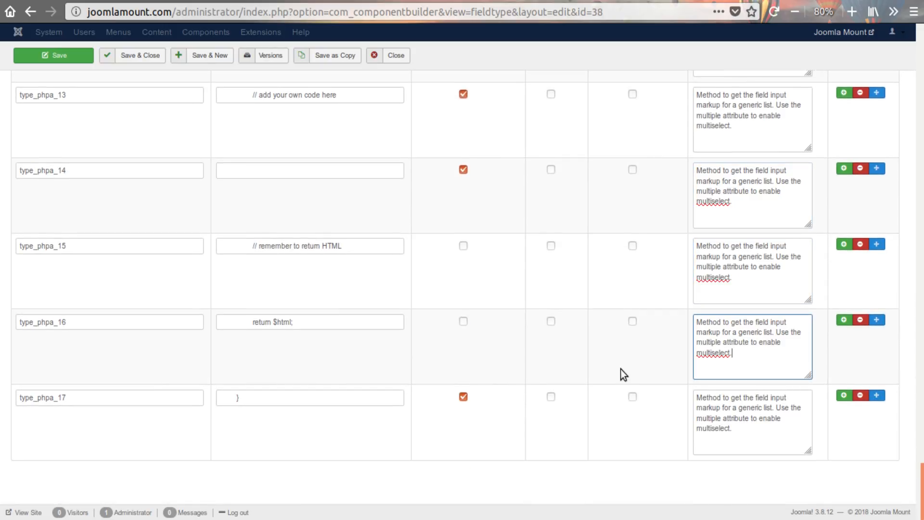
pyautogui.click(464, 246)
pyautogui.click(463, 321)
# - Save and close the fieldtype and open the A Label field for editing
pyautogui.scroll(20, 380, 365)
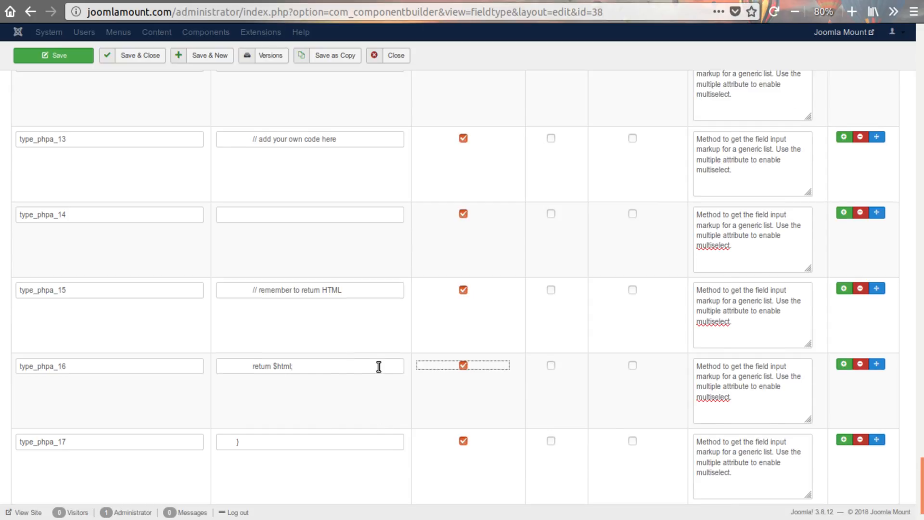
pyautogui.scroll(14, 377, 366)
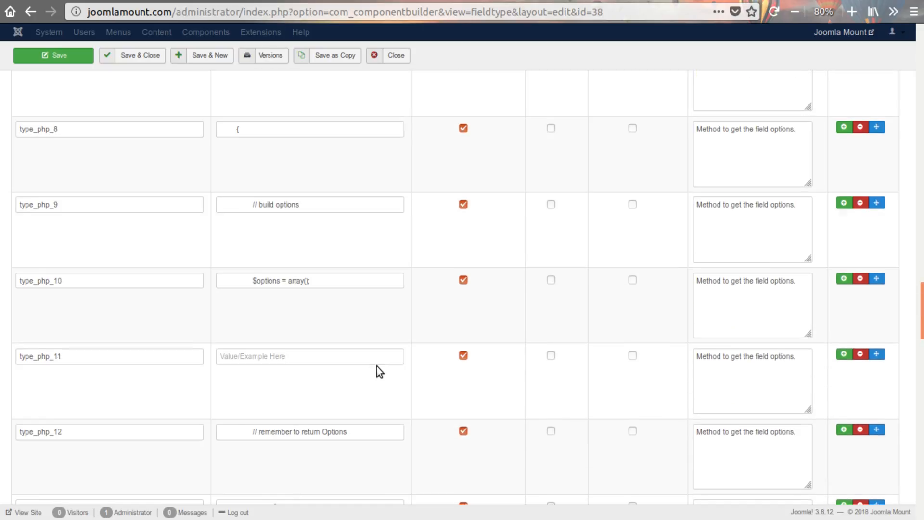
pyautogui.scroll(-4, 377, 366)
pyautogui.scroll(20, 376, 366)
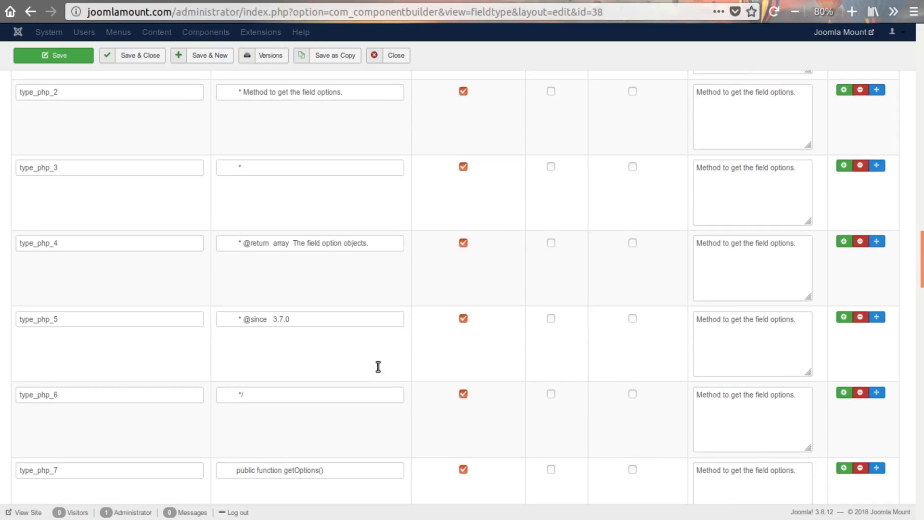
pyautogui.click(128, 56)
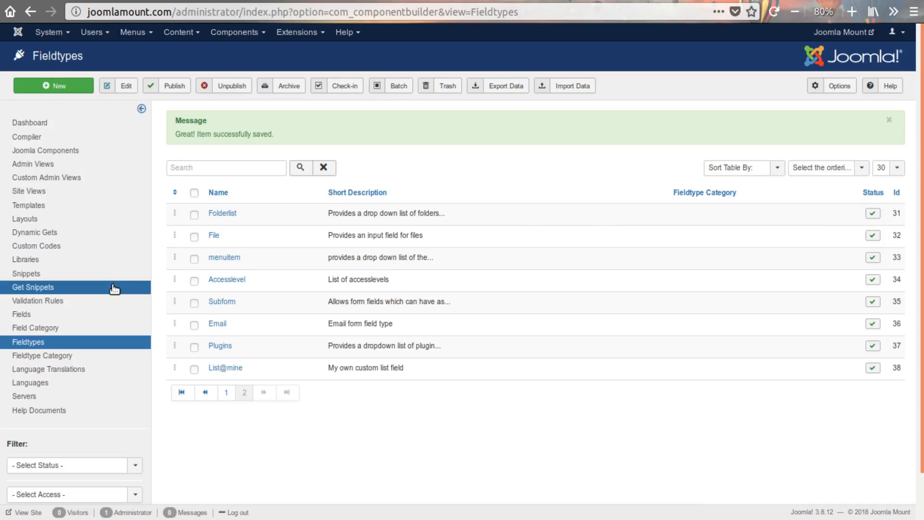
pyautogui.click(101, 314)
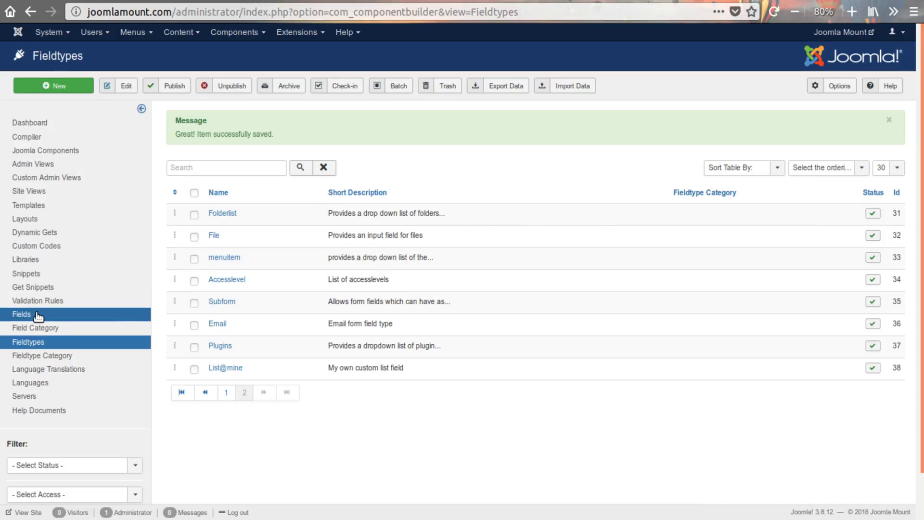
pyautogui.click(211, 393)
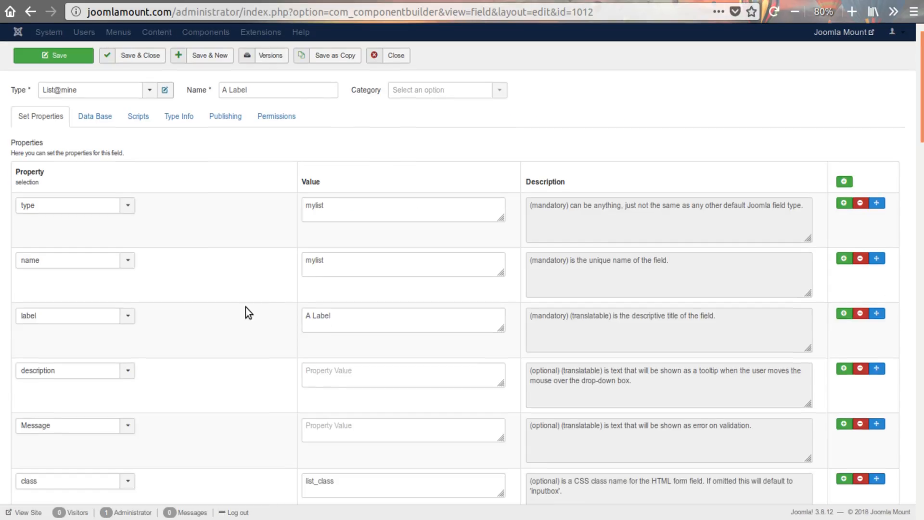
# - Switch the A Label field's type to Folderlist and save the field
pyautogui.scroll(-12, 270, 310)
pyautogui.scroll(8, 271, 308)
pyautogui.scroll(4, 271, 305)
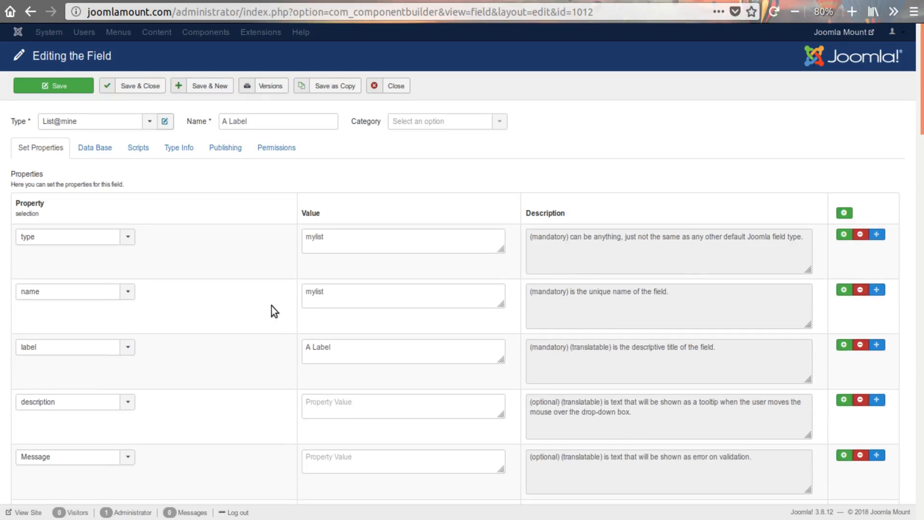
pyautogui.scroll(-18, 272, 305)
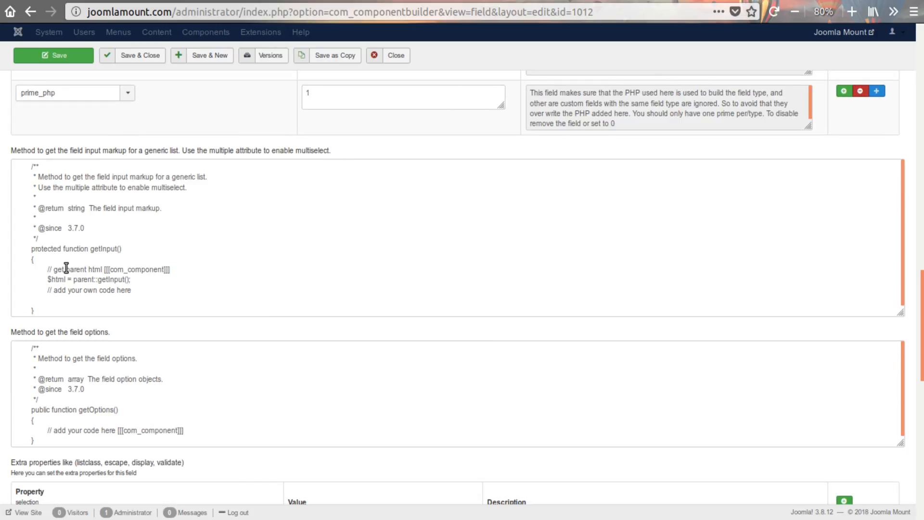
pyautogui.scroll(15, 182, 237)
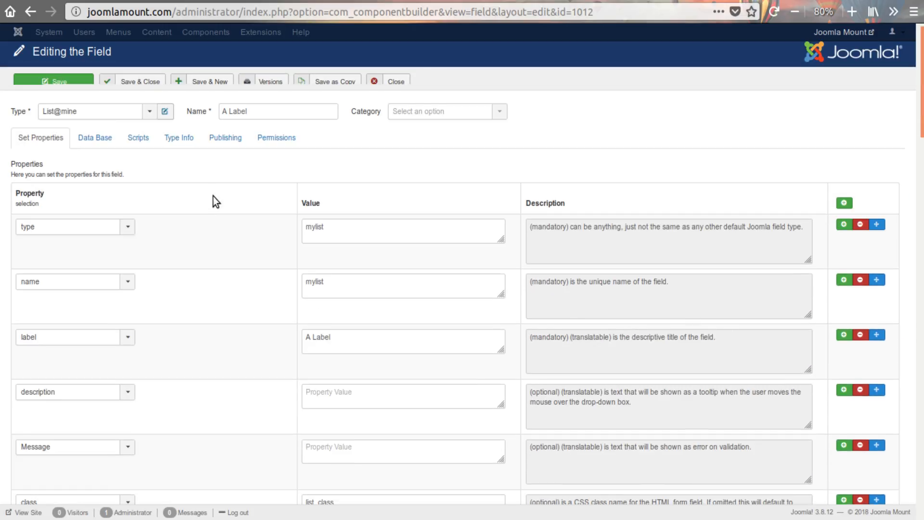
pyautogui.scroll(1, 213, 196)
pyautogui.click(106, 123)
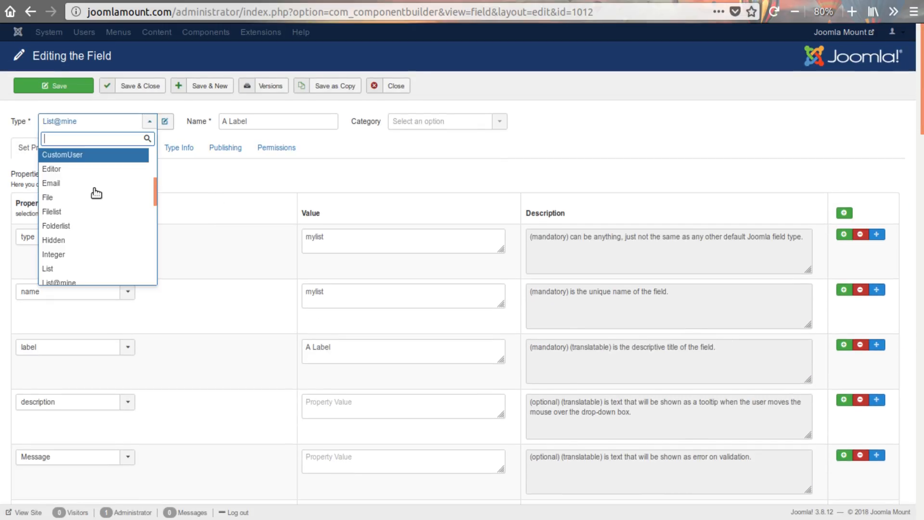
pyautogui.click(75, 228)
pyautogui.click(95, 127)
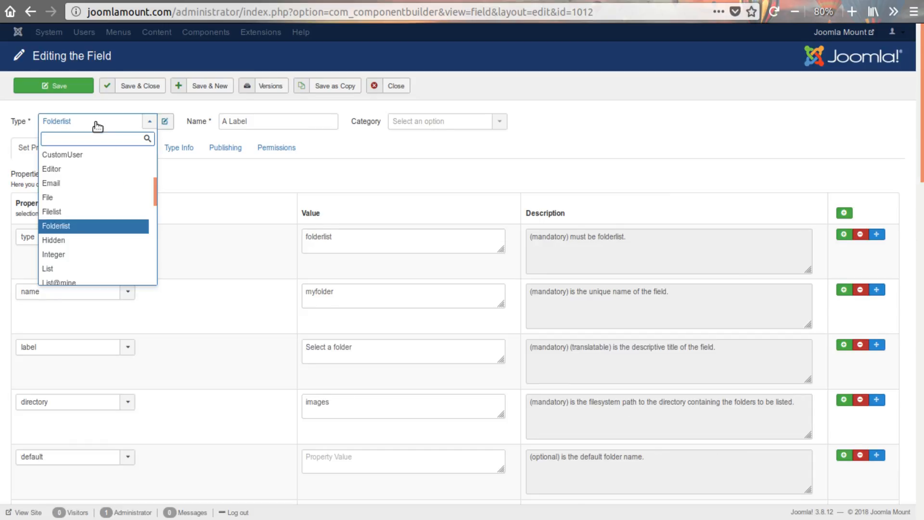
pyautogui.click(402, 155)
pyautogui.click(45, 84)
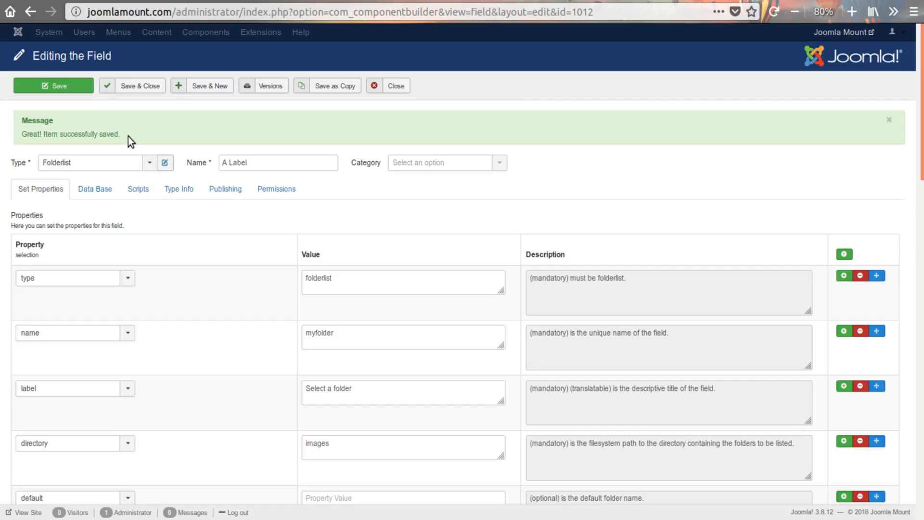
# - Set the field's type back to List@mine to reload its default properties
pyautogui.click(119, 164)
pyautogui.scroll(-2, 96, 263)
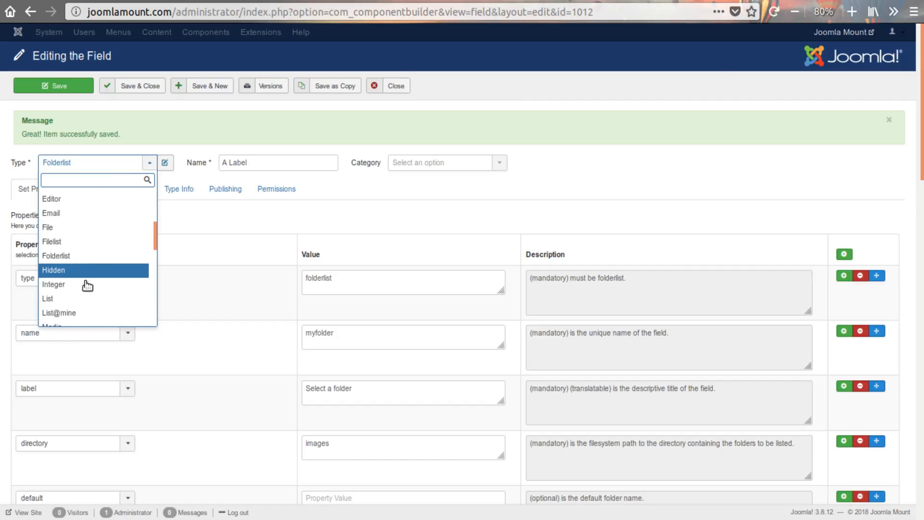
pyautogui.click(77, 313)
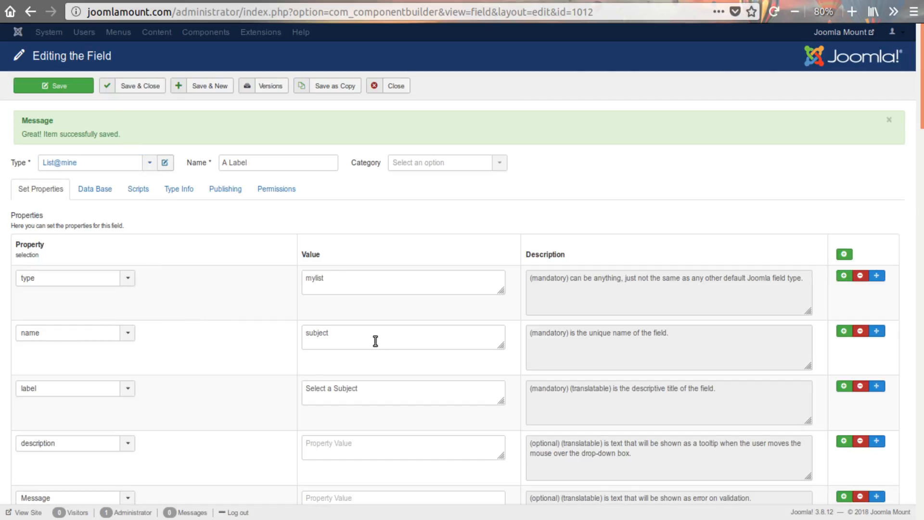
# - Set the name property to mylist and the label property to A Label
pyautogui.moveTo(376, 341); pyautogui.dragTo(227, 331)
pyautogui.write('mylist')
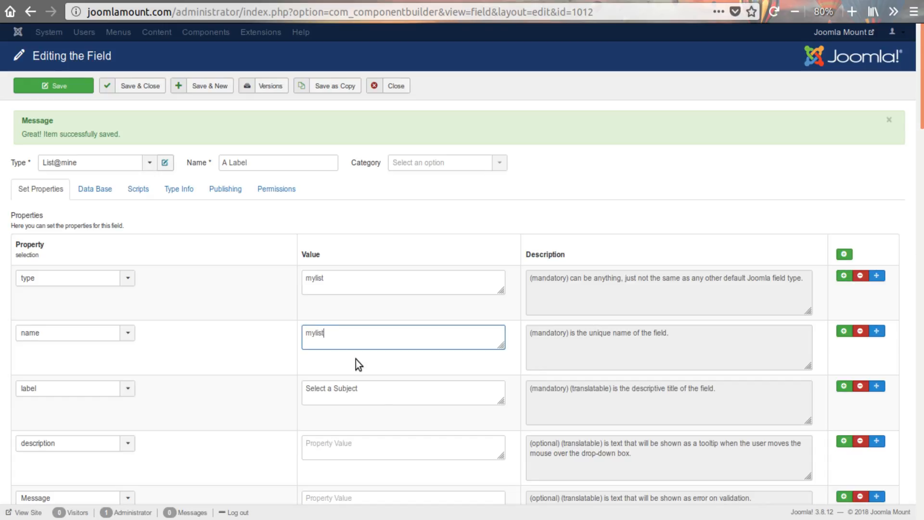
pyautogui.moveTo(378, 393); pyautogui.dragTo(263, 383)
pyautogui.write('A')
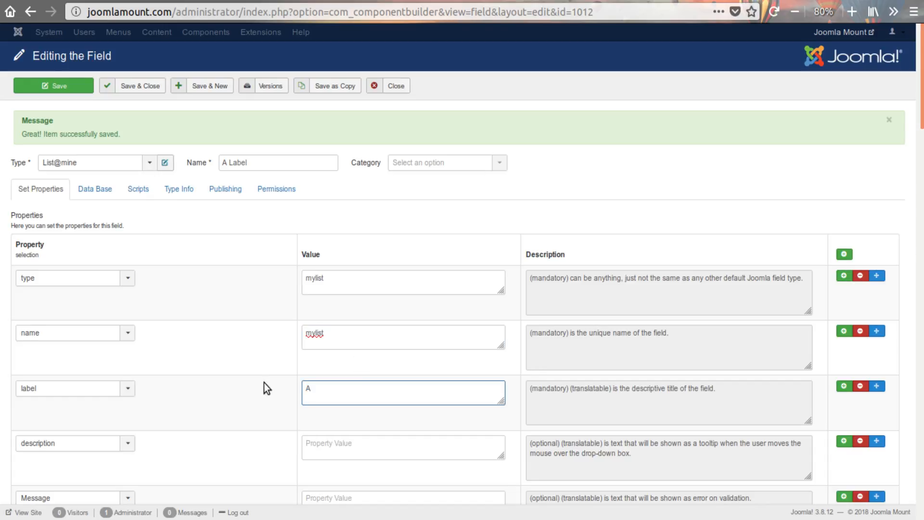
pyautogui.write(' Label')
# - In the getOptions() code, add $options[] = JHtml::_('select.option', 1, JText::_('Option One')); on the line below $options = array();
pyautogui.scroll(-12, 263, 382)
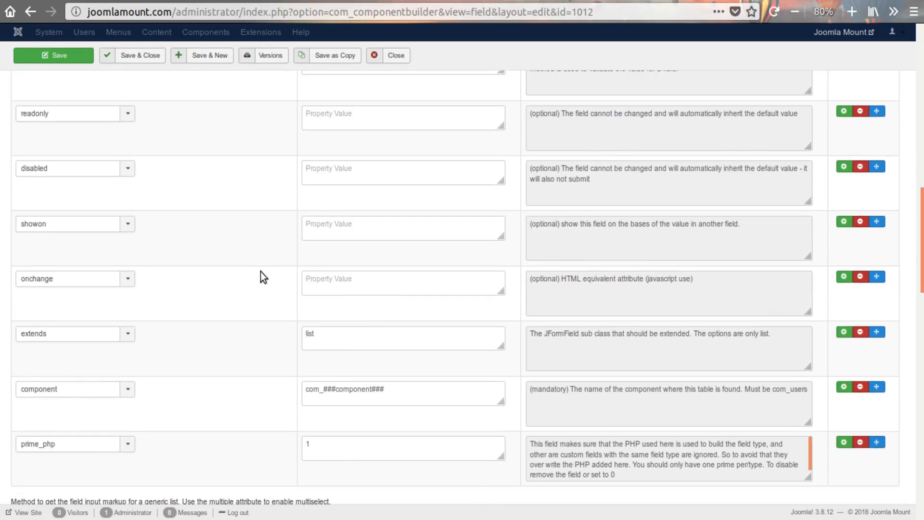
pyautogui.scroll(-8, 261, 271)
pyautogui.click(68, 274)
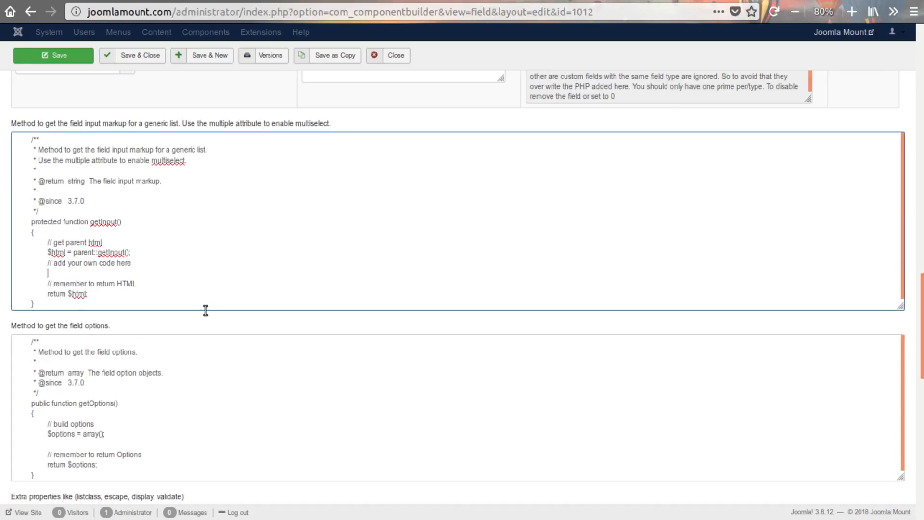
pyautogui.scroll(-3, 206, 309)
pyautogui.click(95, 314)
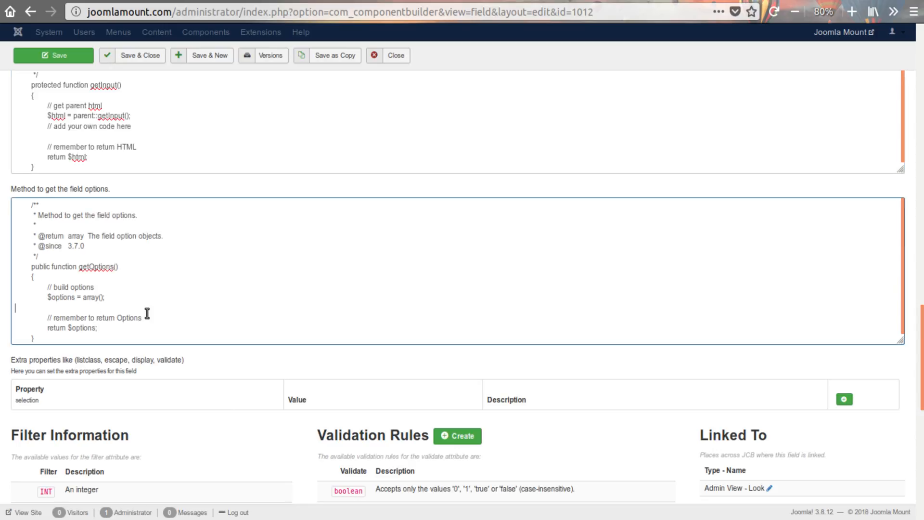
pyautogui.click(101, 298)
pyautogui.write("'")
pyautogui.press('BackSpace')
pyautogui.write("$options[] = JHtml::_('select.option', 1, JText::_('Option One'));")
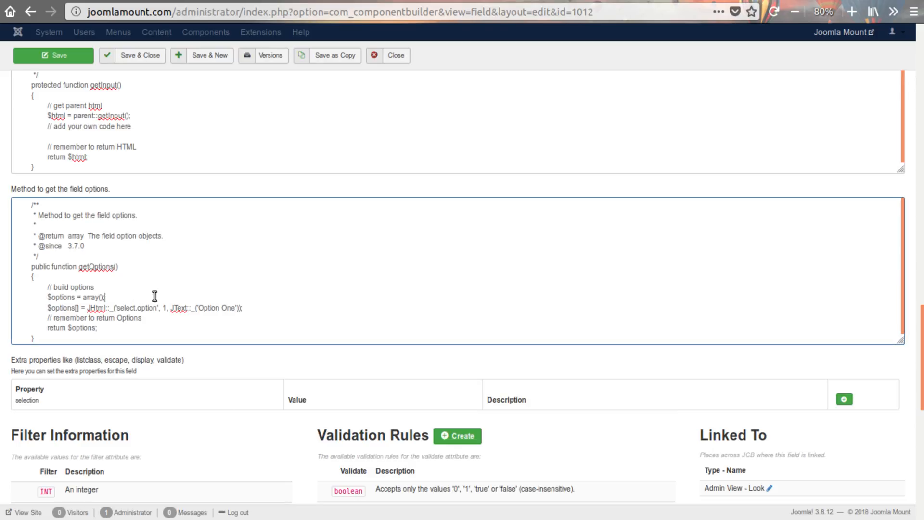
# - Duplicate the Option One line in getOptions() and change the copy to value 2 with the text Option Two
pyautogui.hotkey('shift', 'Home')
pyautogui.hotkey('ctrl', 'c')
pyautogui.press('End')
pyautogui.press('Return')
pyautogui.hotkey('ctrl', 'v')
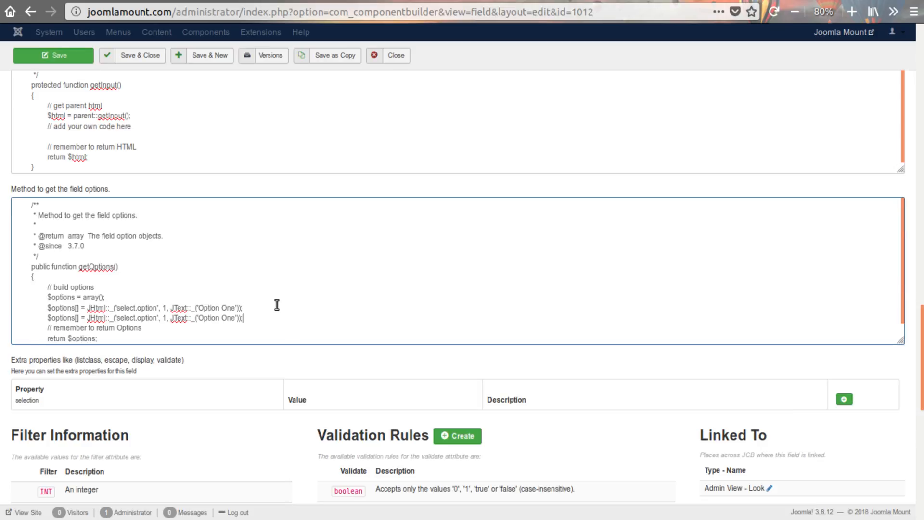
pyautogui.moveTo(236, 320); pyautogui.dragTo(224, 320)
pyautogui.write('Two')
pyautogui.write('2')
pyautogui.doubleClick(95, 308)
pyautogui.click(157, 309)
pyautogui.moveTo(291, 311); pyautogui.dragTo(88, 308)
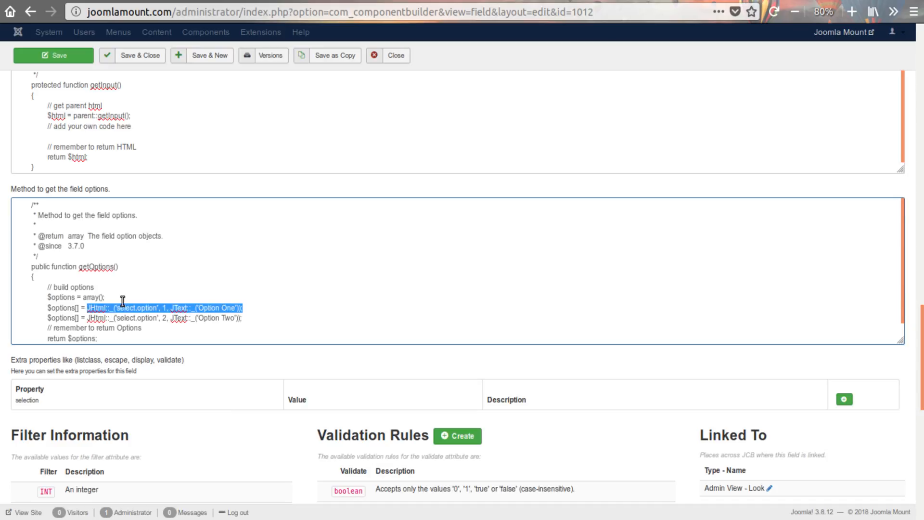
pyautogui.scroll(-1, 107, 307)
pyautogui.click(166, 318)
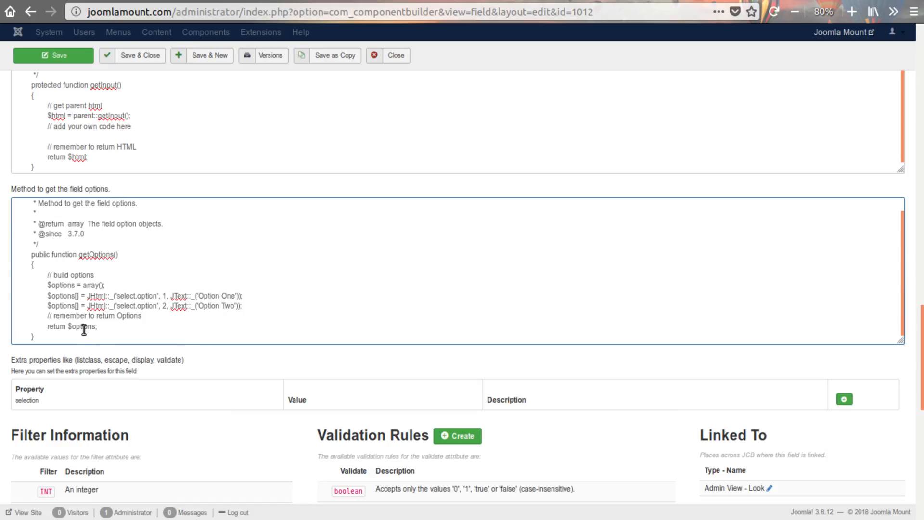
# - Change the getInput() return line to return $html . ' ' . JText::_('Hi there');
pyautogui.scroll(3, 163, 192)
pyautogui.click(72, 241)
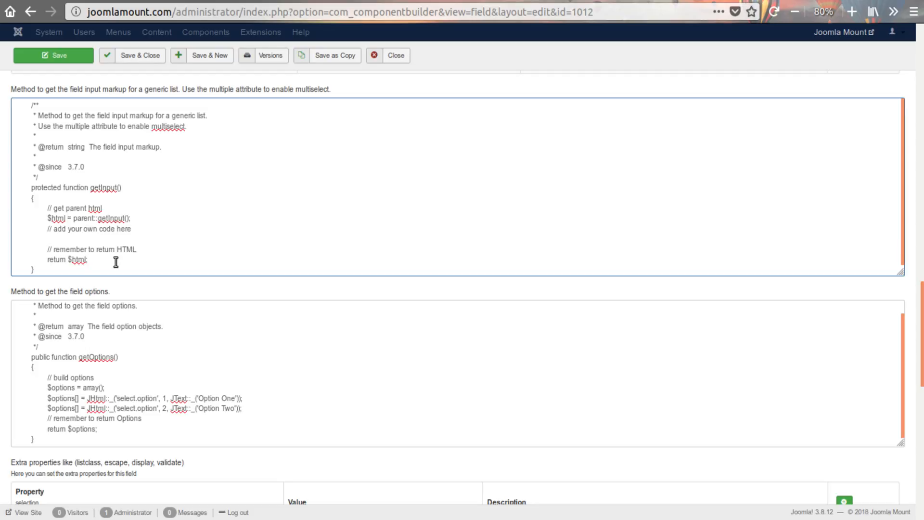
pyautogui.write(". '' ' JText::_('Hih")
pyautogui.press('BackSpace')
pyautogui.write("there');")
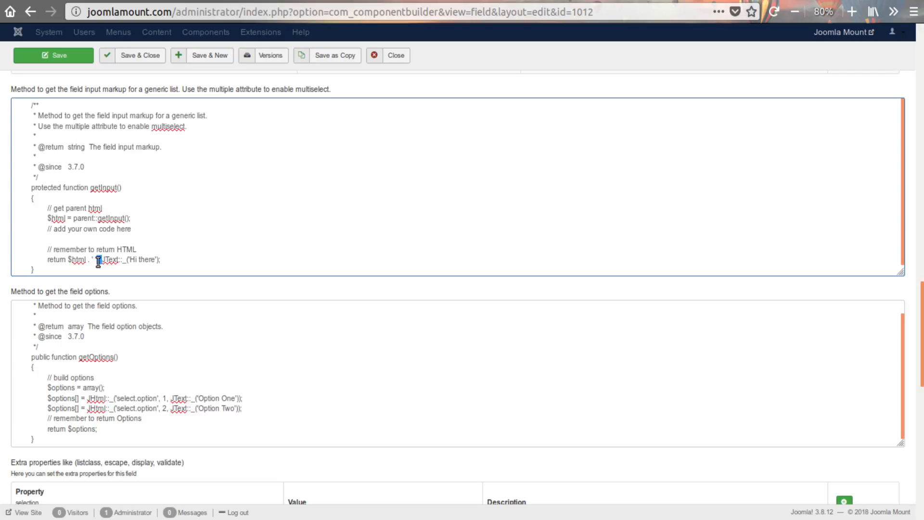
pyautogui.doubleClick(97, 259)
pyautogui.write('.')
pyautogui.click(188, 253)
# - Save the field and compile the Demo component
pyautogui.click(79, 56)
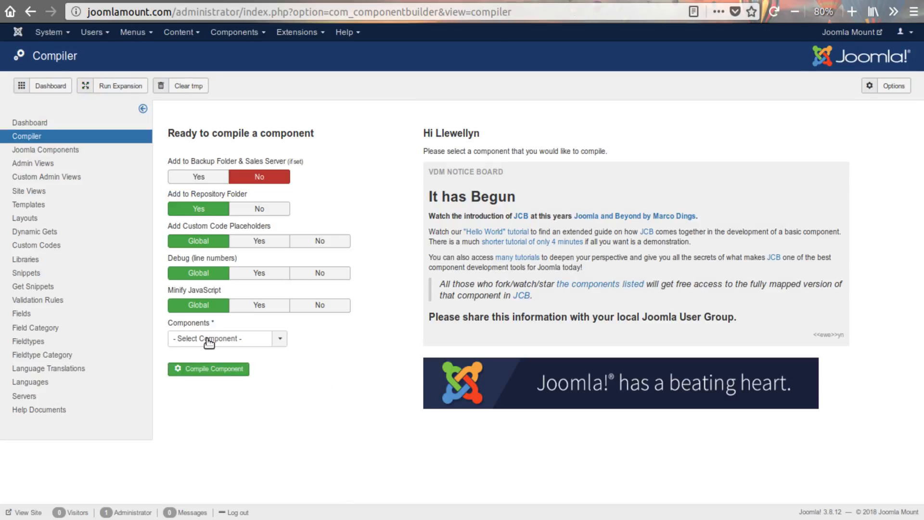
pyautogui.click(226, 336)
pyautogui.click(193, 367)
pyautogui.click(202, 371)
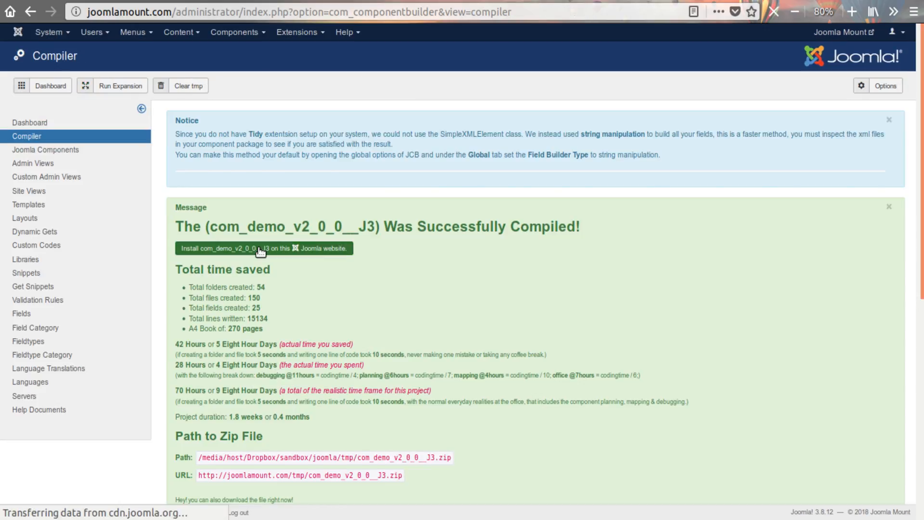
pyautogui.click(260, 249)
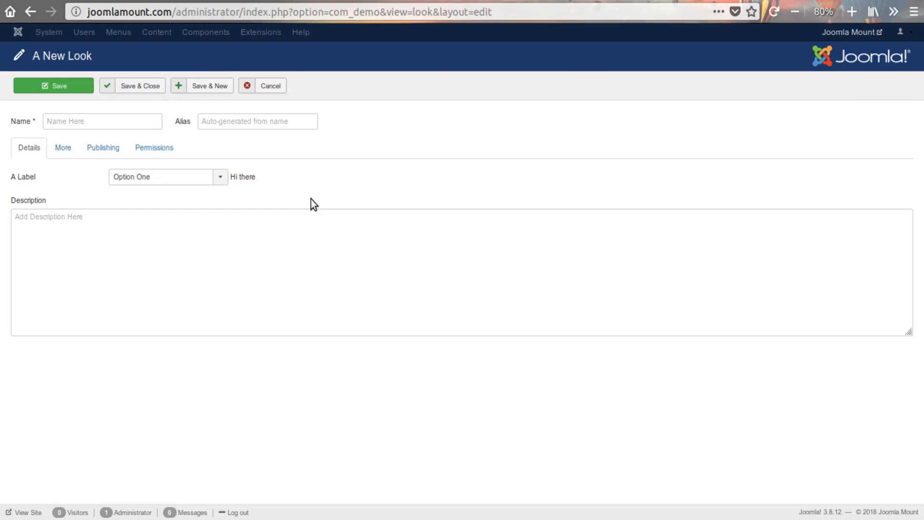
# - Check the A Label list's options and the text beside it in the new Look form
pyautogui.click(165, 179)
pyautogui.click(142, 204)
pyautogui.click(147, 178)
pyautogui.click(147, 193)
pyautogui.moveTo(230, 177); pyautogui.dragTo(295, 182)
pyautogui.click(348, 183)
# - Switch to the code editor and examine the compiled mylist.php class with its getOptions() and getInput() methods
pyautogui.hotkey('alt', 'Tab')
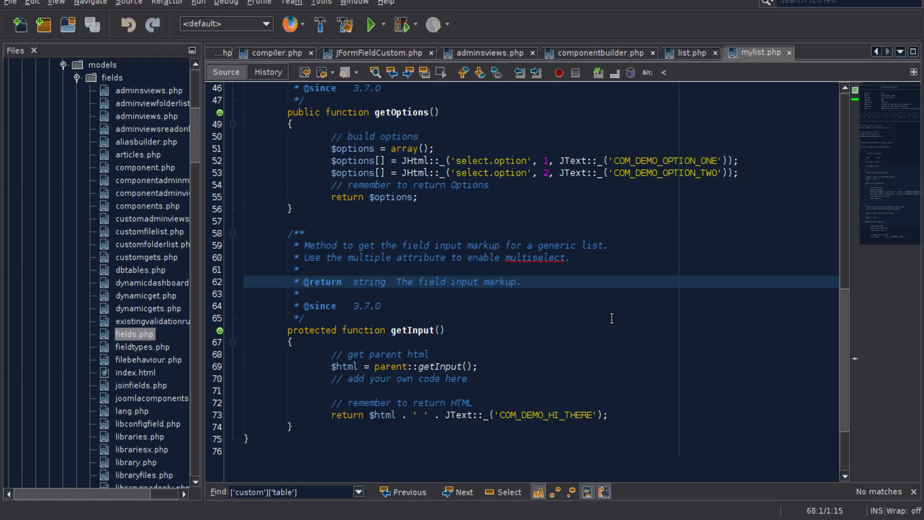
pyautogui.scroll(2, 565, 370)
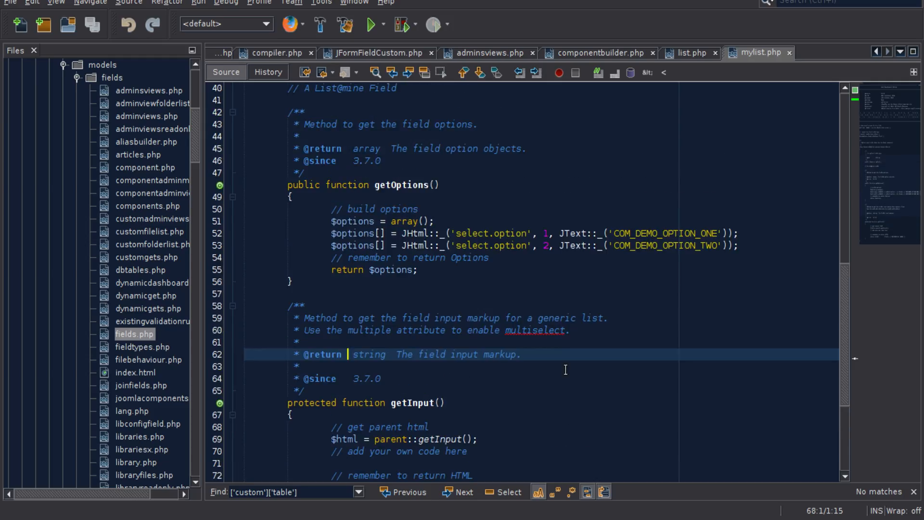
pyautogui.scroll(6, 414, 291)
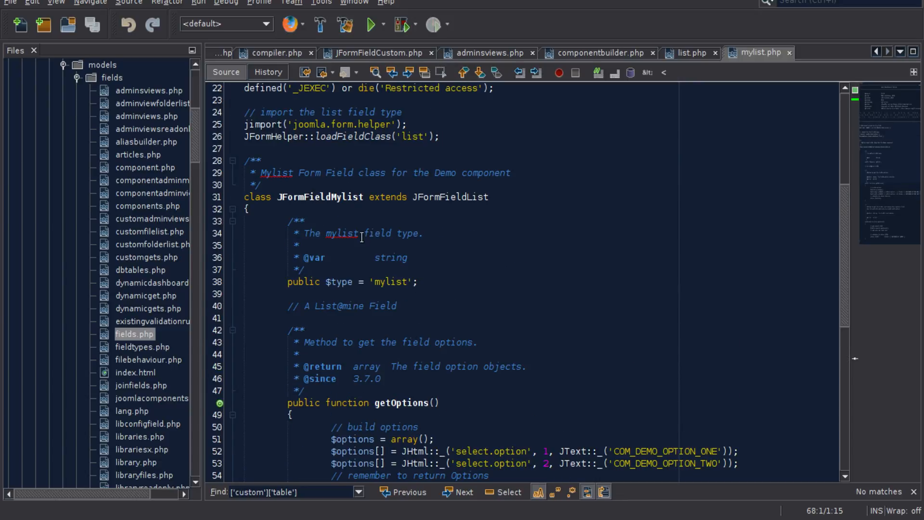
pyautogui.click(465, 197)
pyautogui.scroll(-4, 495, 265)
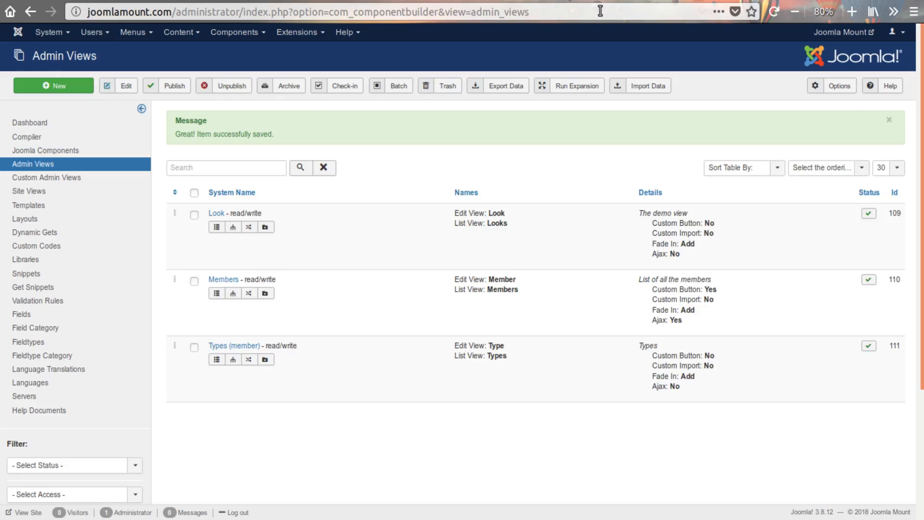
# - Open the A Label field and review its properties, including the extends value, and its getInput() code
pyautogui.click(22, 323)
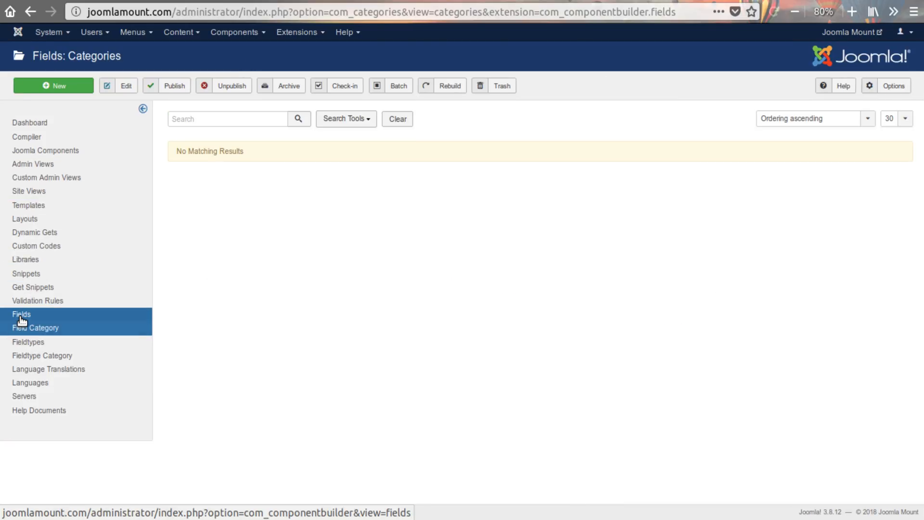
pyautogui.click(22, 315)
pyautogui.scroll(-1, 233, 383)
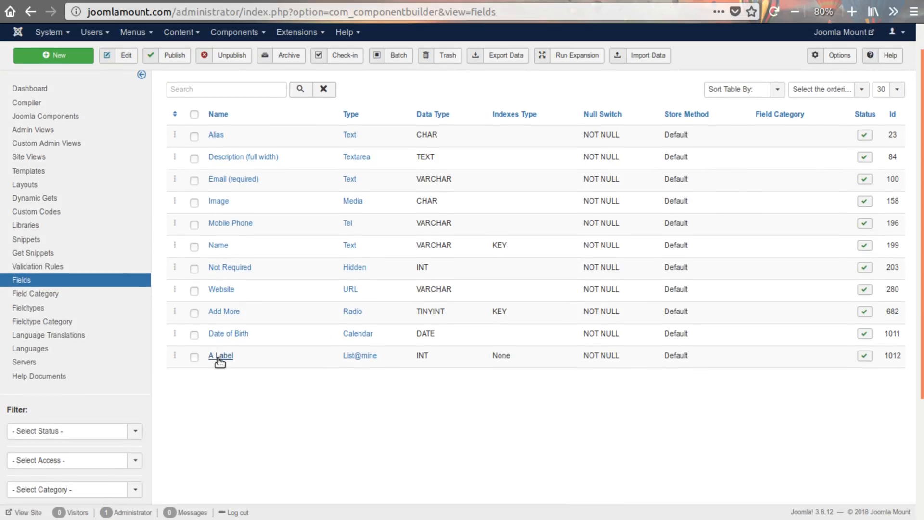
pyautogui.click(220, 359)
pyautogui.scroll(-5, 317, 345)
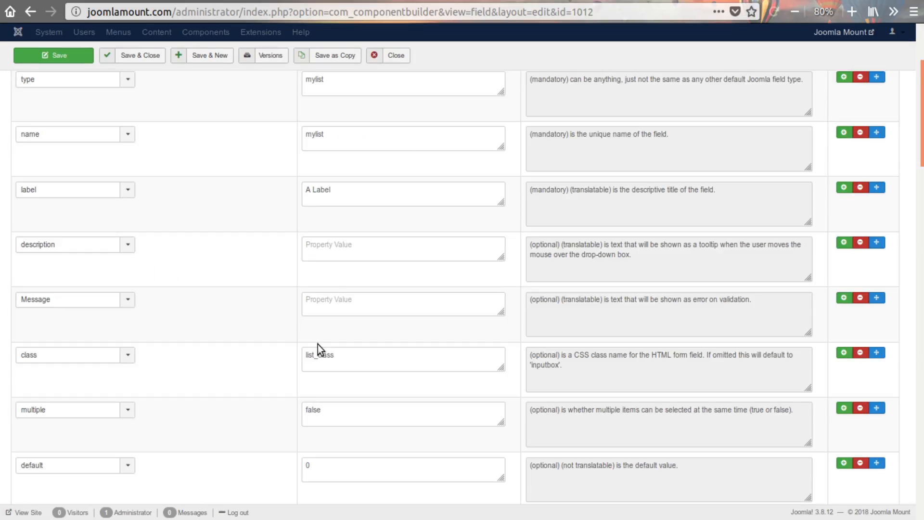
pyautogui.scroll(-10, 334, 317)
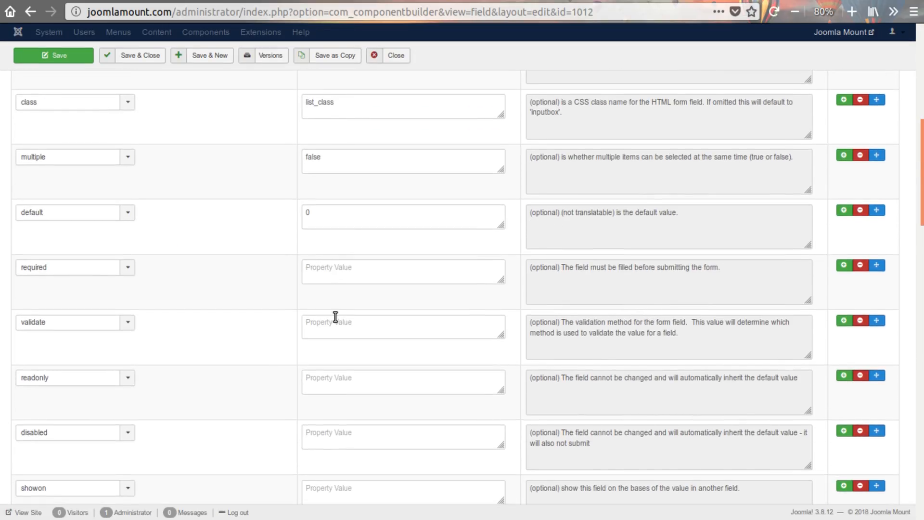
pyautogui.doubleClick(333, 222)
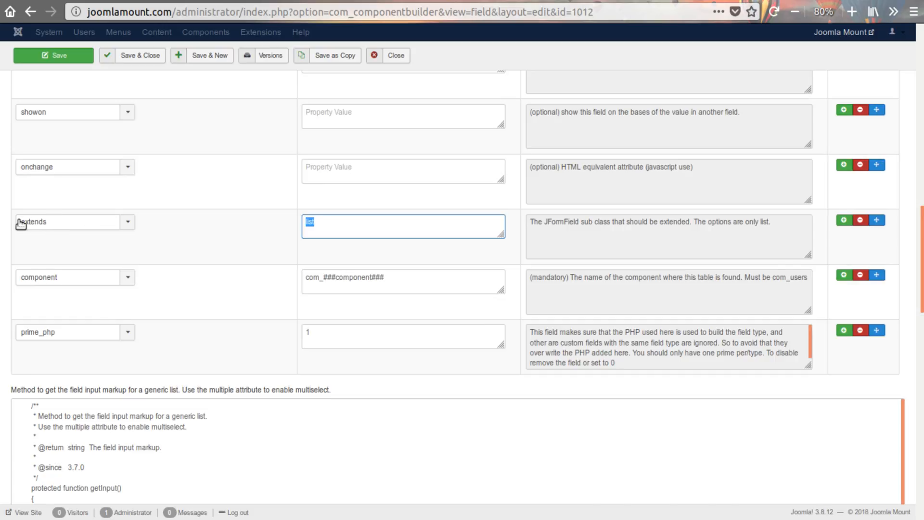
pyautogui.scroll(7, 164, 231)
pyautogui.scroll(7, 190, 246)
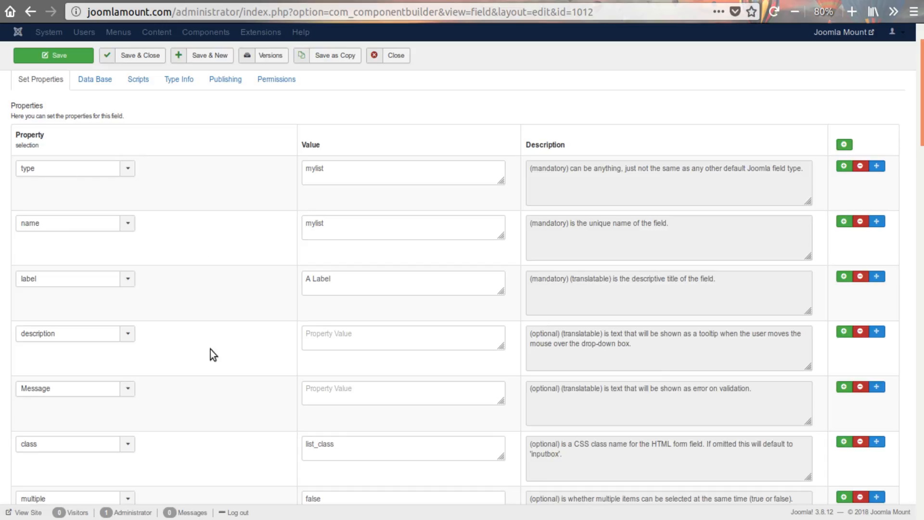
pyautogui.scroll(-16, 236, 389)
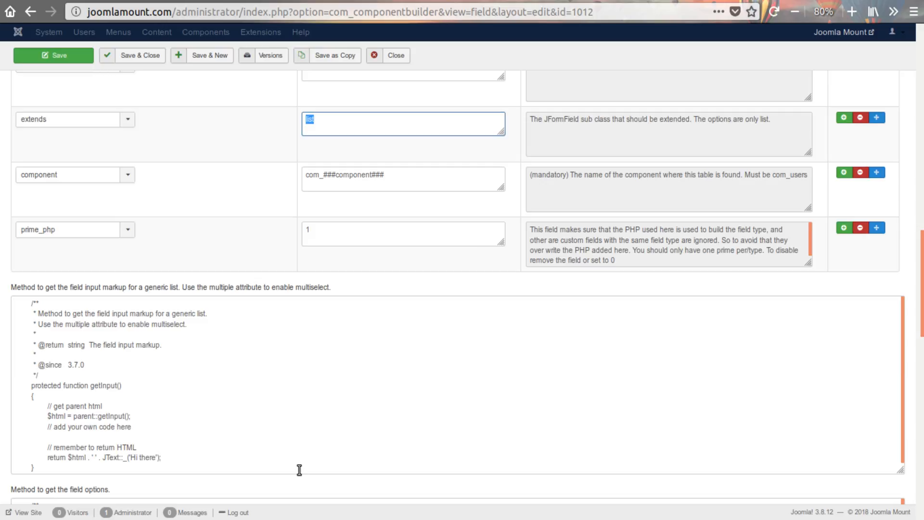
# - Switch to the code editor, bring up c_Fields.php and examine the extends check in the setCustomFieldTypeFile function
pyautogui.click(269, 508)
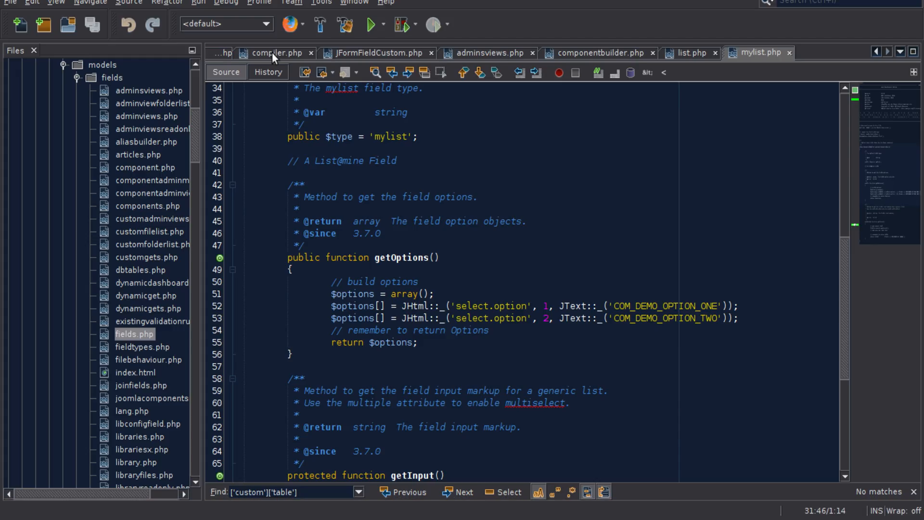
pyautogui.click(214, 53)
pyautogui.click(215, 54)
pyautogui.click(215, 53)
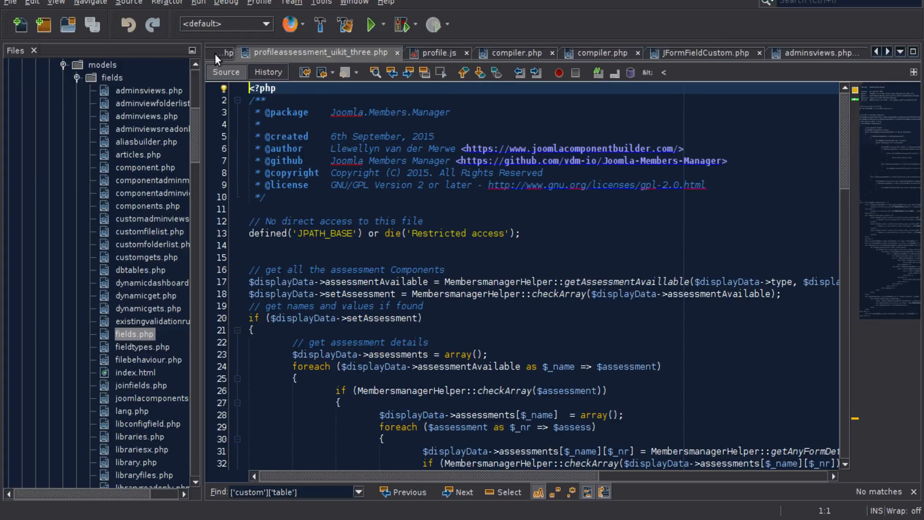
pyautogui.click(215, 47)
pyautogui.click(215, 47)
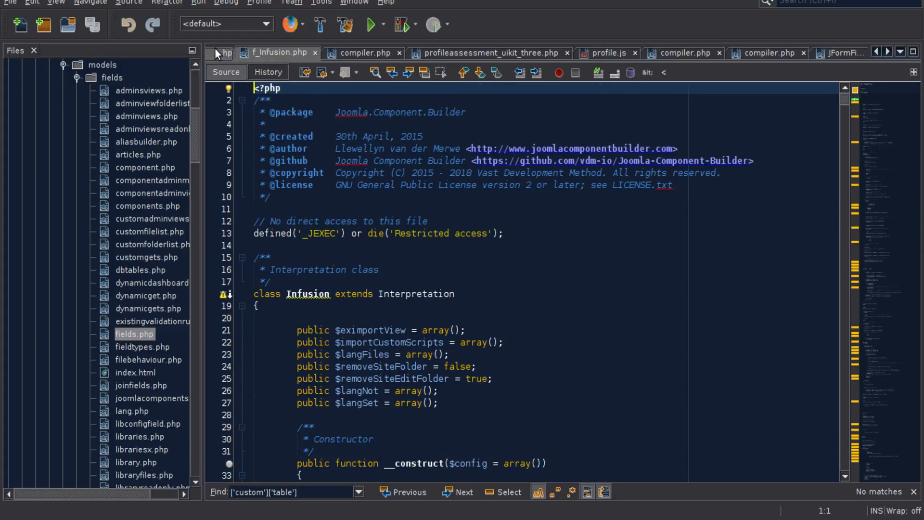
pyautogui.click(215, 47)
pyautogui.click(215, 48)
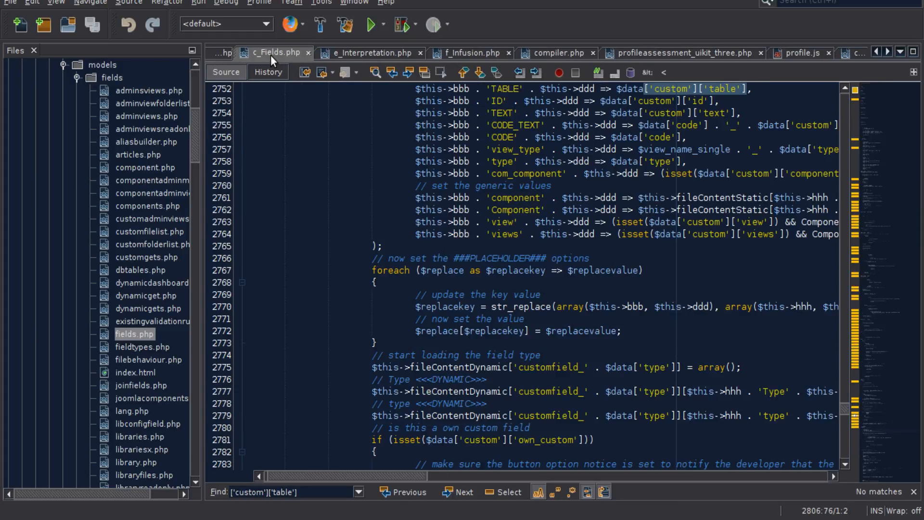
pyautogui.scroll(7, 636, 246)
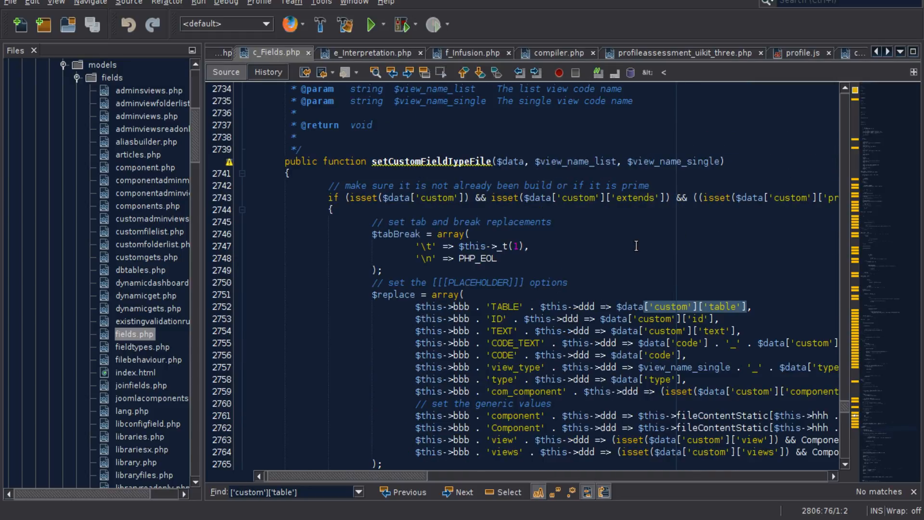
pyautogui.doubleClick(635, 234)
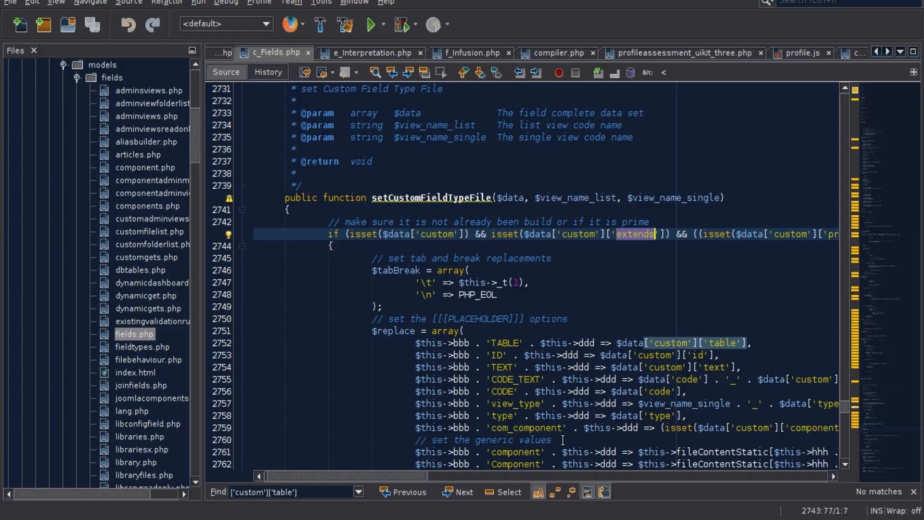
pyautogui.moveTo(416, 475); pyautogui.dragTo(354, 456)
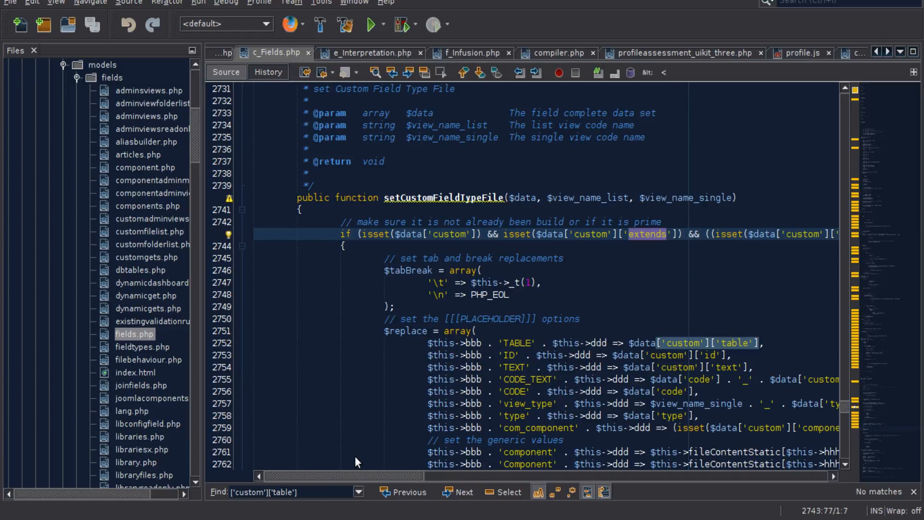
# - Examine the own_custom condition in setCustomFieldTypeFile and the add_button notice inside it
pyautogui.scroll(-5, 473, 284)
pyautogui.scroll(-6, 584, 307)
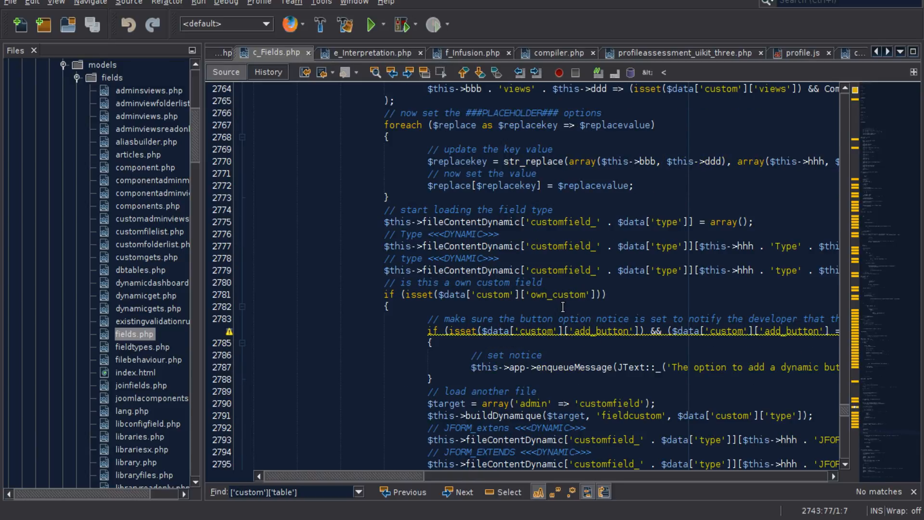
pyautogui.doubleClick(552, 294)
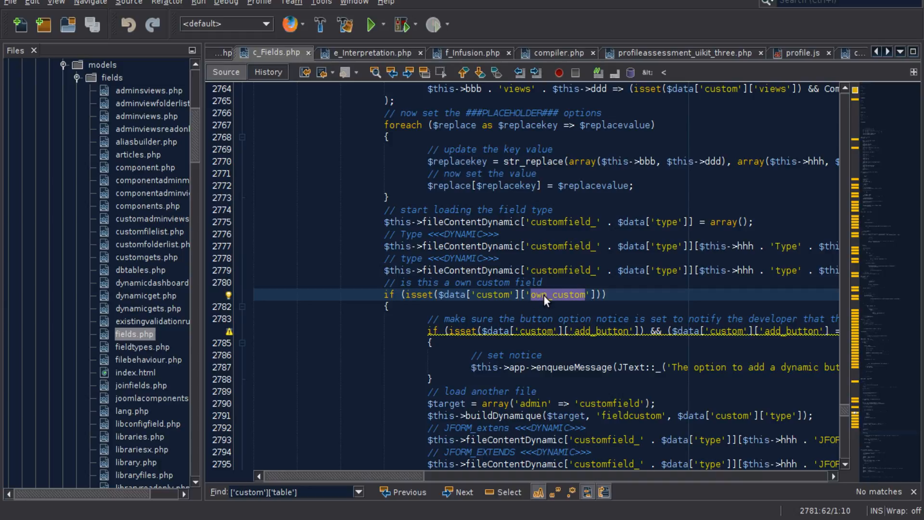
pyautogui.moveTo(312, 477); pyautogui.dragTo(355, 484)
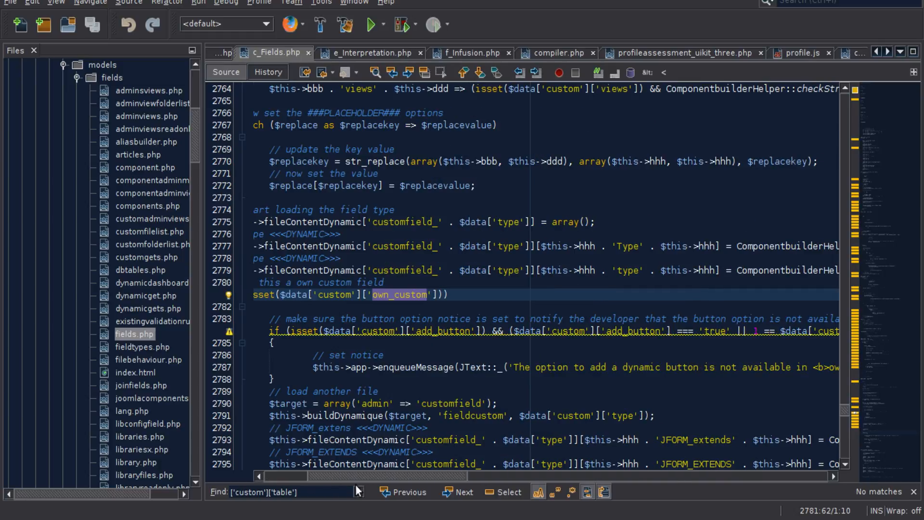
pyautogui.doubleClick(447, 331)
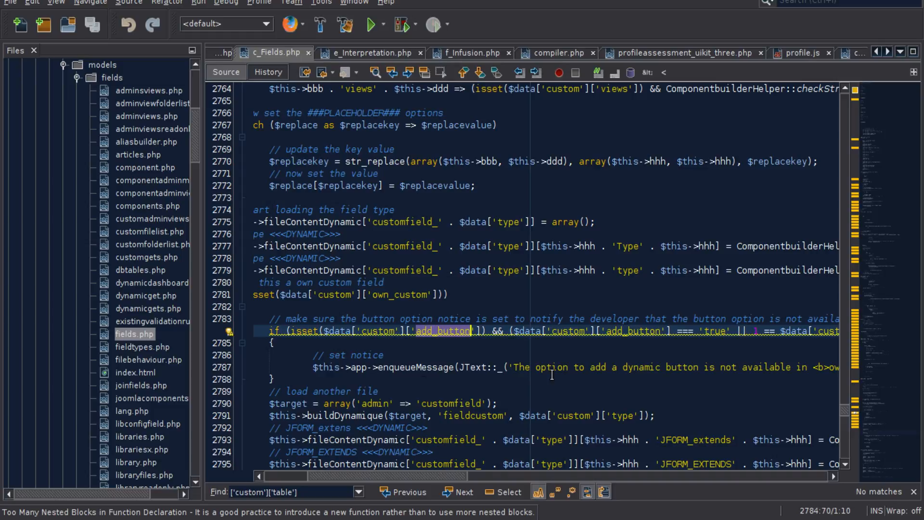
pyautogui.moveTo(429, 473); pyautogui.dragTo(408, 476)
pyautogui.scroll(-3, 533, 373)
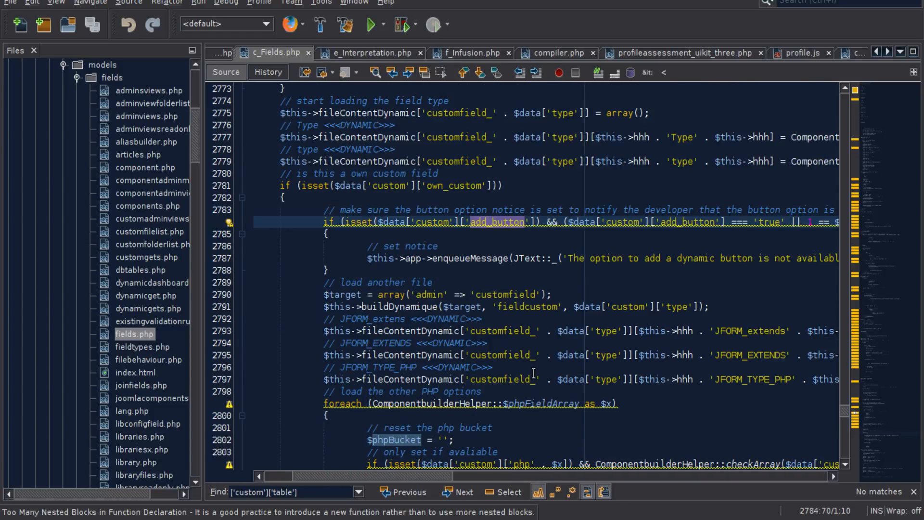
# - Examine the buildDynamique call's type argument and the lines that fill the JFORM_extends and JFORM_EXTENDS placeholders
pyautogui.scroll(-1, 513, 311)
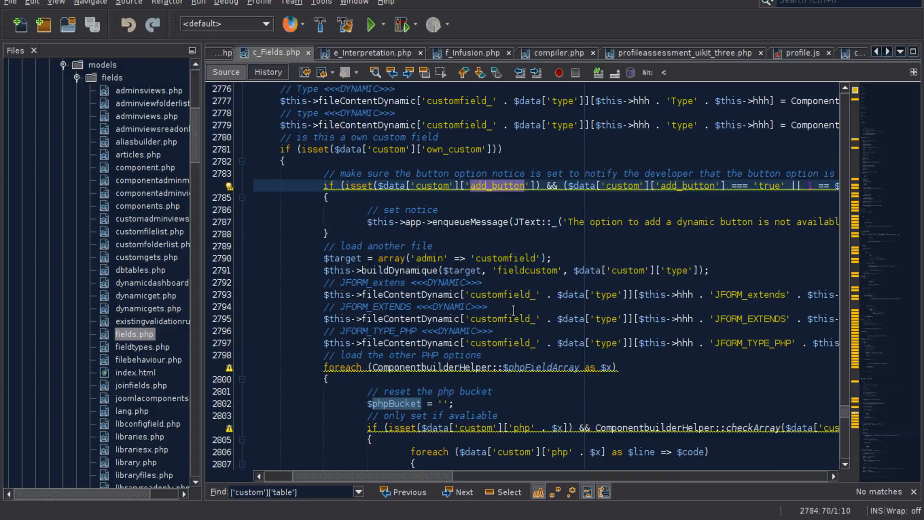
pyautogui.click(676, 271)
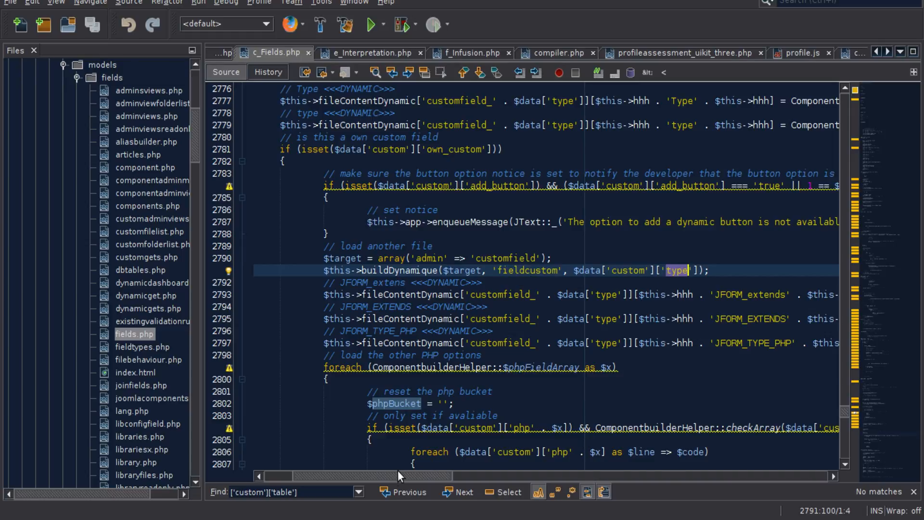
pyautogui.moveTo(397, 474); pyautogui.dragTo(424, 478)
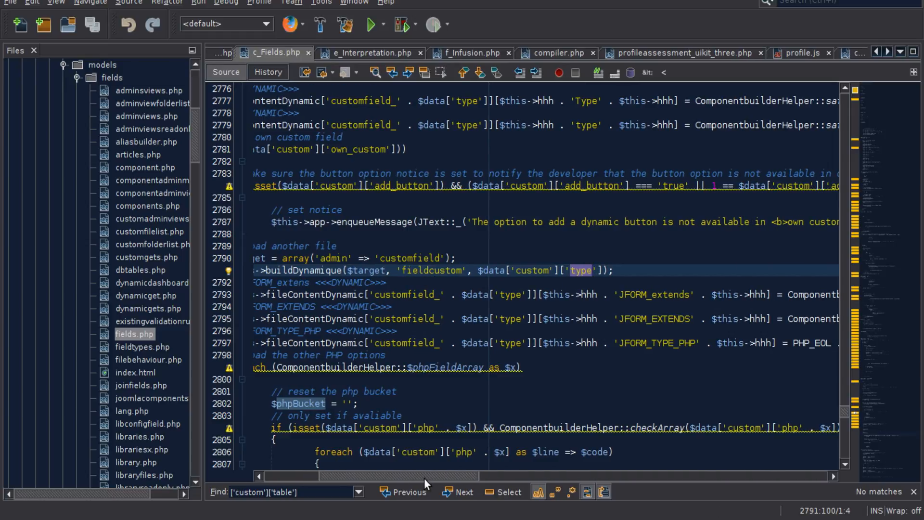
pyautogui.scroll(-2, 533, 305)
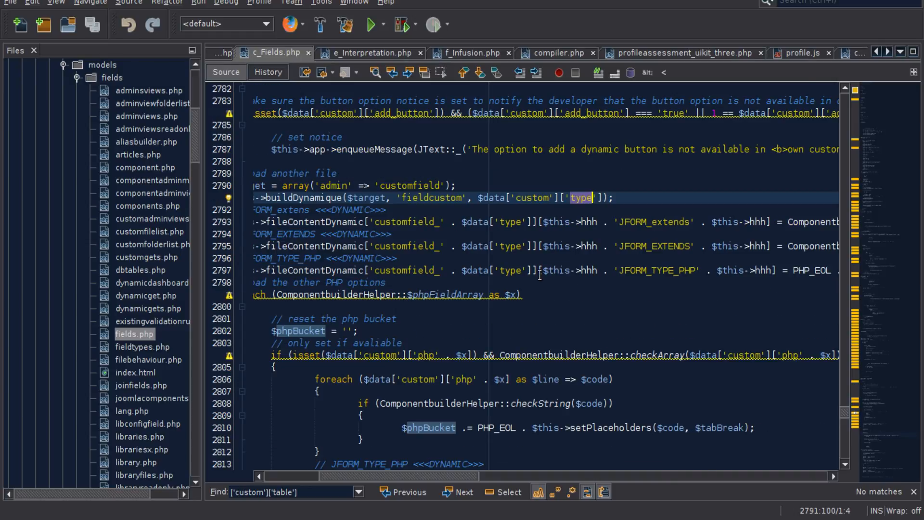
pyautogui.moveTo(451, 477); pyautogui.dragTo(558, 488)
pyautogui.doubleClick(701, 222)
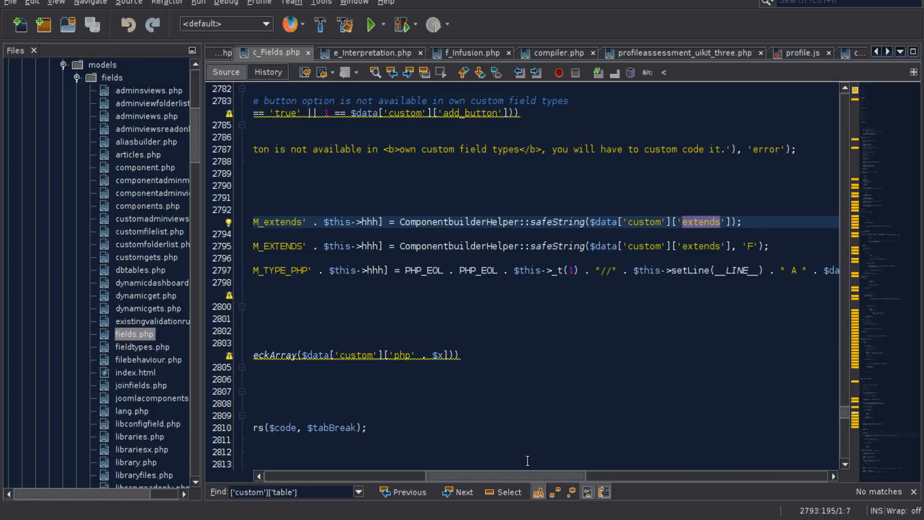
pyautogui.moveTo(529, 476); pyautogui.dragTo(486, 477)
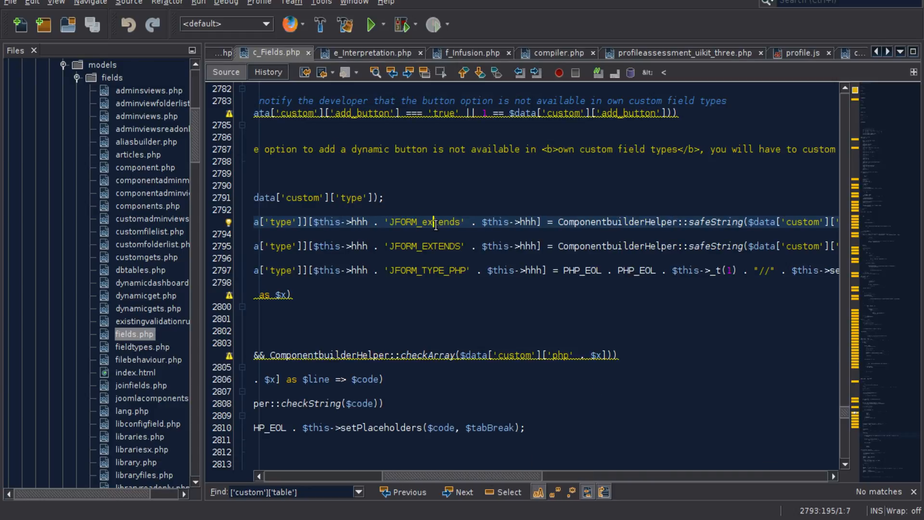
pyautogui.tripleClick(434, 246)
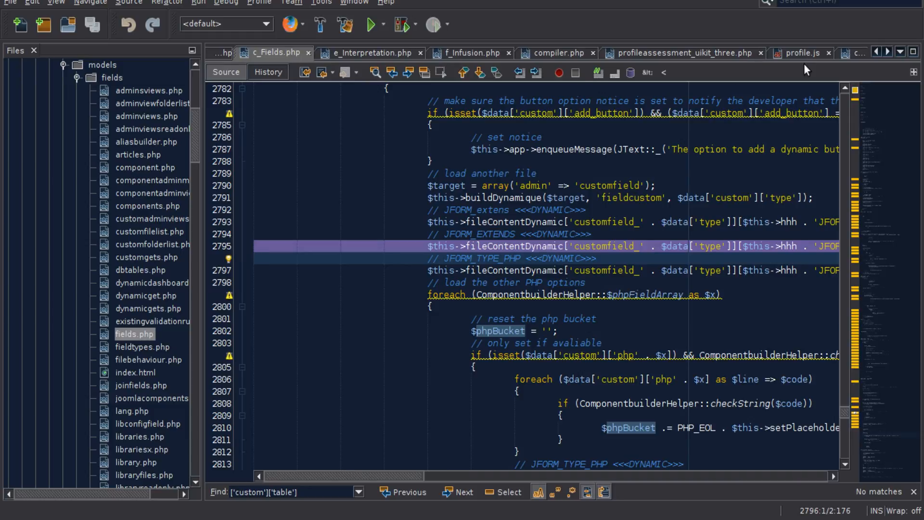
pyautogui.click(782, 246)
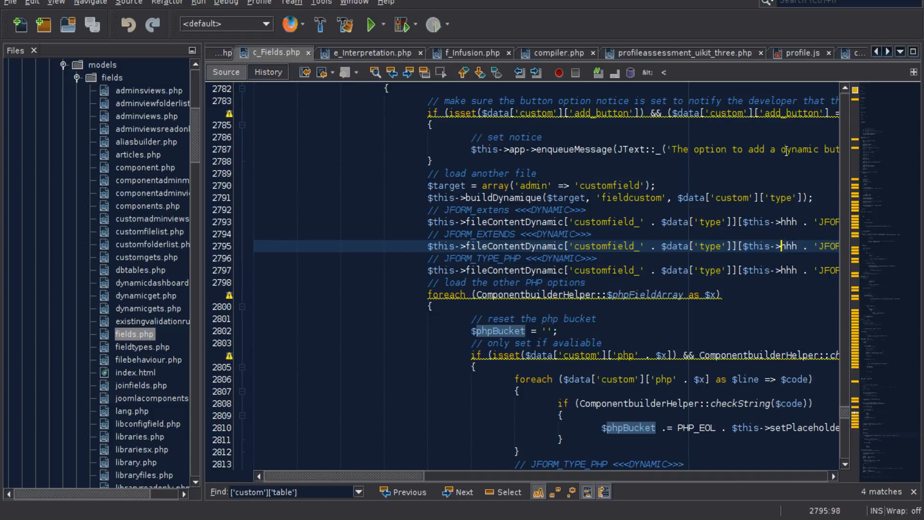
# - Bring up the JFormFieldCustom.php template and inspect the ###JFORM_extends### placeholder in its loadFieldClass call
pyautogui.click(853, 54)
pyautogui.click(803, 53)
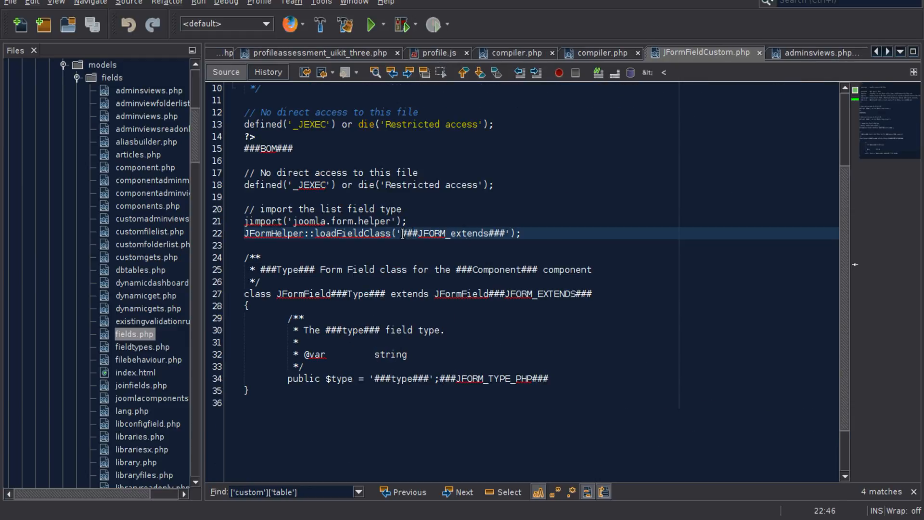
pyautogui.moveTo(402, 233); pyautogui.dragTo(506, 232)
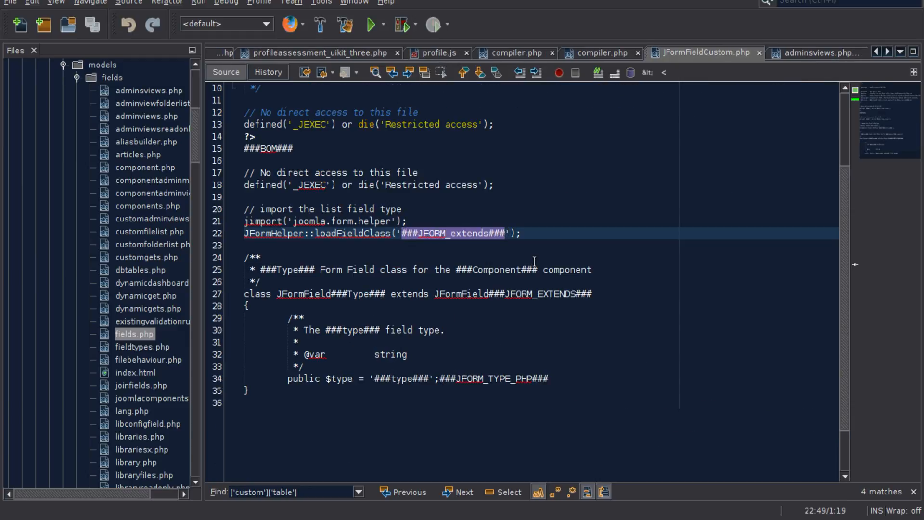
# - Examine the template's class declaration, focusing on the parent class name JFormField###JFORM_EXTENDS###
pyautogui.moveTo(591, 294); pyautogui.dragTo(490, 294)
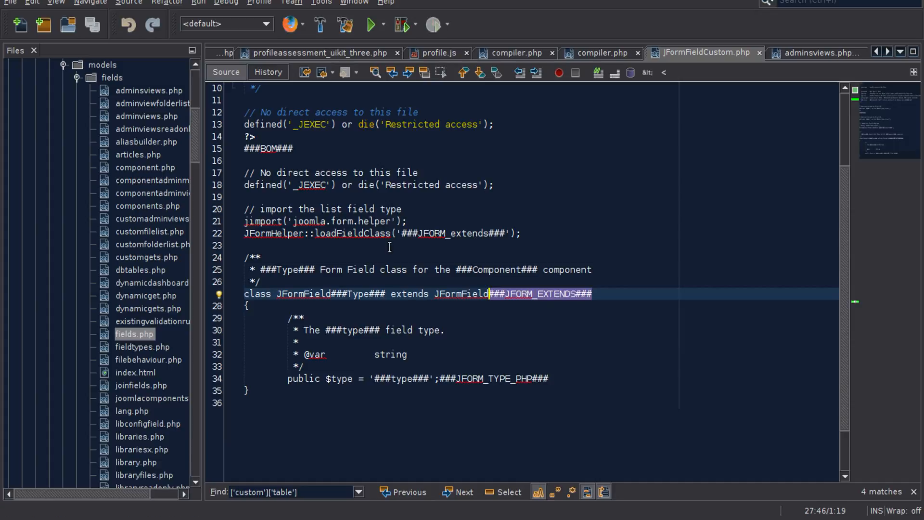
pyautogui.click(467, 294)
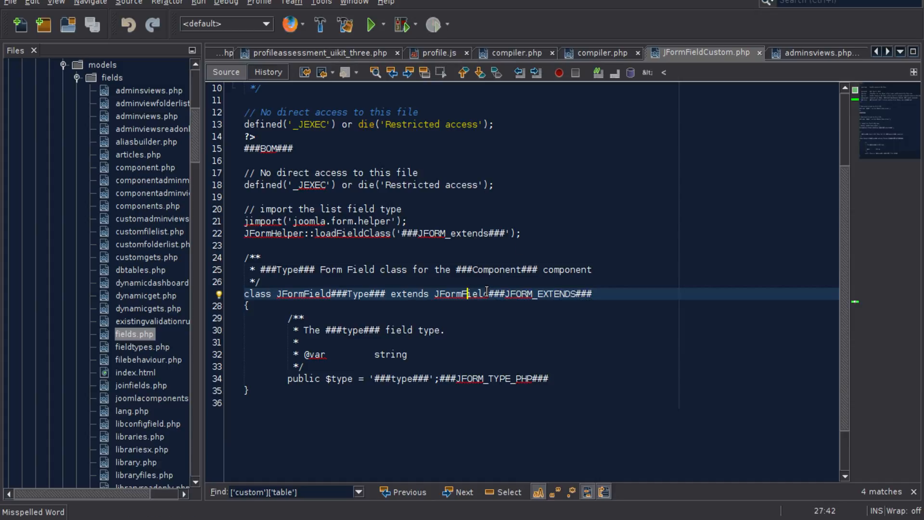
pyautogui.moveTo(488, 293); pyautogui.dragTo(435, 294)
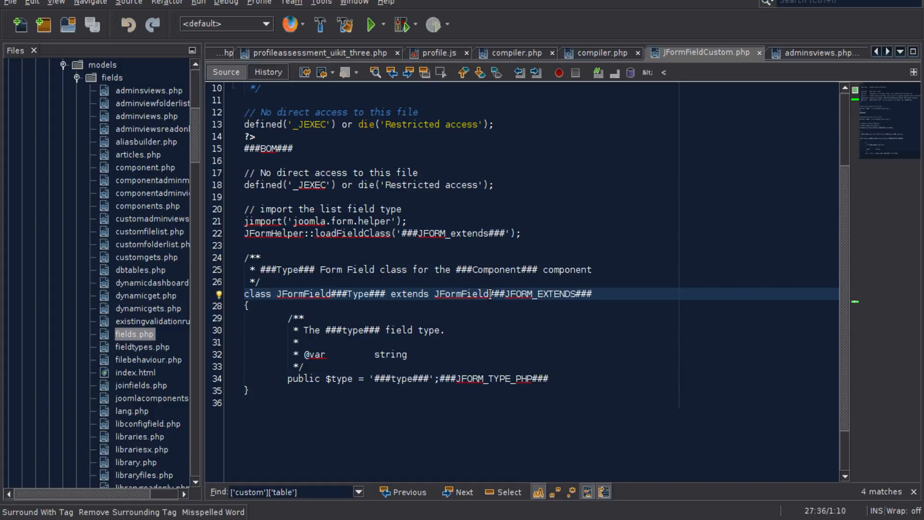
pyautogui.moveTo(434, 294); pyautogui.dragTo(599, 299)
pyautogui.click(597, 294)
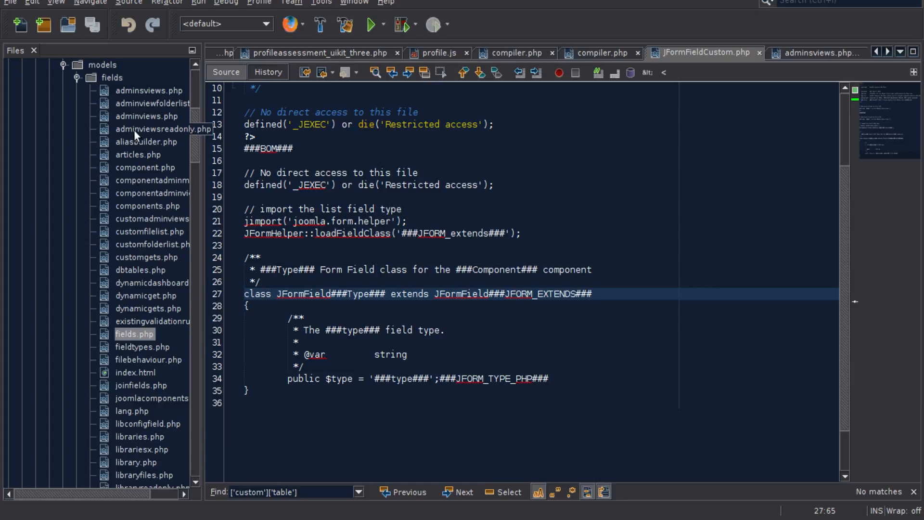
pyautogui.scroll(-4, 141, 380)
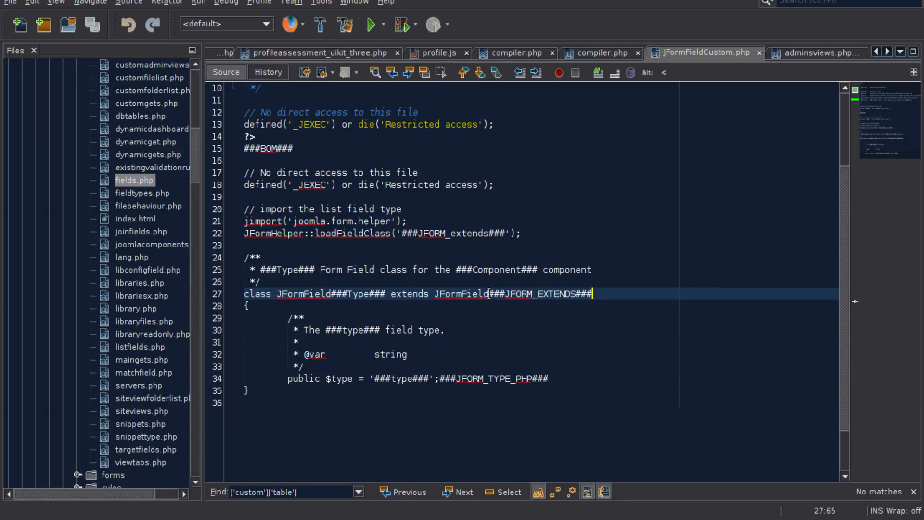
pyautogui.moveTo(488, 294); pyautogui.dragTo(592, 298)
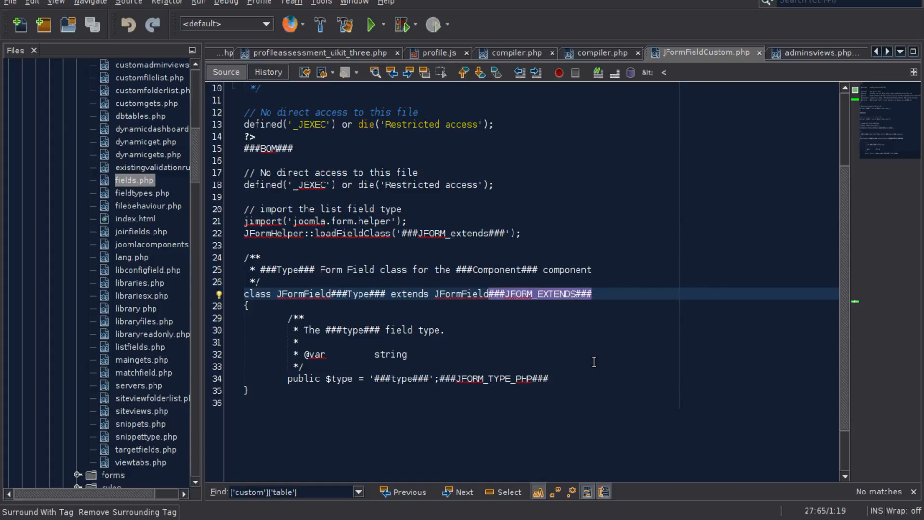
# - Examine the ###JFORM_TYPE_PHP### and ###type### placeholders on the template's public $type line
pyautogui.moveTo(564, 379); pyautogui.dragTo(439, 380)
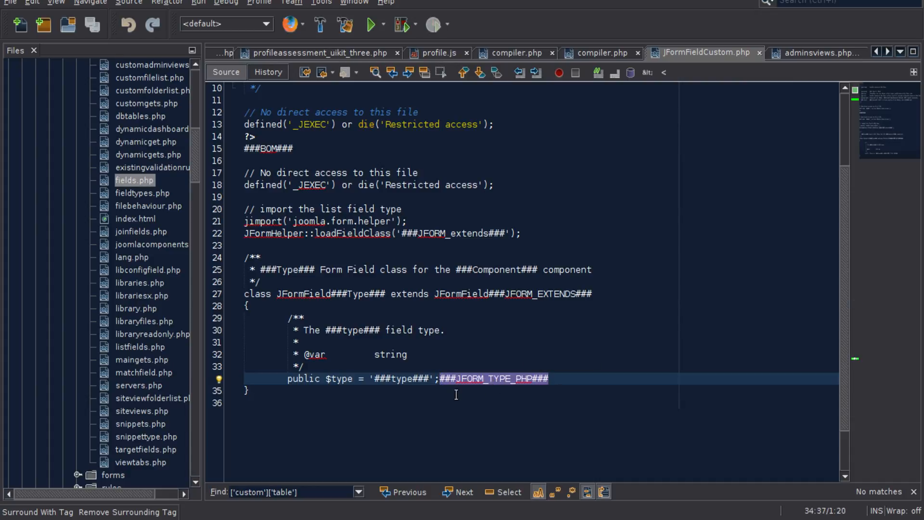
pyautogui.doubleClick(399, 378)
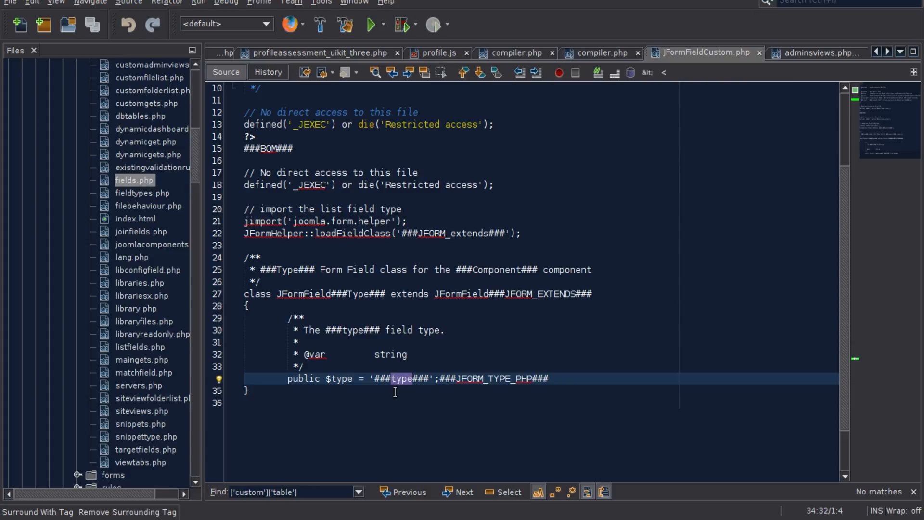
# - Switch to the browser and review the A Label field's type, name and label property values
pyautogui.hotkey('alt', 'Tab')
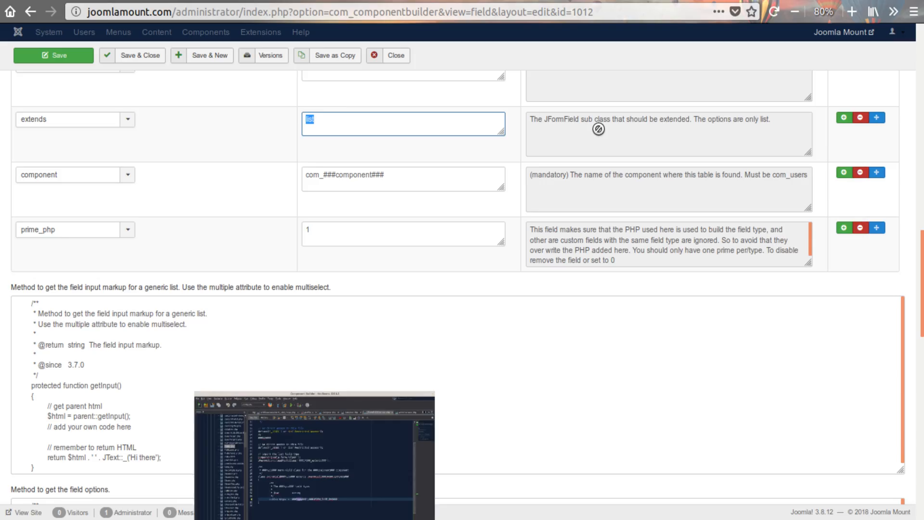
pyautogui.scroll(10, 308, 220)
pyautogui.scroll(5, 307, 221)
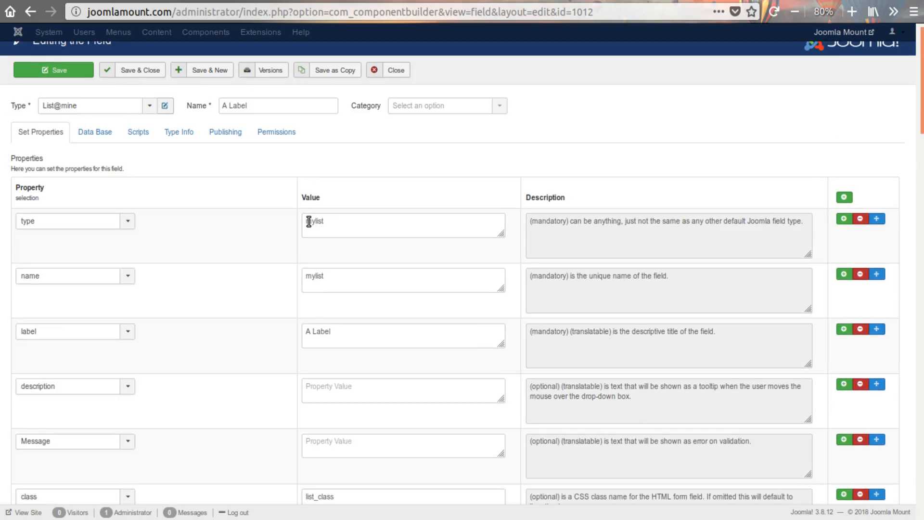
pyautogui.doubleClick(346, 236)
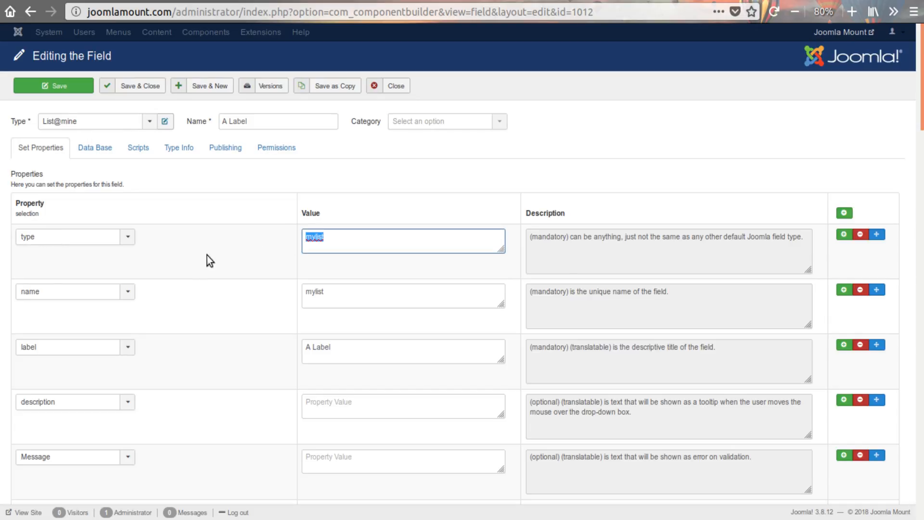
pyautogui.doubleClick(331, 291)
pyautogui.doubleClick(341, 243)
pyautogui.doubleClick(350, 348)
# - Review the A Label field's optional properties from description through onchange, ending at the extends value
pyautogui.scroll(-5, 226, 347)
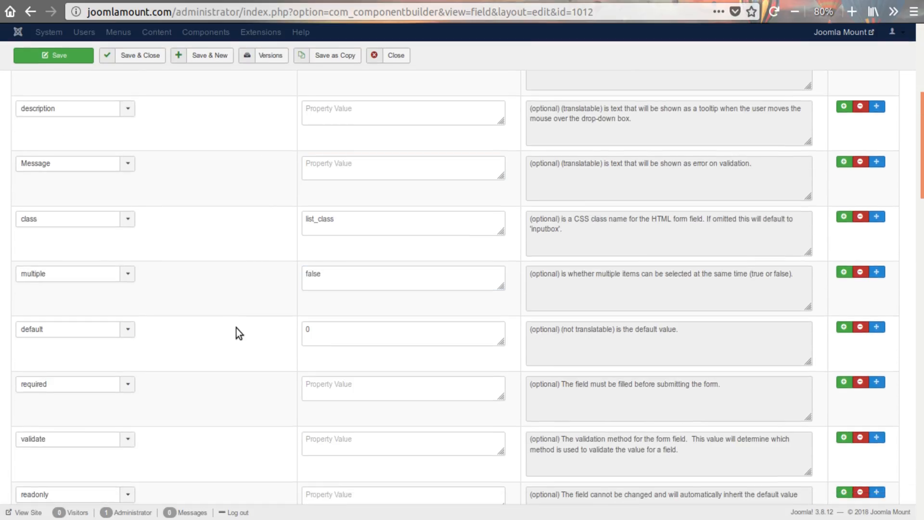
pyautogui.scroll(4, 256, 359)
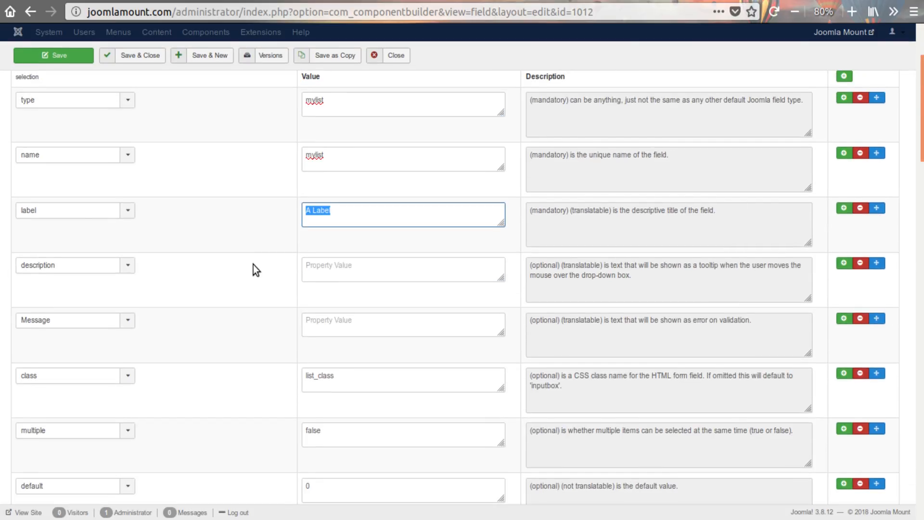
pyautogui.scroll(-3, 68, 218)
pyautogui.scroll(-2, 221, 316)
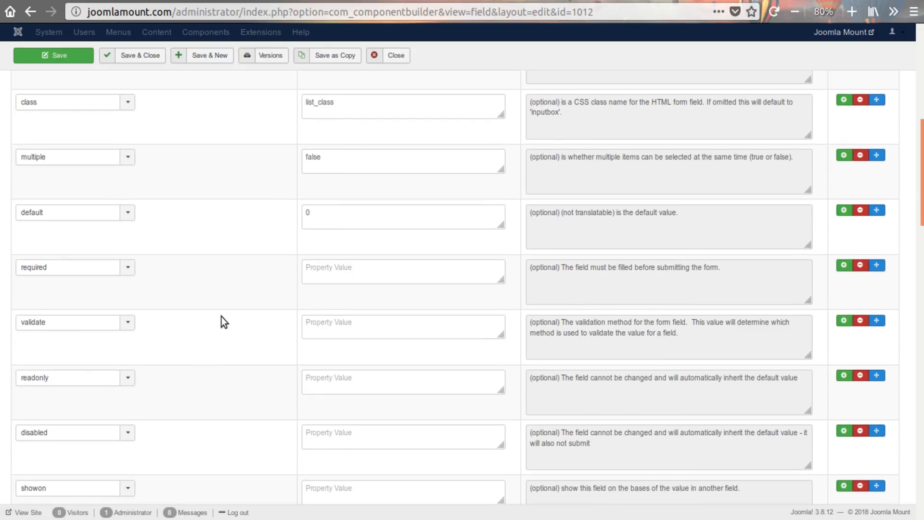
pyautogui.scroll(-5, 221, 317)
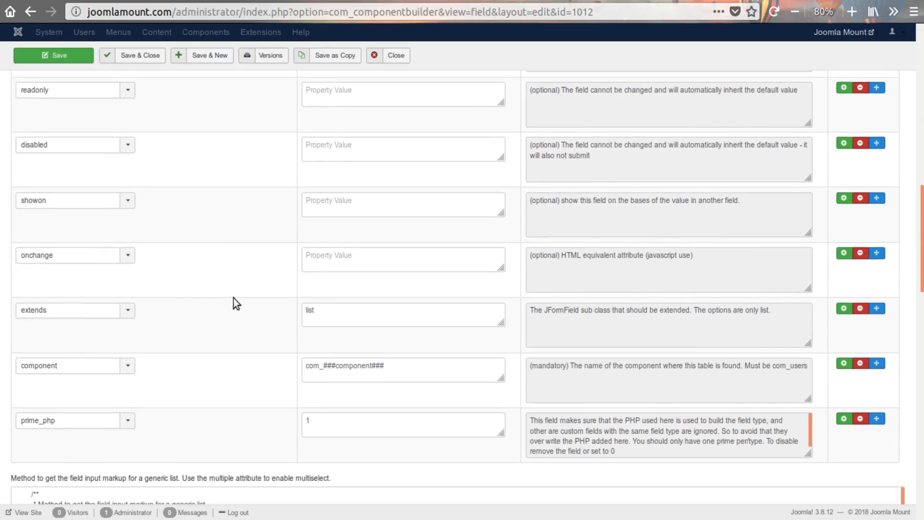
pyautogui.scroll(-2, 233, 299)
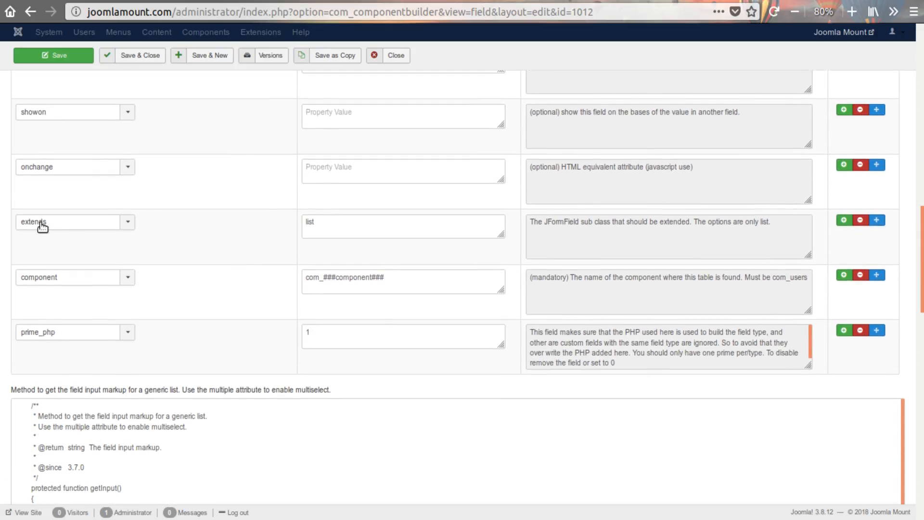
pyautogui.doubleClick(315, 225)
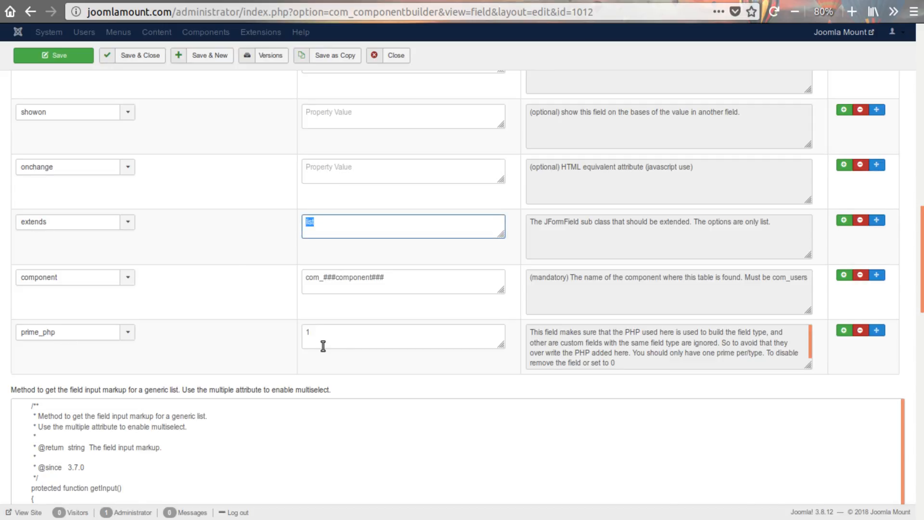
# - Examine the prime_php property's value and read its description
pyautogui.doubleClick(348, 342)
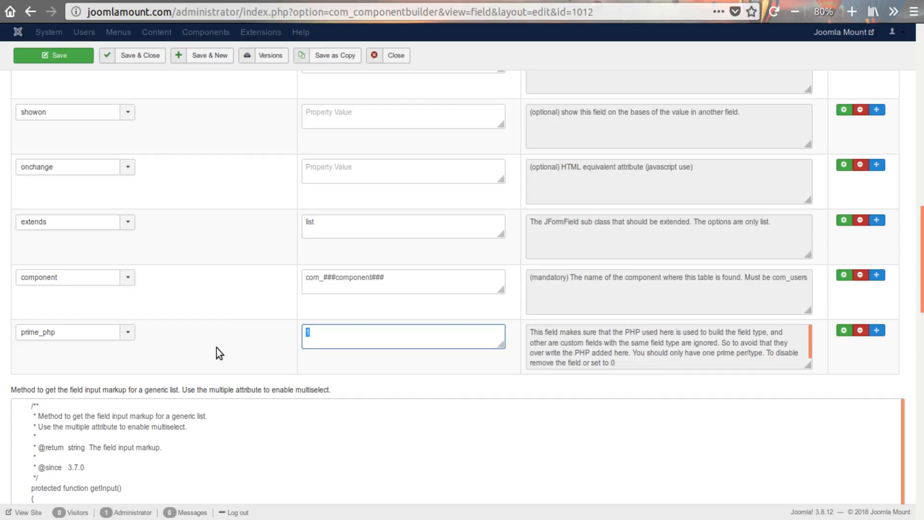
pyautogui.moveTo(651, 361); pyautogui.dragTo(294, 324)
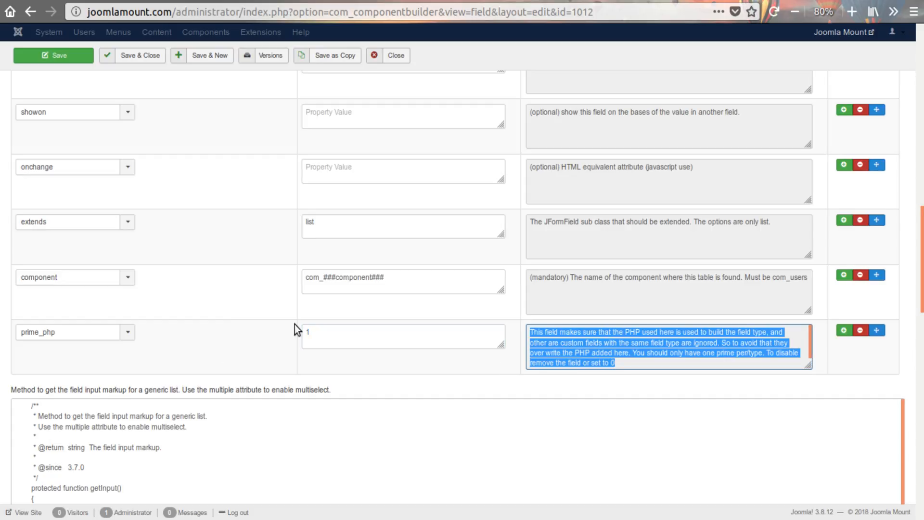
pyautogui.click(330, 337)
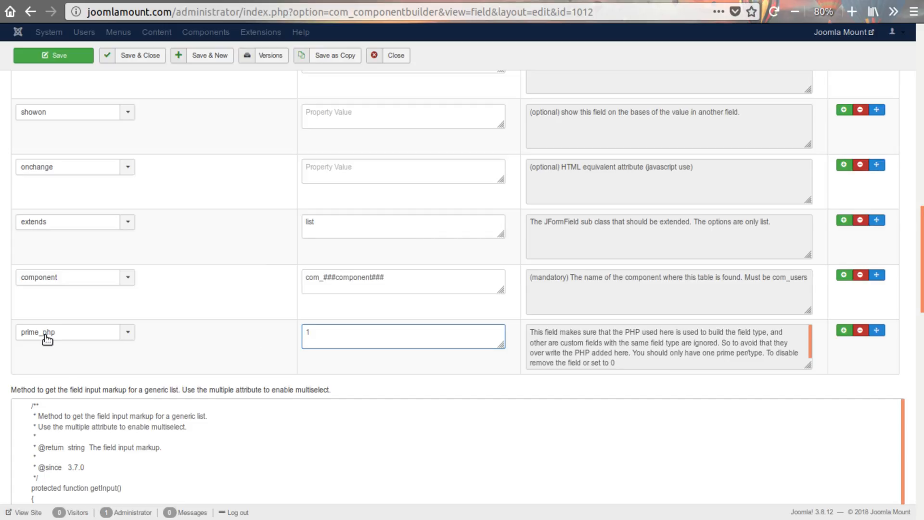
pyautogui.moveTo(330, 333); pyautogui.dragTo(259, 322)
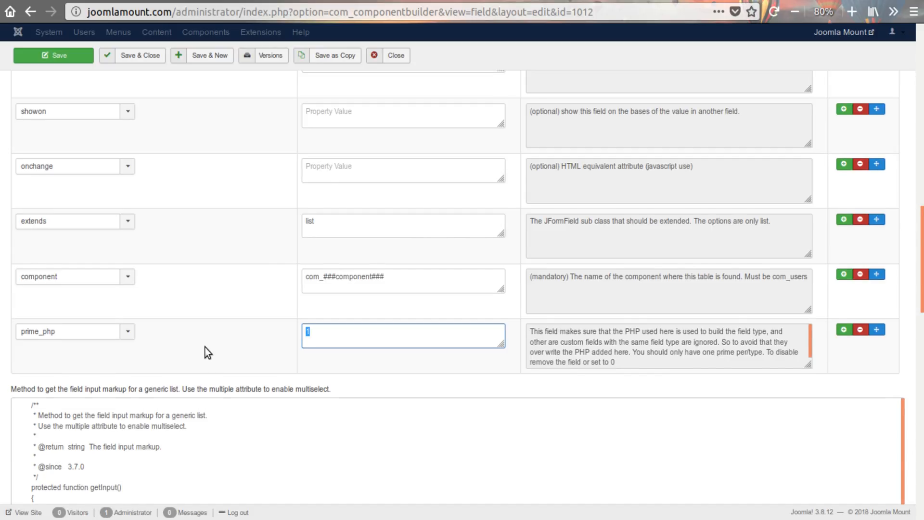
# - Inspect the component property between extends and prime_php in the field's property list
pyautogui.scroll(-3, 205, 347)
pyautogui.scroll(2, 39, 246)
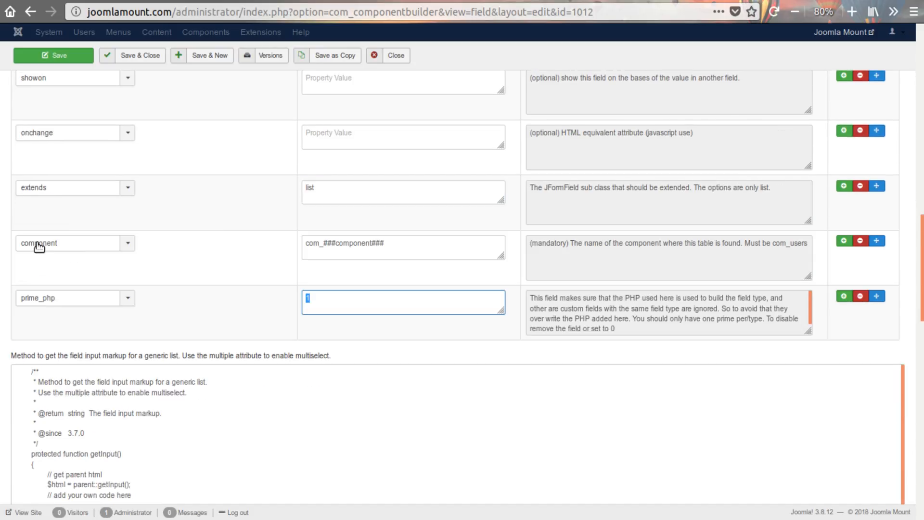
pyautogui.click(76, 246)
pyautogui.click(76, 246)
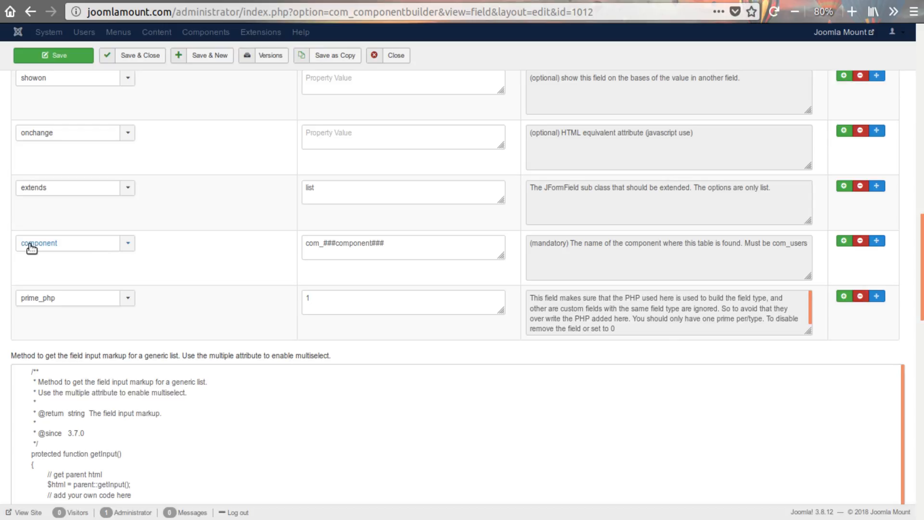
# - Switch to NetBeans and bring up the $replace array of setCustomFieldTypeFile in c_Fields.php
pyautogui.click(268, 506)
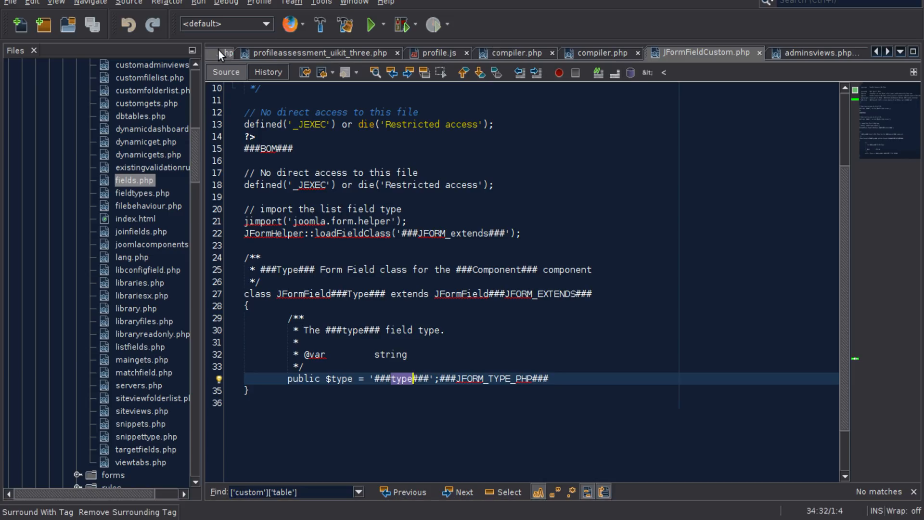
pyautogui.click(219, 49)
pyautogui.click(219, 50)
pyautogui.doubleClick(219, 49)
pyautogui.hotkey('ctrl', 'f')
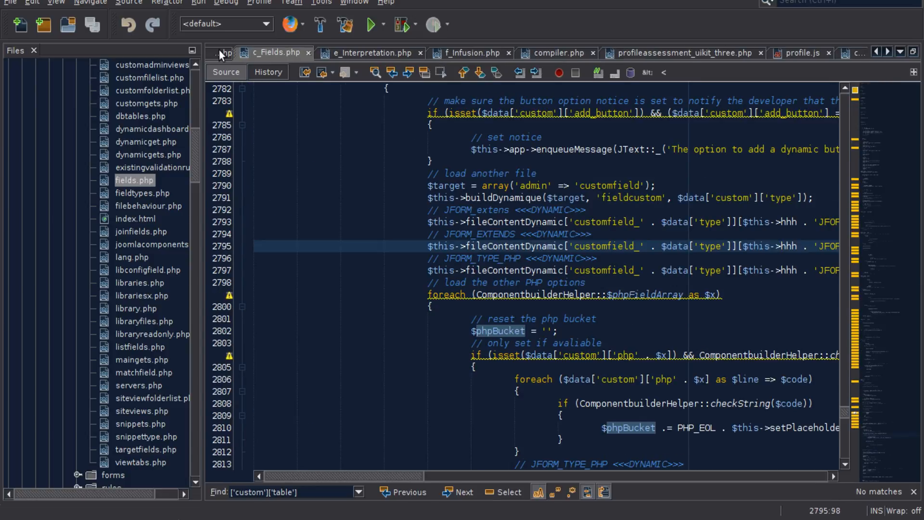
pyautogui.scroll(9, 533, 265)
pyautogui.scroll(5, 533, 264)
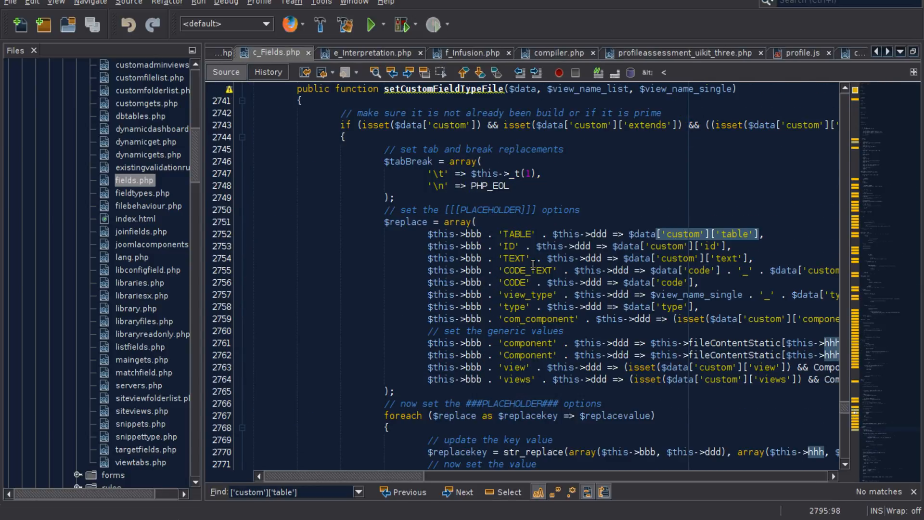
# - Examine the TEXT, ID, CODE_TEXT, CODE, view_type and type placeholder entries in the $replace array
pyautogui.doubleClick(515, 260)
pyautogui.doubleClick(509, 246)
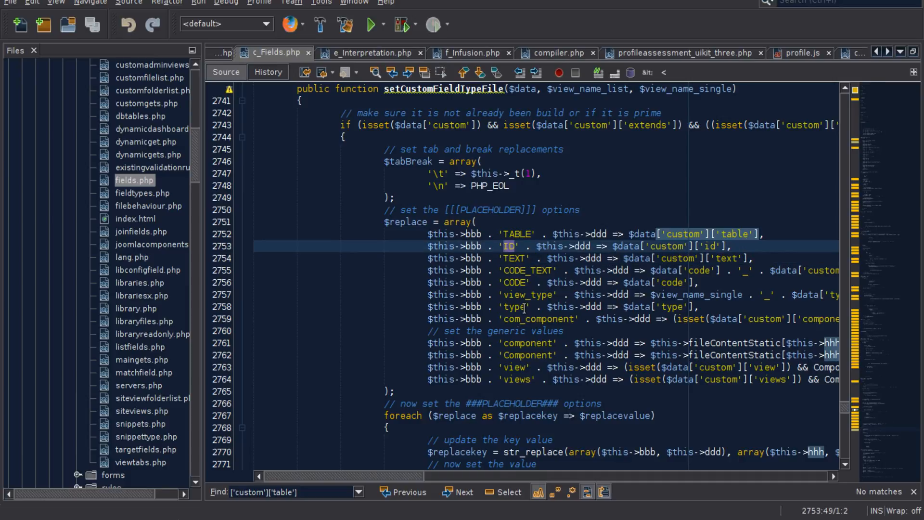
pyautogui.doubleClick(528, 271)
pyautogui.doubleClick(515, 283)
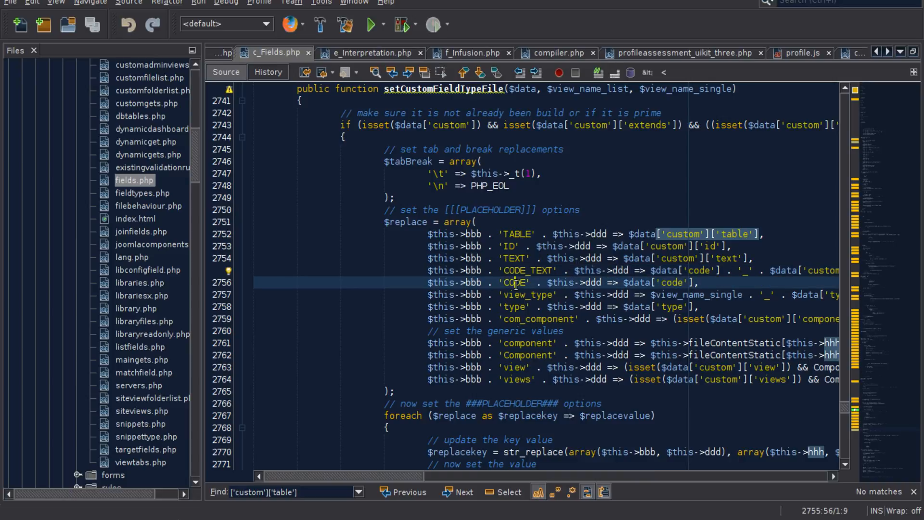
pyautogui.doubleClick(530, 295)
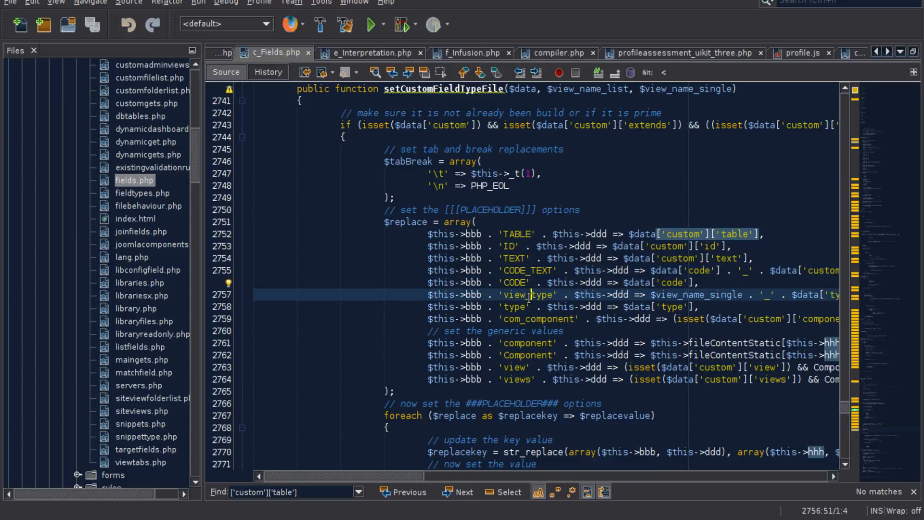
pyautogui.doubleClick(513, 307)
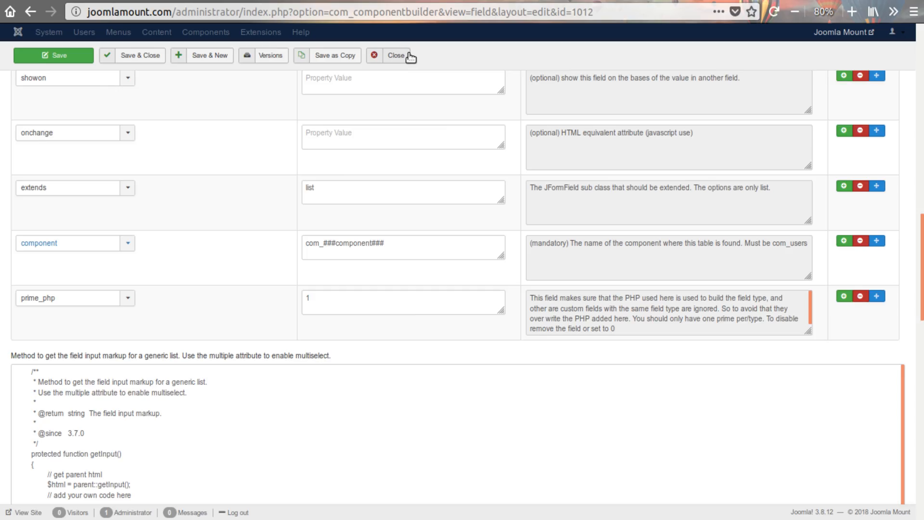
# - Switch to the browser, close the A Label field, and open the Custom fieldtype from the first page of Fieldtypes
pyautogui.click(409, 57)
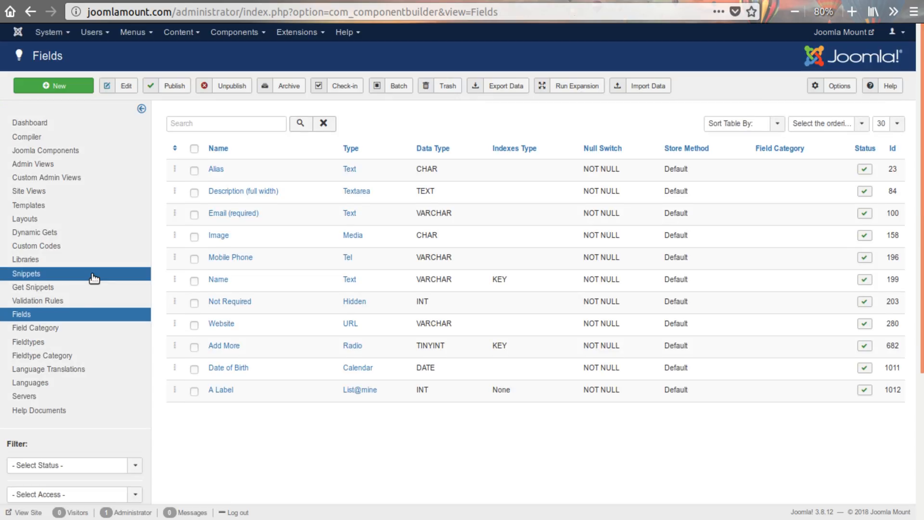
pyautogui.click(22, 343)
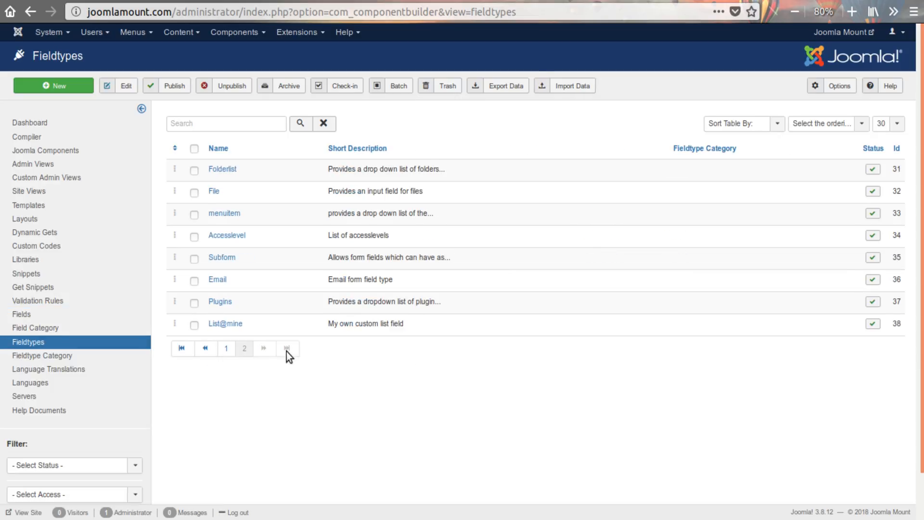
pyautogui.click(225, 348)
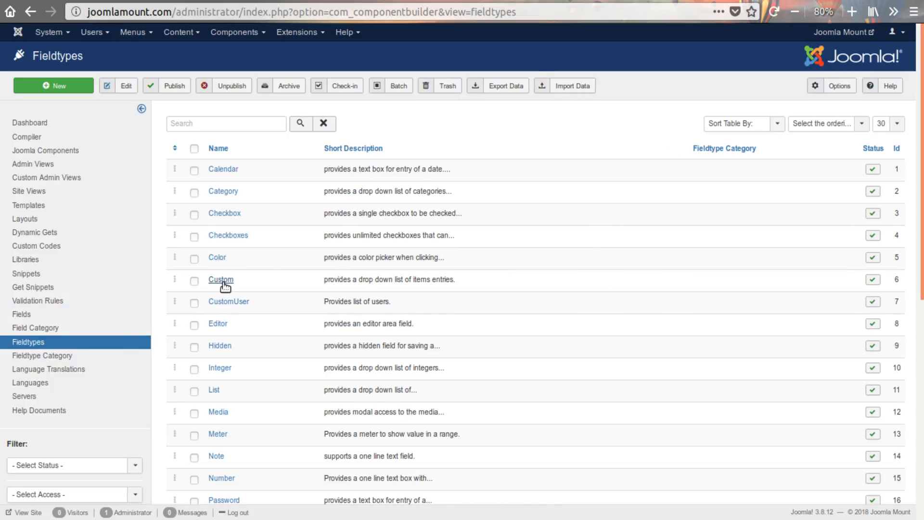
pyautogui.click(223, 283)
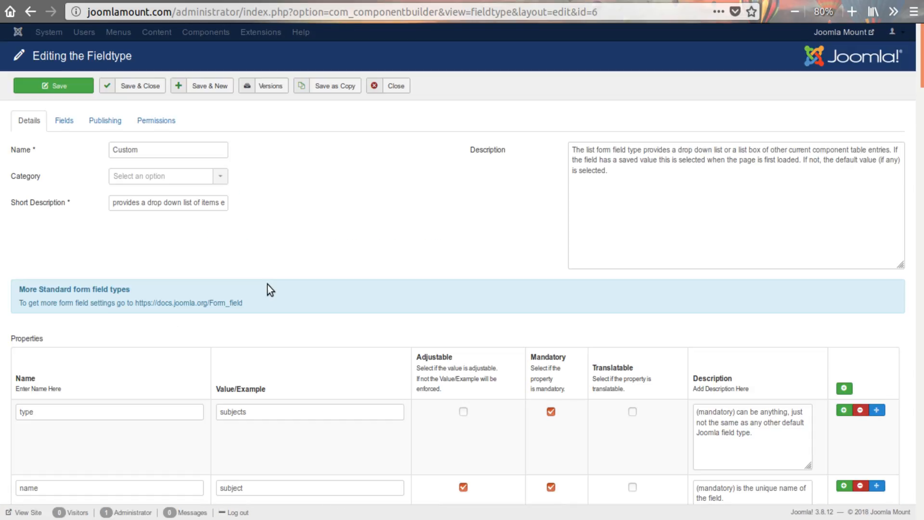
# - Review the Custom fieldtype's properties, focusing on table, component, view, views, value_field and key_field
pyautogui.scroll(-15, 214, 286)
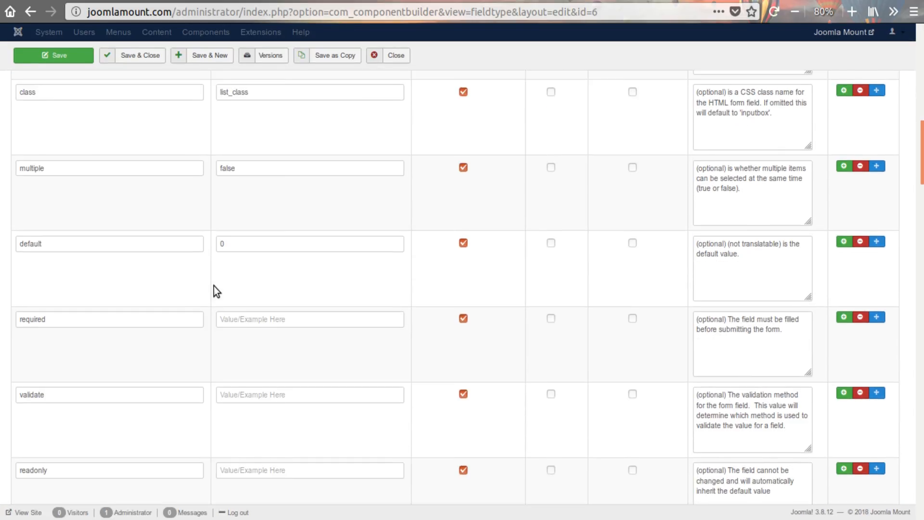
pyautogui.scroll(-10, 214, 285)
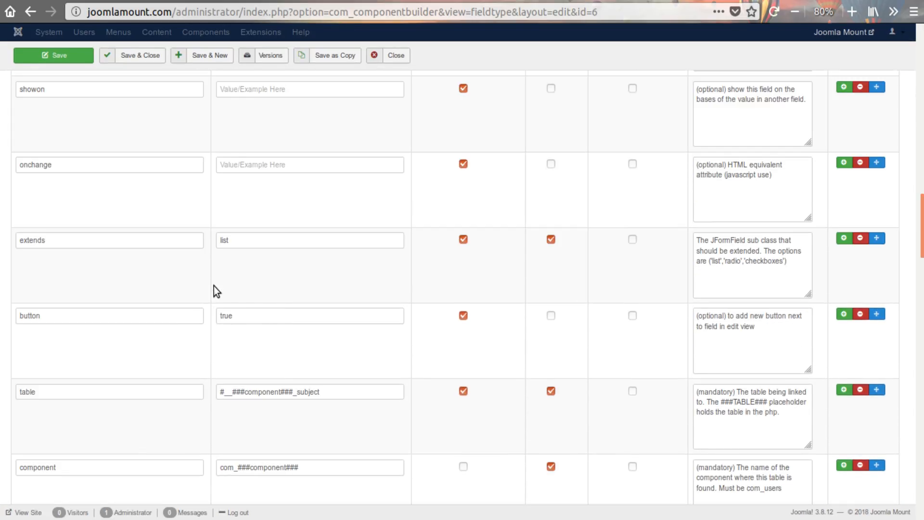
pyautogui.scroll(-3, 214, 289)
pyautogui.scroll(2, 189, 245)
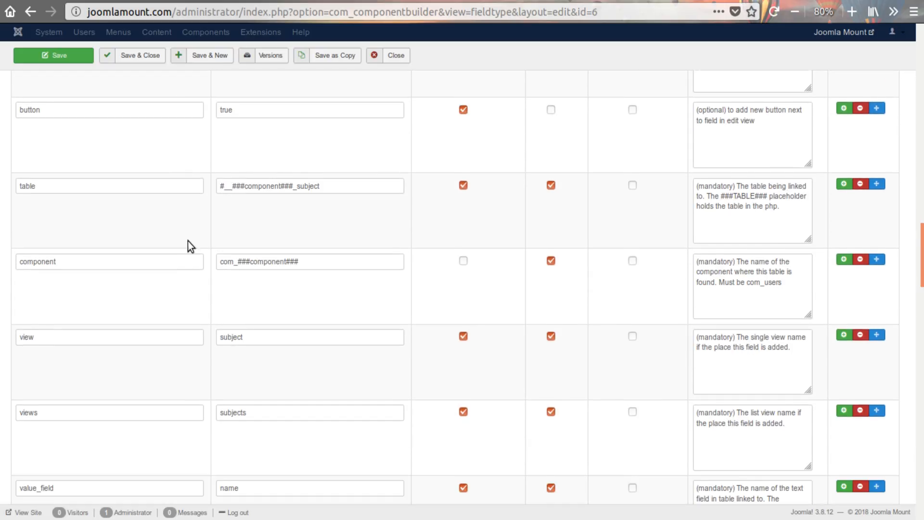
pyautogui.scroll(-4, 99, 277)
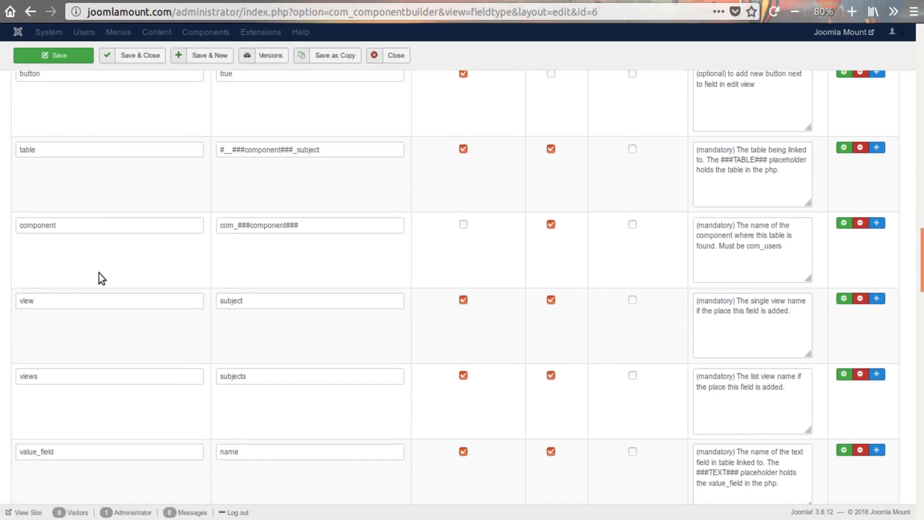
pyautogui.scroll(-2, 142, 273)
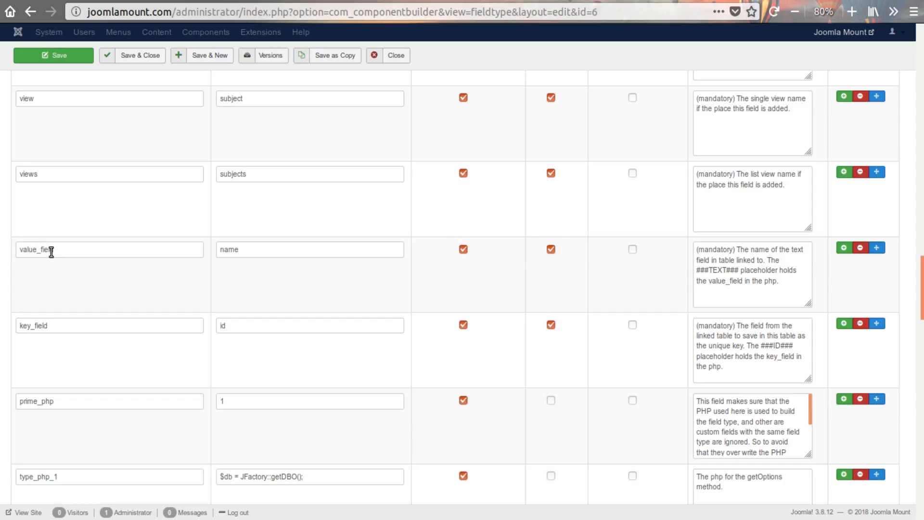
# - Switch to NetBeans and move its window aside so the Custom fieldtype's property names show next to the $replace code
pyautogui.click(269, 510)
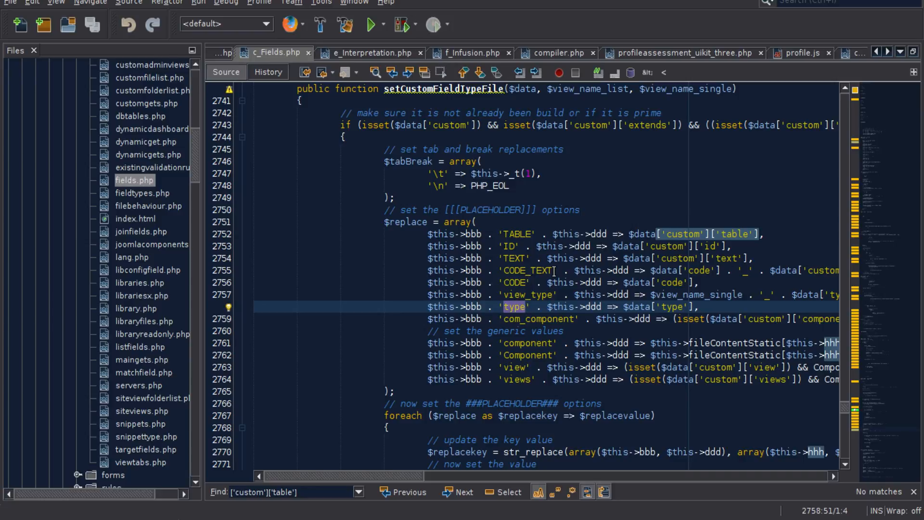
pyautogui.moveTo(464, 0); pyautogui.dragTo(671, 5)
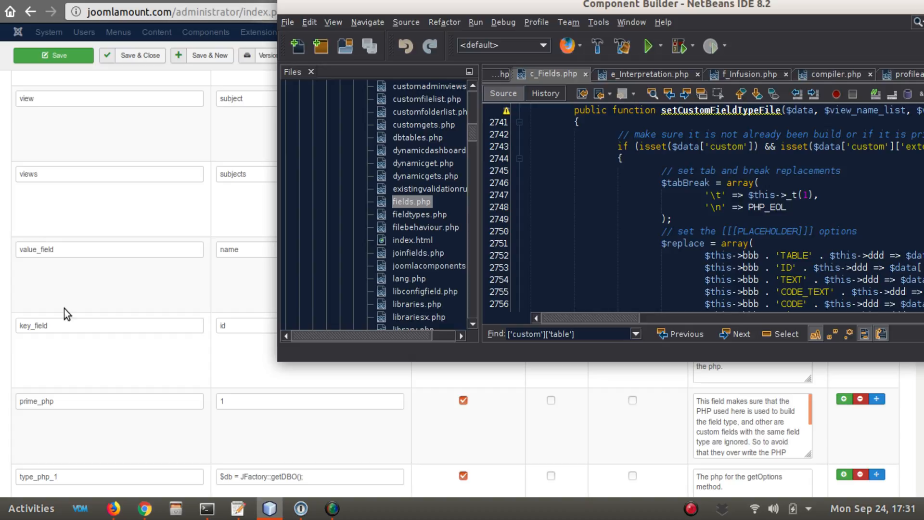
# - Switch to the browser and examine the value_field and key_field values and the ###TEXT### and ###ID### placeholders in their descriptions
pyautogui.click(221, 325)
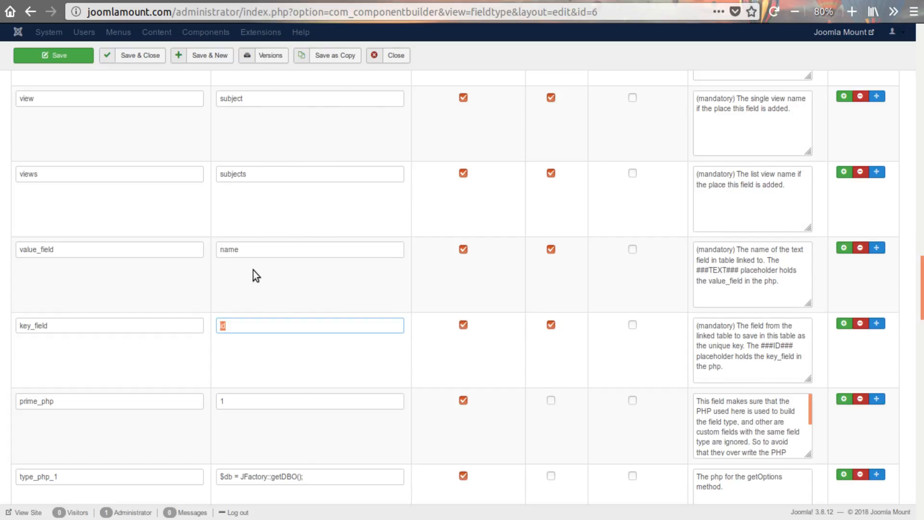
pyautogui.click(218, 250)
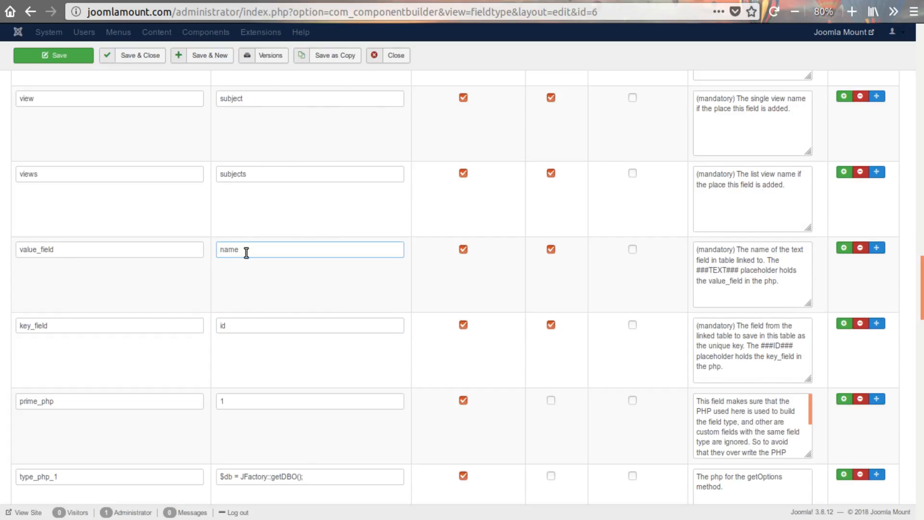
pyautogui.moveTo(246, 254); pyautogui.dragTo(192, 247)
pyautogui.doubleClick(240, 329)
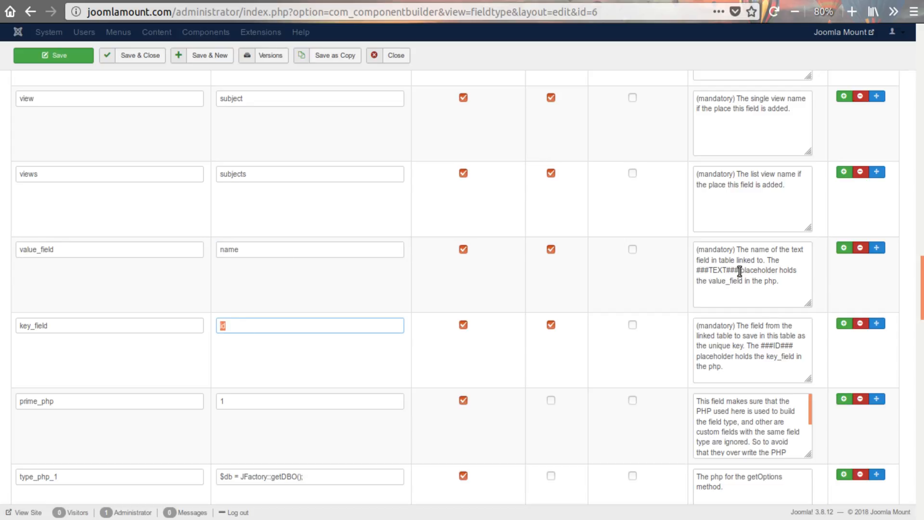
pyautogui.moveTo(739, 270); pyautogui.dragTo(697, 268)
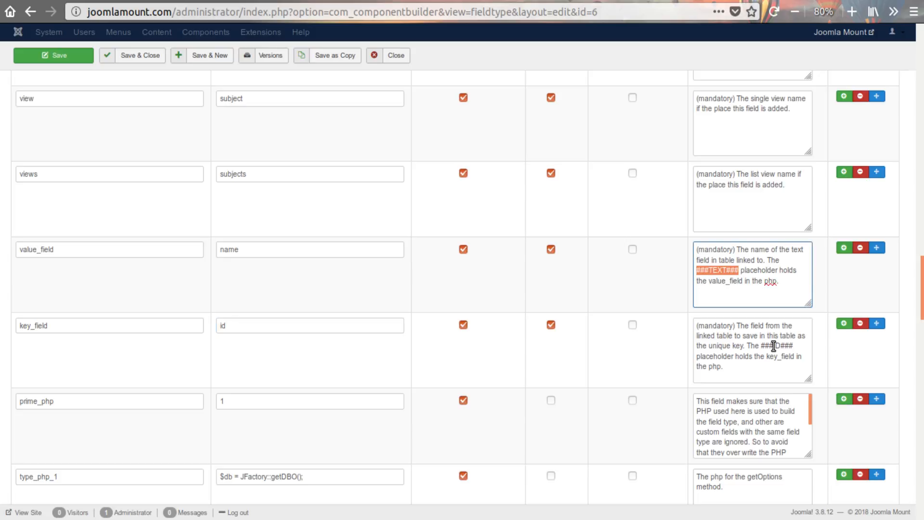
pyautogui.doubleClick(721, 273)
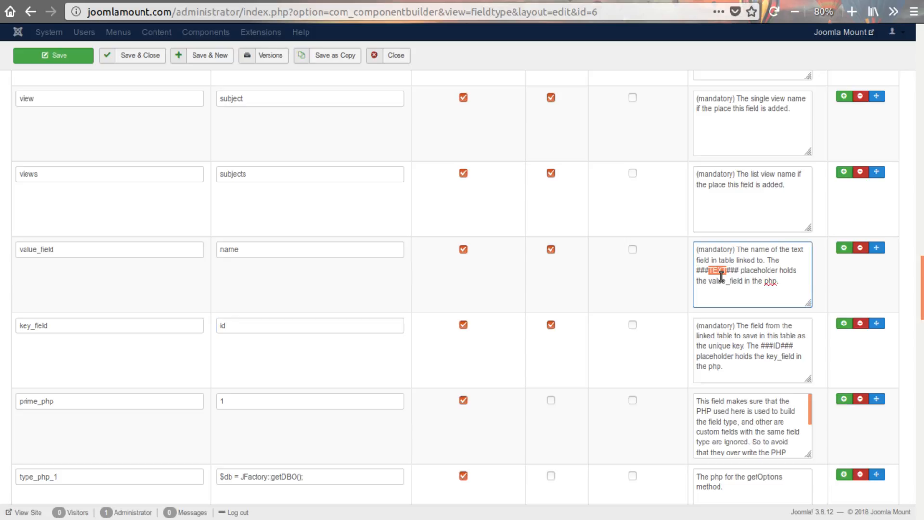
pyautogui.click(777, 347)
pyautogui.moveTo(476, 519)
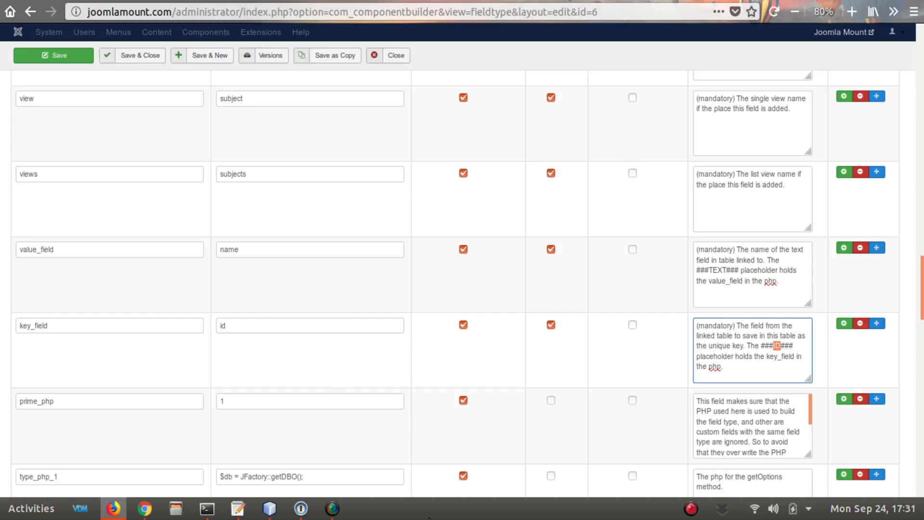
# - Switch to NetBeans and locate the matching ID and TEXT placeholder entries in the $replace array
pyautogui.click(270, 509)
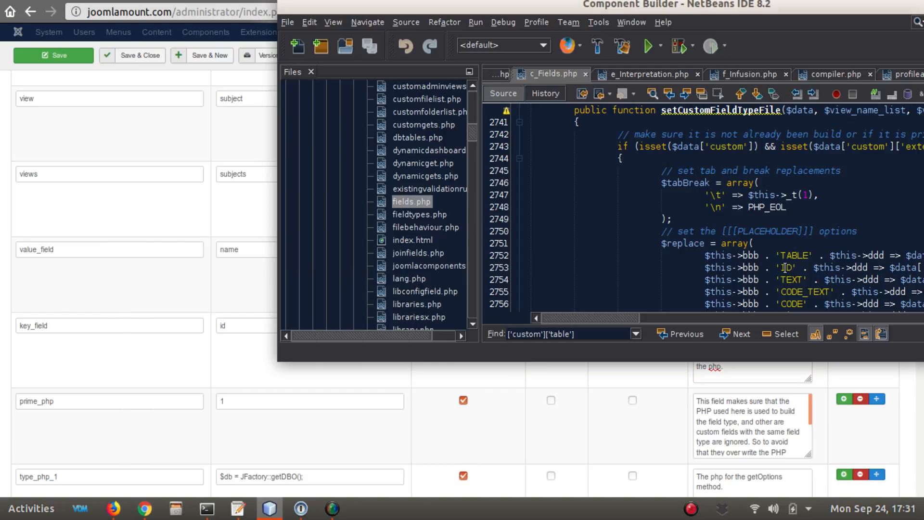
pyautogui.scroll(-1, 797, 277)
pyautogui.doubleClick(786, 232)
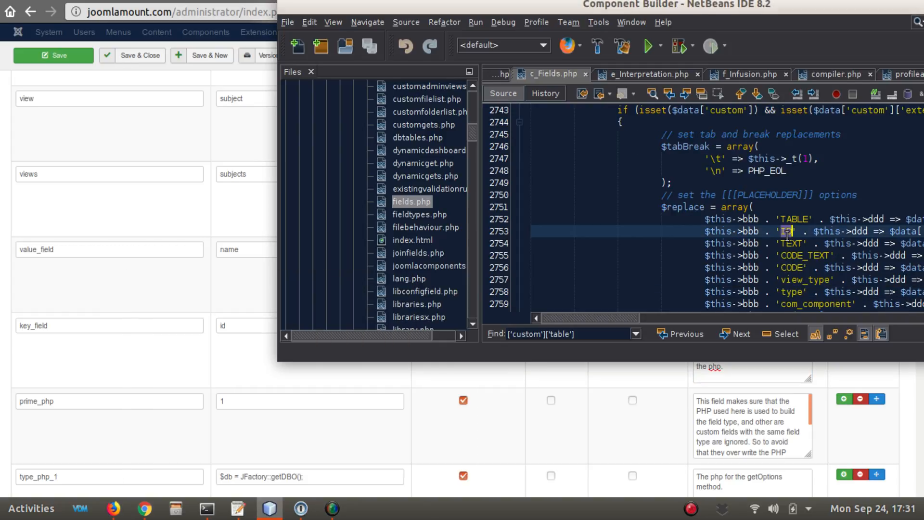
pyautogui.doubleClick(792, 244)
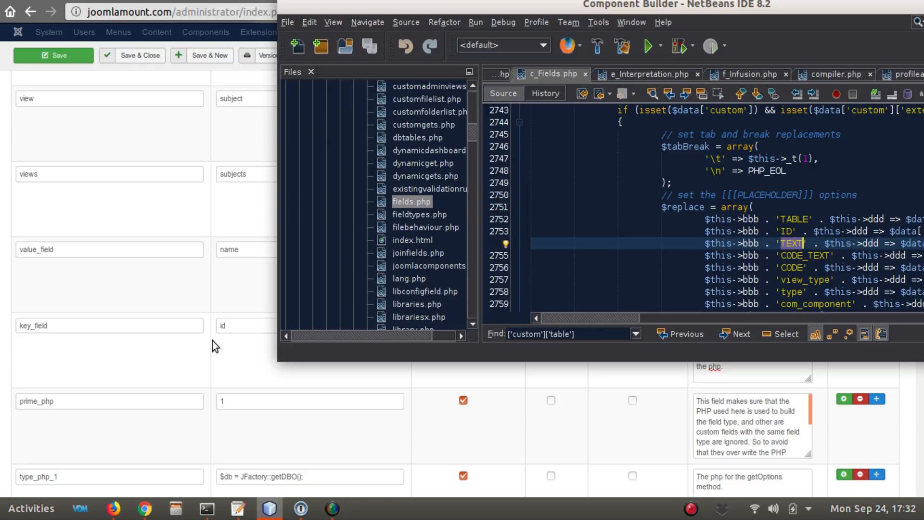
# - Return to the browser and review the Custom fieldtype's value_field and key_field names, along with its table, component, view and views properties
pyautogui.click(227, 289)
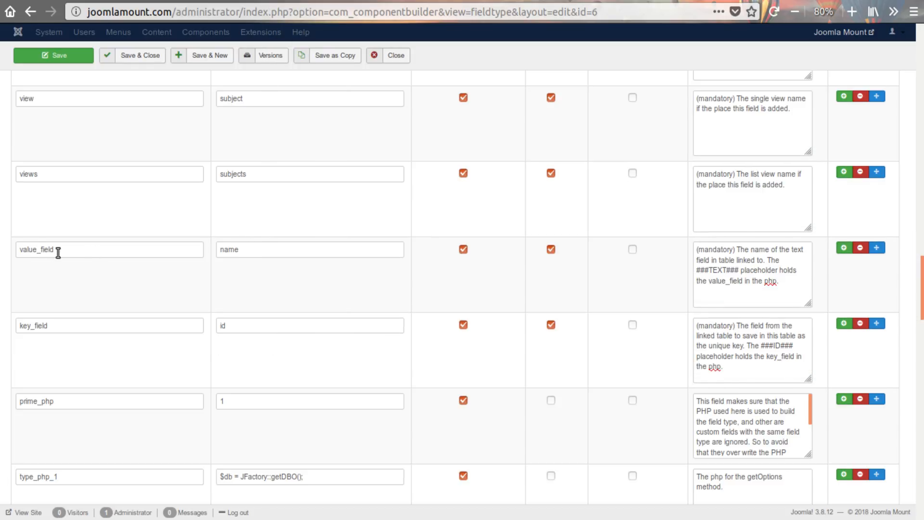
pyautogui.moveTo(58, 251); pyautogui.dragTo(21, 250)
pyautogui.moveTo(92, 325); pyautogui.dragTo(16, 327)
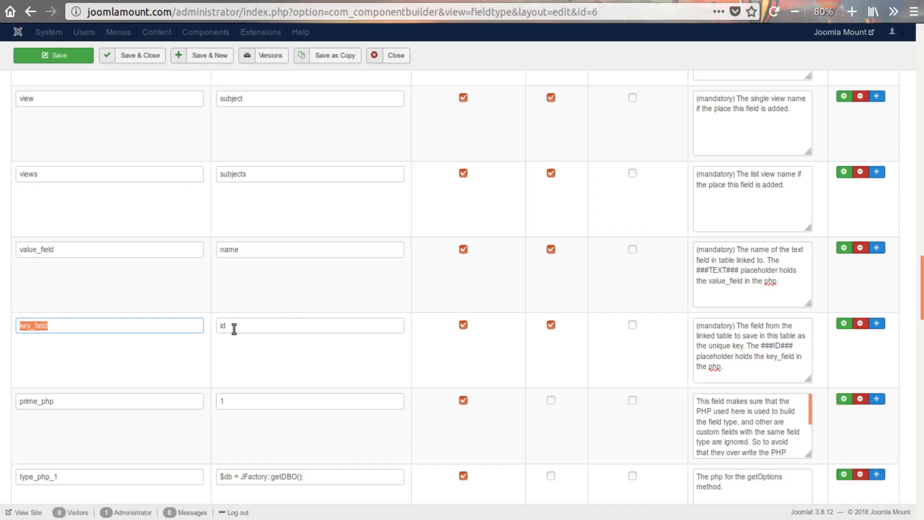
pyautogui.scroll(2, 270, 331)
pyautogui.scroll(3, 274, 352)
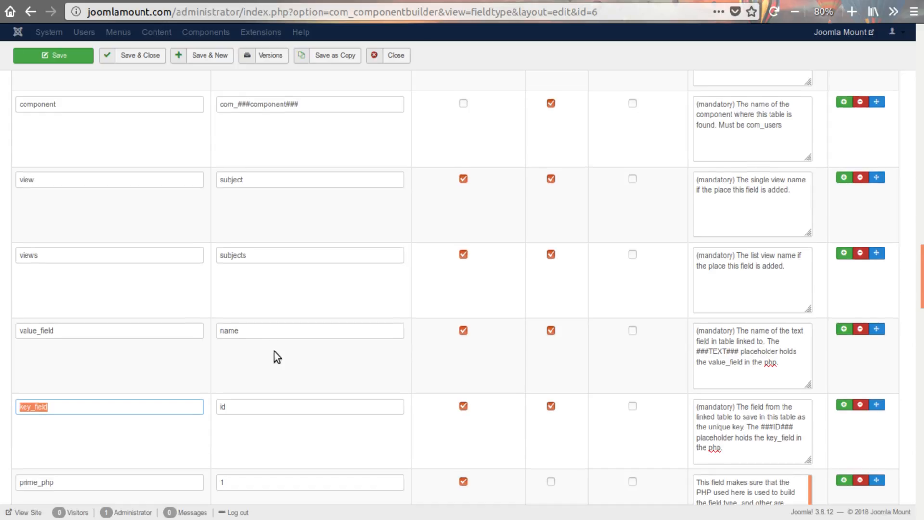
pyautogui.scroll(2, 283, 297)
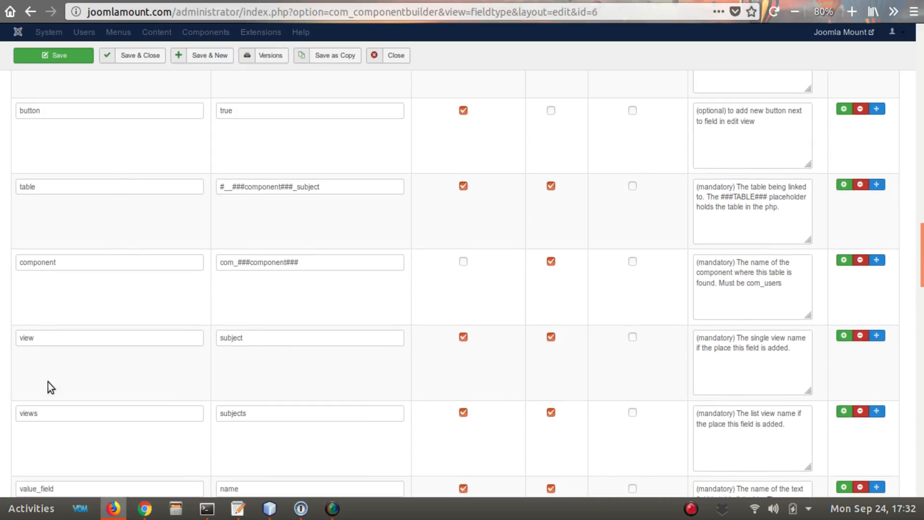
pyautogui.scroll(-1, 139, 427)
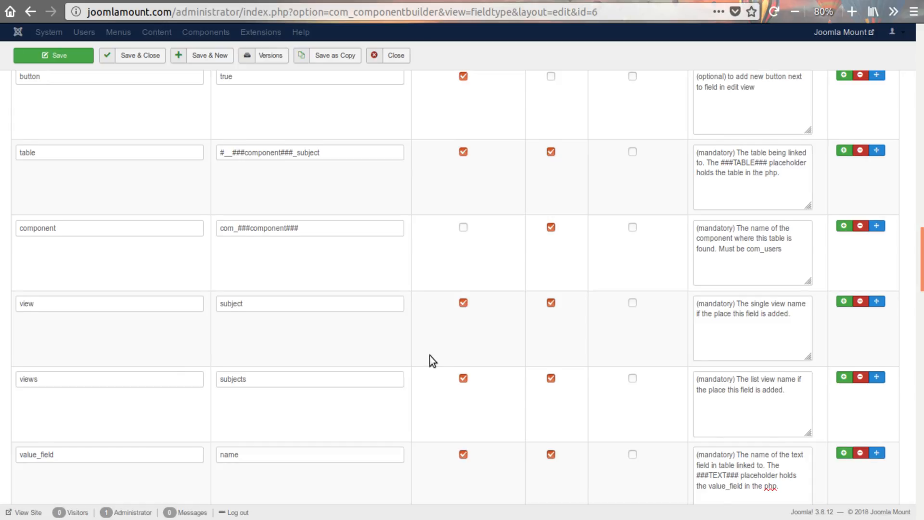
pyautogui.scroll(-2, 430, 356)
pyautogui.scroll(-3, 421, 348)
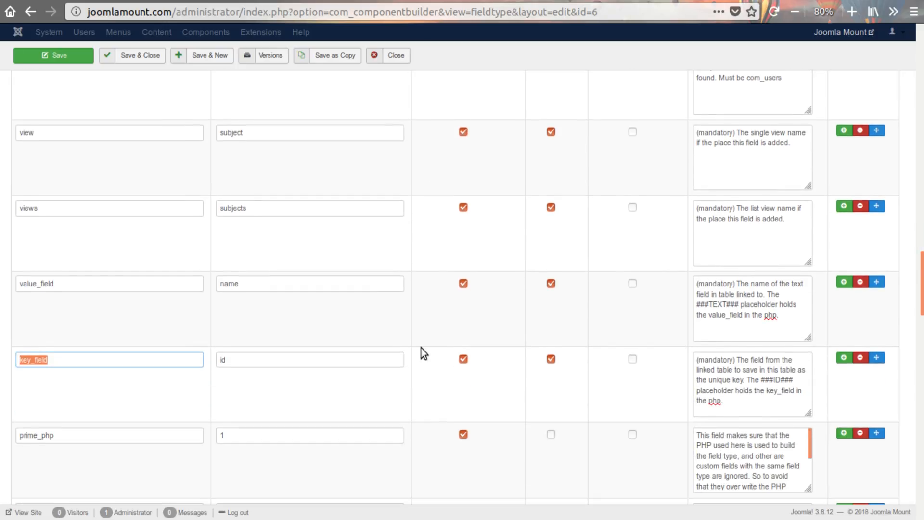
pyautogui.scroll(-2, 420, 348)
# - Switch to NetBeans and maximise its window with the $replace array code in view
pyautogui.hotkey('alt', 'Tab')
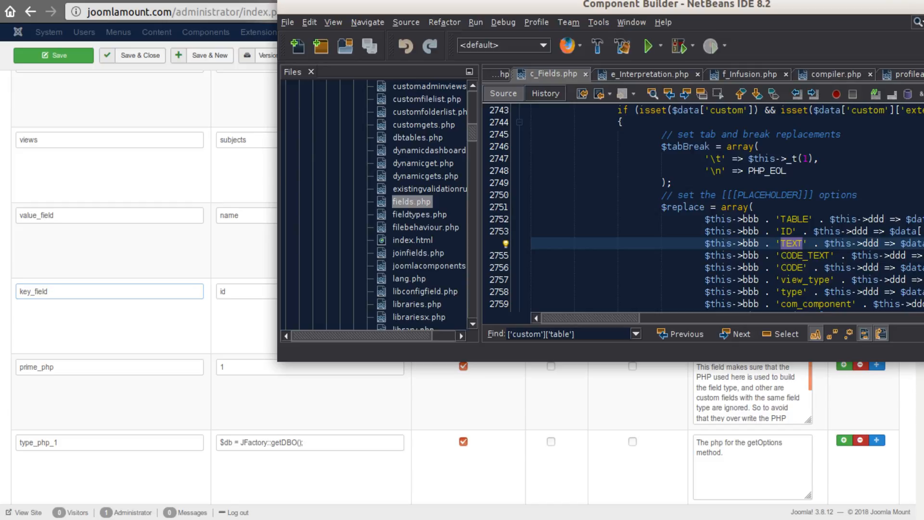
pyautogui.doubleClick(649, 11)
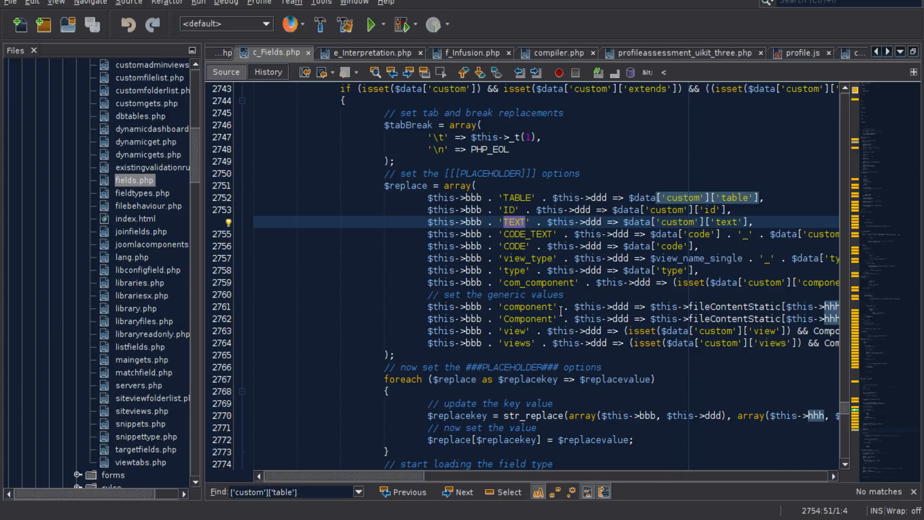
pyautogui.click(426, 359)
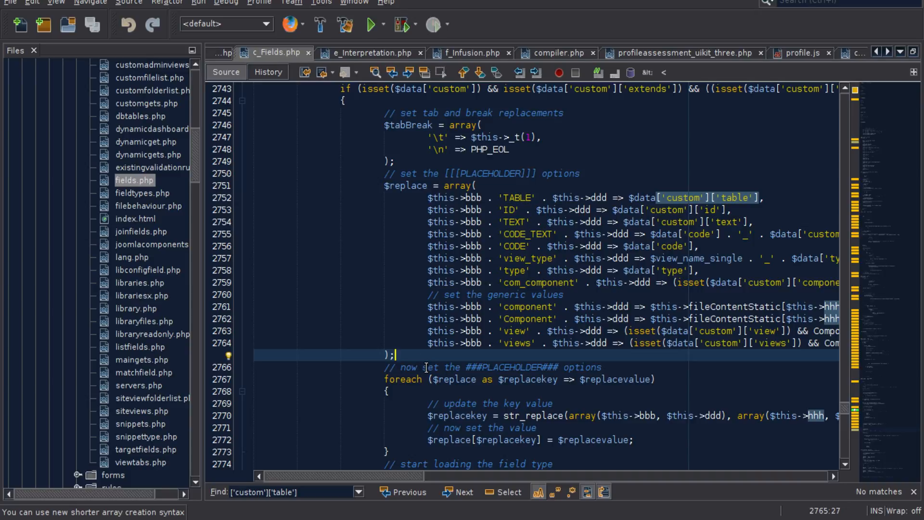
# - Add the debug line var_dump();exit; directly after the foreach loop that sets the ###PLACEHOLDER### options
pyautogui.click(405, 447)
pyautogui.press('Return')
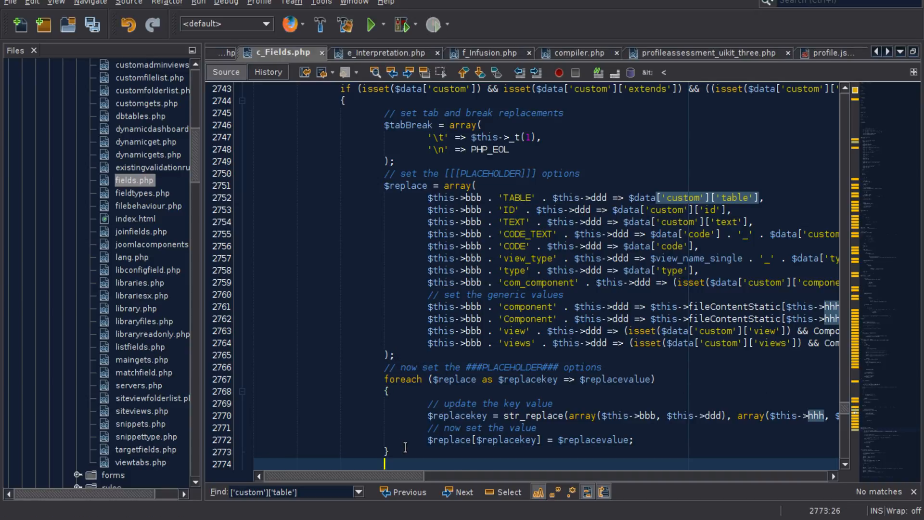
pyautogui.write('var_dump')
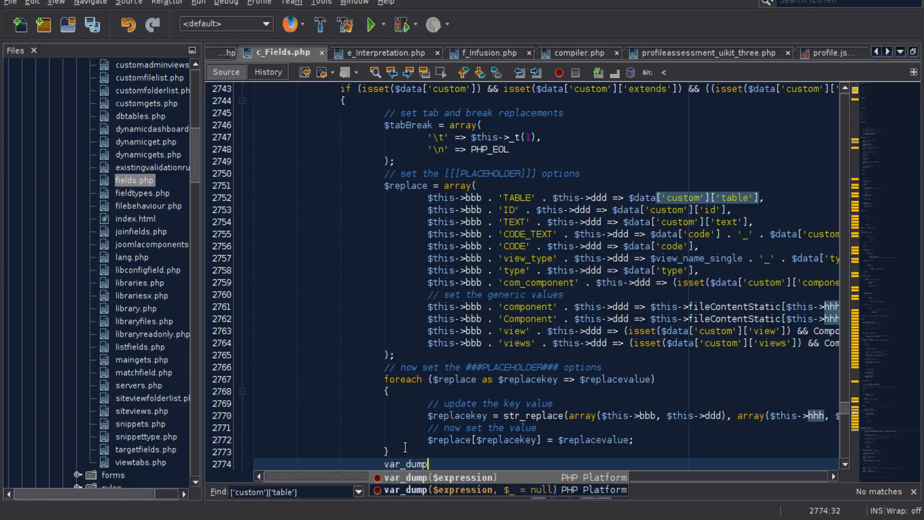
pyautogui.write('();exit')
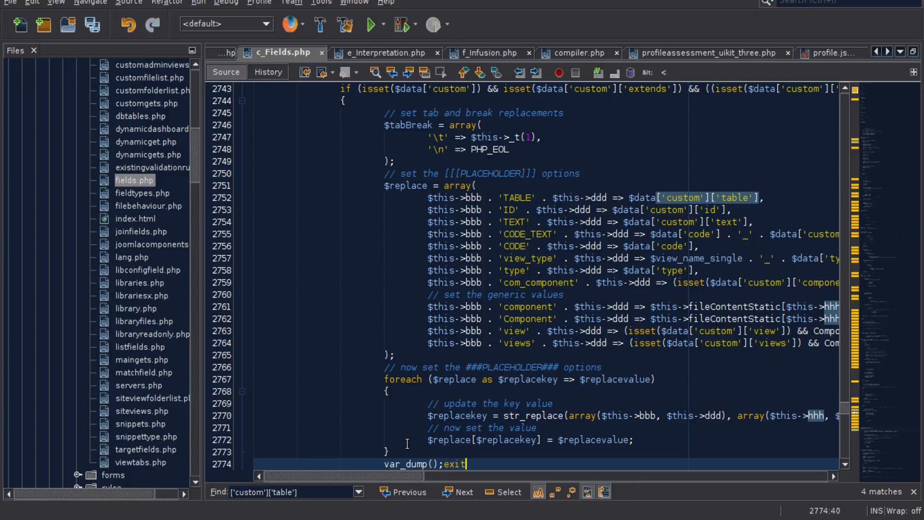
pyautogui.scroll(-3, 409, 433)
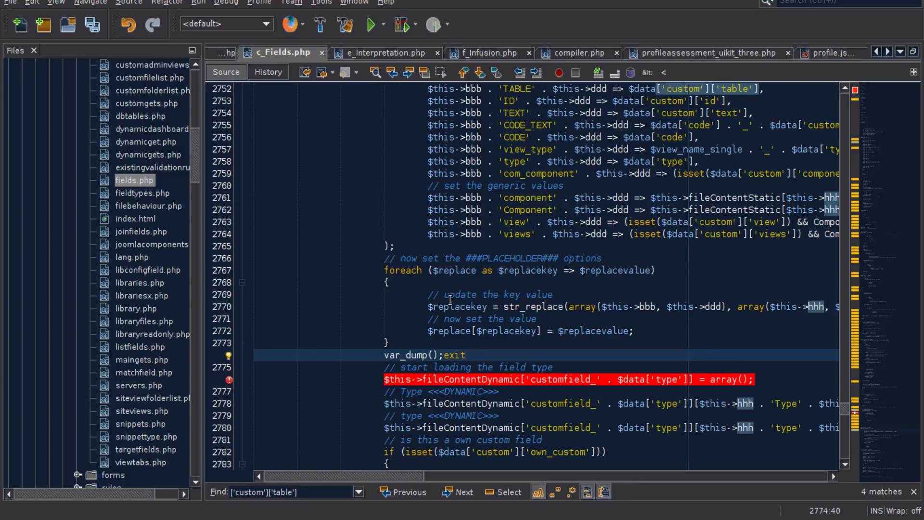
pyautogui.write(';')
# - Pass $replace as the argument of the var_dump call and save c_Fields.php
pyautogui.click(470, 330)
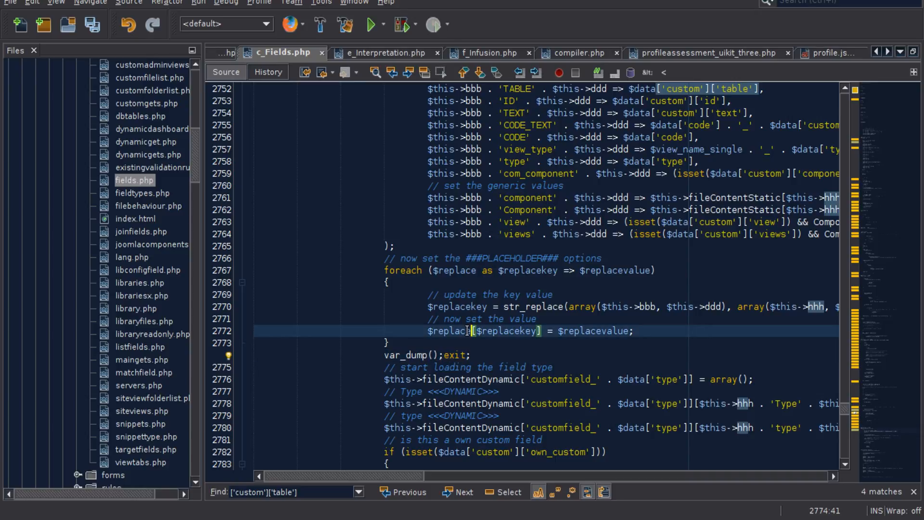
pyautogui.doubleClick(467, 331)
pyautogui.hotkey('ctrl', 'c')
pyautogui.click(436, 354)
pyautogui.hotkey('ctrl', 'v')
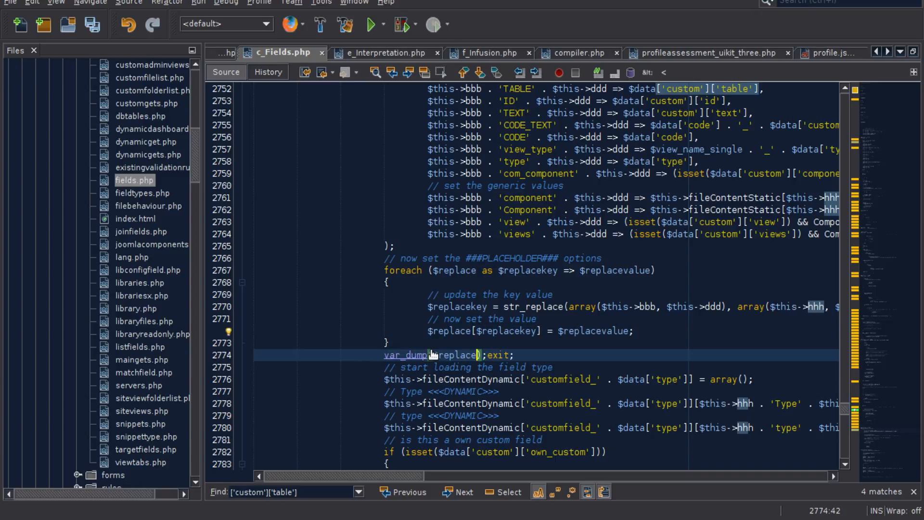
pyautogui.click(562, 357)
pyautogui.hotkey('ctrl', 's')
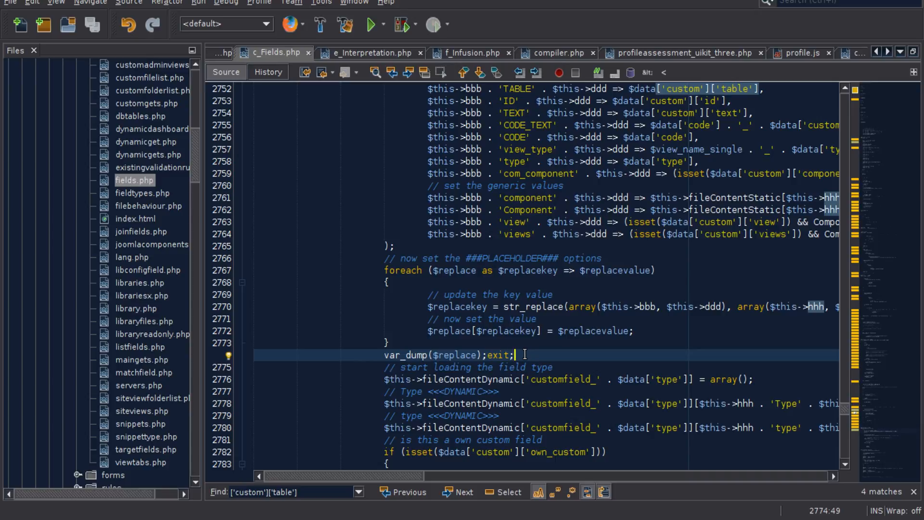
# - Examine how the bbb and ddd markers wrap the TABLE, ID and TEXT keys of $replace as [[[PLACEHOLDER]]] options
pyautogui.doubleClick(459, 355)
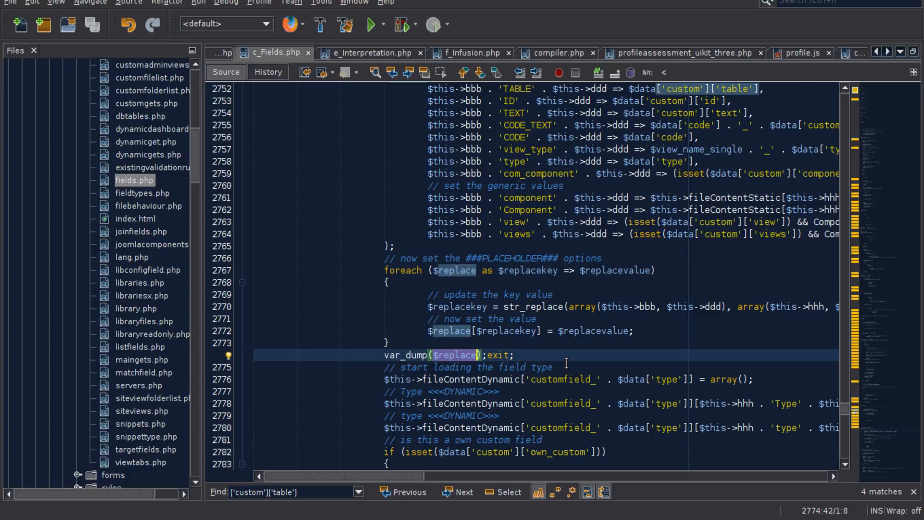
pyautogui.scroll(3, 566, 363)
pyautogui.doubleClick(474, 198)
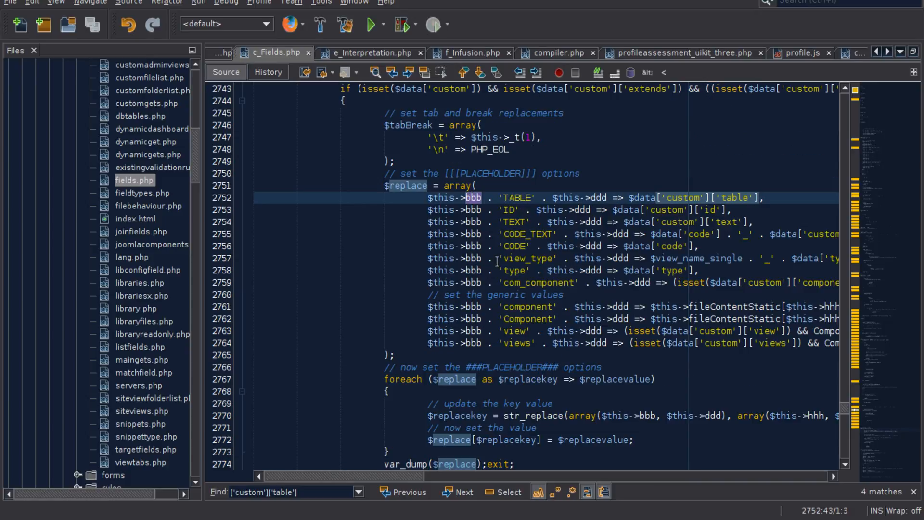
pyautogui.doubleClick(599, 198)
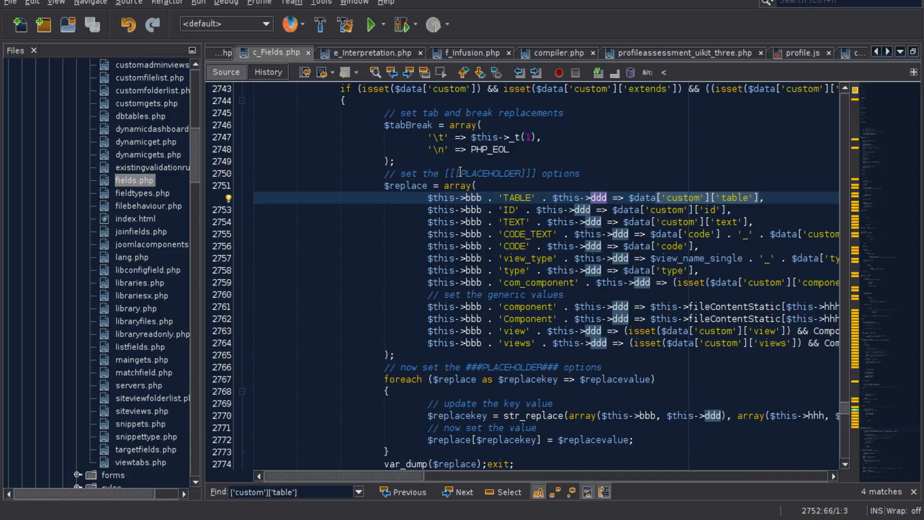
pyautogui.moveTo(453, 174); pyautogui.dragTo(462, 174)
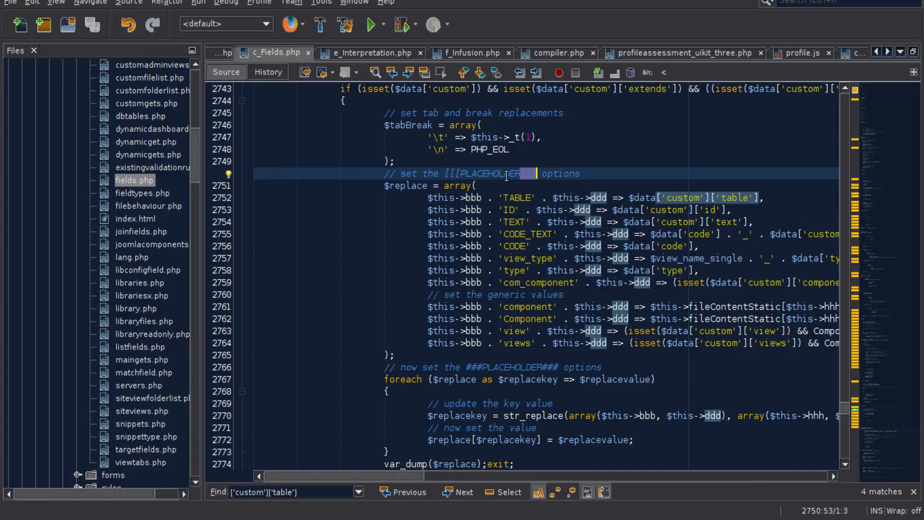
pyautogui.doubleClick(517, 197)
pyautogui.click(521, 212)
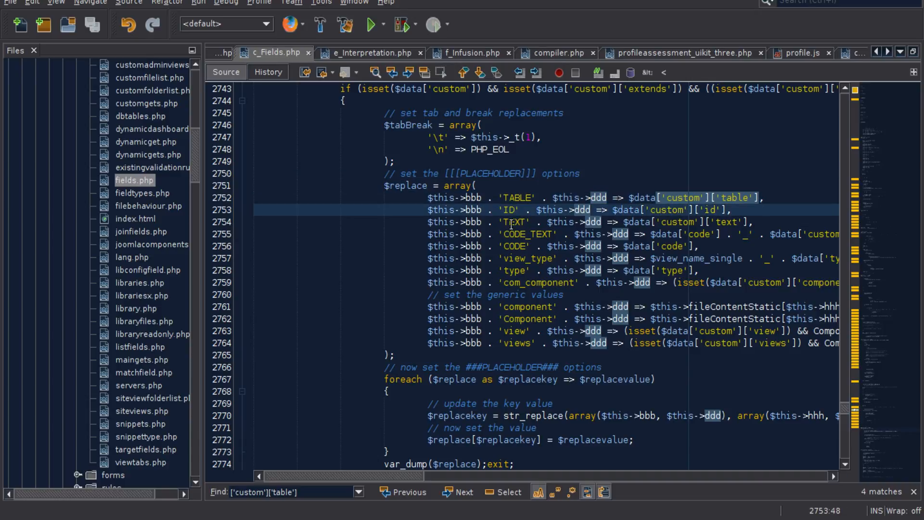
pyautogui.click(509, 222)
# - Examine how the foreach loop replaces the bbb and ddd markers with hhh to create the ###PLACEHOLDER### options
pyautogui.scroll(-2, 486, 269)
pyautogui.moveTo(483, 294); pyautogui.dragTo(465, 295)
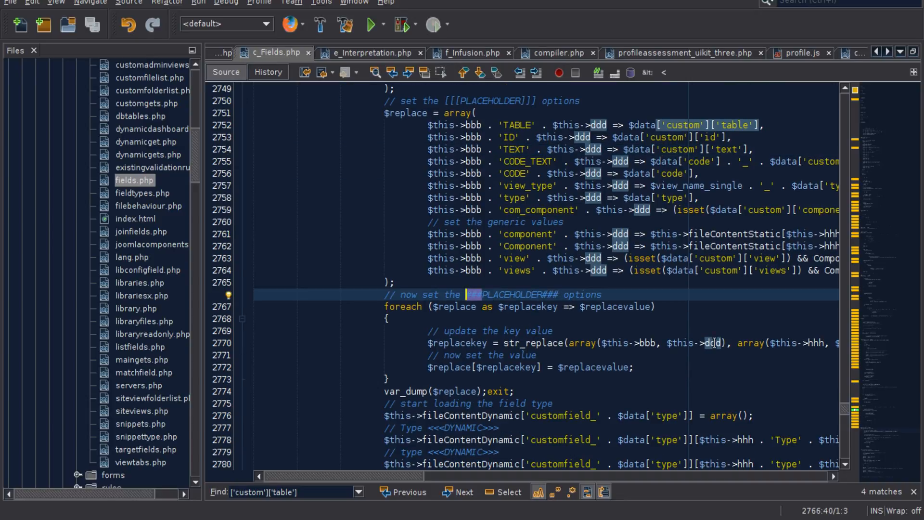
pyautogui.doubleClick(818, 348)
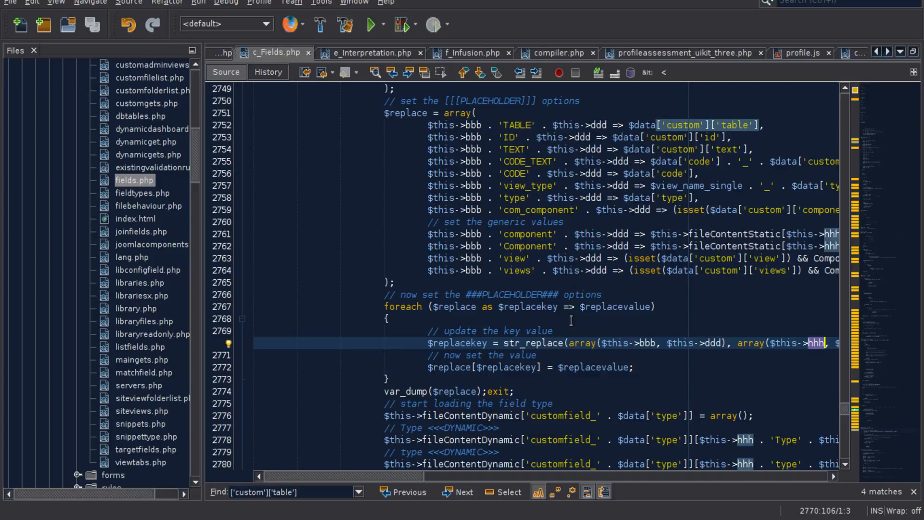
pyautogui.moveTo(558, 295); pyautogui.dragTo(543, 293)
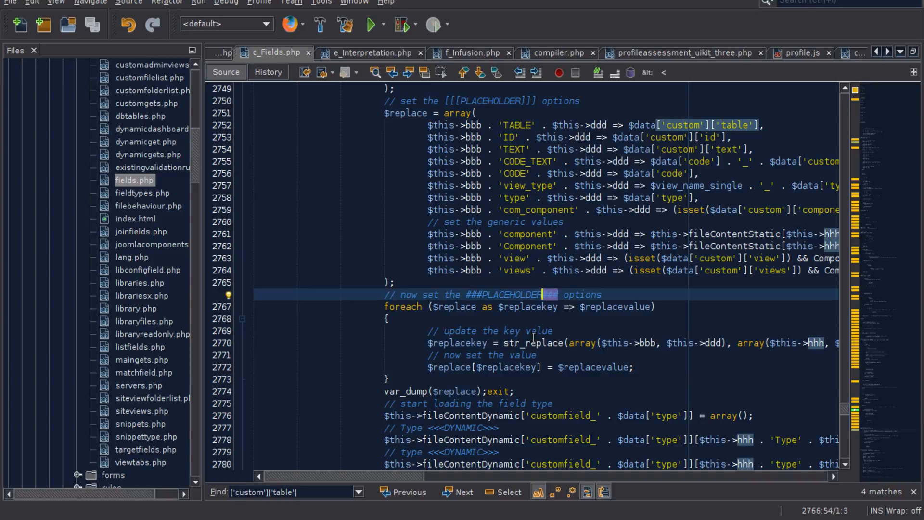
# - Remove the var_dump($replace);exit; line after the foreach loop and save c_Fields.php
pyautogui.click(524, 390)
pyautogui.hotkey('shift', 'Up')
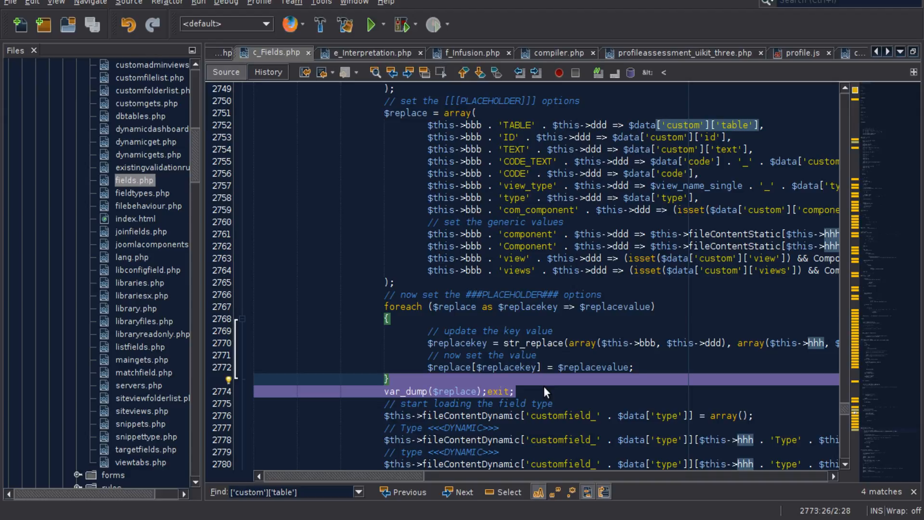
pyautogui.press('Delete')
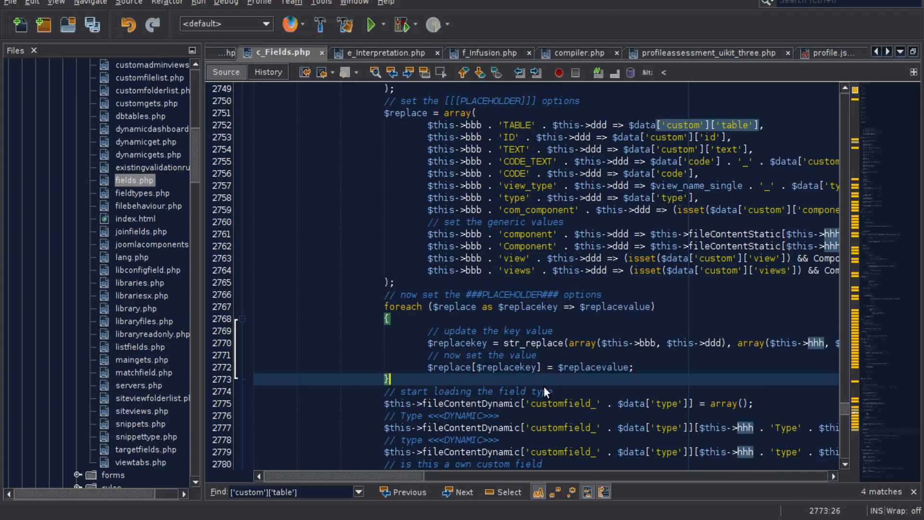
pyautogui.hotkey('ctrl', 's')
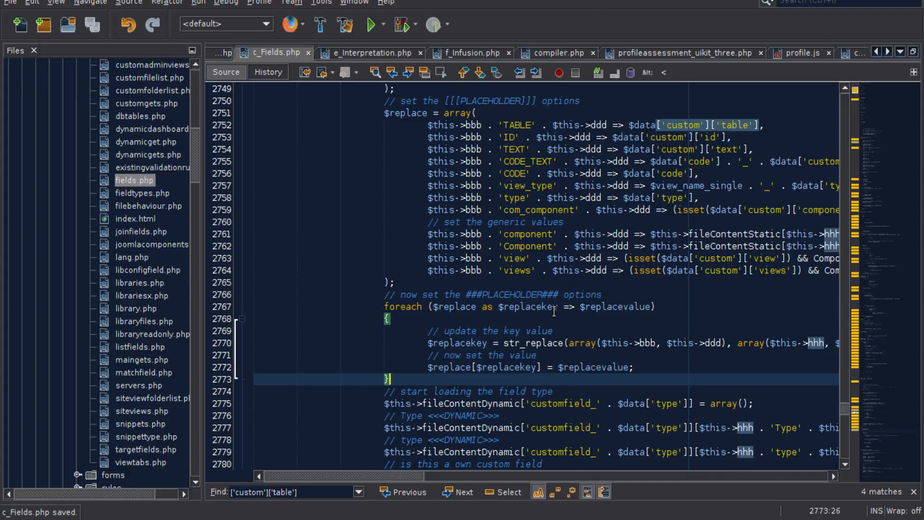
# - Switch to the Custom fieldtype in the browser, rename it Custom@mine and save it as a copy
pyautogui.click(423, 294)
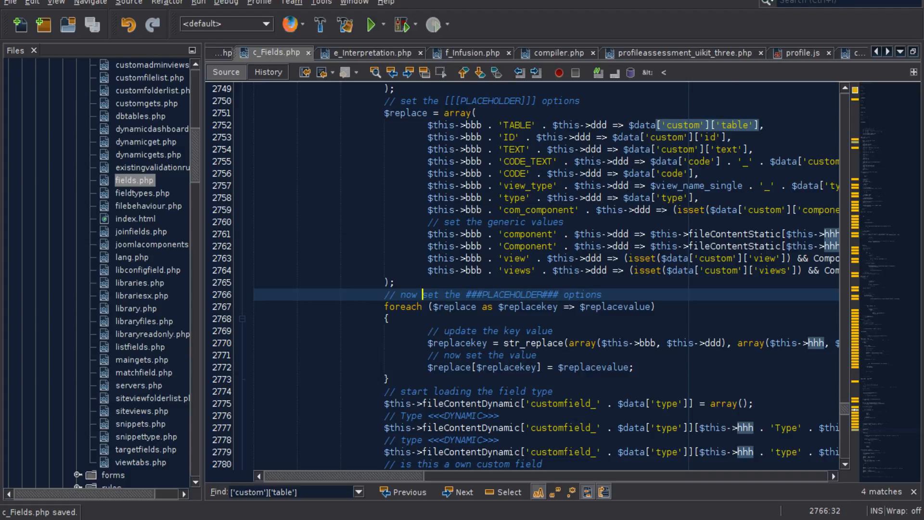
pyautogui.hotkey('alt', 'Tab')
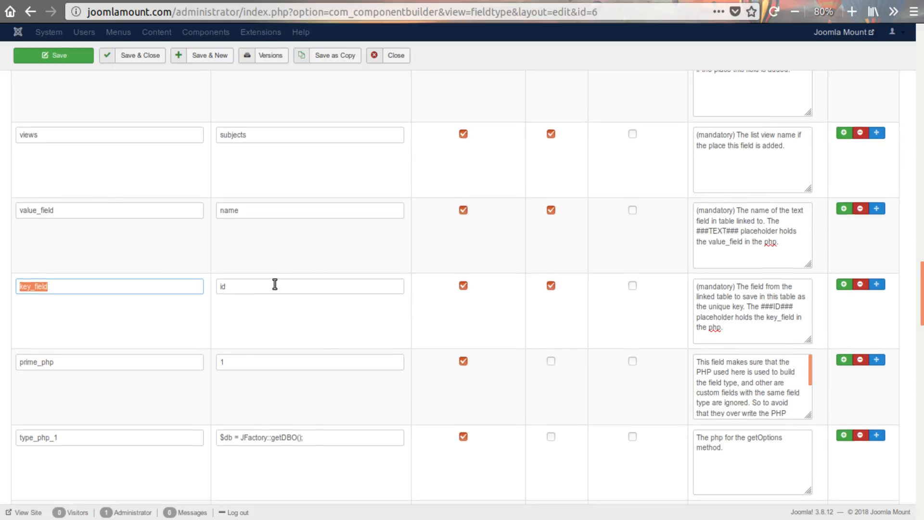
pyautogui.scroll(-3, 399, 287)
pyautogui.scroll(8, 399, 287)
pyautogui.scroll(15, 399, 284)
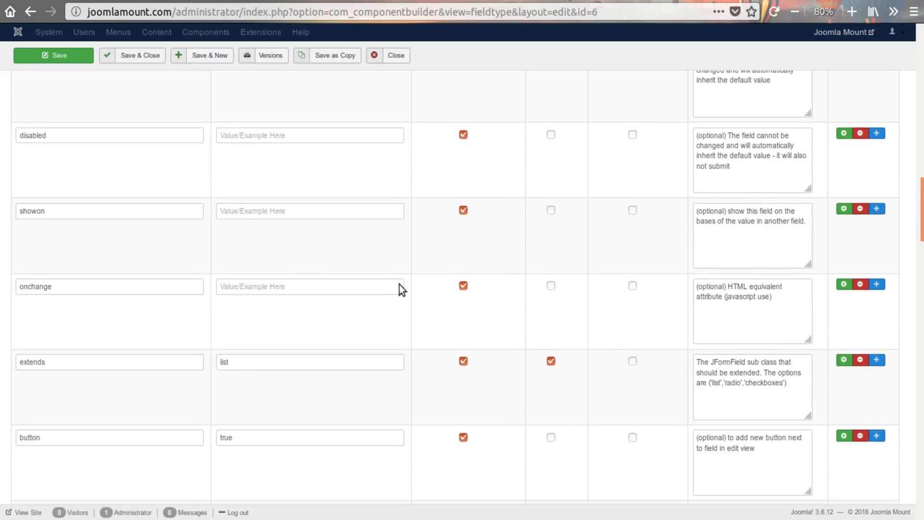
pyautogui.scroll(3, 399, 285)
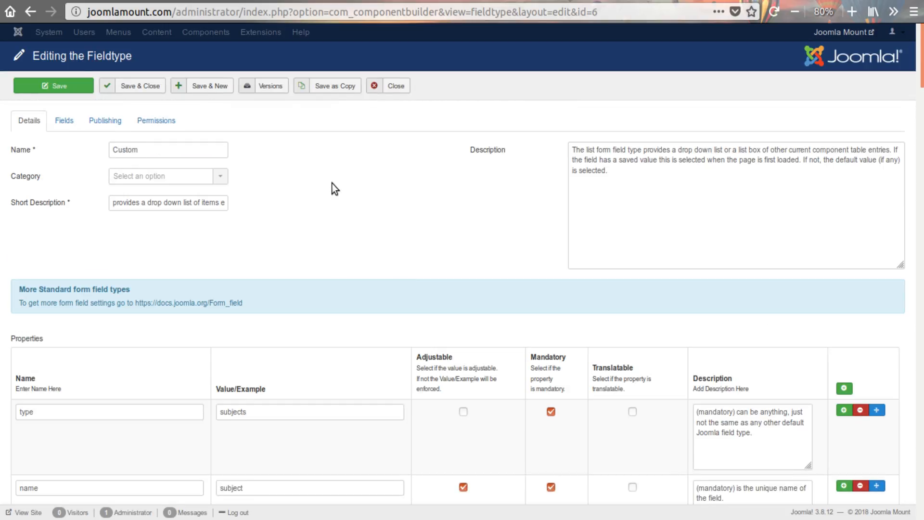
pyautogui.click(153, 153)
pyautogui.write('@mine')
pyautogui.click(337, 87)
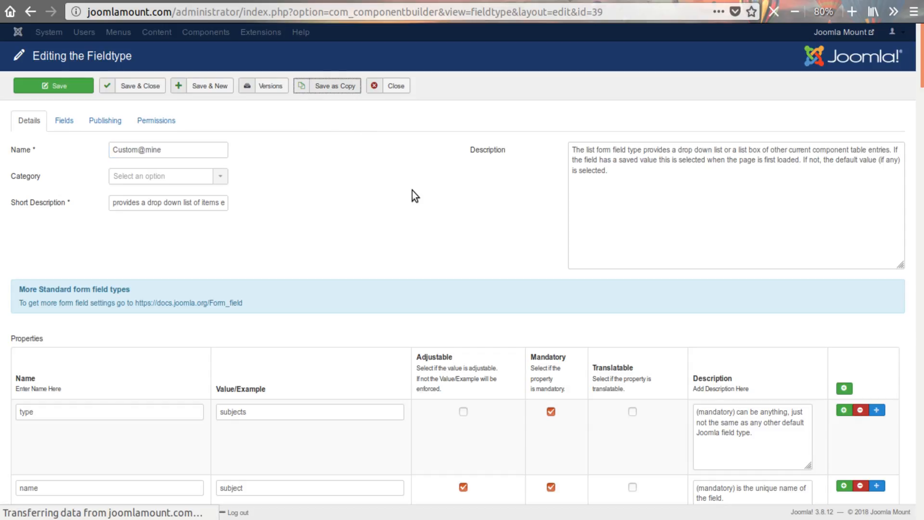
# - Examine the properties of the copied fieldtype, from type, table and component through the type_php getOptions code lines
pyautogui.scroll(-2, 269, 237)
pyautogui.scroll(-20, 268, 236)
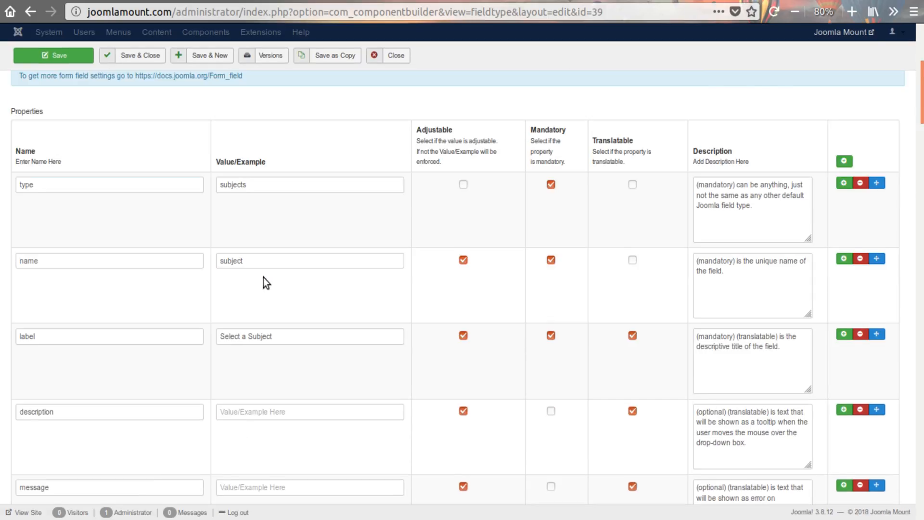
pyautogui.scroll(-15, 288, 288)
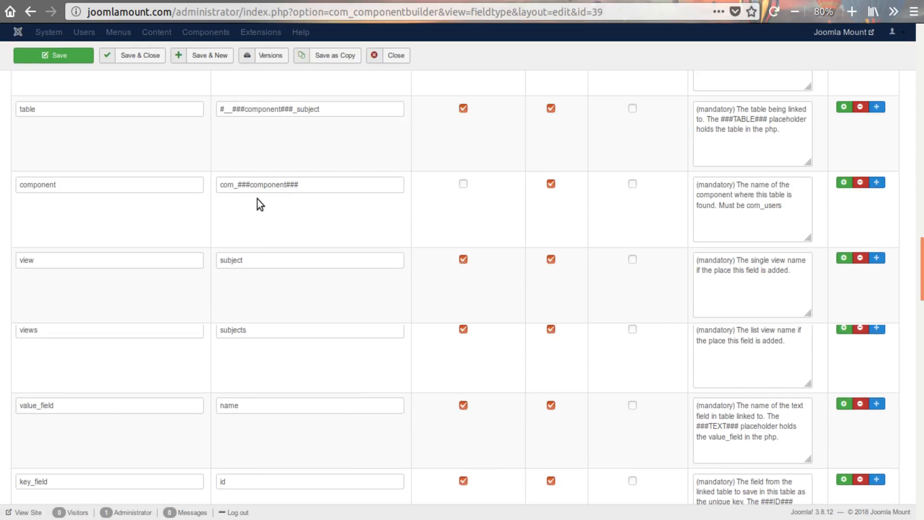
pyautogui.moveTo(220, 148); pyautogui.dragTo(339, 148)
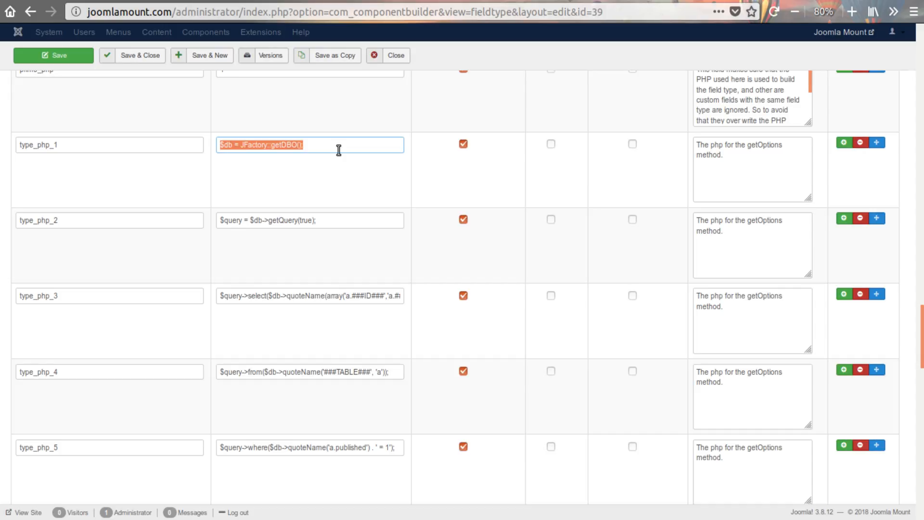
pyautogui.scroll(-3, 289, 250)
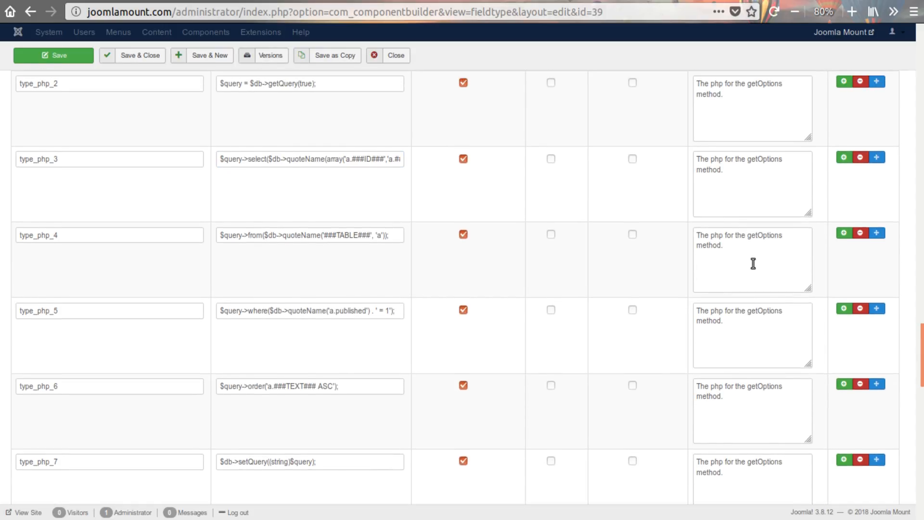
pyautogui.tripleClick(752, 262)
pyautogui.scroll(-4, 281, 277)
pyautogui.scroll(-4, 305, 391)
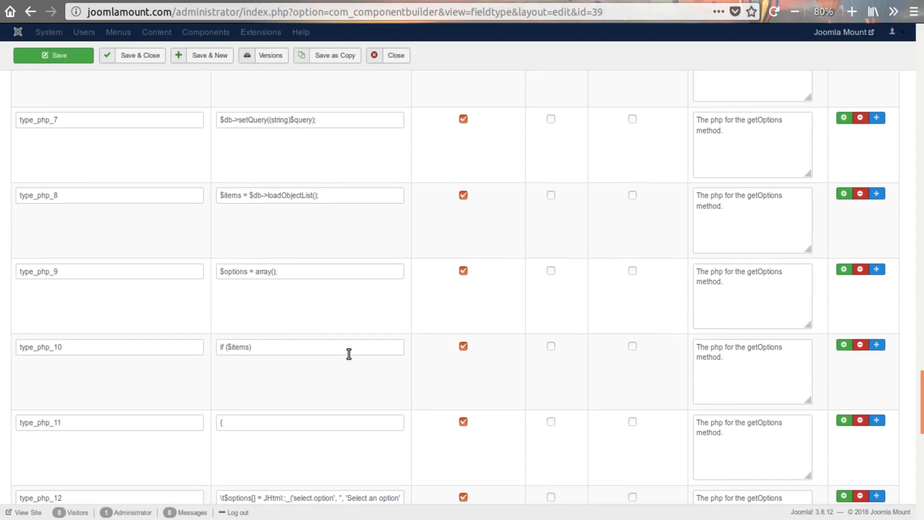
pyautogui.scroll(20, 349, 353)
pyautogui.scroll(20, 348, 353)
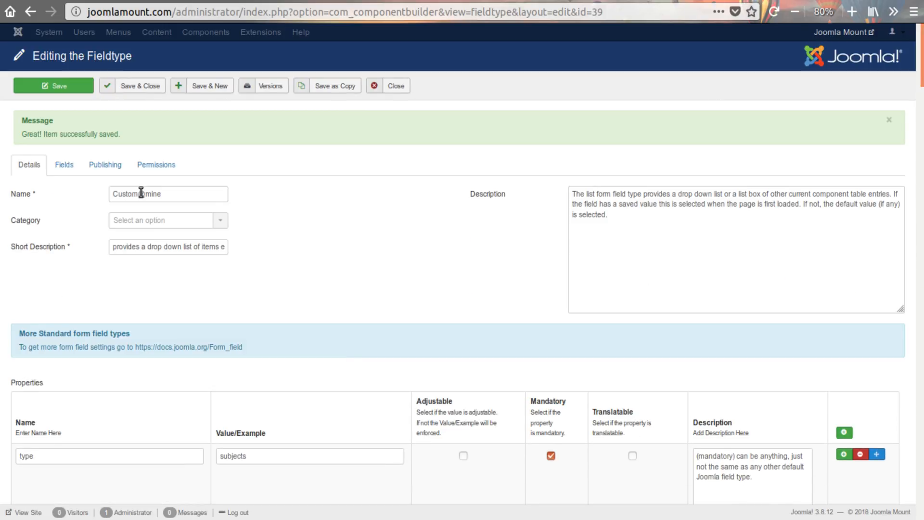
pyautogui.moveTo(139, 193); pyautogui.dragTo(209, 194)
pyautogui.press('BackSpace')
pyautogui.click(310, 197)
pyautogui.moveTo(165, 194); pyautogui.dragTo(100, 194)
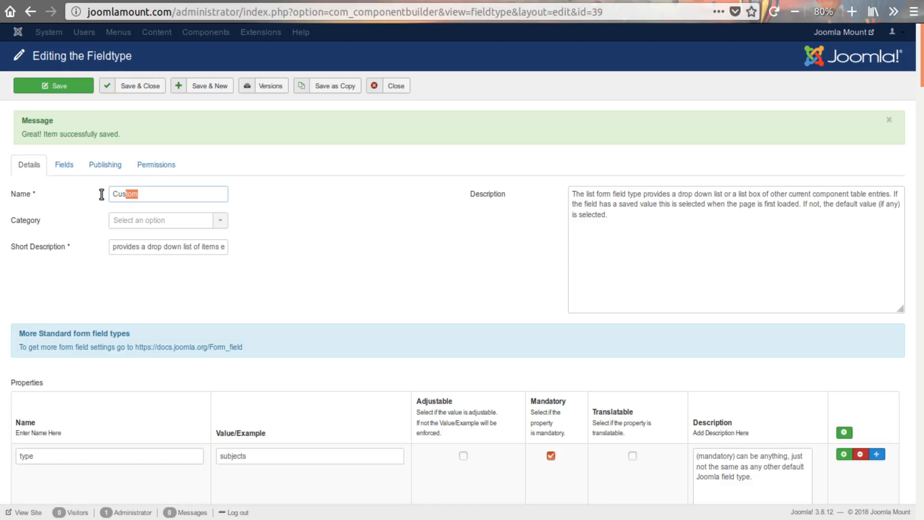
pyautogui.click(348, 224)
pyautogui.click(160, 194)
pyautogui.click(160, 193)
pyautogui.click(165, 208)
pyautogui.click(327, 217)
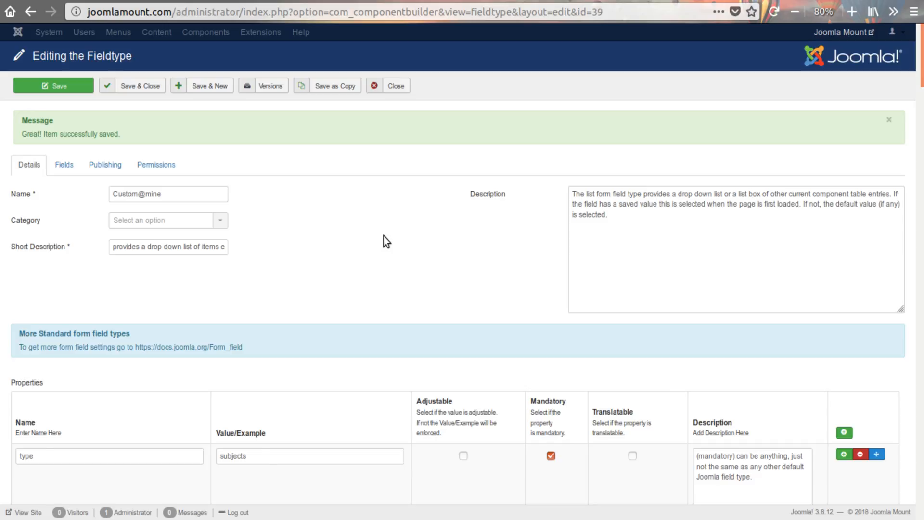
# - Review the Custom@mine properties from extends and table down to the type_php lines that build the options
pyautogui.scroll(-15, 383, 236)
pyautogui.scroll(-20, 383, 236)
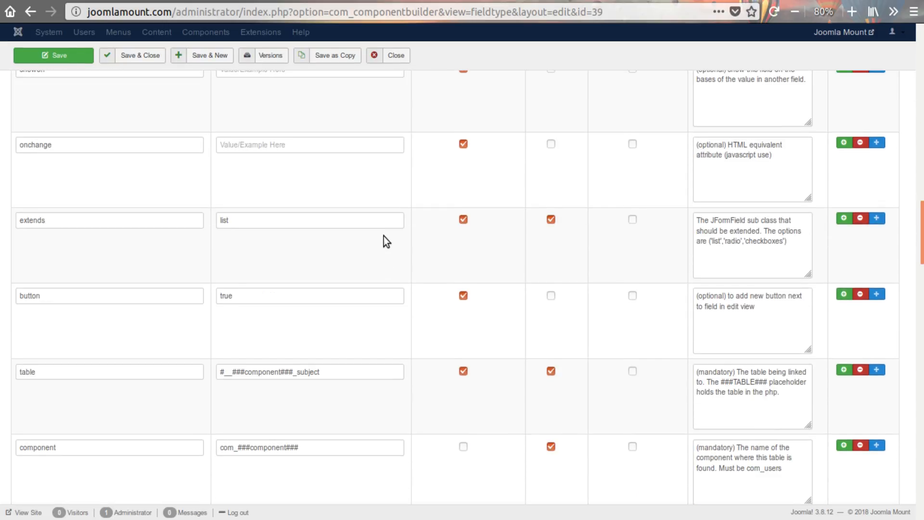
pyautogui.scroll(-15, 386, 236)
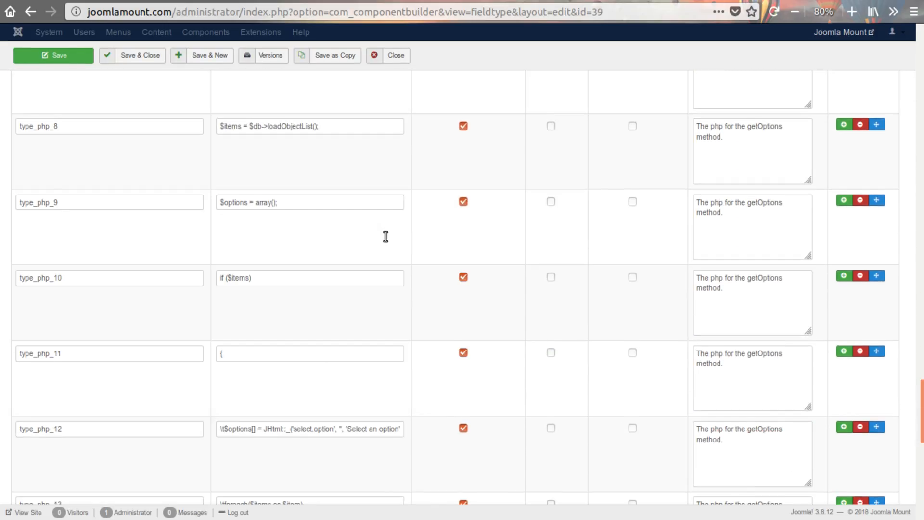